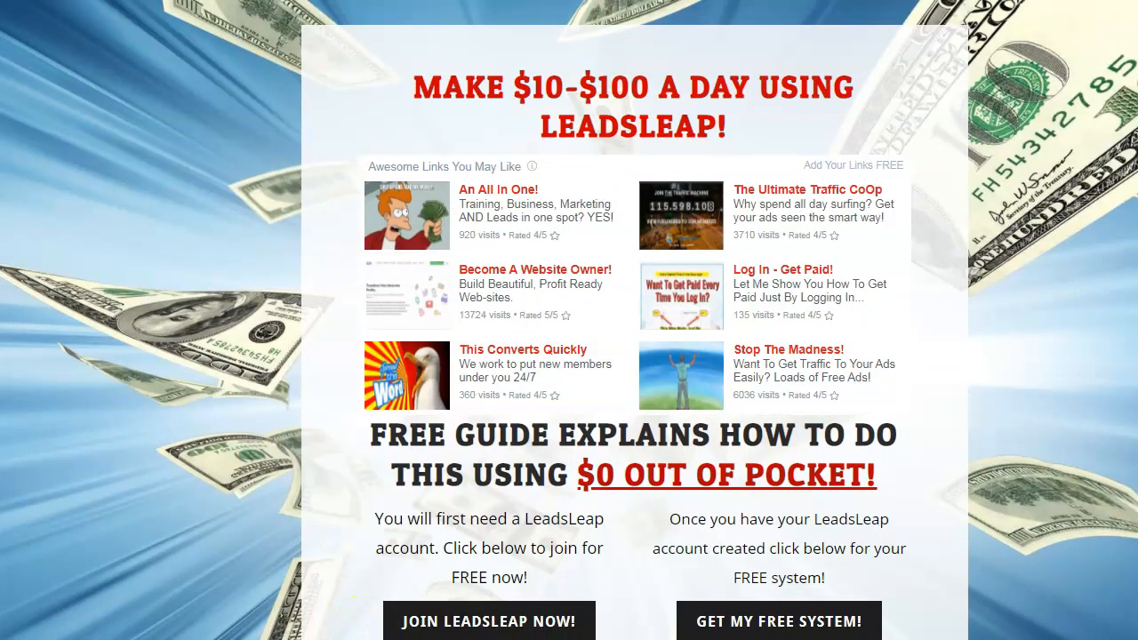
- Bring the running PowerPoint slide show to the front from its taskbar preview
{"action": "mouse_move", "coordinate": [355, 639]}
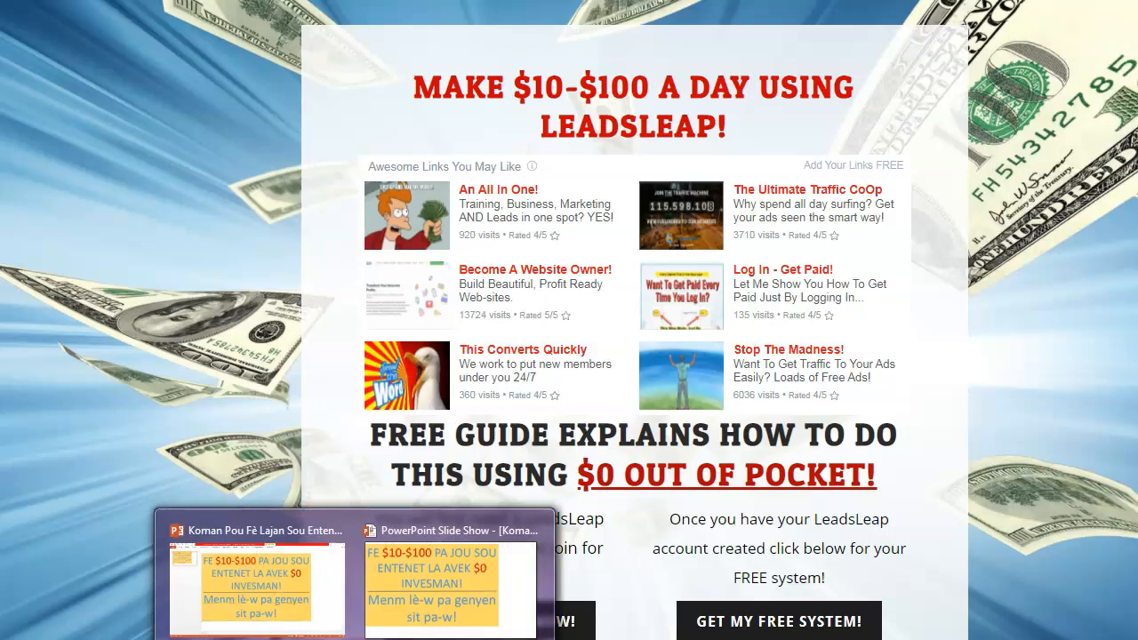
{"action": "left_click", "coordinate": [423, 614]}
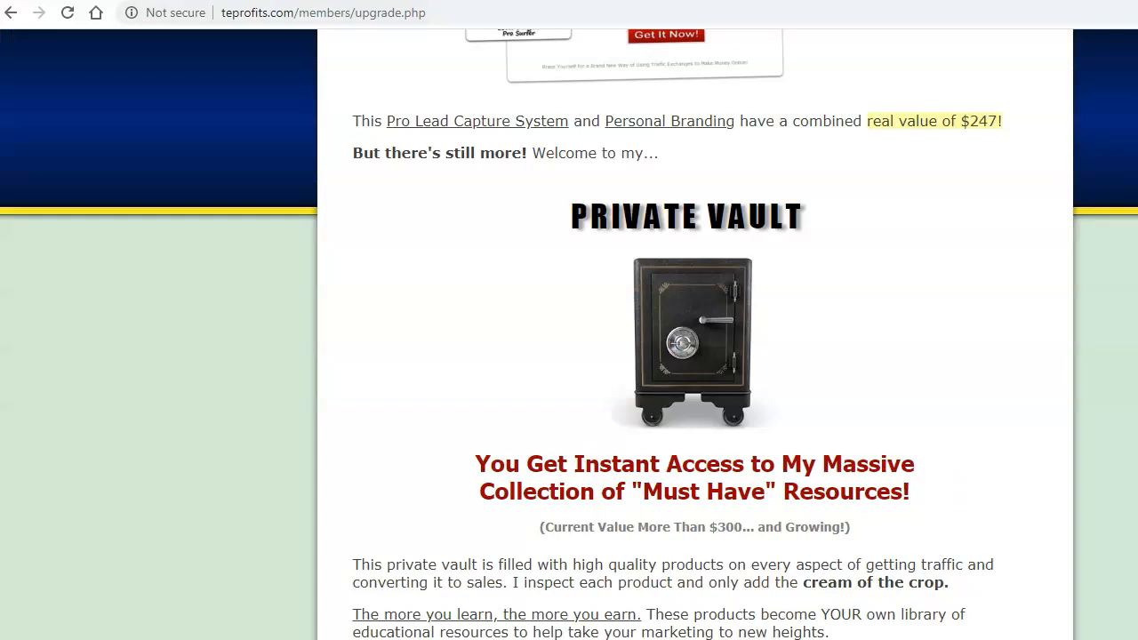
- Open weebly.com in a new browser tab from the 'wee' address suggestion
{"action": "key", "text": "ctrl+t"}
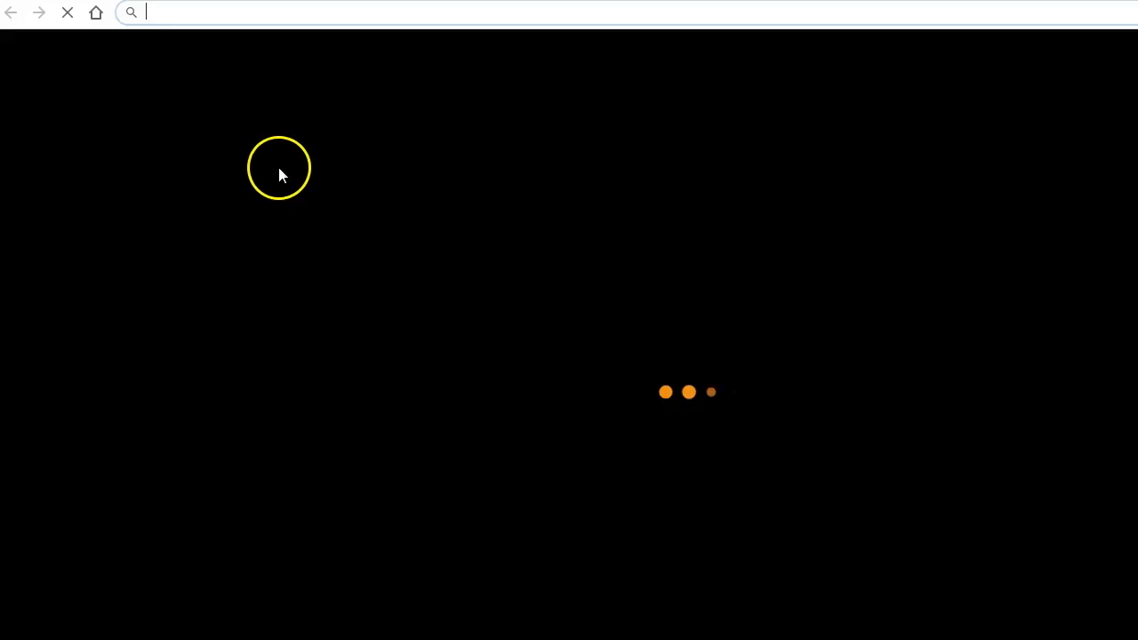
{"action": "type", "text": "https://traffictocashmadness.weebly.com/"}
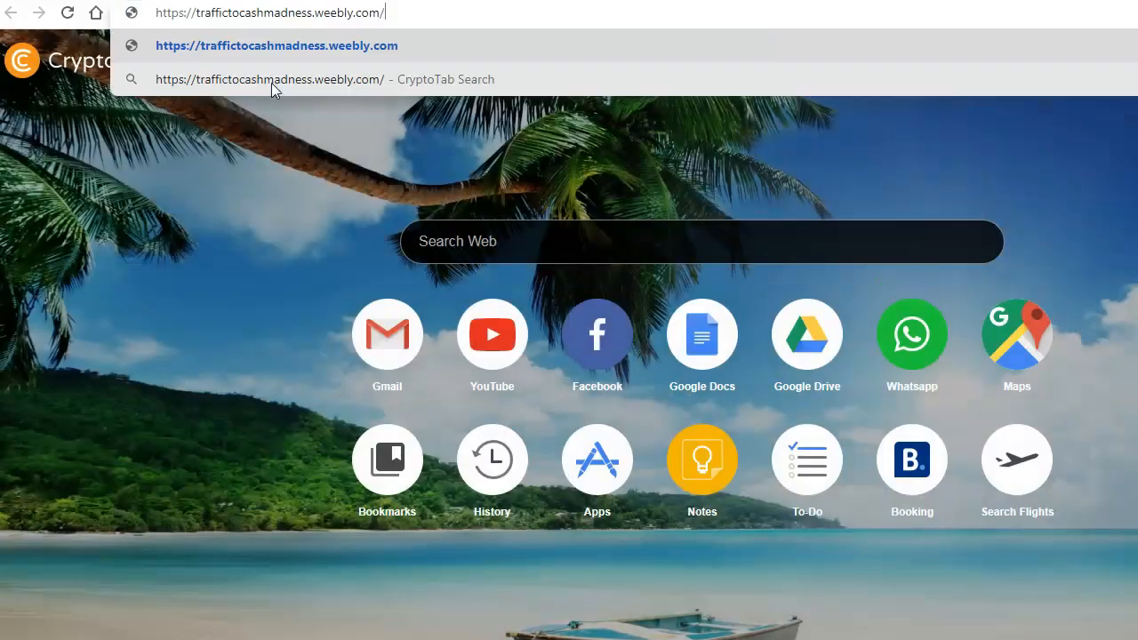
{"action": "key", "text": "BackSpace"}
{"action": "key", "text": "BackSpace"}
{"action": "key", "text": "BackSpace"}
{"action": "key", "text": "BackSpace"}
{"action": "key", "text": "BackSpace"}
{"action": "key", "text": "BackSpace"}
{"action": "key", "text": "BackSpace"}
{"action": "key", "text": "BackSpace"}
{"action": "key", "text": "BackSpace"}
{"action": "key", "text": "BackSpace"}
{"action": "key", "text": "BackSpace"}
{"action": "key", "text": "BackSpace"}
{"action": "key", "text": "BackSpace"}
{"action": "key", "text": "BackSpace"}
{"action": "key", "text": "BackSpace"}
{"action": "key", "text": "BackSpace"}
{"action": "key", "text": "BackSpace"}
{"action": "key", "text": "BackSpace"}
{"action": "key", "text": "BackSpace"}
{"action": "key", "text": "BackSpace"}
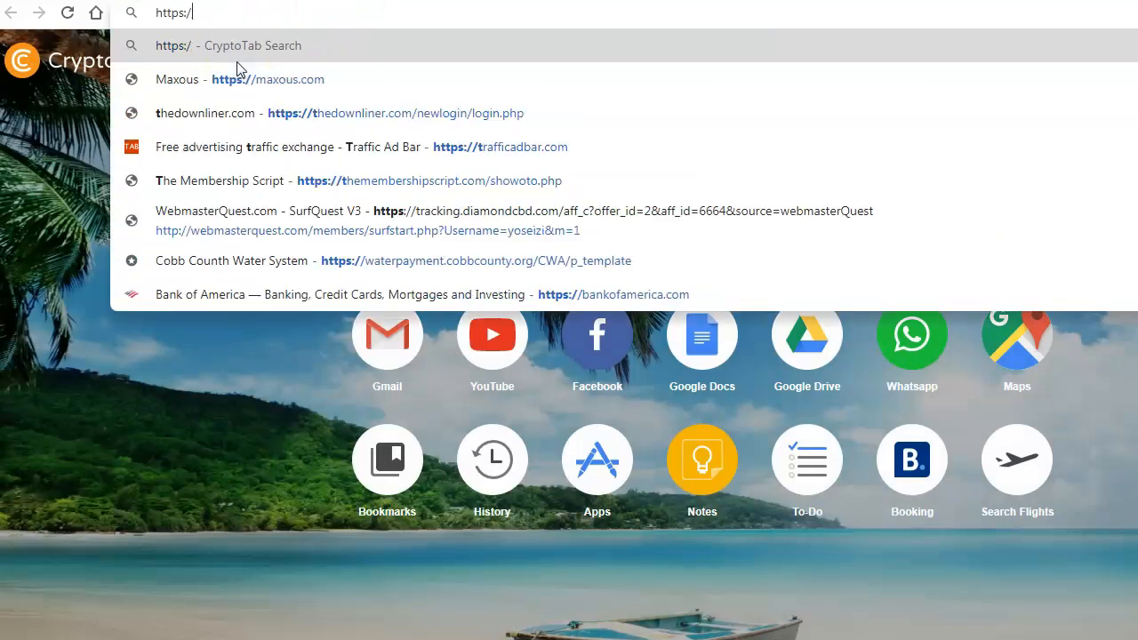
{"action": "key", "text": "BackSpace"}
{"action": "key", "text": "BackSpace"}
{"action": "key", "text": "BackSpace"}
{"action": "key", "text": "BackSpace"}
{"action": "key", "text": "BackSpace"}
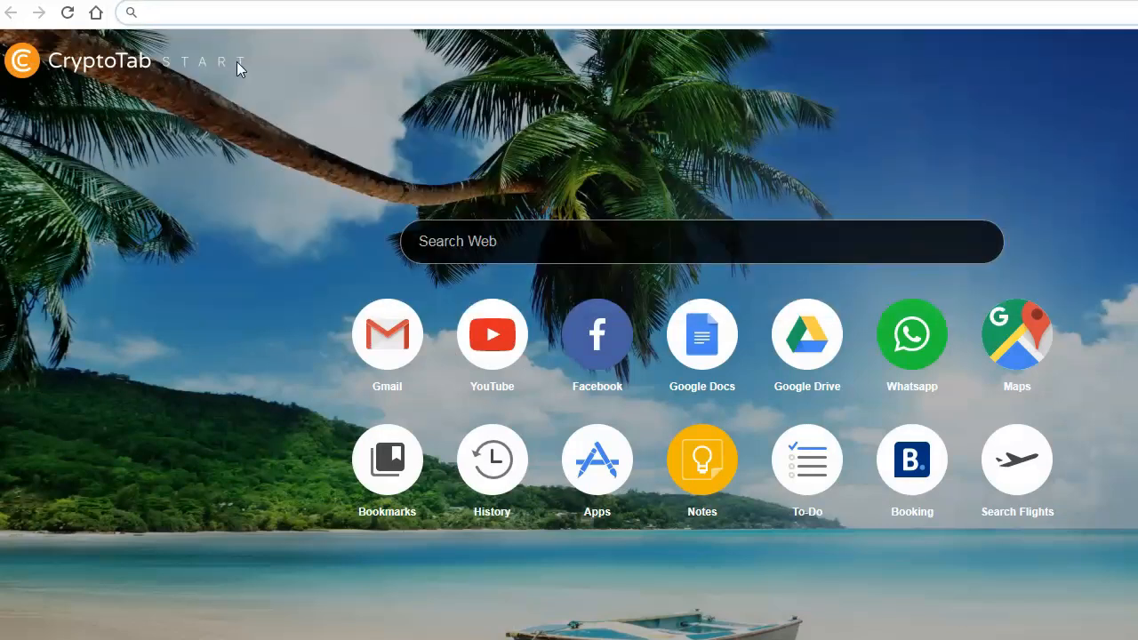
{"action": "type", "text": "weebly.com"}
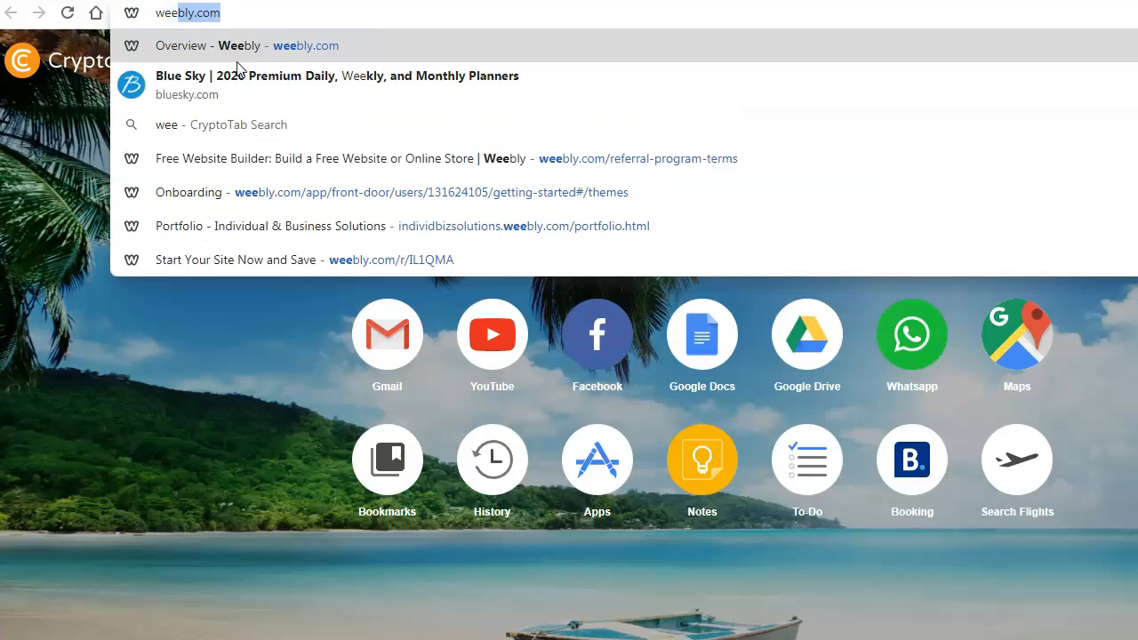
{"action": "left_click", "coordinate": [240, 45]}
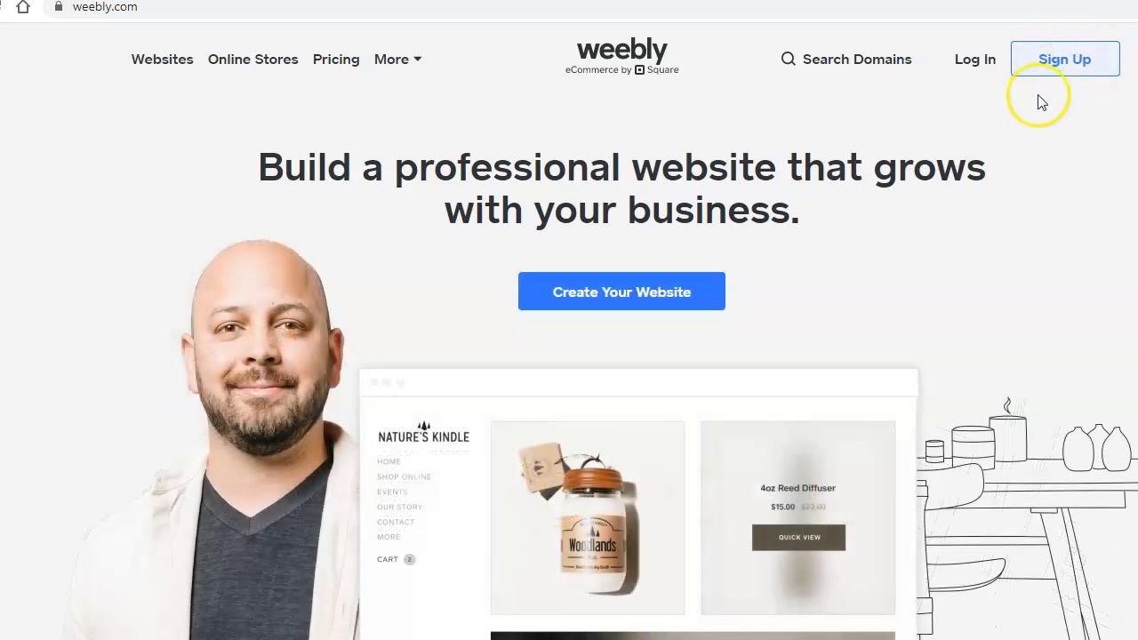
{"action": "left_click", "coordinate": [774, 283]}
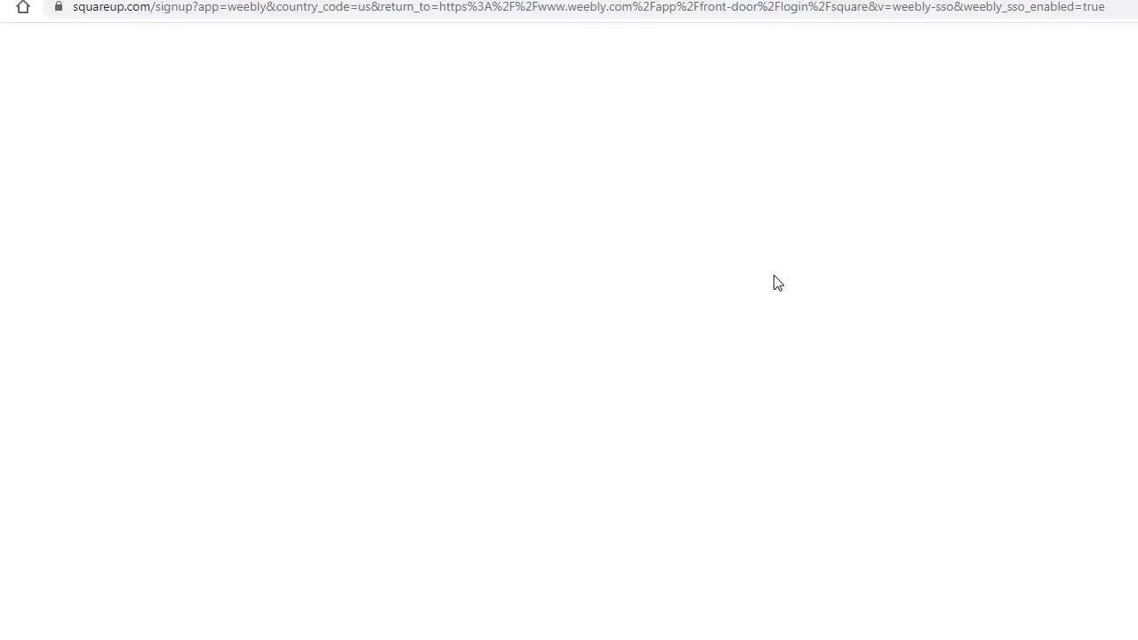
{"action": "left_click", "coordinate": [804, 263]}
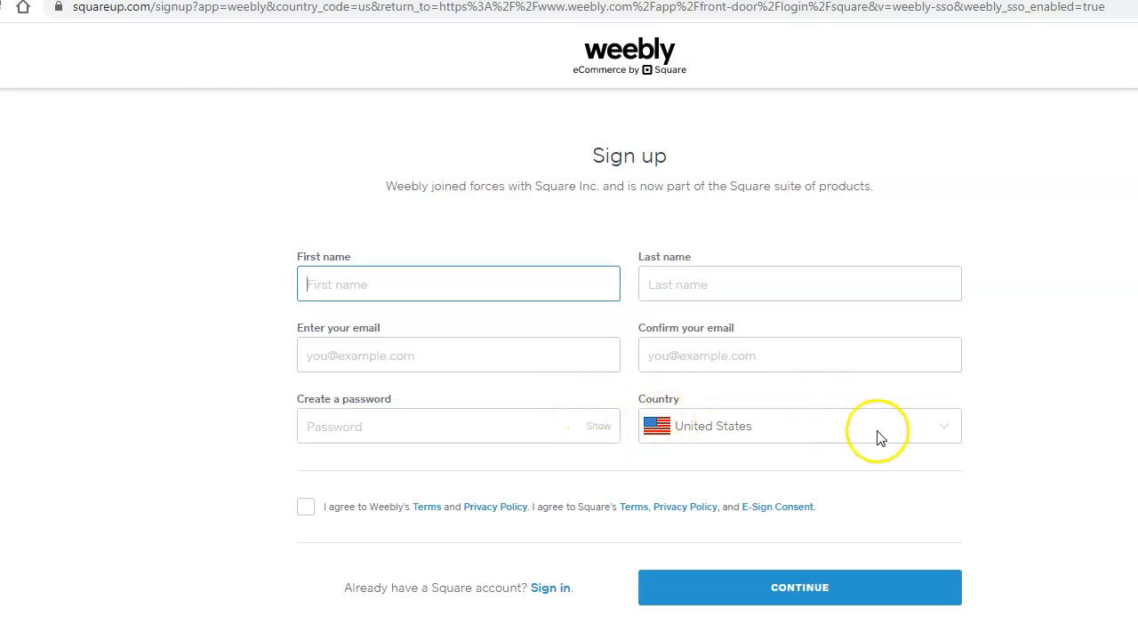
{"action": "left_click", "coordinate": [944, 427]}
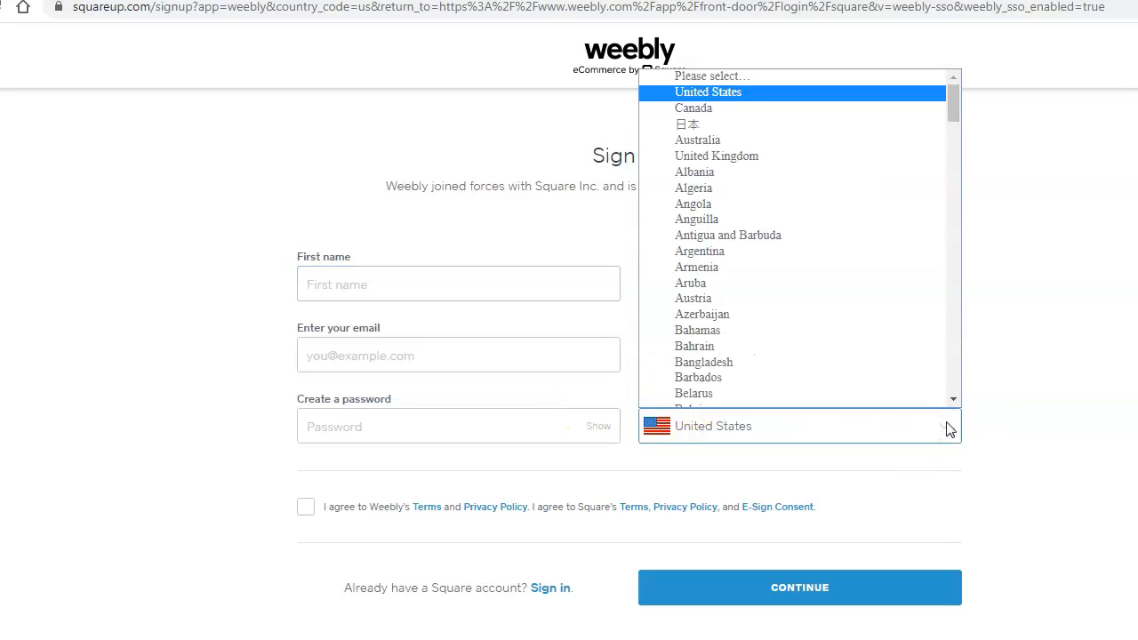
{"action": "left_click_drag", "start_coordinate": [955, 400], "coordinate": [957, 400]}
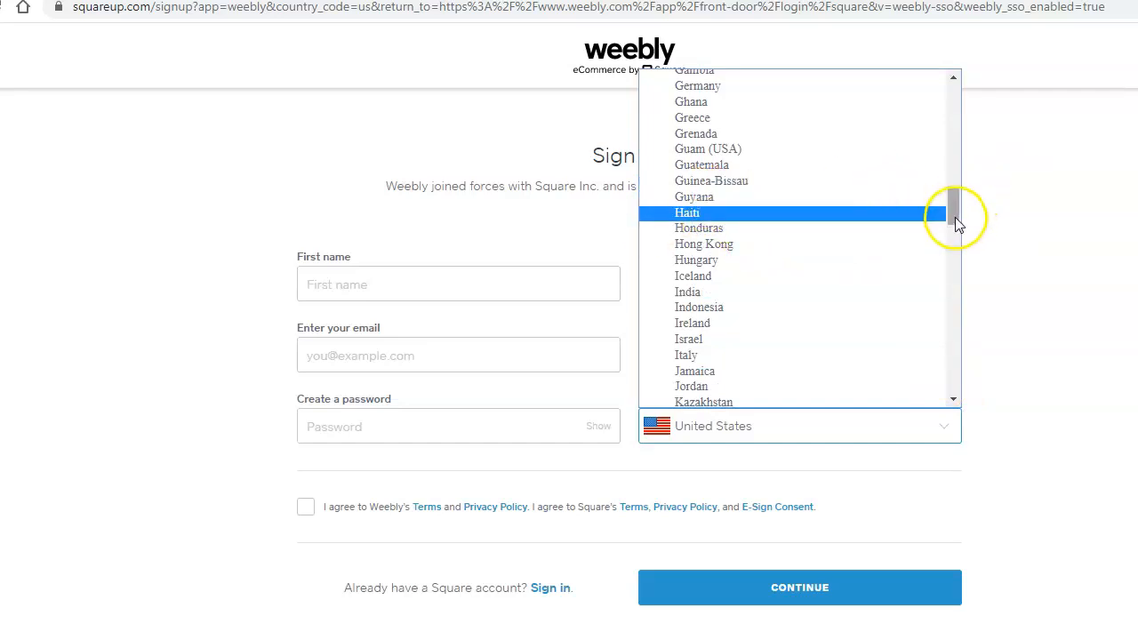
{"action": "scroll", "coordinate": [955, 217], "scroll_direction": "down", "scroll_amount": 1}
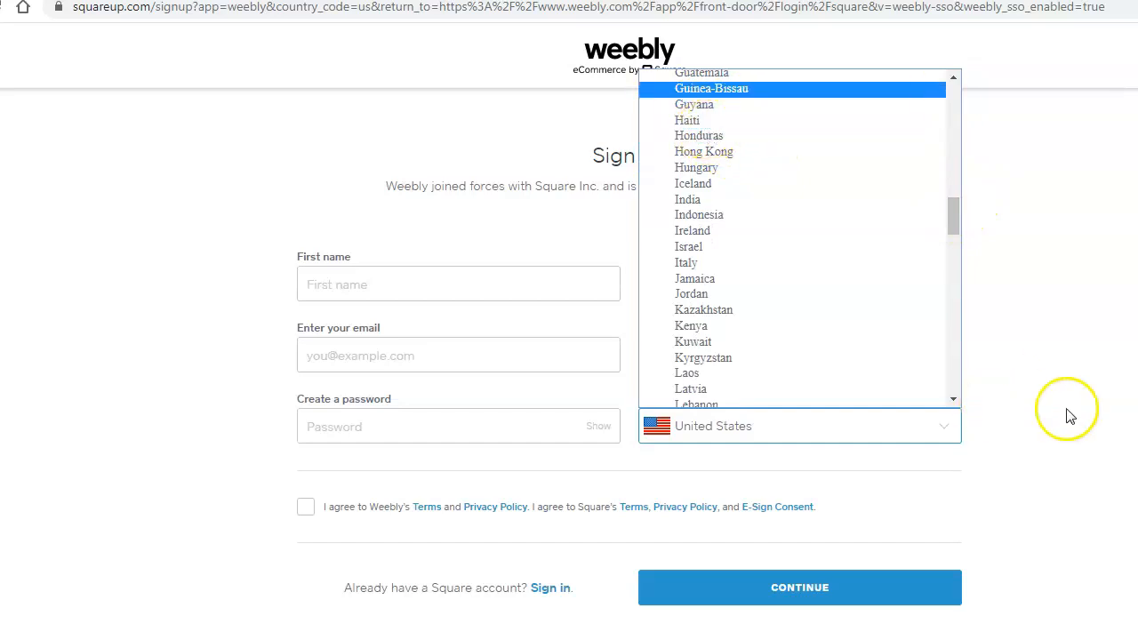
{"action": "left_click", "coordinate": [1083, 382]}
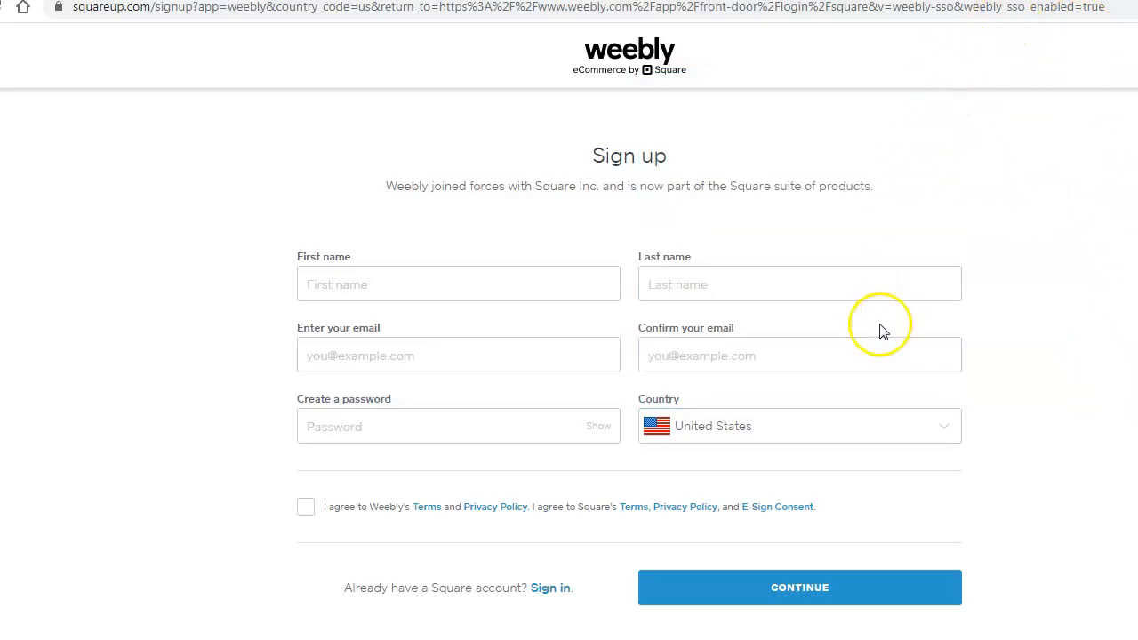
{"action": "left_click", "coordinate": [1080, 153]}
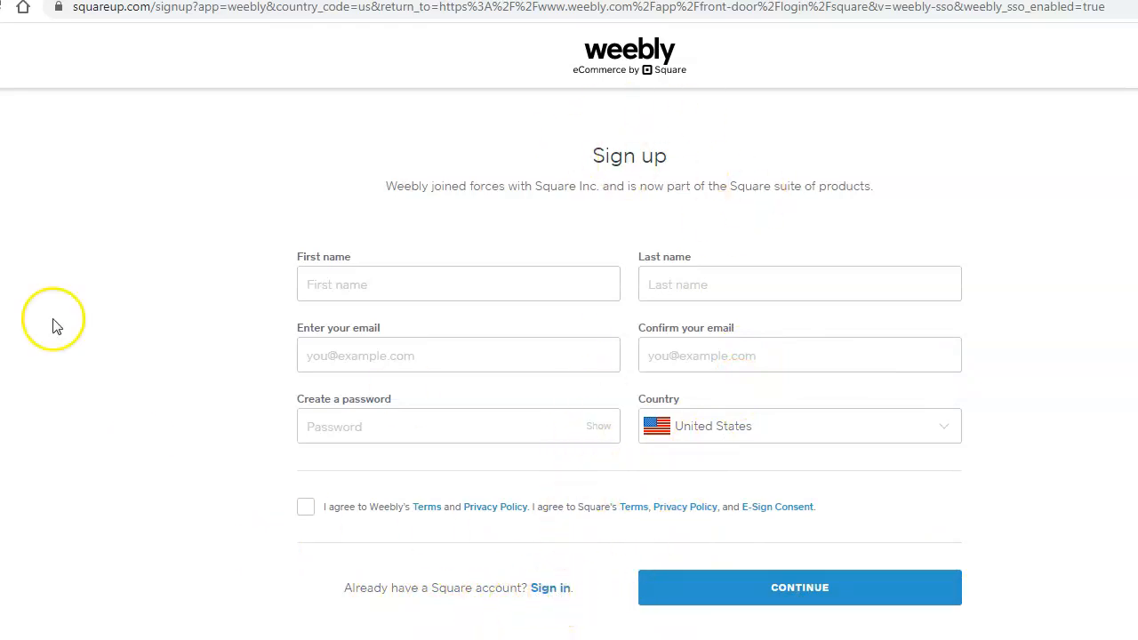
{"action": "key", "text": "alt+Left"}
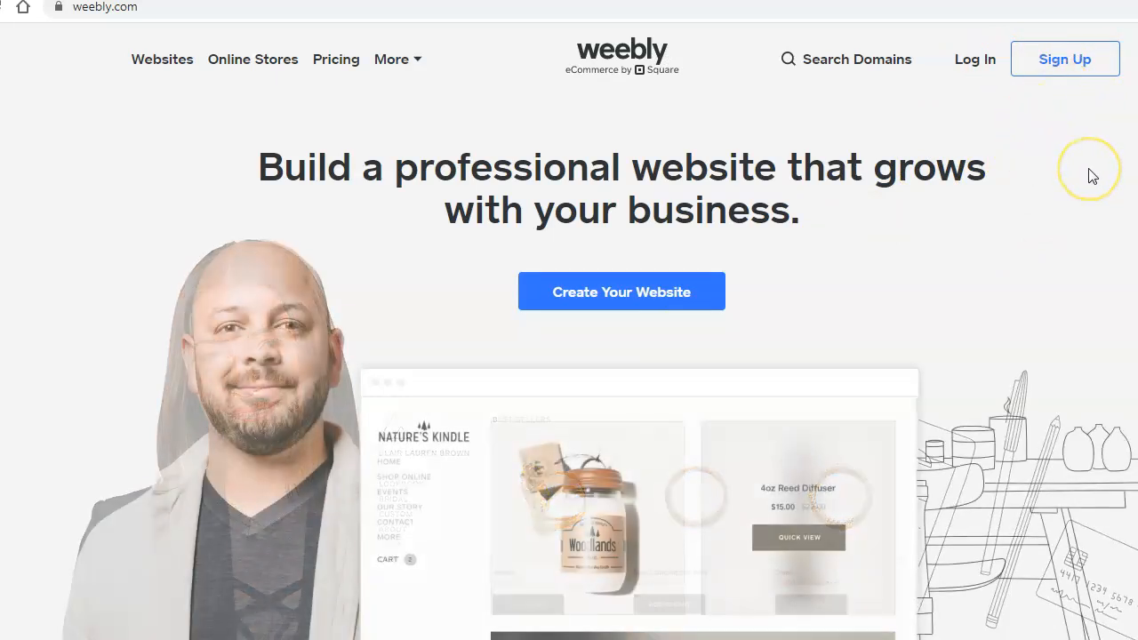
- Log in to Weebly with the saved account e-mail and autofilled password
{"action": "left_click", "coordinate": [984, 59]}
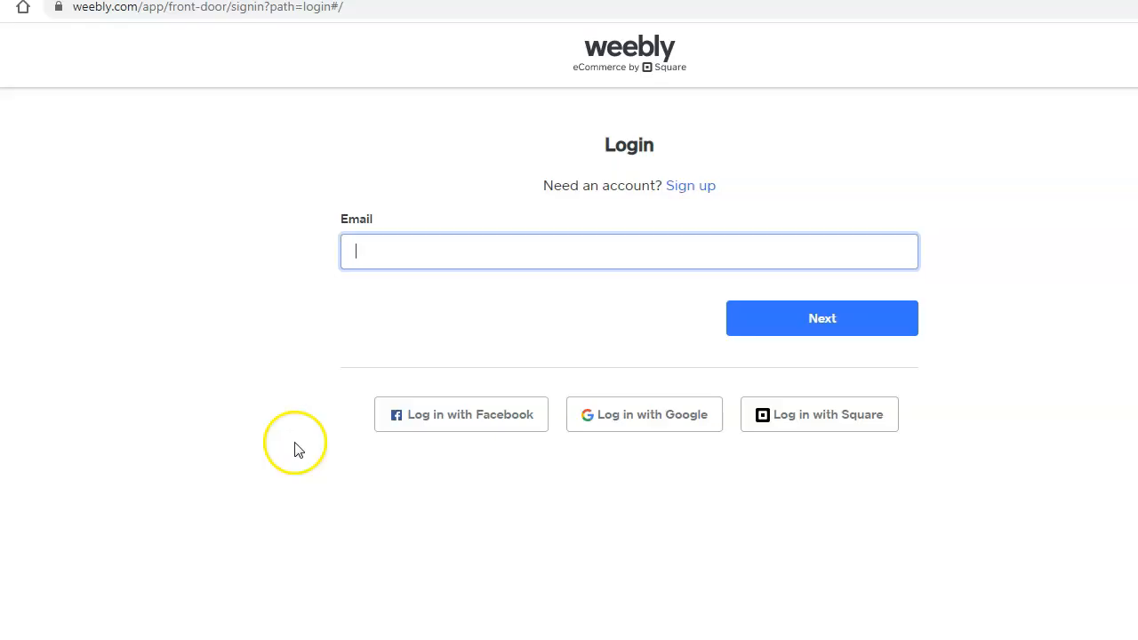
{"action": "type", "text": "j"}
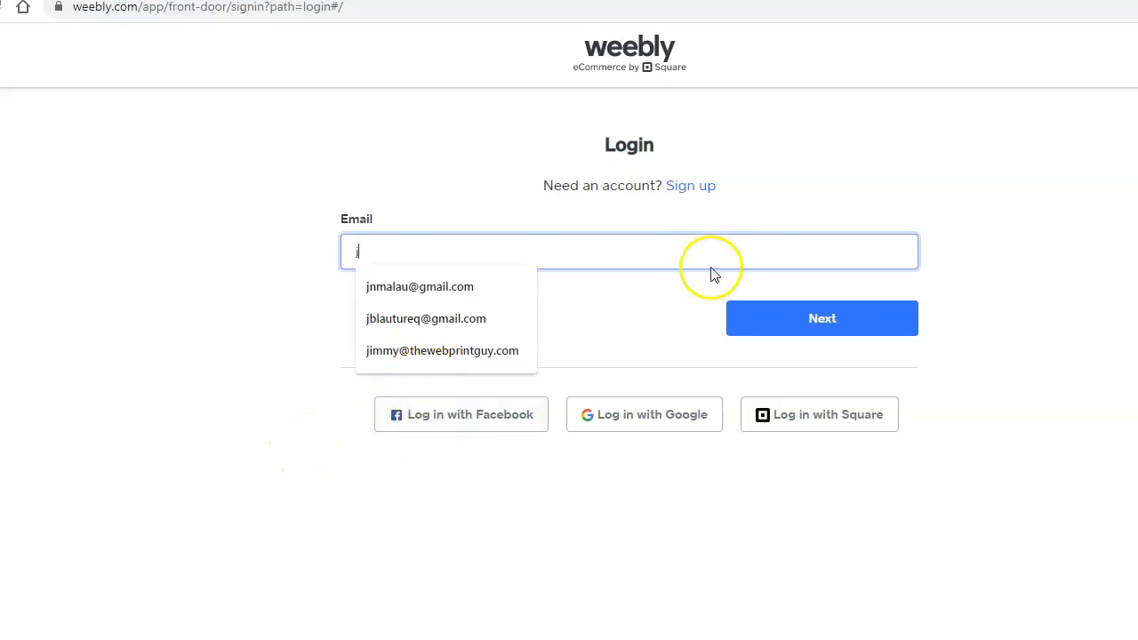
{"action": "left_click", "coordinate": [452, 286]}
{"action": "left_click", "coordinate": [826, 324]}
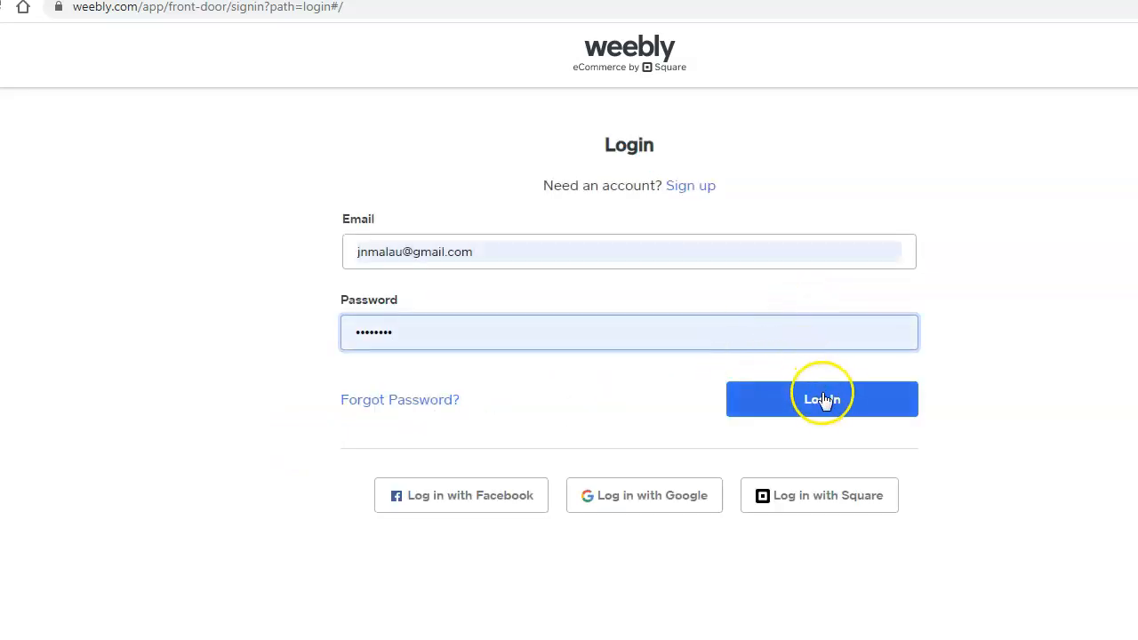
{"action": "left_click", "coordinate": [823, 400]}
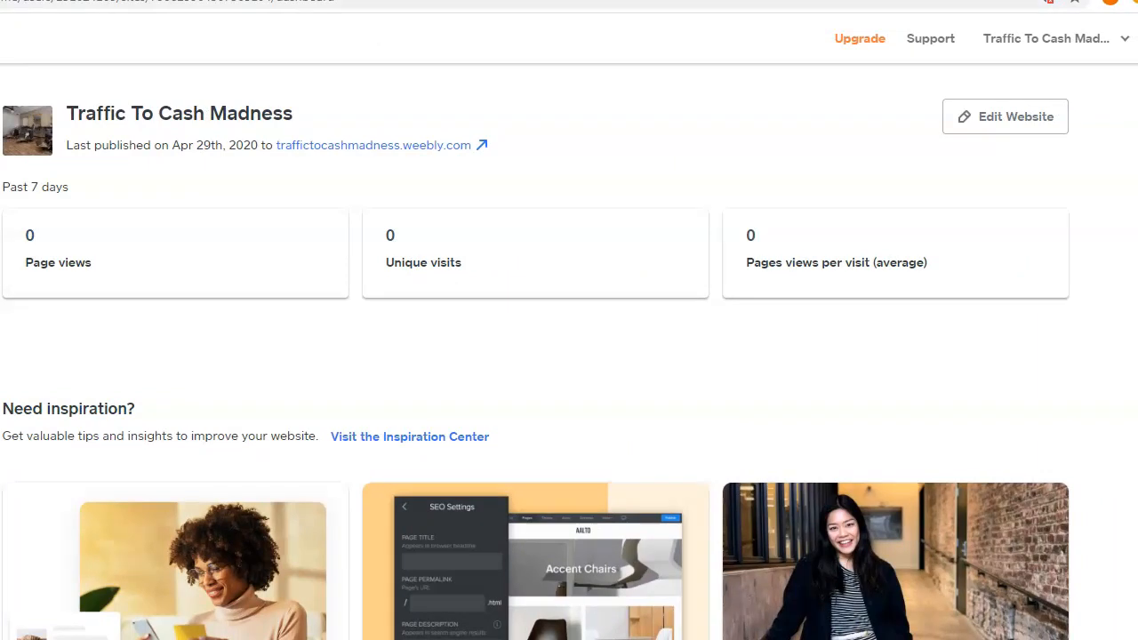
- Choose Add site from the site-name menu to begin a new Weebly site
{"action": "left_click", "coordinate": [1127, 44]}
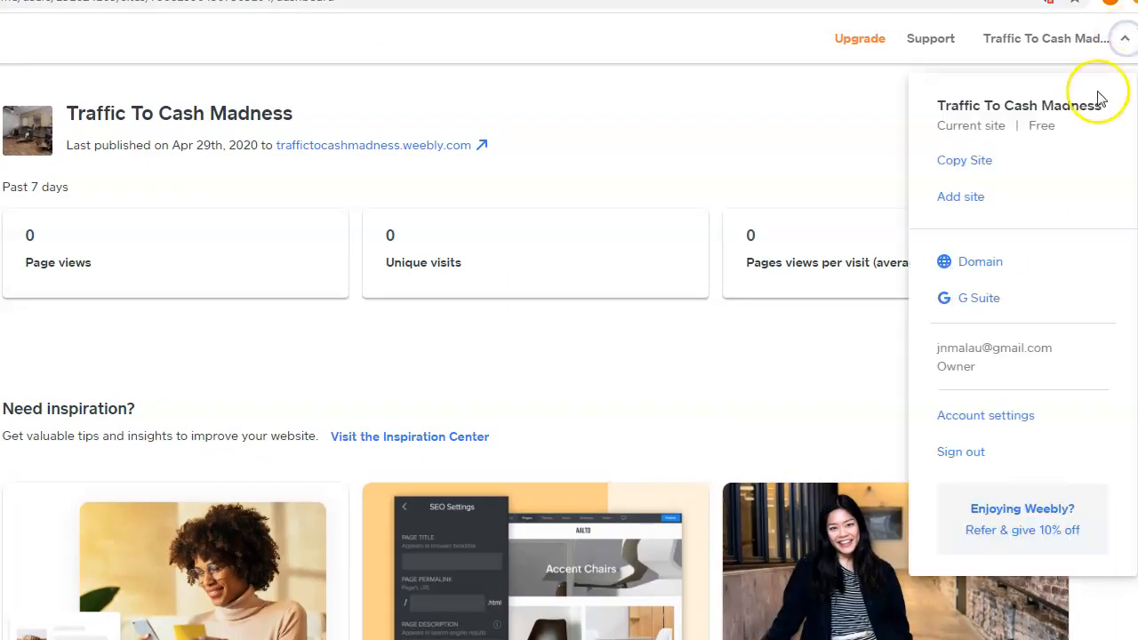
{"action": "left_click", "coordinate": [960, 198]}
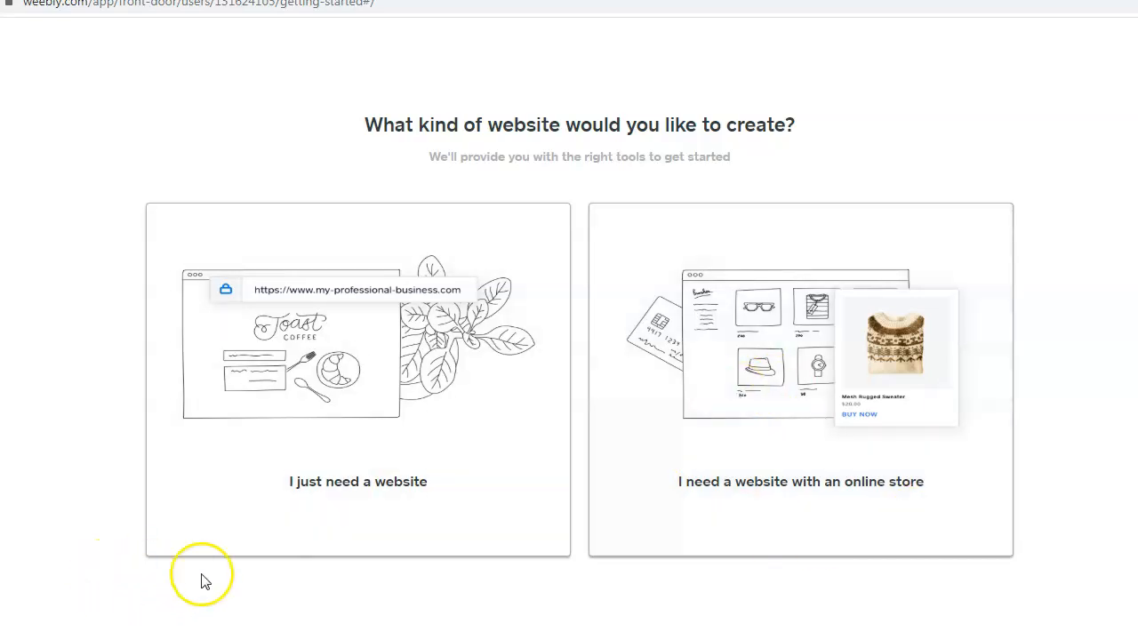
- Pick a plain website without a store and preview the Southcorner barbershop Business theme
{"action": "left_click", "coordinate": [323, 488]}
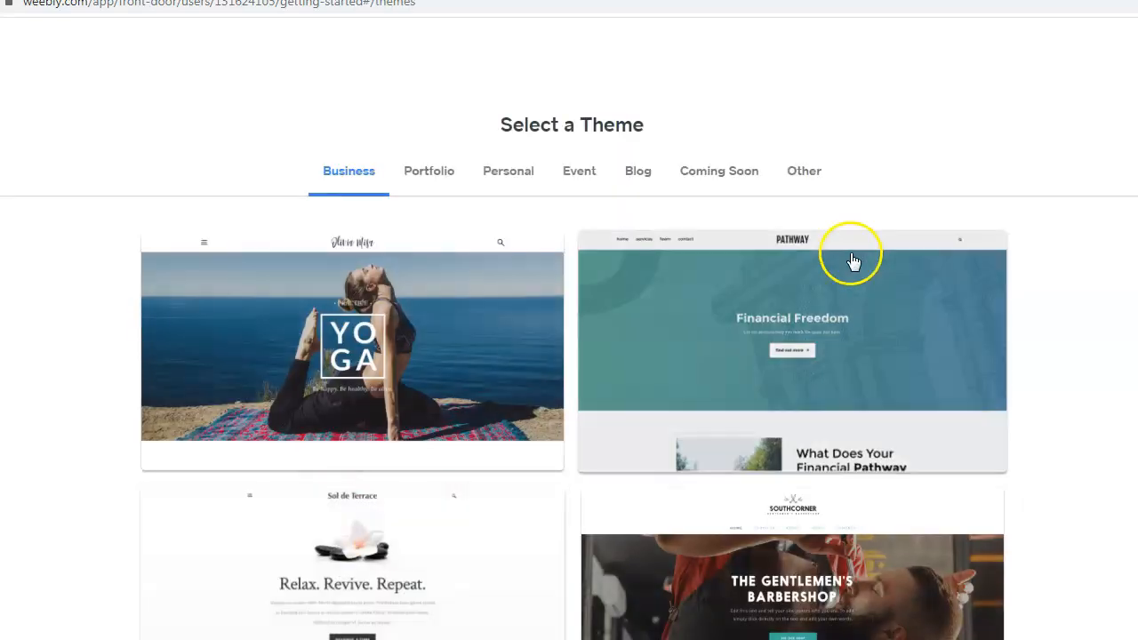
{"action": "scroll", "coordinate": [569, 373], "scroll_direction": "down", "scroll_amount": 2}
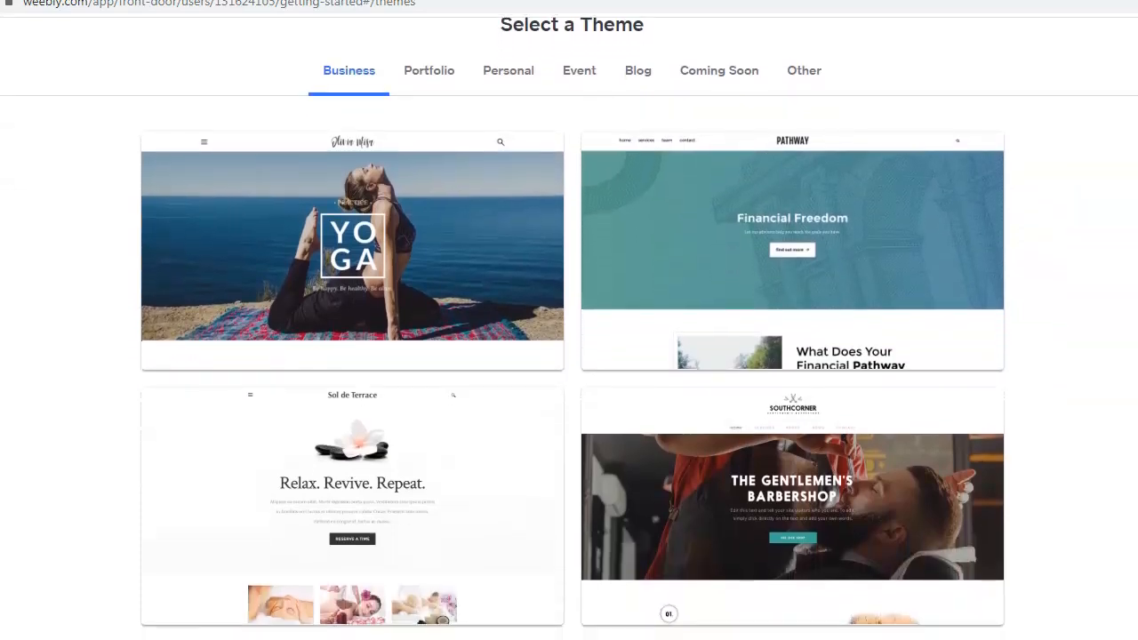
{"action": "scroll", "coordinate": [569, 373], "scroll_direction": "down", "scroll_amount": 3}
{"action": "scroll", "coordinate": [569, 374], "scroll_direction": "down", "scroll_amount": 4}
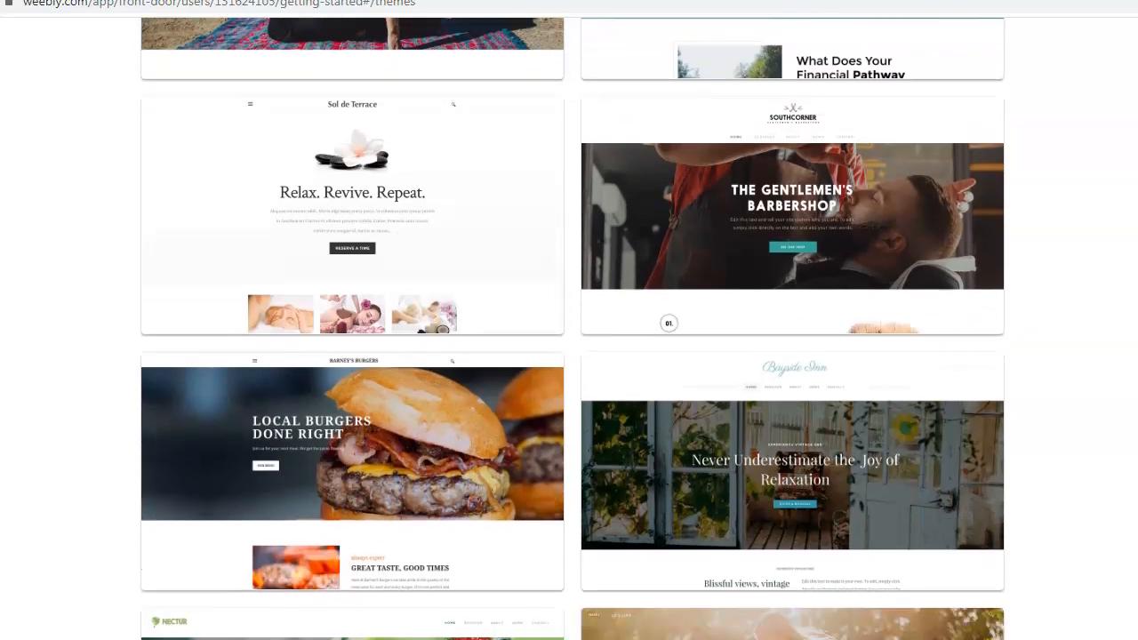
{"action": "scroll", "coordinate": [569, 373], "scroll_direction": "down", "scroll_amount": 4}
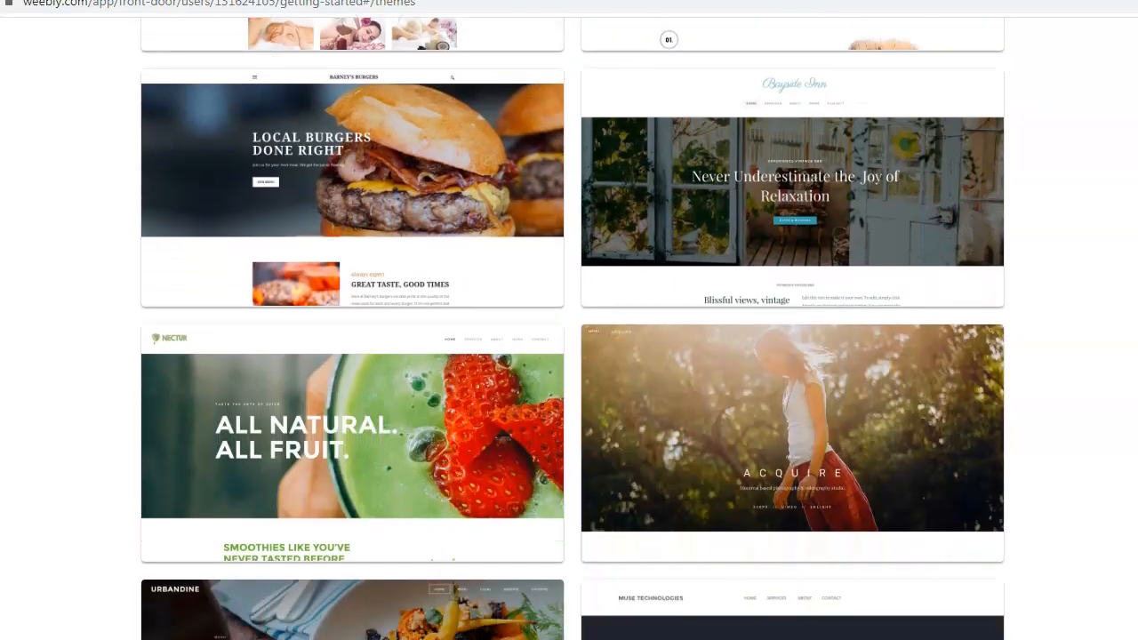
{"action": "scroll", "coordinate": [570, 374], "scroll_direction": "down", "scroll_amount": 3}
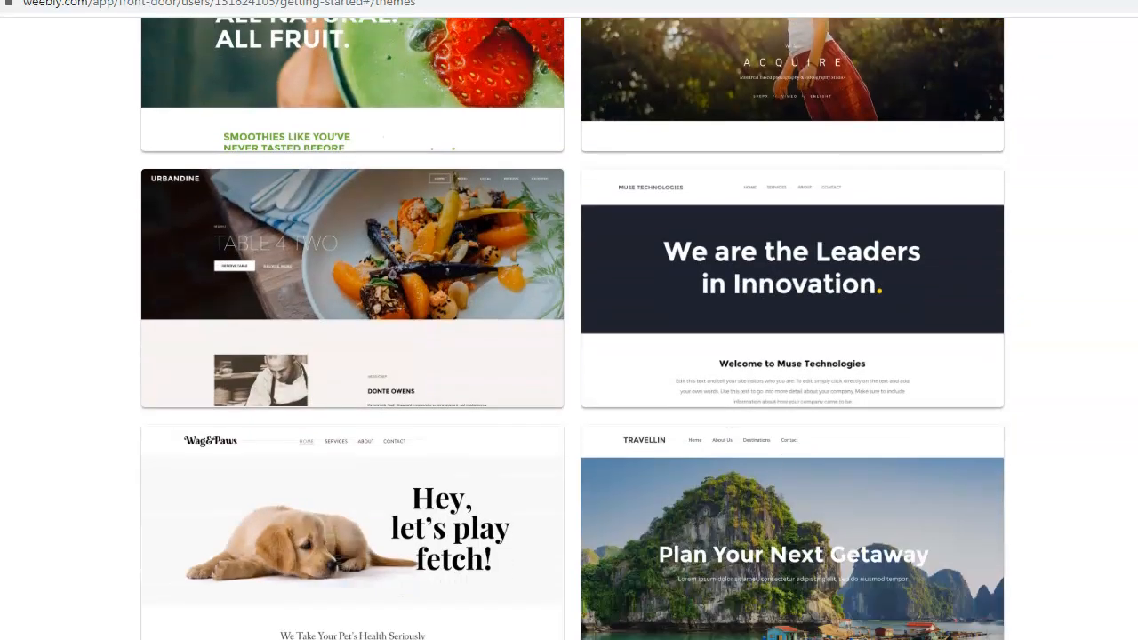
{"action": "scroll", "coordinate": [569, 374], "scroll_direction": "down", "scroll_amount": 2}
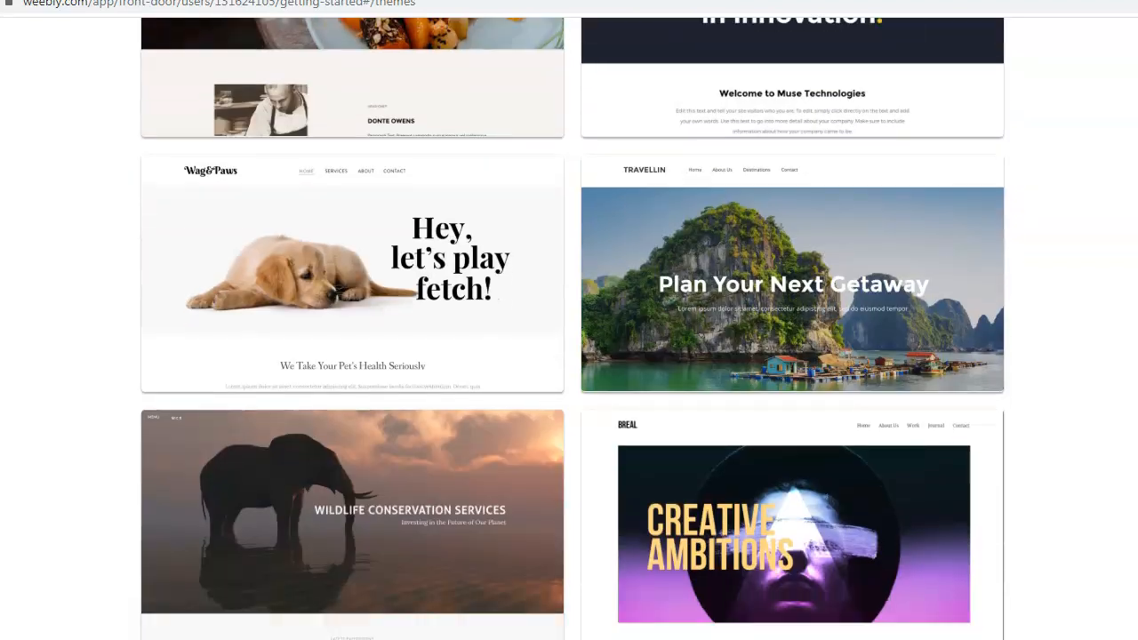
{"action": "scroll", "coordinate": [569, 374], "scroll_direction": "up", "scroll_amount": 1}
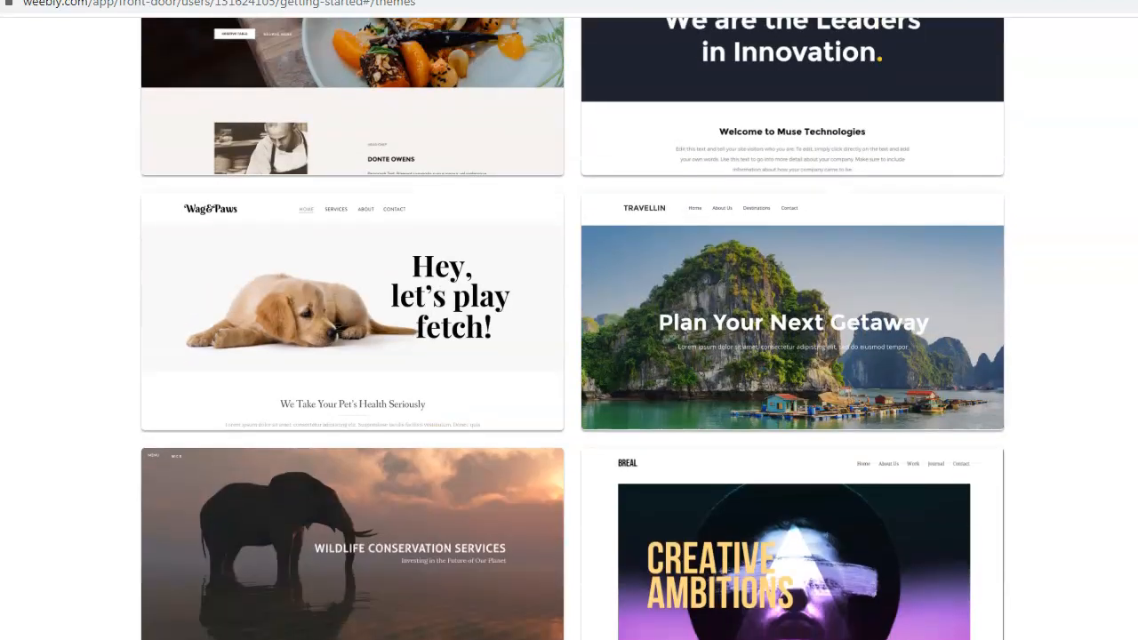
{"action": "scroll", "coordinate": [569, 373], "scroll_direction": "up", "scroll_amount": 9}
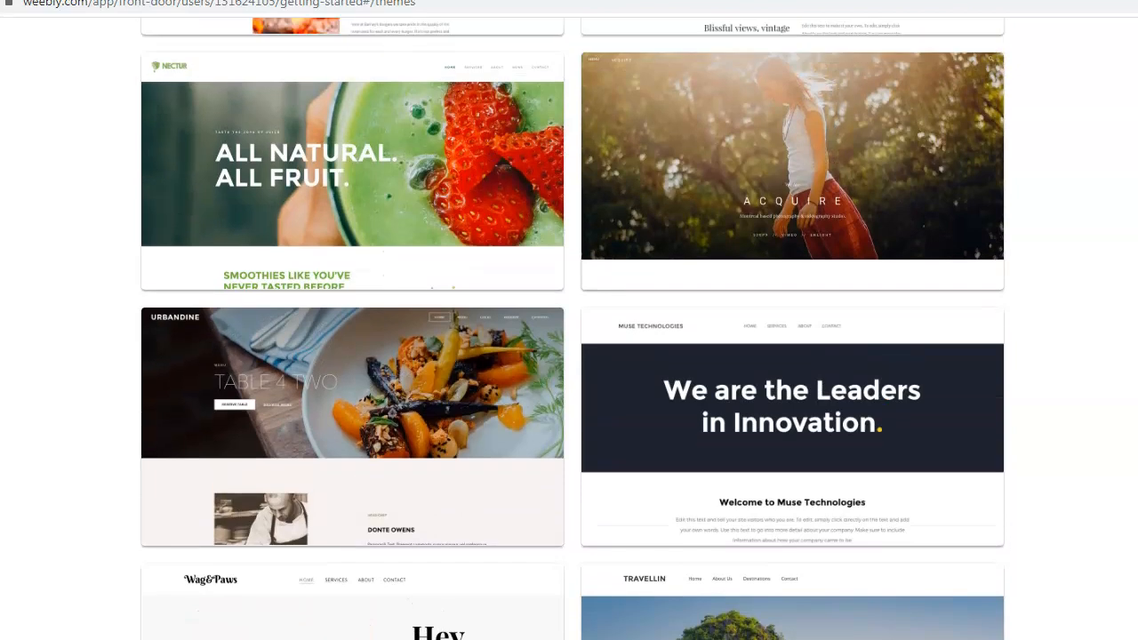
{"action": "scroll", "coordinate": [569, 373], "scroll_direction": "up", "scroll_amount": 7}
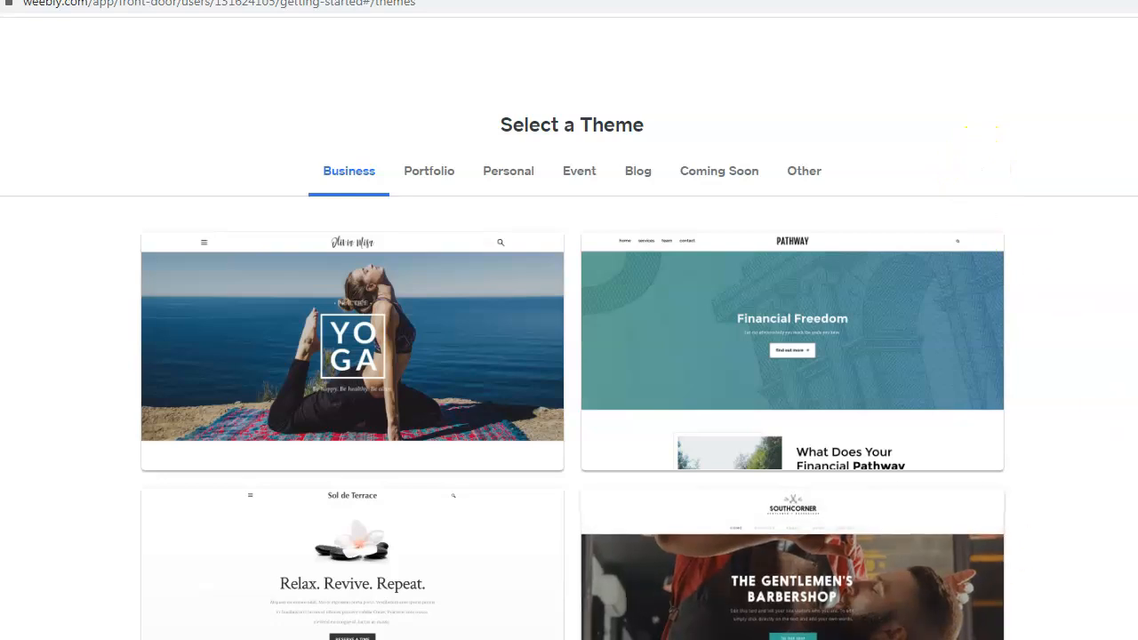
{"action": "scroll", "coordinate": [569, 355], "scroll_direction": "down", "scroll_amount": 3}
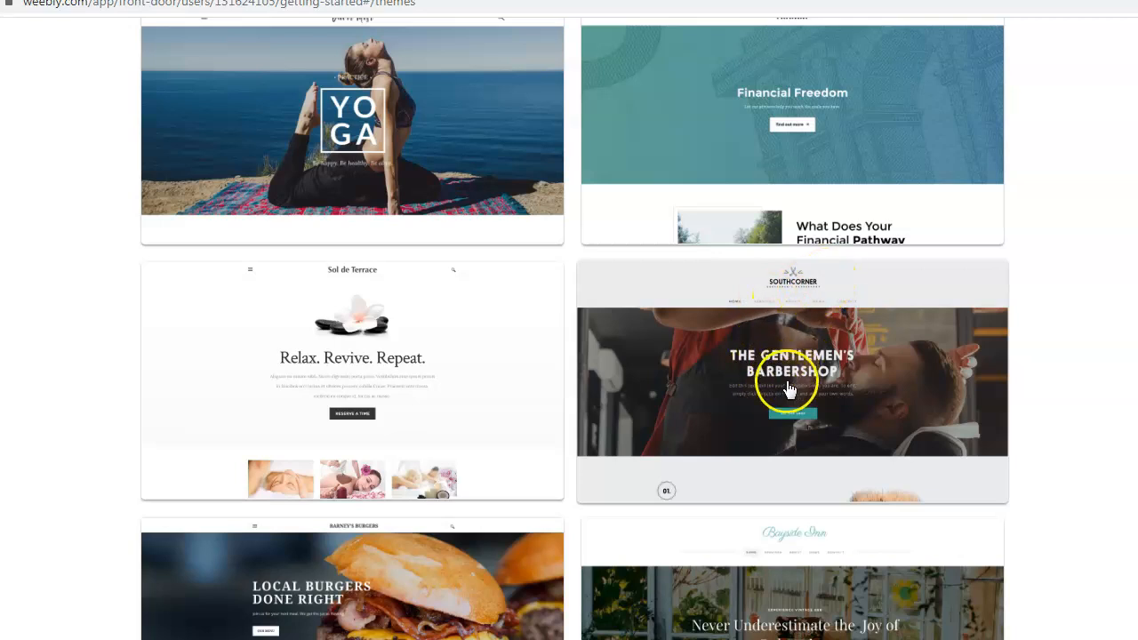
{"action": "left_click", "coordinate": [797, 394]}
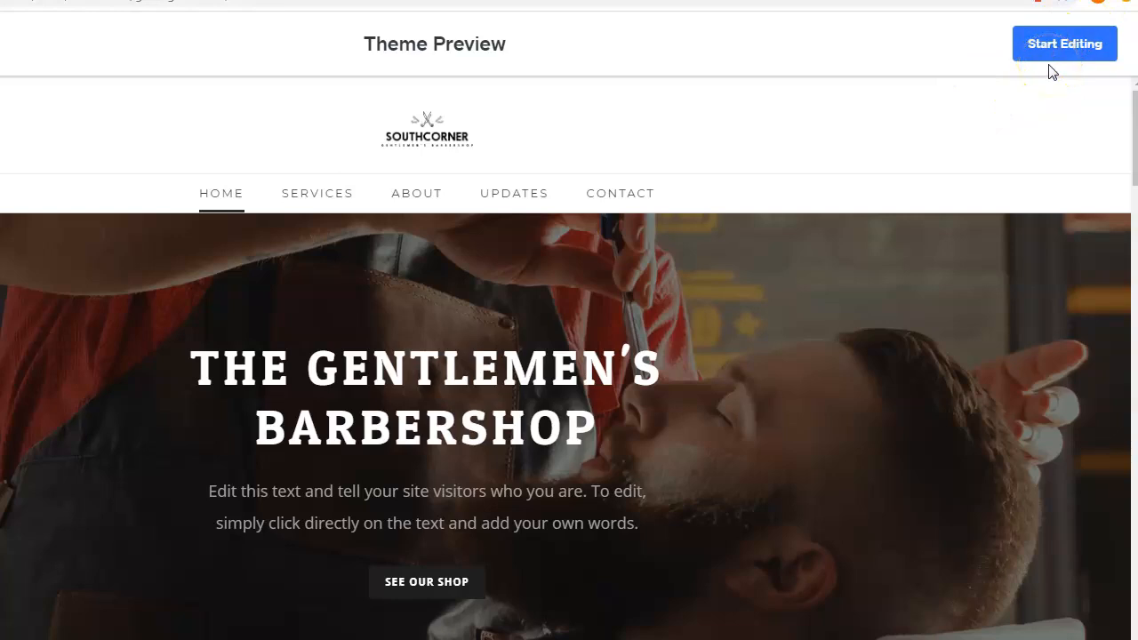
- Start editing the Southcorner theme in the Weebly site editor
{"action": "left_click", "coordinate": [1070, 46]}
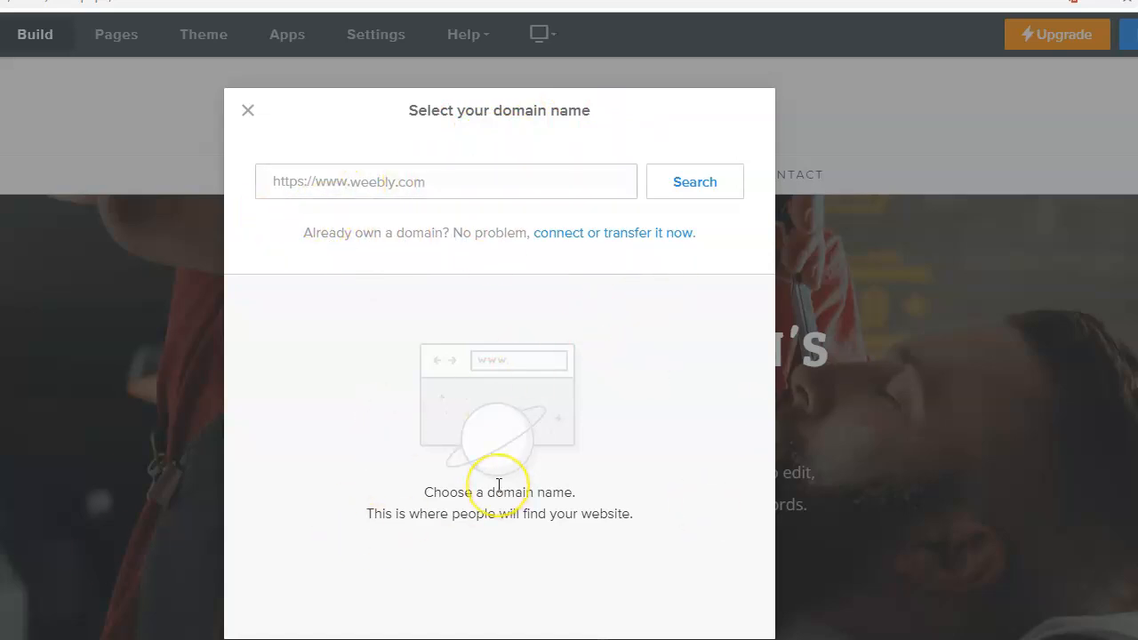
- Dismiss the domain-name dialog and switch to the Pages panel
{"action": "left_click", "coordinate": [247, 114]}
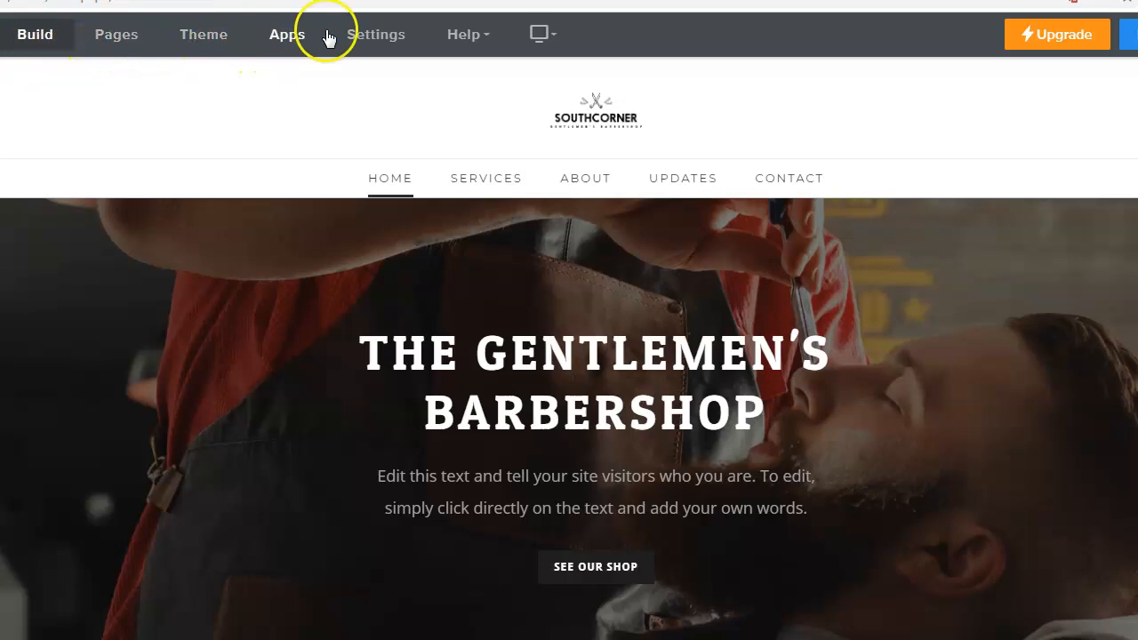
{"action": "left_click", "coordinate": [115, 44]}
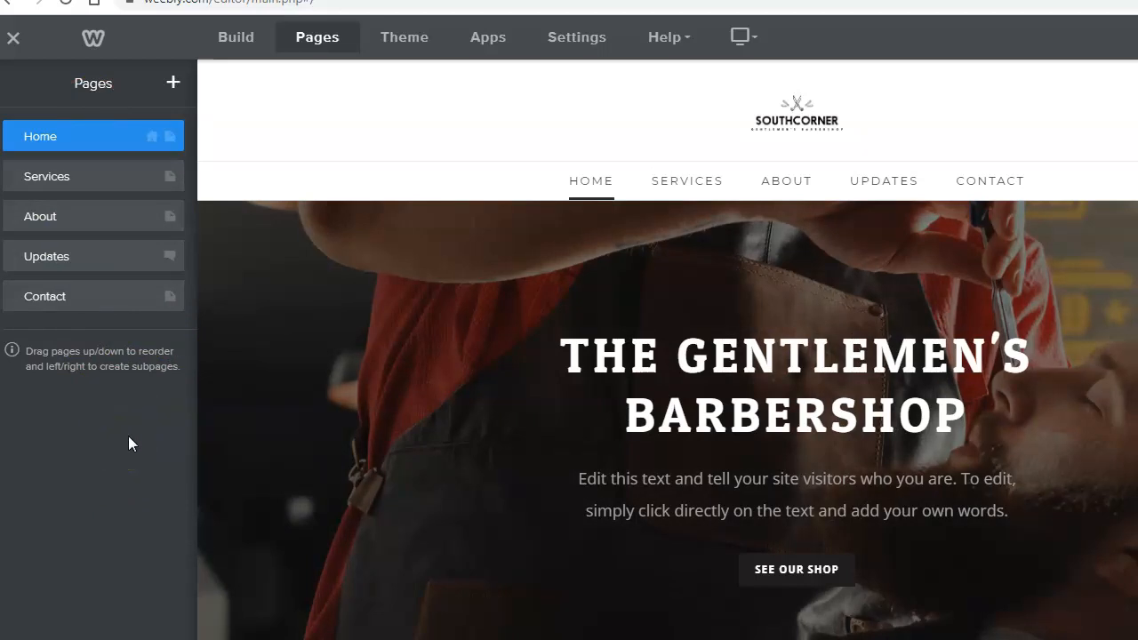
- Delete the Contact page from the site
{"action": "right_click", "coordinate": [86, 302]}
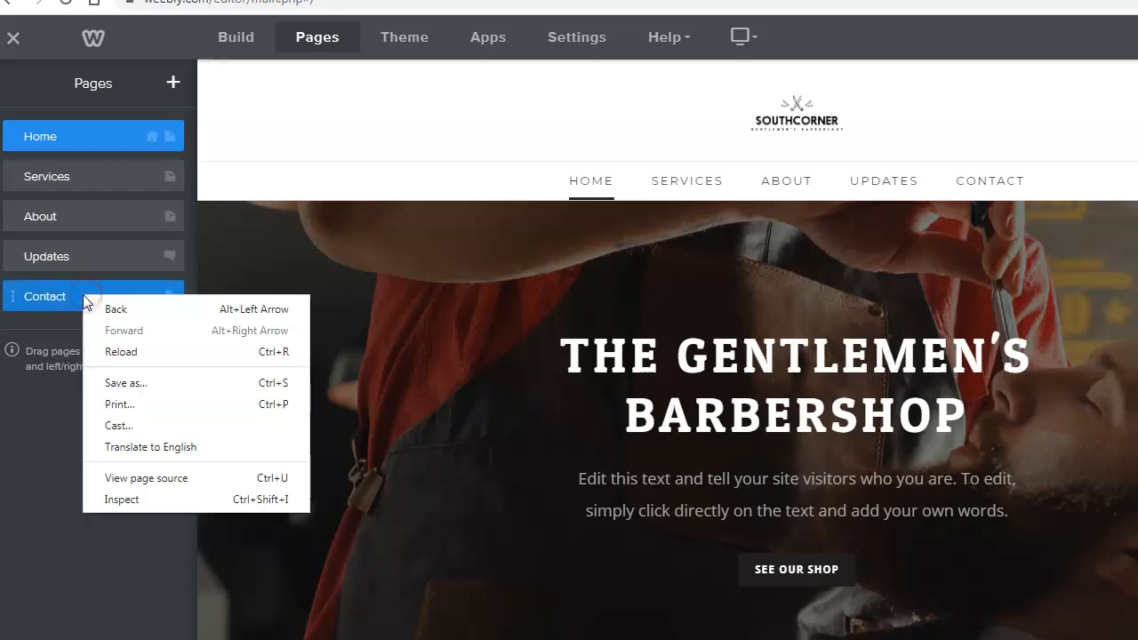
{"action": "left_click", "coordinate": [55, 297]}
{"action": "left_click", "coordinate": [45, 300]}
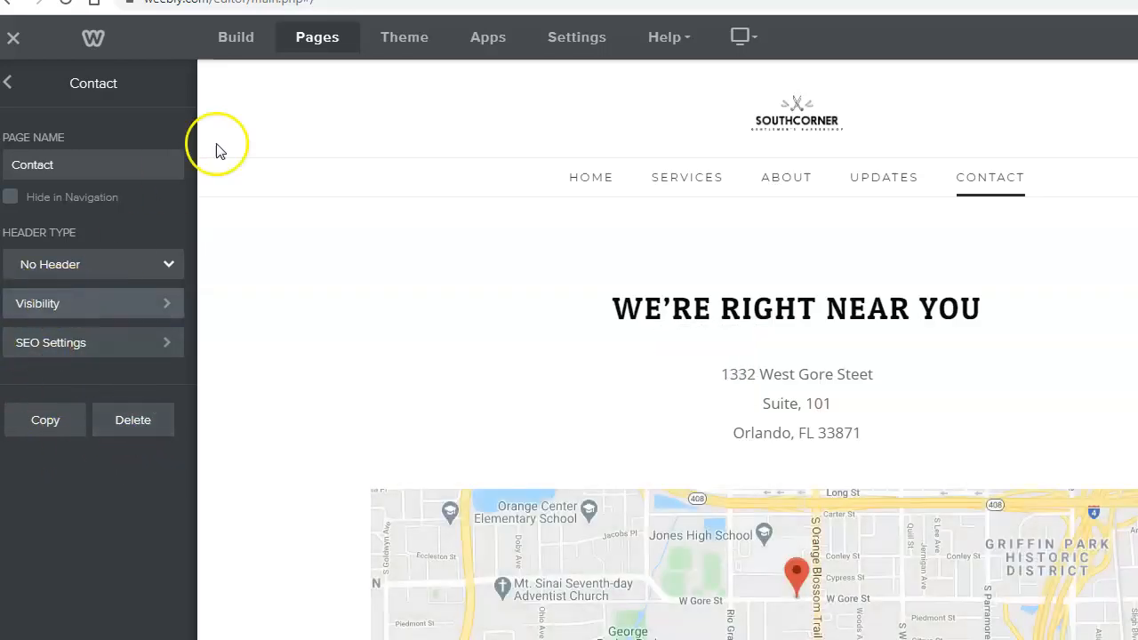
{"action": "left_click", "coordinate": [9, 84]}
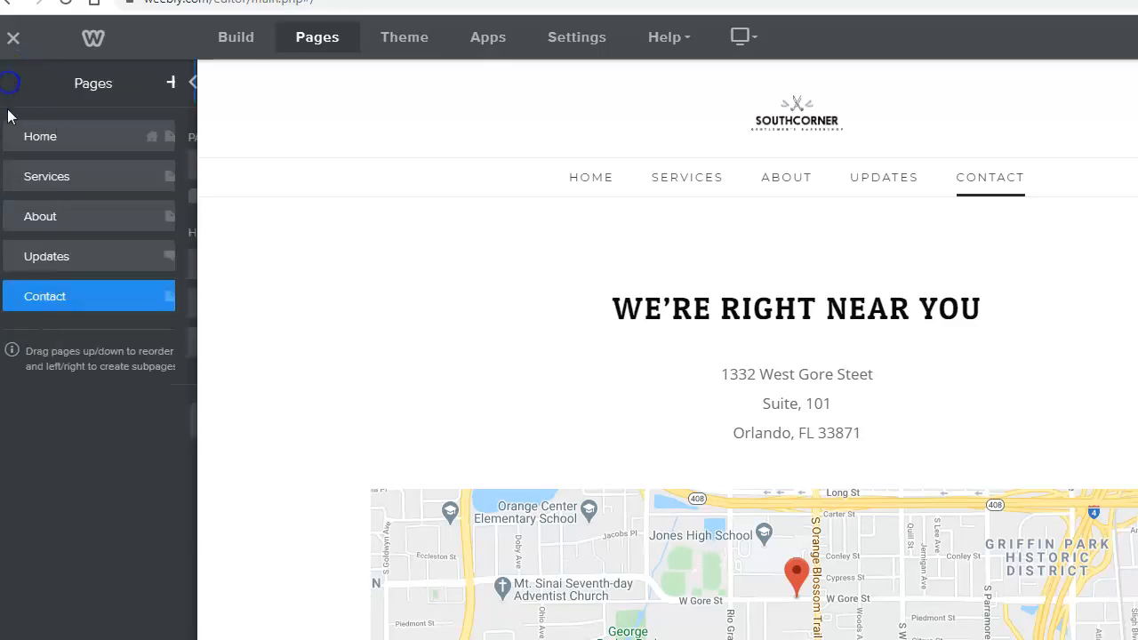
{"action": "left_click", "coordinate": [85, 304]}
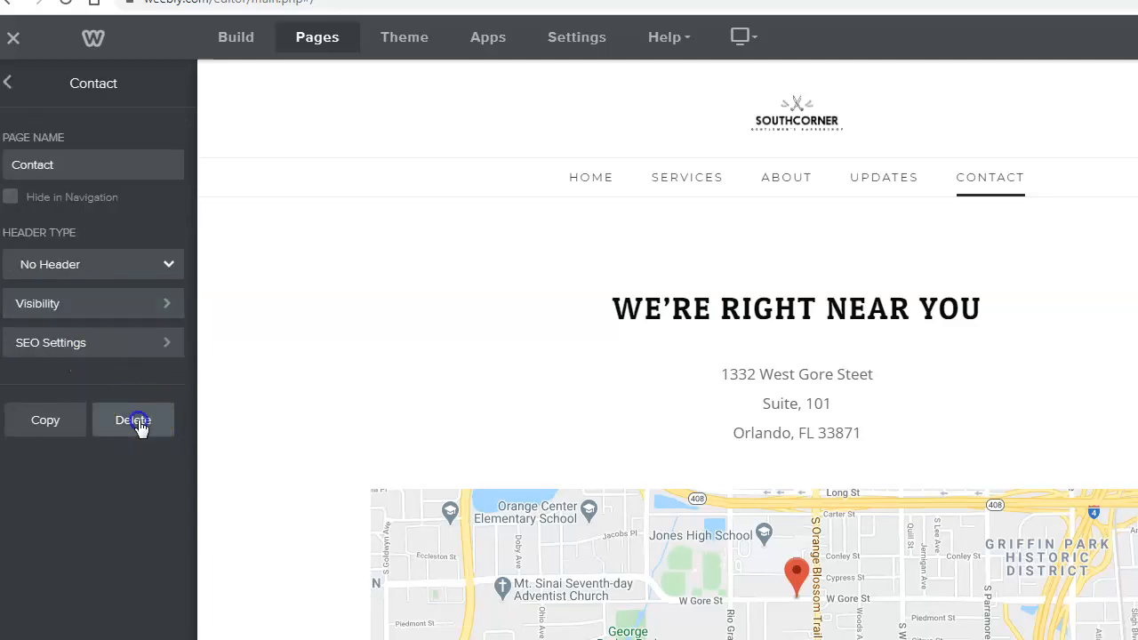
{"action": "left_click", "coordinate": [138, 421]}
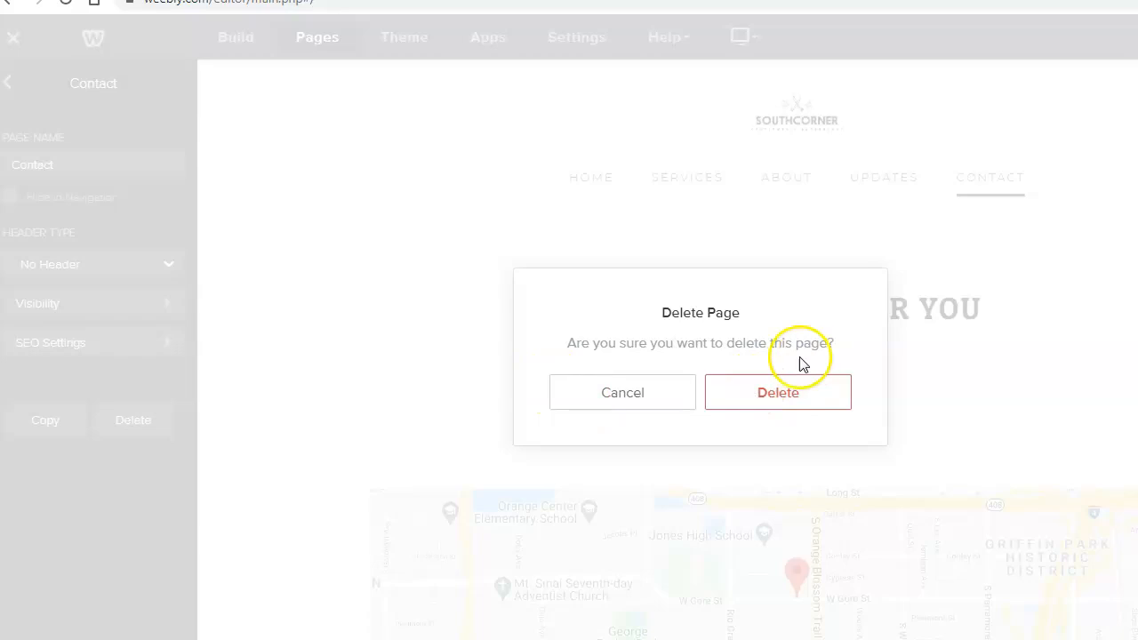
{"action": "left_click", "coordinate": [818, 404]}
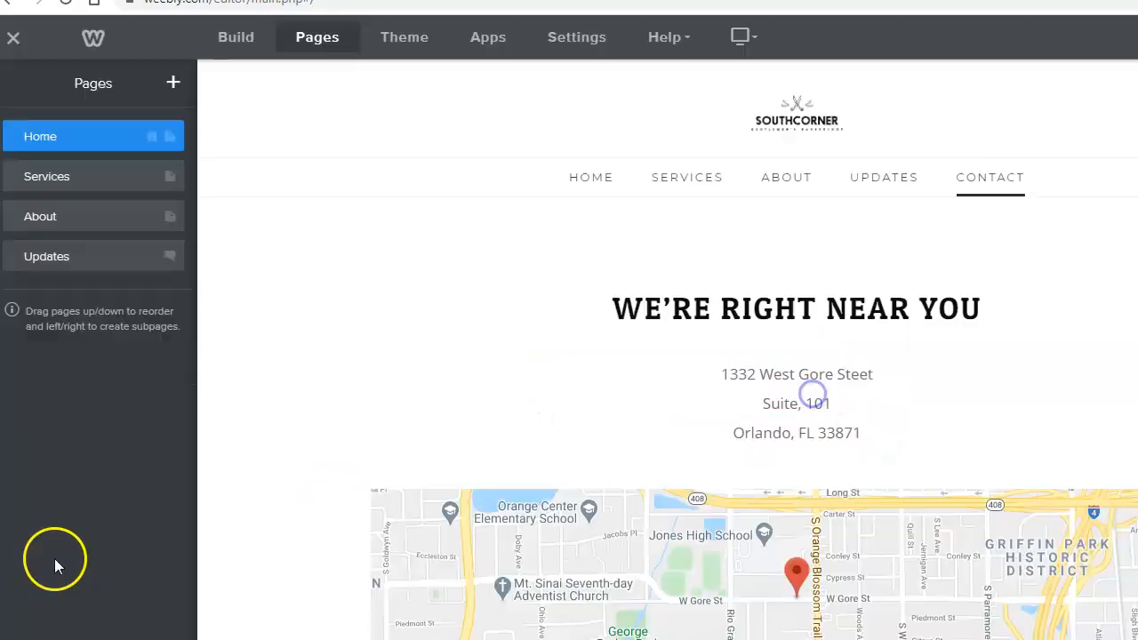
- Delete the Updates, About and Services pages, leaving only Home
{"action": "left_click", "coordinate": [89, 256]}
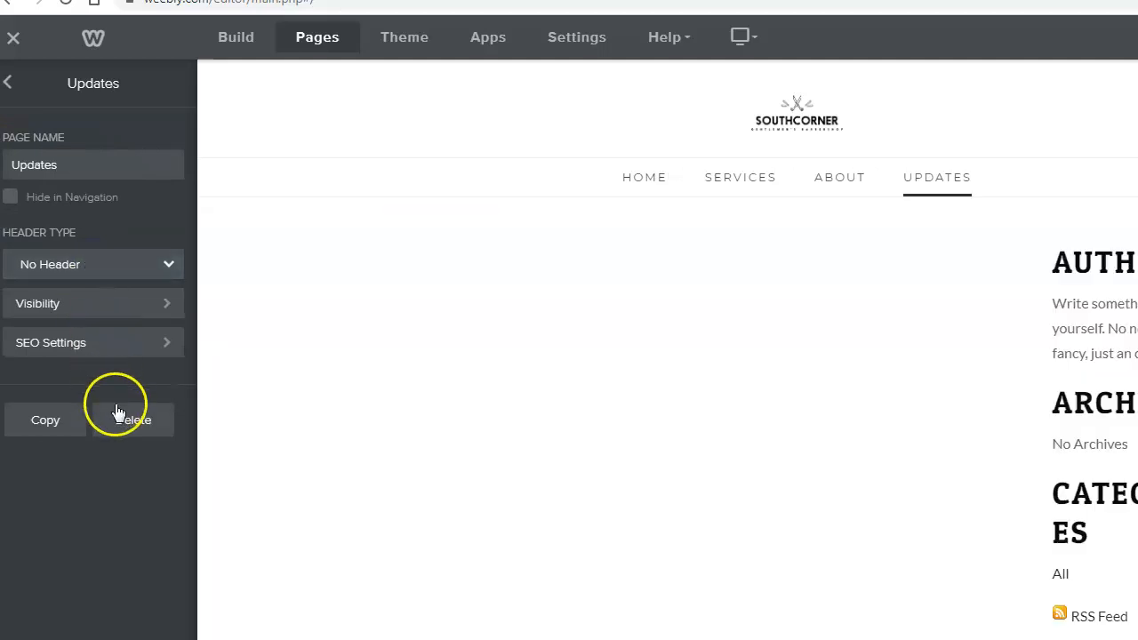
{"action": "left_click", "coordinate": [133, 419]}
{"action": "left_click", "coordinate": [800, 392]}
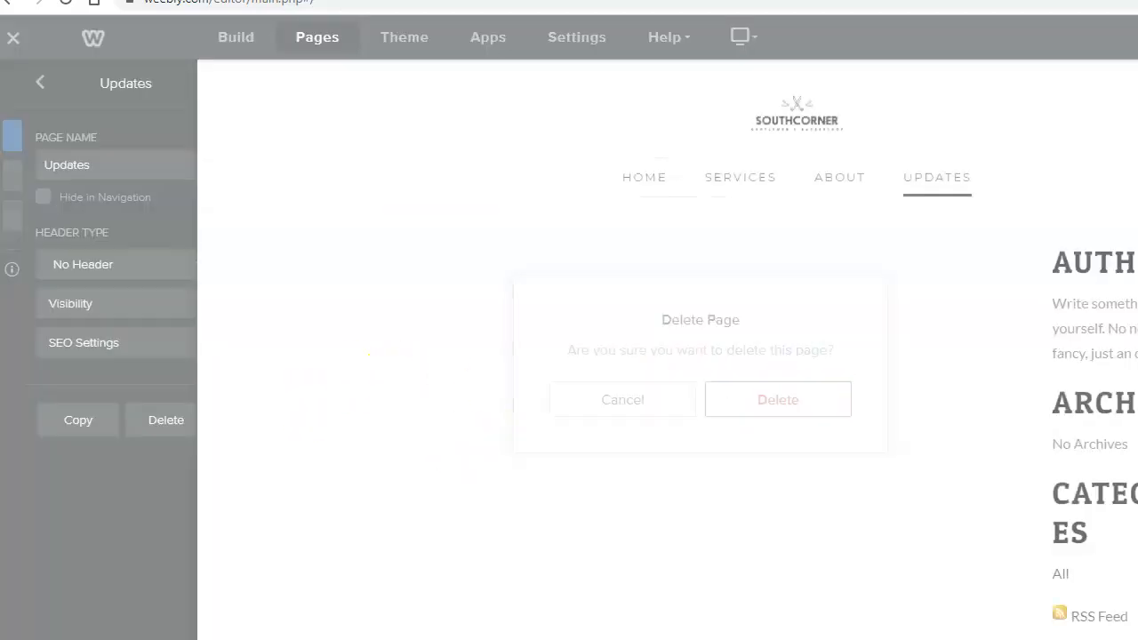
{"action": "left_click", "coordinate": [95, 218]}
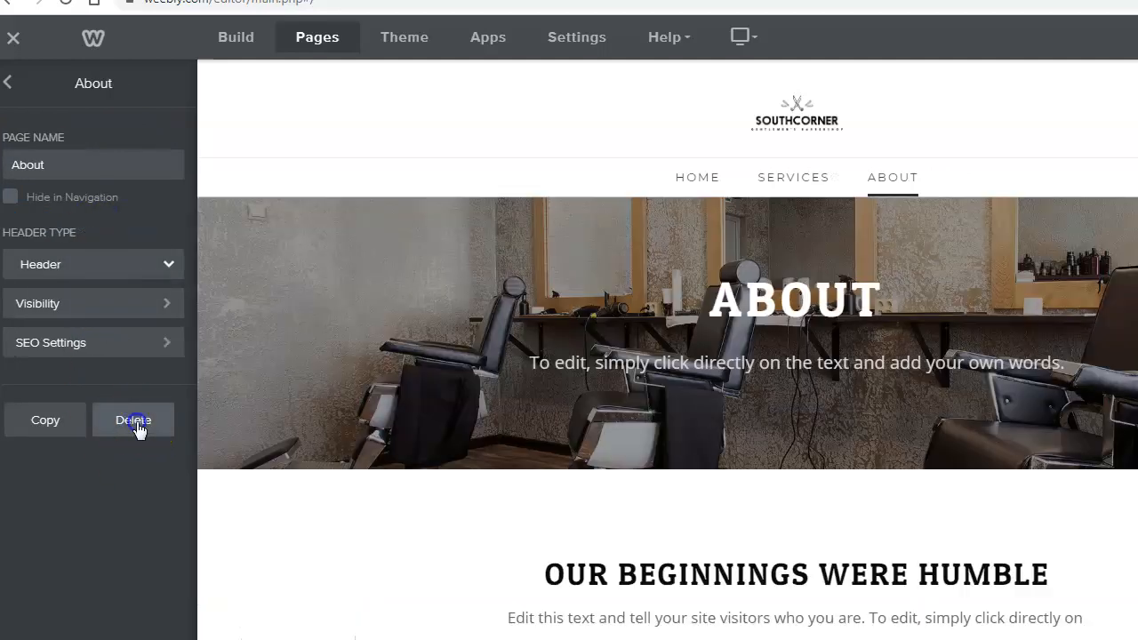
{"action": "left_click", "coordinate": [135, 420]}
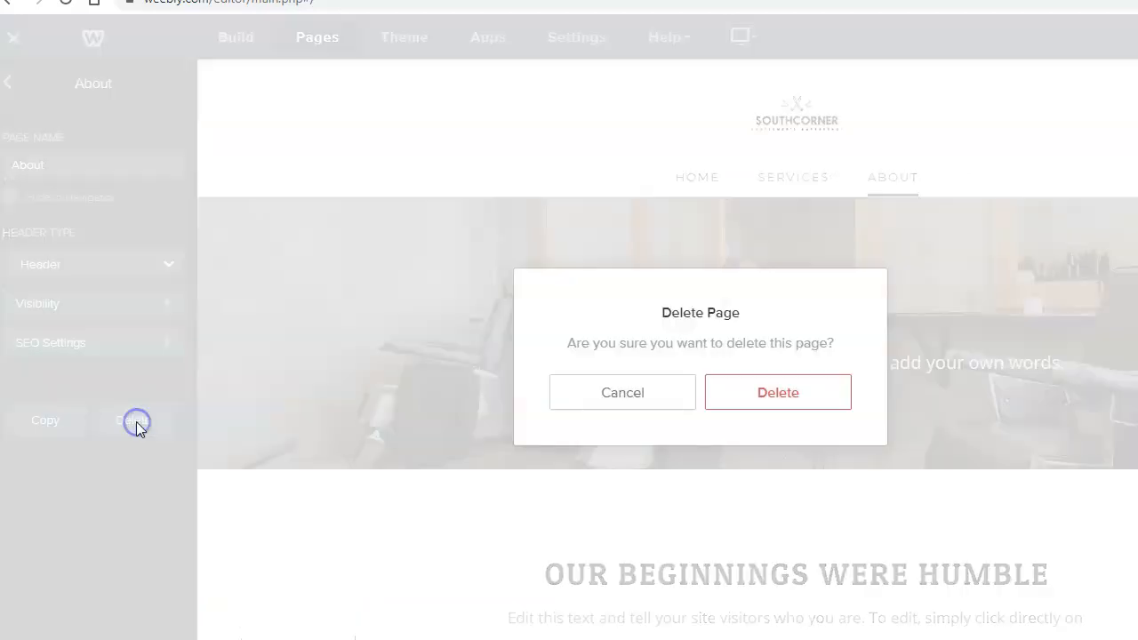
{"action": "left_click", "coordinate": [798, 397]}
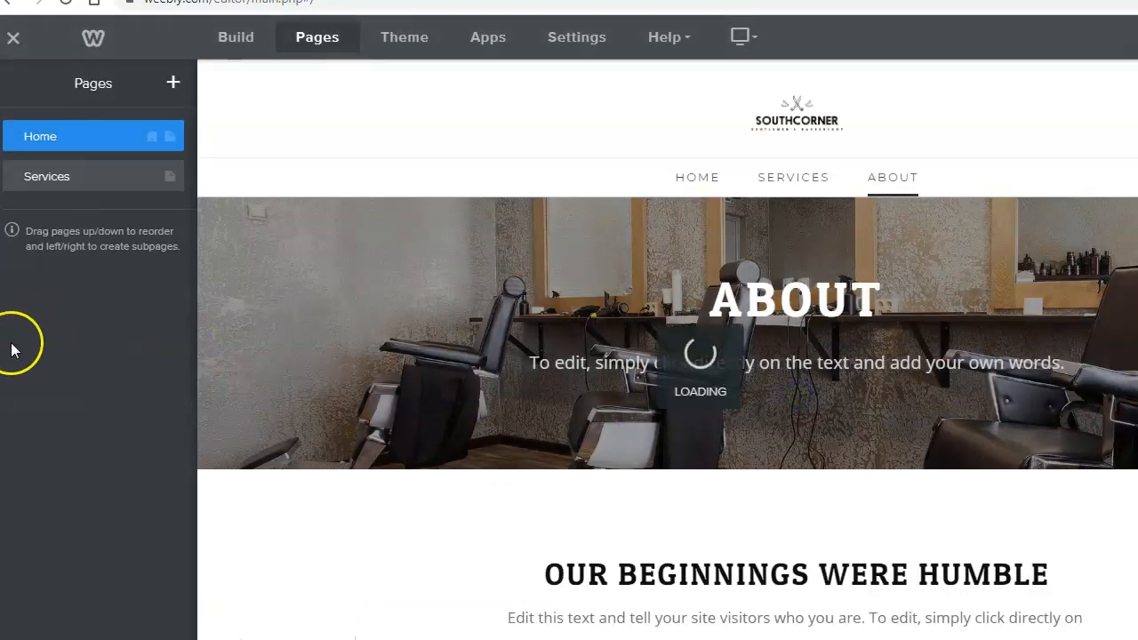
{"action": "left_click", "coordinate": [128, 181]}
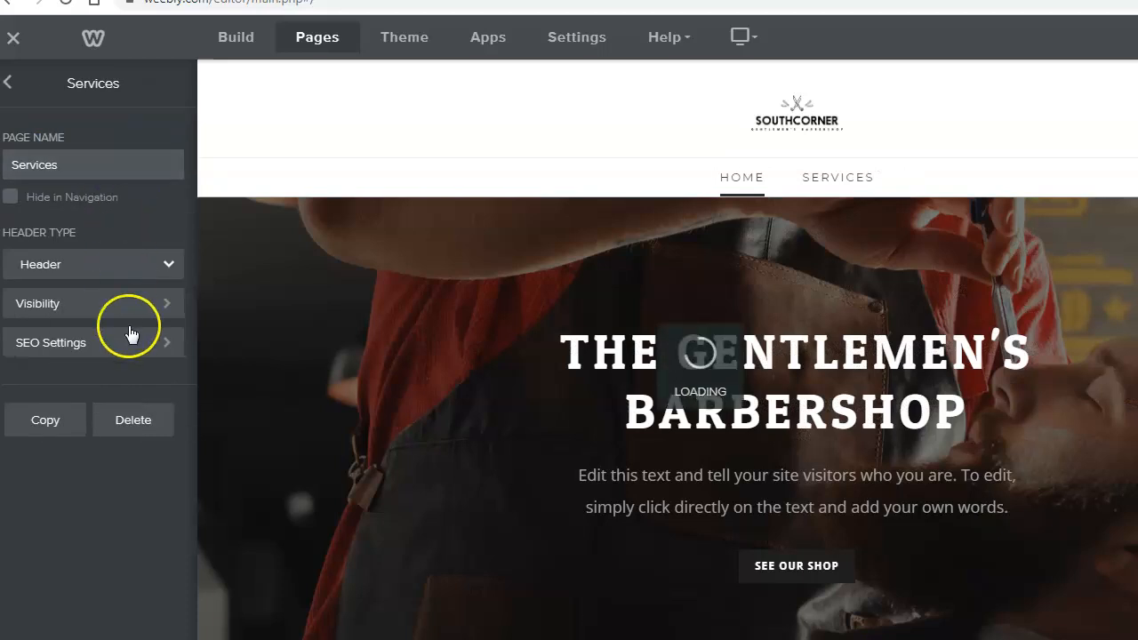
{"action": "left_click", "coordinate": [131, 419]}
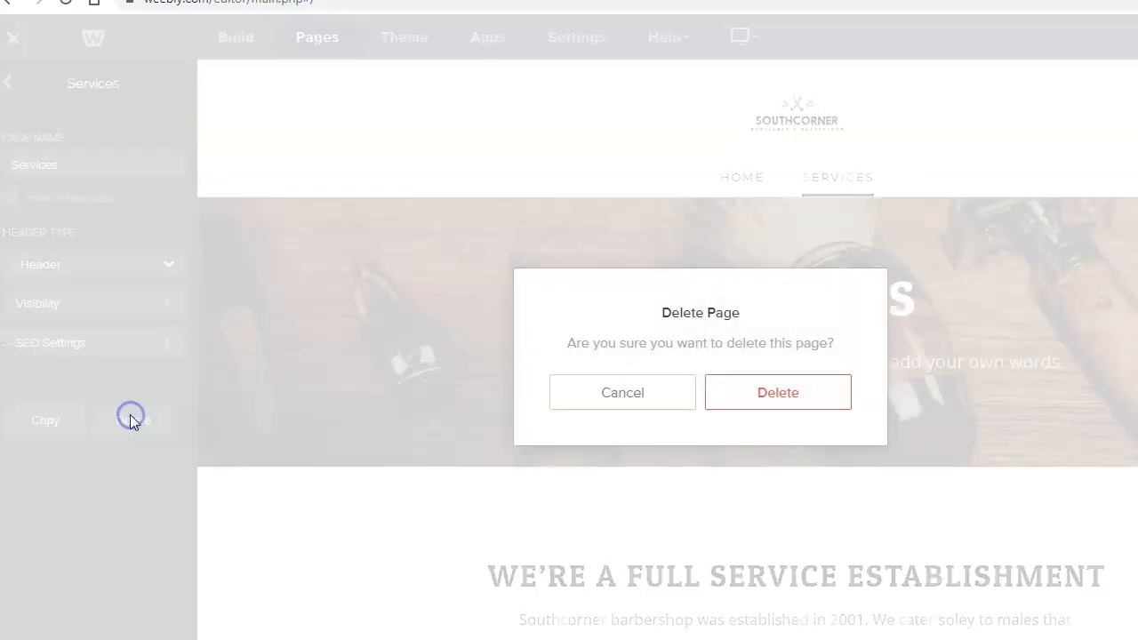
{"action": "left_click", "coordinate": [782, 396]}
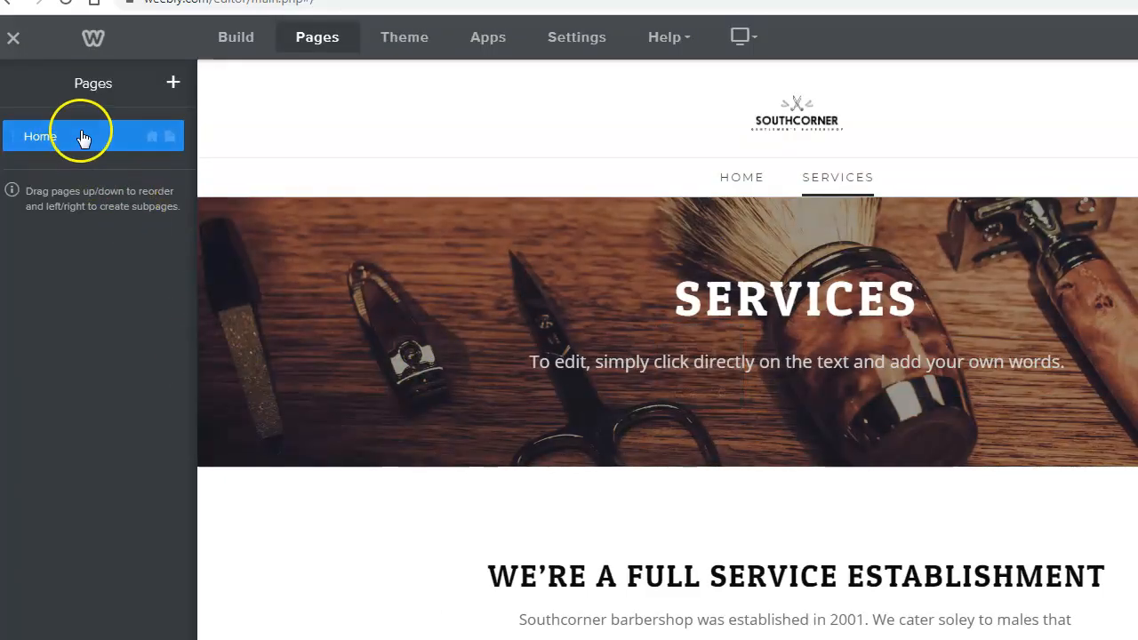
{"action": "left_click", "coordinate": [84, 135]}
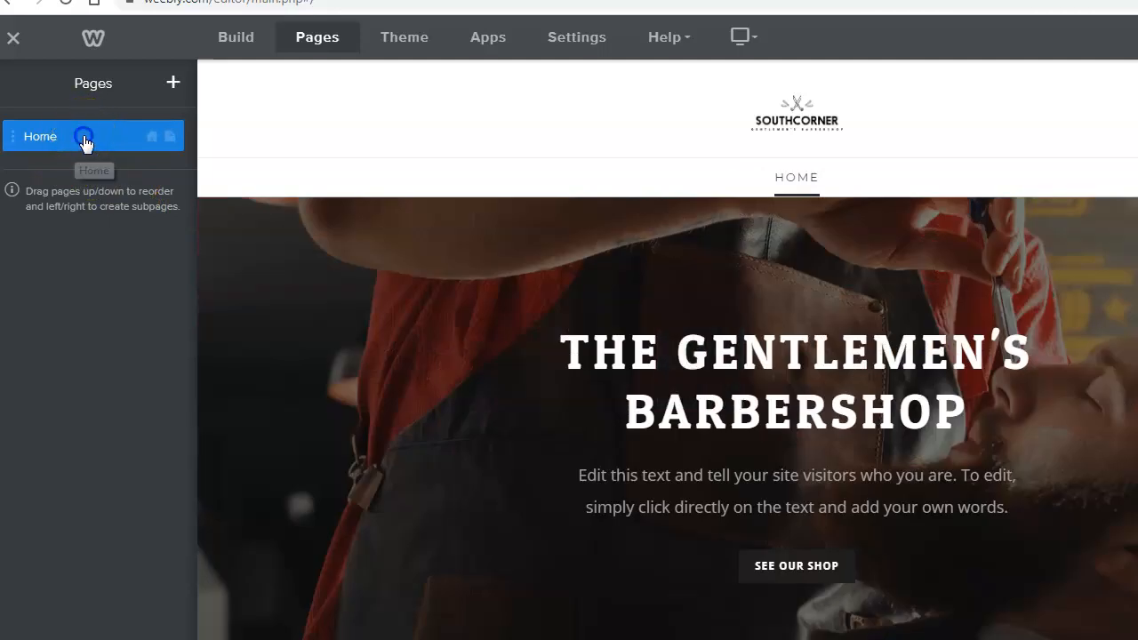
{"action": "left_click", "coordinate": [85, 137]}
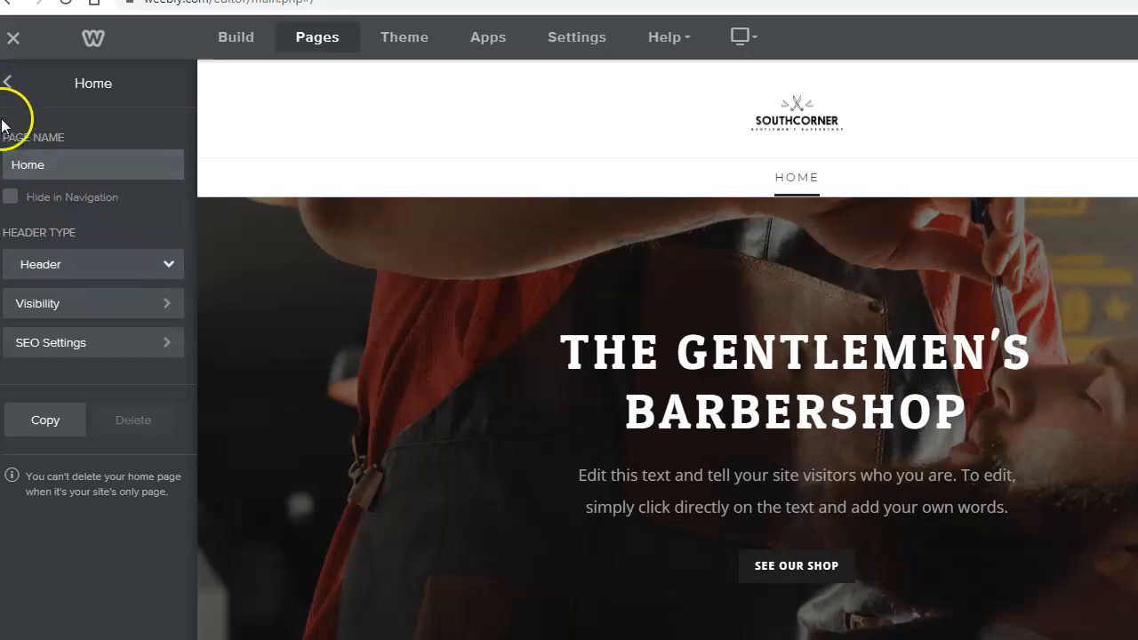
{"action": "left_click", "coordinate": [7, 85]}
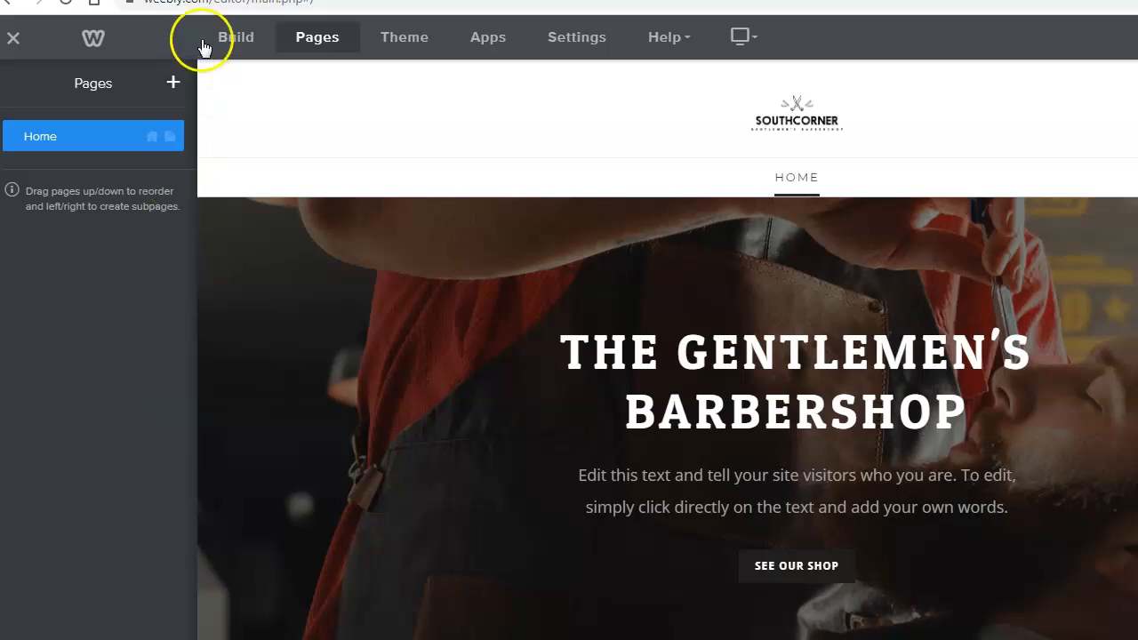
- Add a new standard page named 'Home' with the Splash header type
{"action": "left_click", "coordinate": [174, 82]}
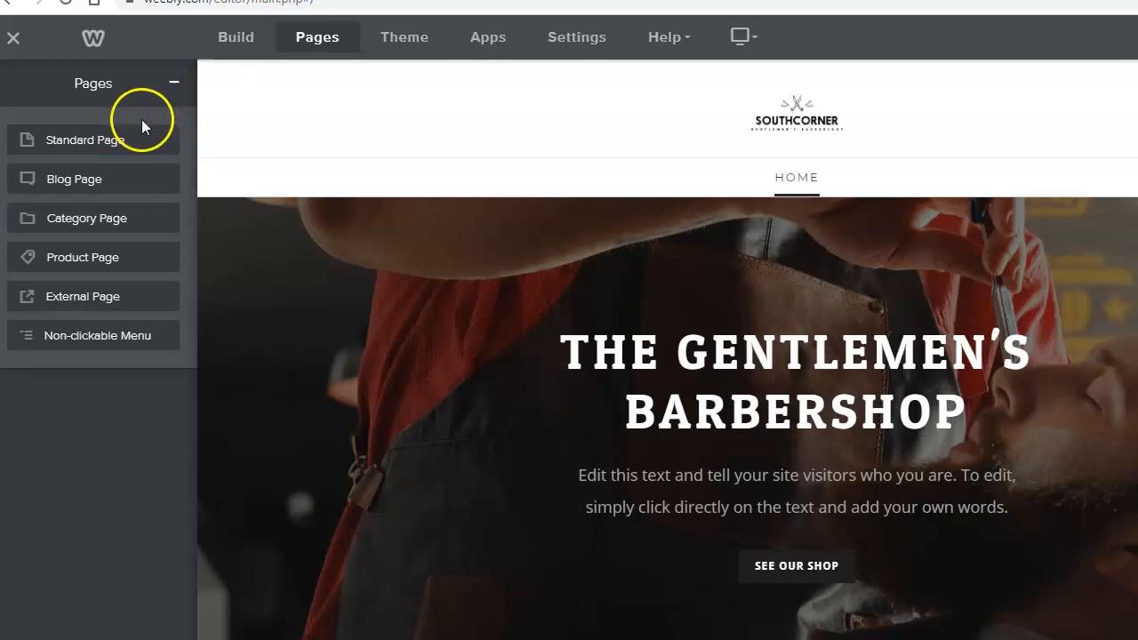
{"action": "left_click", "coordinate": [72, 142]}
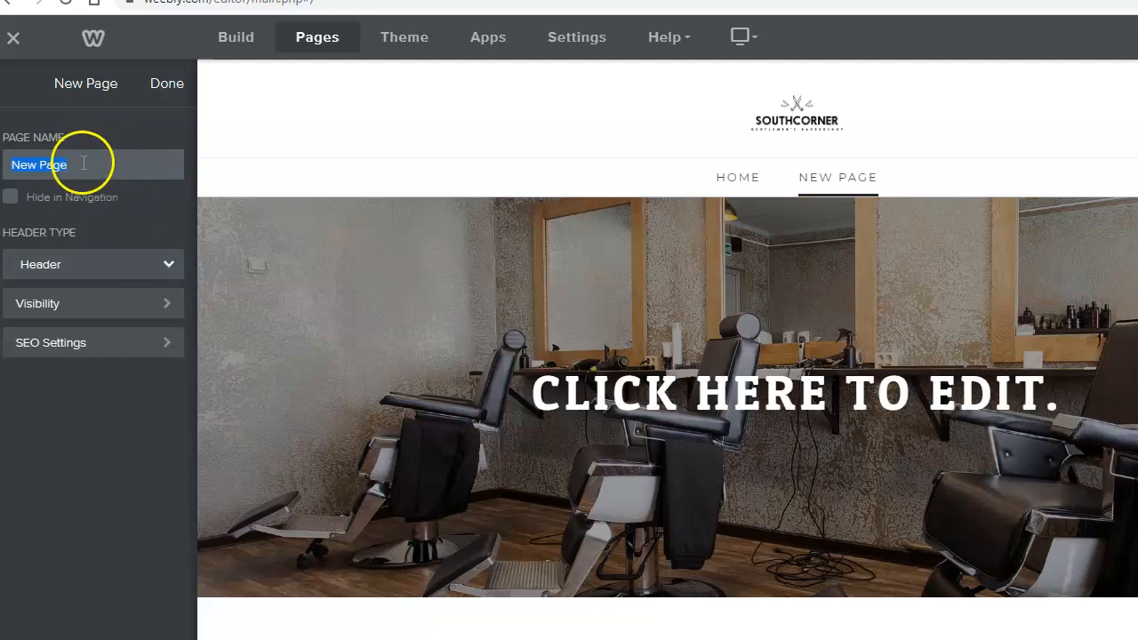
{"action": "type", "text": "H"}
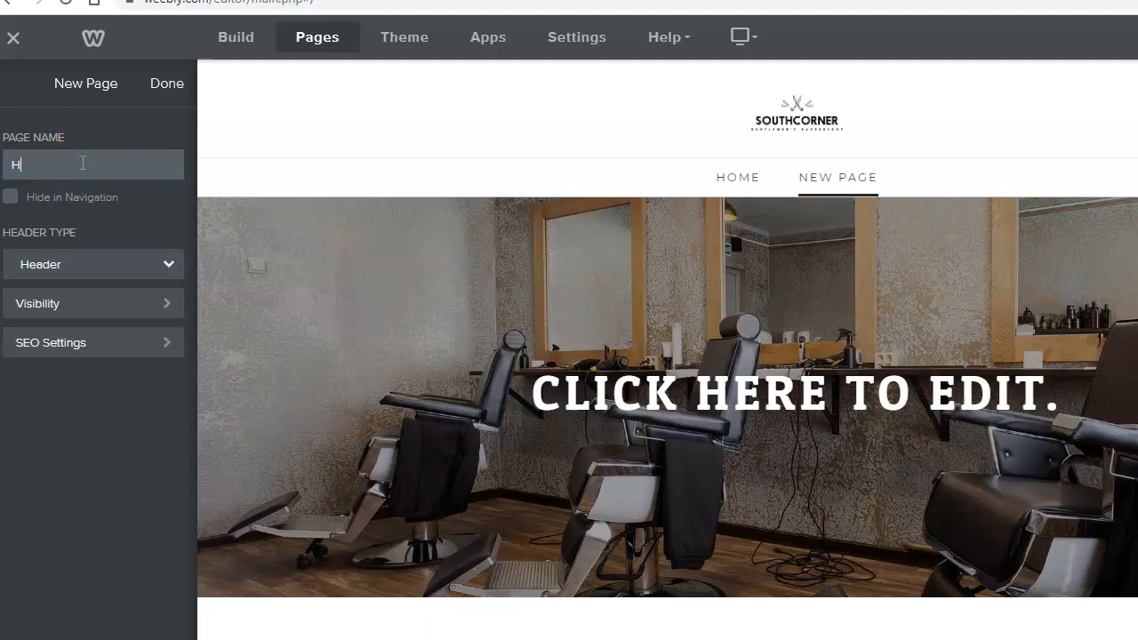
{"action": "type", "text": "ome"}
{"action": "left_click", "coordinate": [168, 264]}
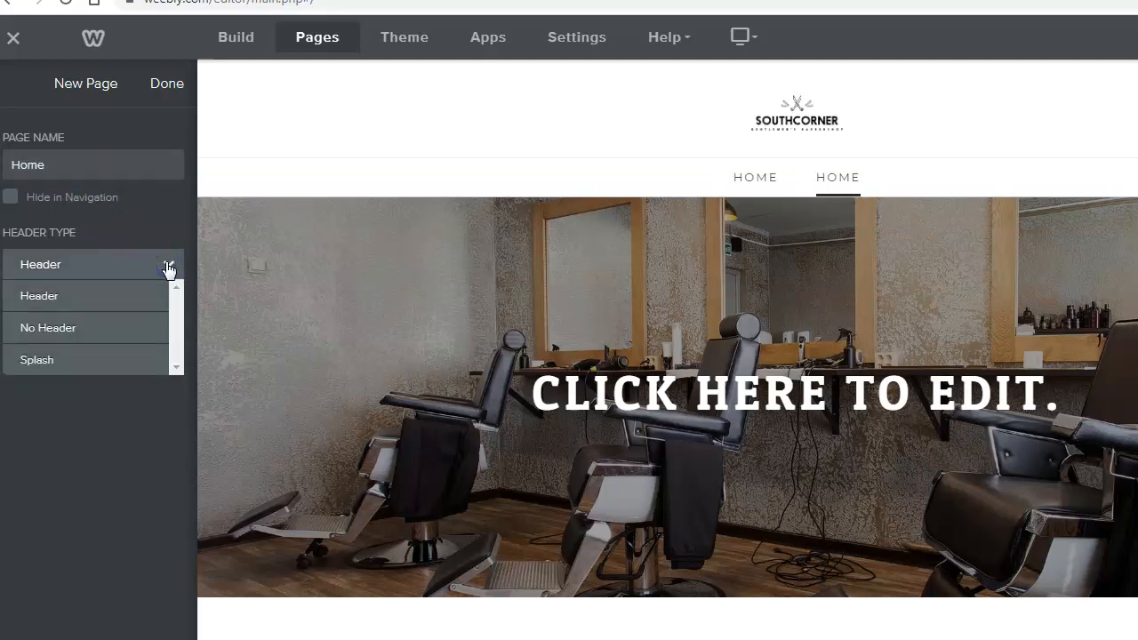
{"action": "left_click", "coordinate": [48, 360]}
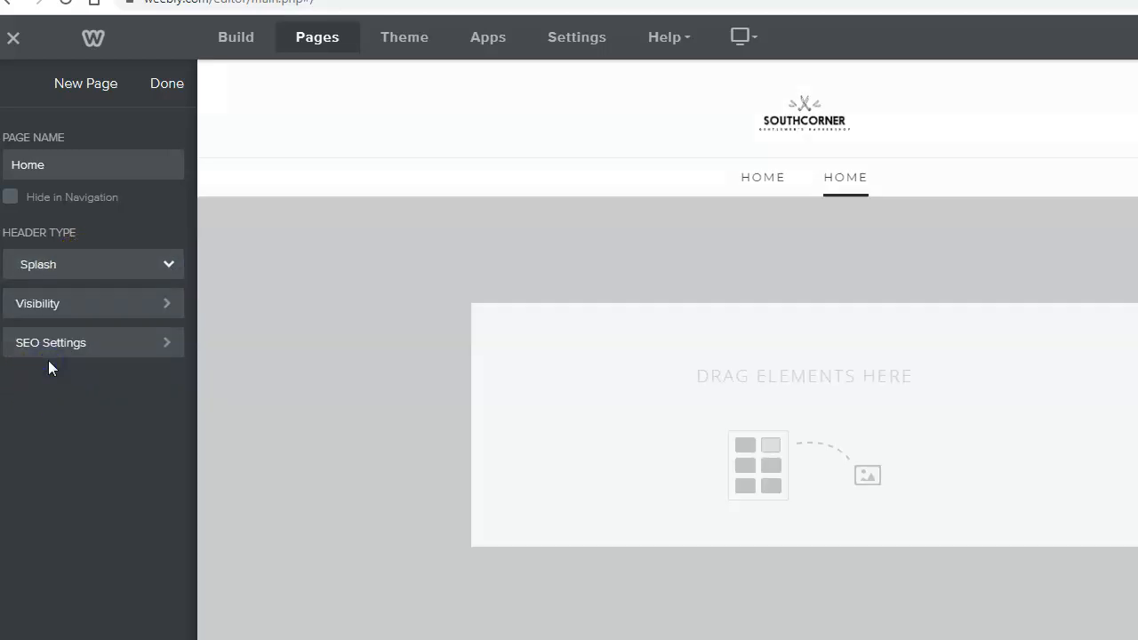
{"action": "left_click", "coordinate": [68, 356]}
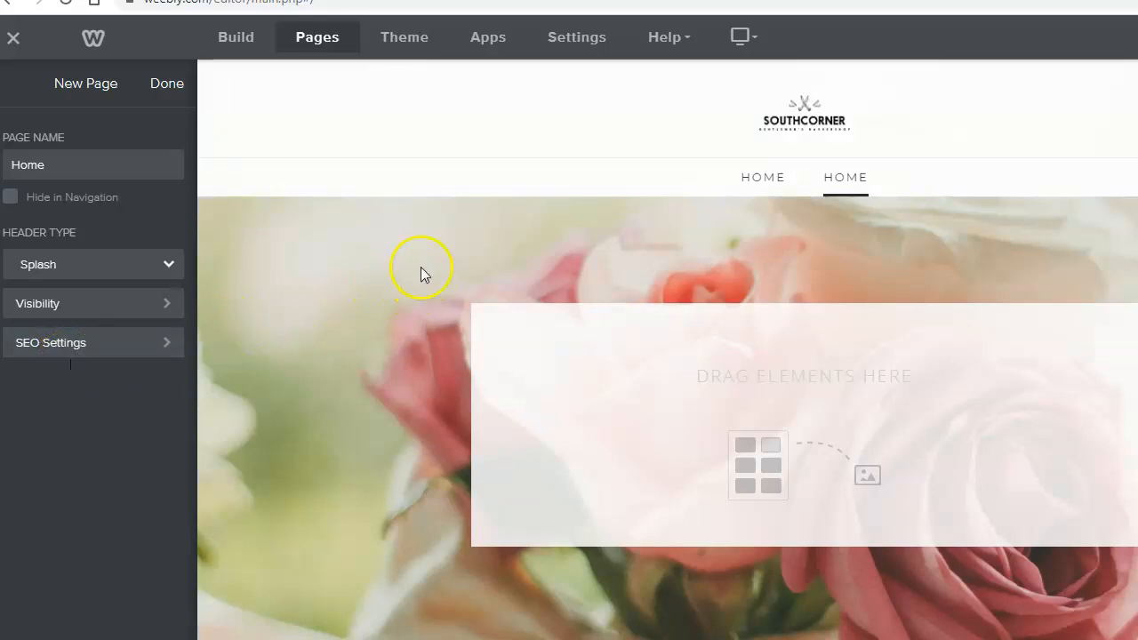
- Delete the original barbershop Home page, keeping the new Splash-header Home page
{"action": "left_click", "coordinate": [165, 89]}
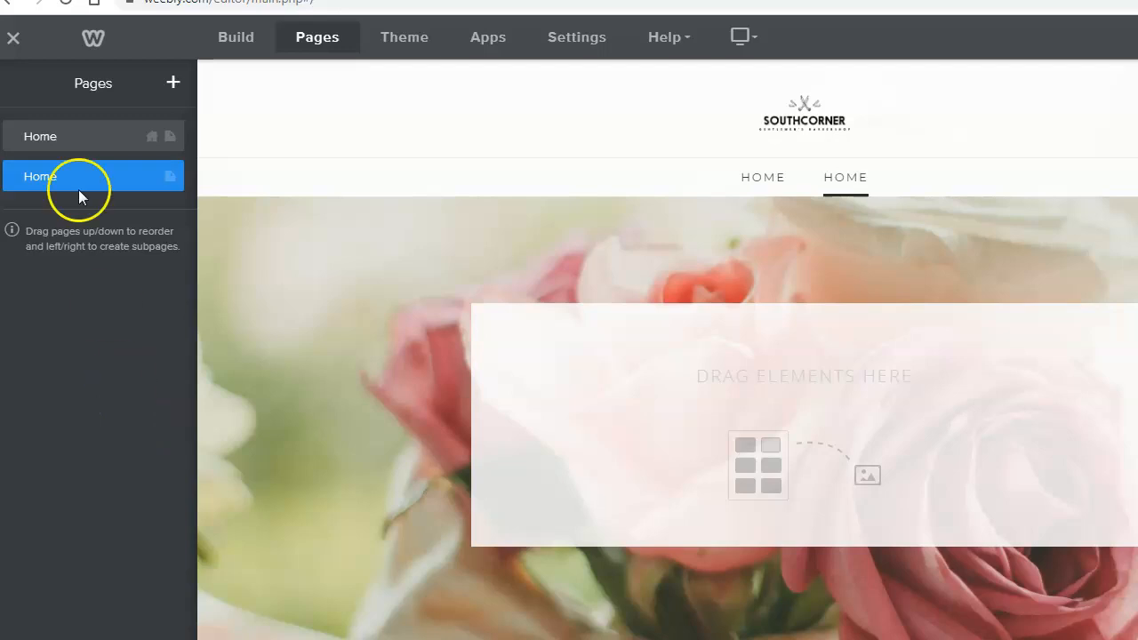
{"action": "left_click", "coordinate": [86, 140]}
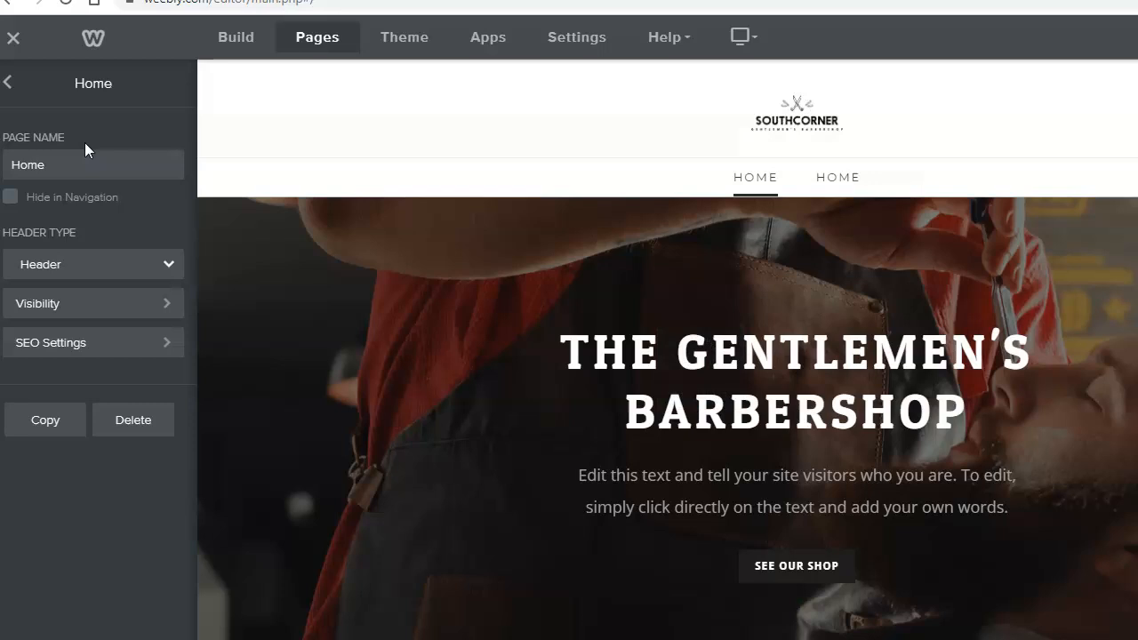
{"action": "left_click", "coordinate": [8, 86]}
{"action": "left_click", "coordinate": [90, 178]}
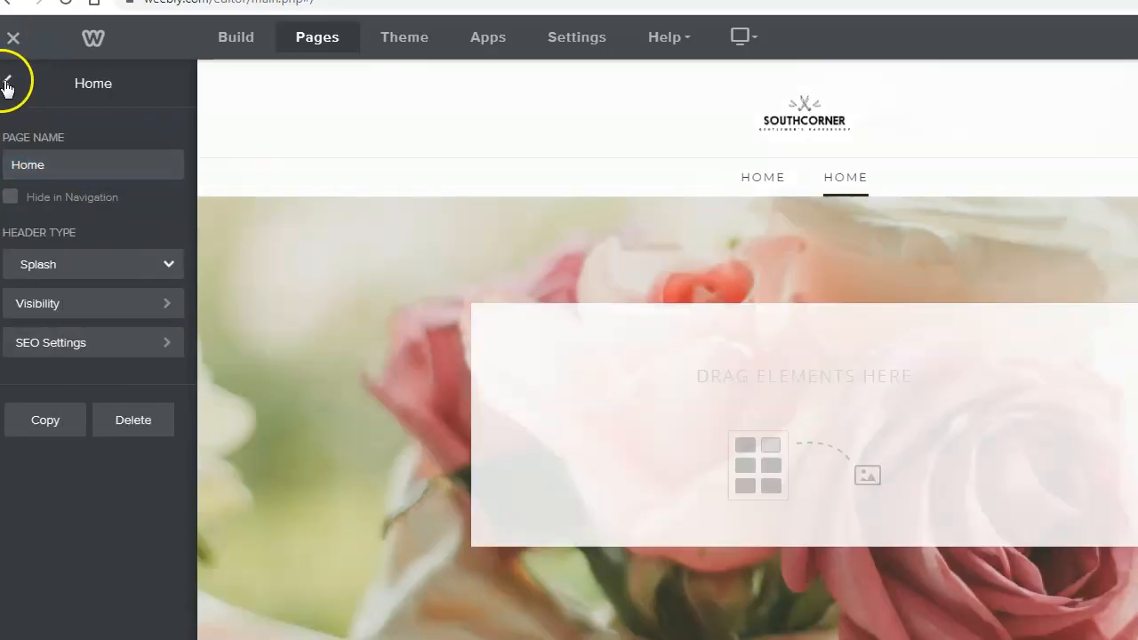
{"action": "left_click", "coordinate": [7, 86]}
{"action": "left_click", "coordinate": [76, 138]}
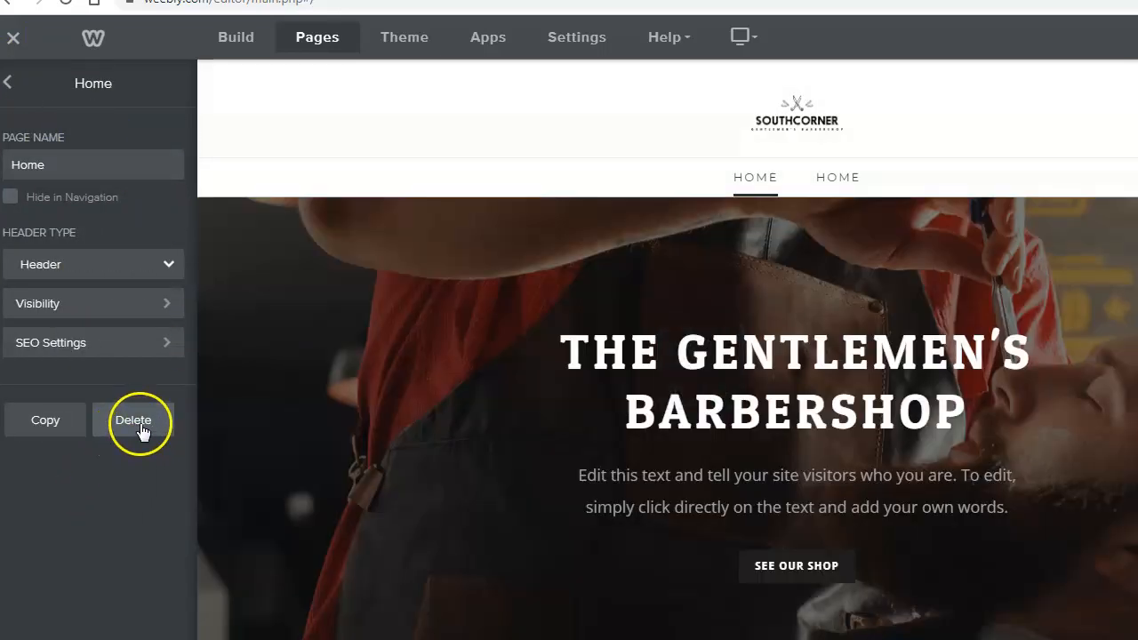
{"action": "left_click", "coordinate": [138, 425]}
{"action": "left_click", "coordinate": [790, 396]}
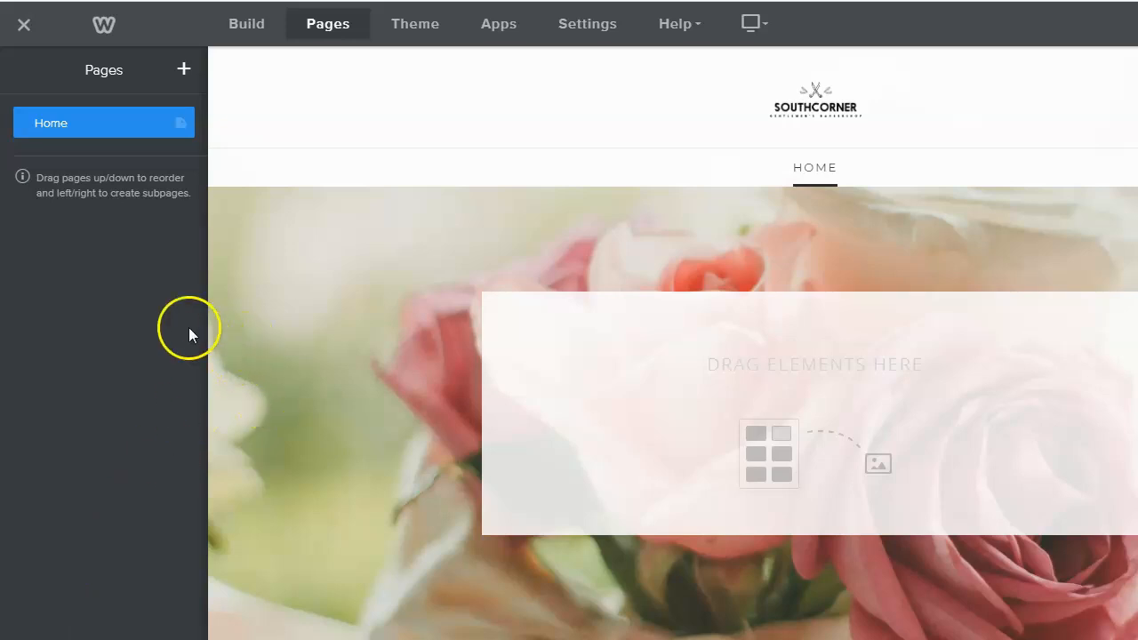
- Open the Home page's SEO Settings and place the caret in the Header Code field
{"action": "left_click", "coordinate": [140, 124]}
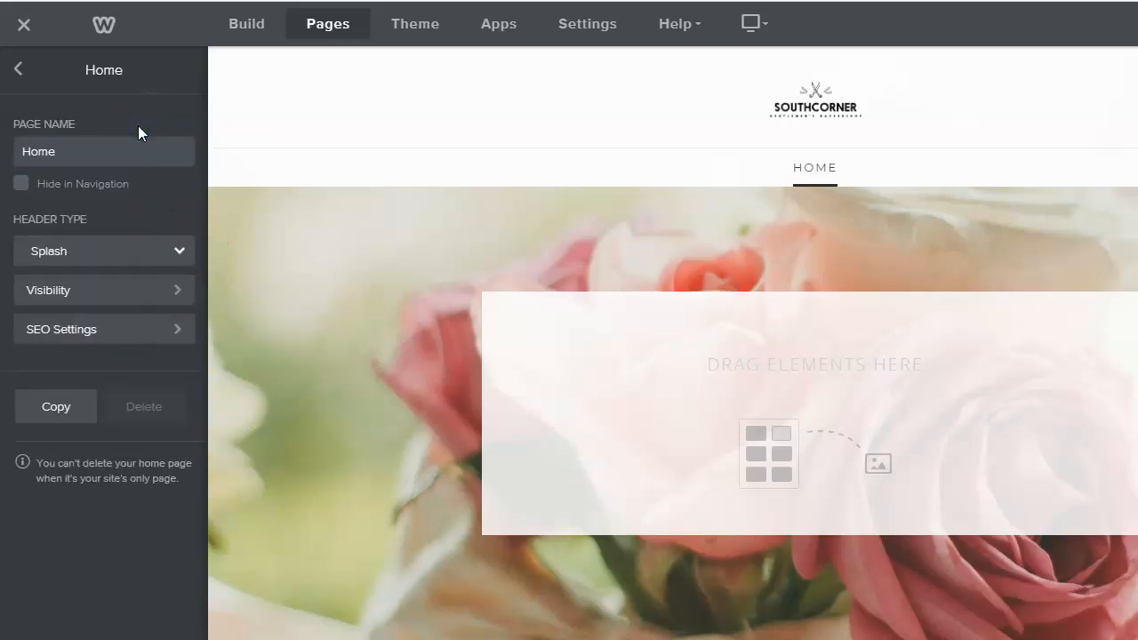
{"action": "left_click", "coordinate": [105, 334]}
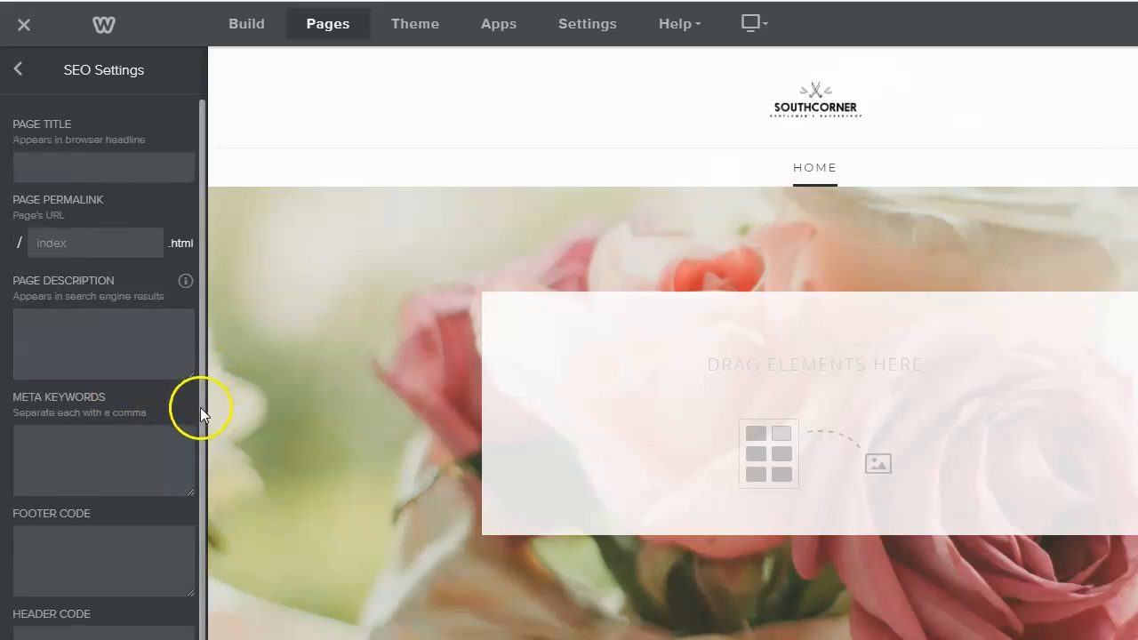
{"action": "left_click_drag", "start_coordinate": [199, 432], "coordinate": [56, 600]}
{"action": "left_click", "coordinate": [56, 600]}
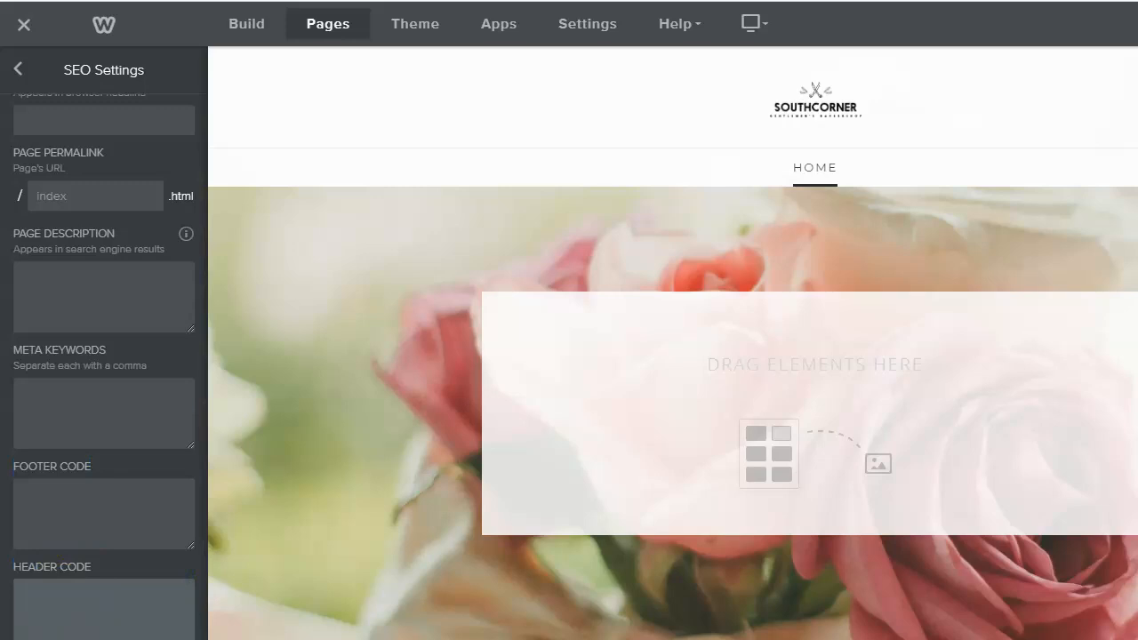
{"action": "mouse_move", "coordinate": [212, 639]}
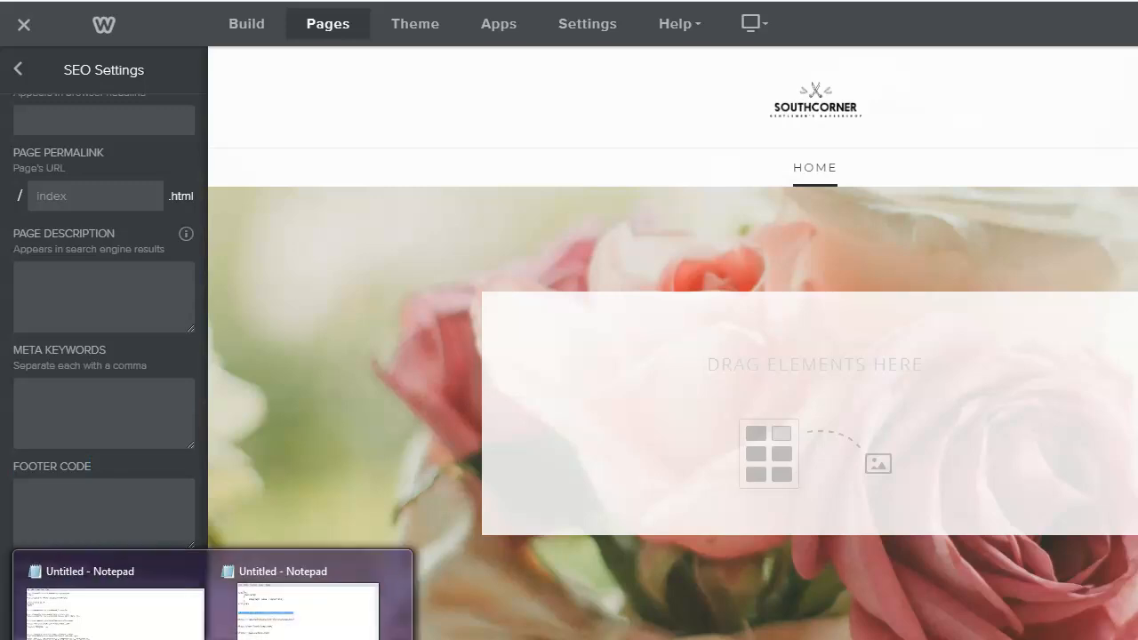
- Copy the .nav-wrap display-none <style> block from Notepad and return to Weebly's Header Code field
{"action": "left_click", "coordinate": [307, 609]}
{"action": "left_click", "coordinate": [417, 355]}
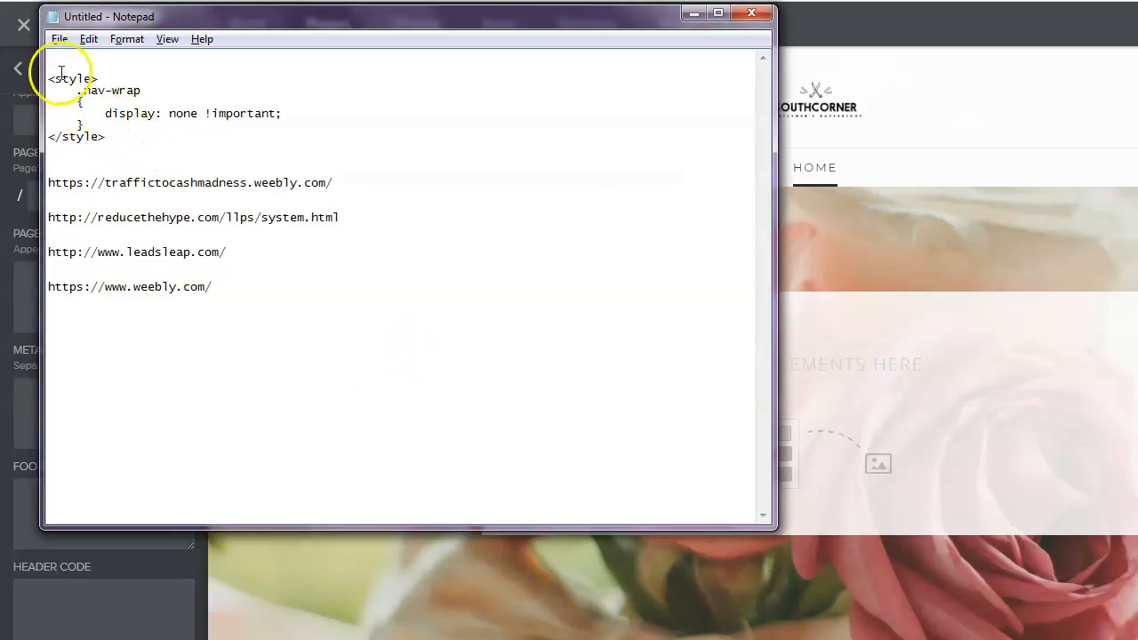
{"action": "left_click_drag", "start_coordinate": [50, 79], "coordinate": [86, 153]}
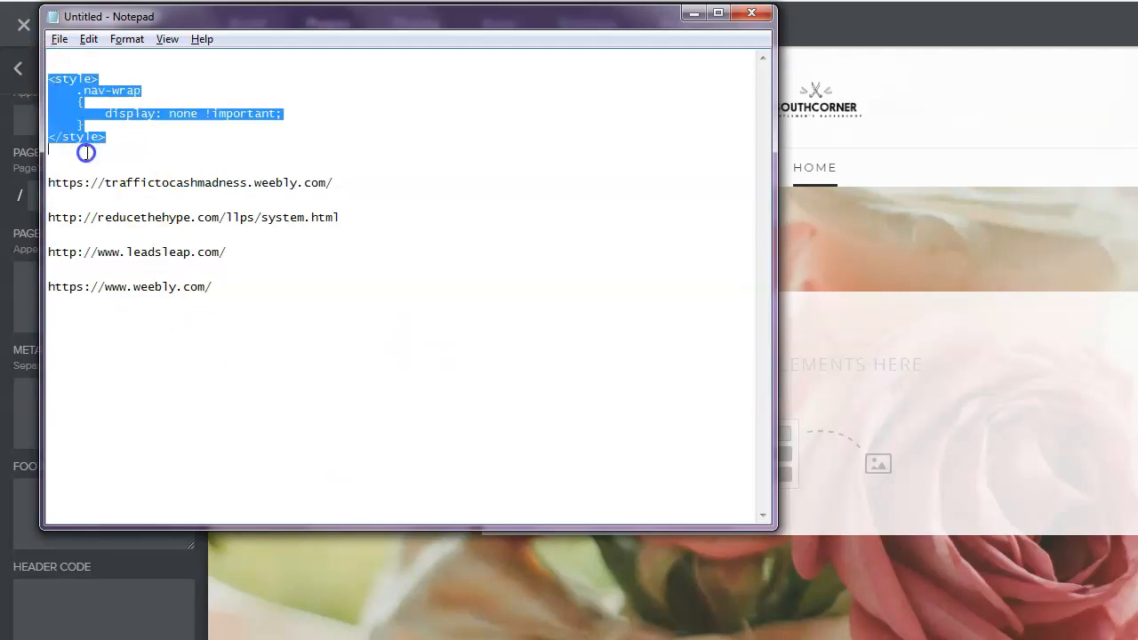
{"action": "right_click", "coordinate": [111, 93]}
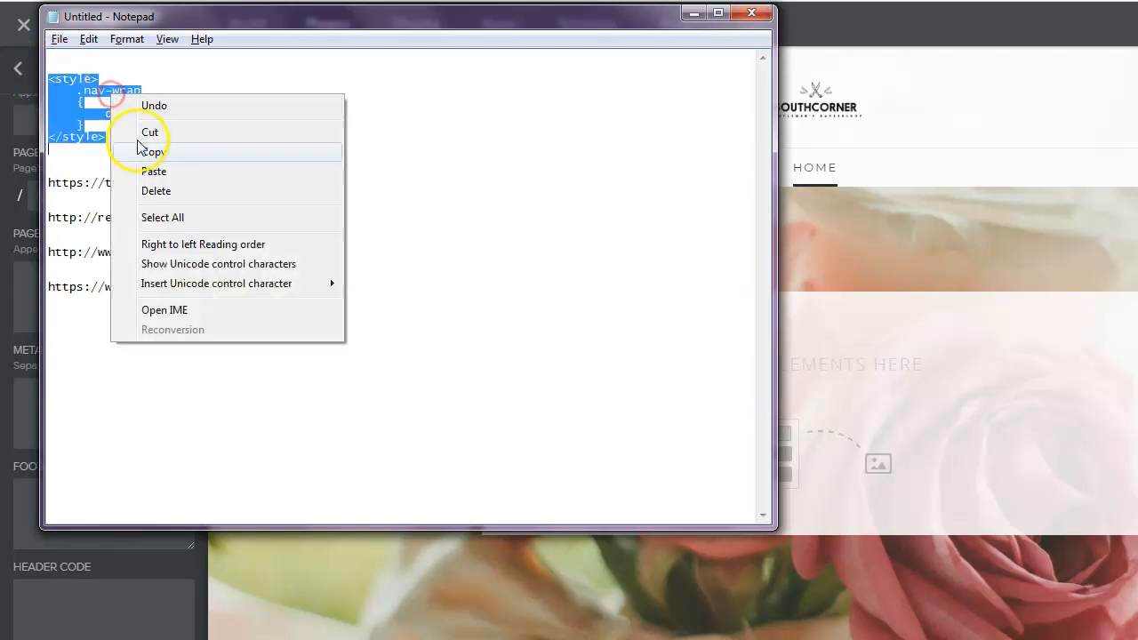
{"action": "left_click", "coordinate": [152, 152]}
{"action": "left_click", "coordinate": [419, 222]}
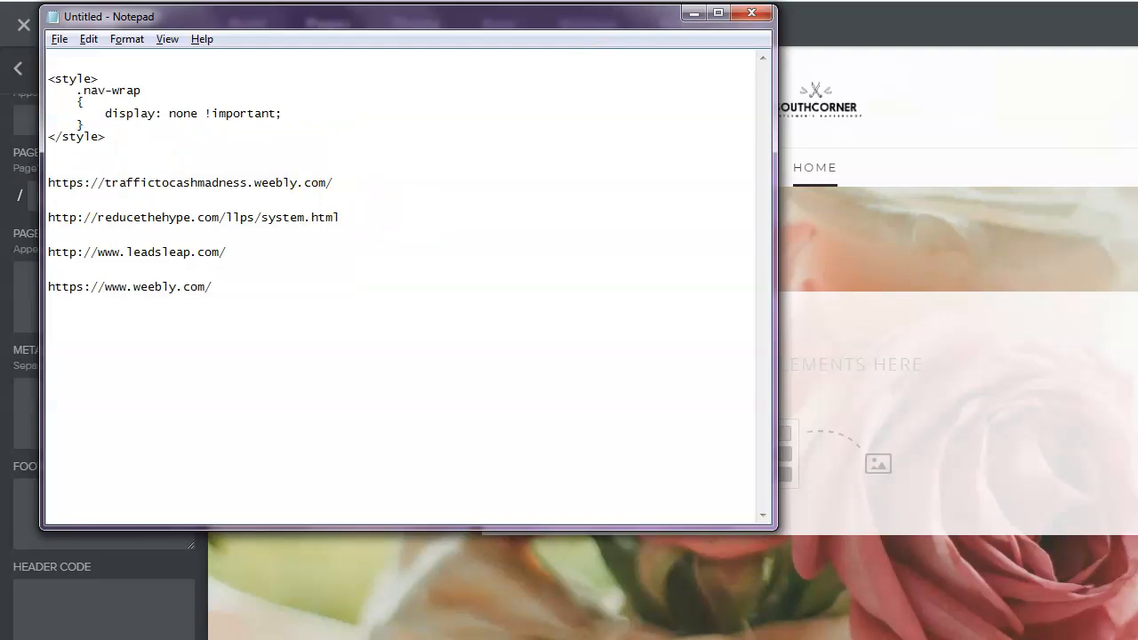
{"action": "left_click", "coordinate": [694, 13]}
{"action": "left_click", "coordinate": [46, 605]}
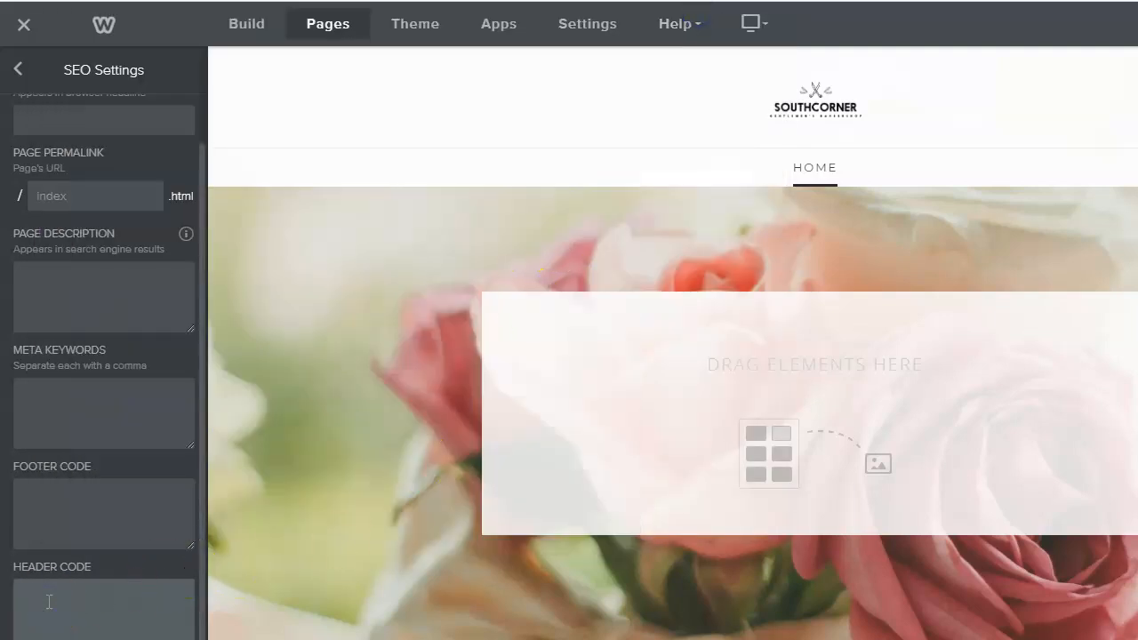
- Paste the .nav-wrap style block into Header Code and delete the blank line above <style>
{"action": "key", "text": "ctrl+v"}
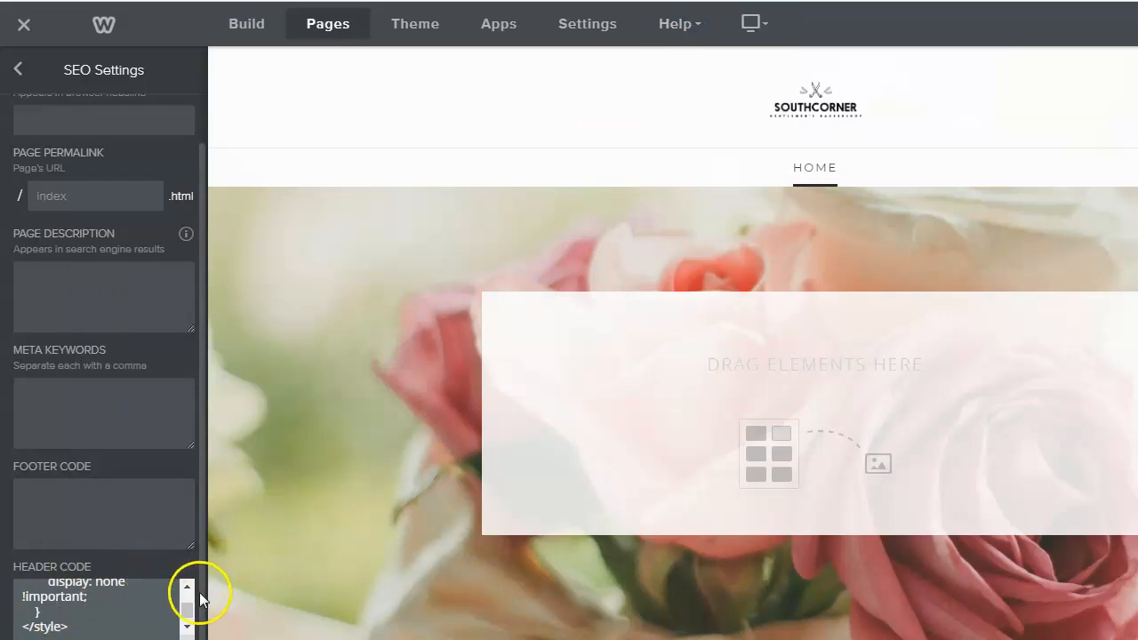
{"action": "left_click_drag", "start_coordinate": [190, 612], "coordinate": [186, 588]}
{"action": "left_click", "coordinate": [49, 586]}
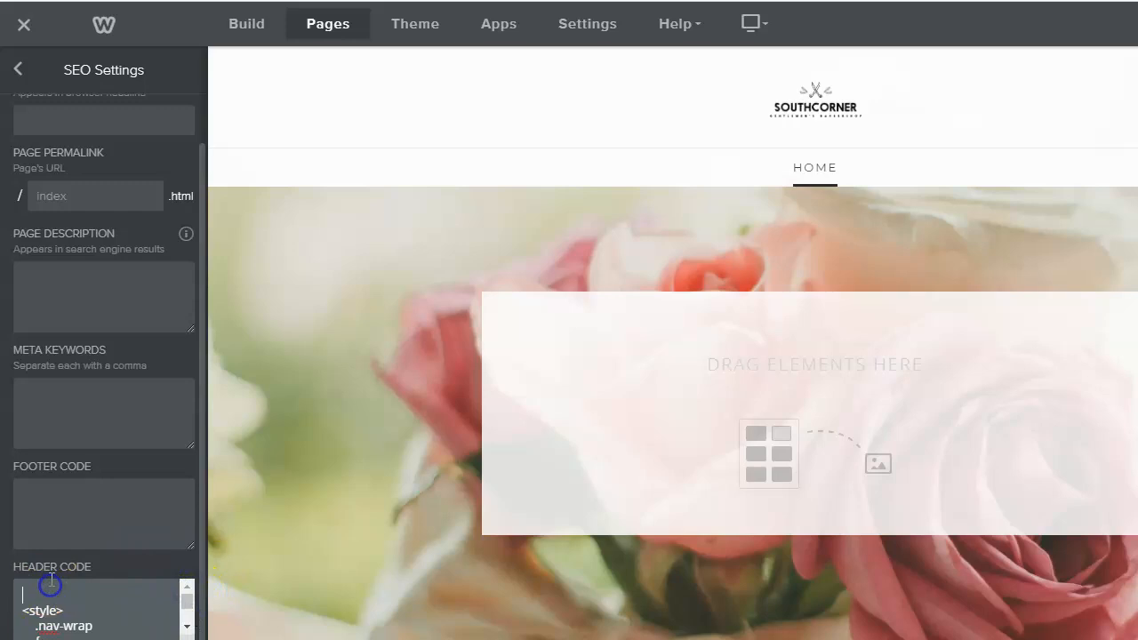
{"action": "key", "text": "Delete"}
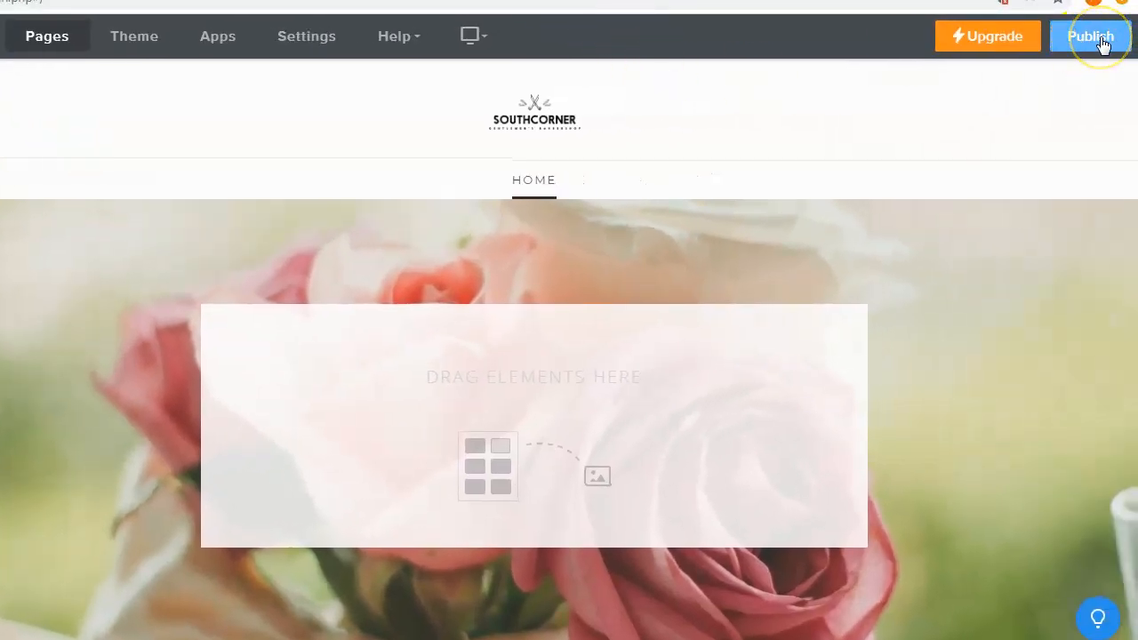
- Start publishing the site and focus the domain name field
{"action": "left_click", "coordinate": [1101, 41]}
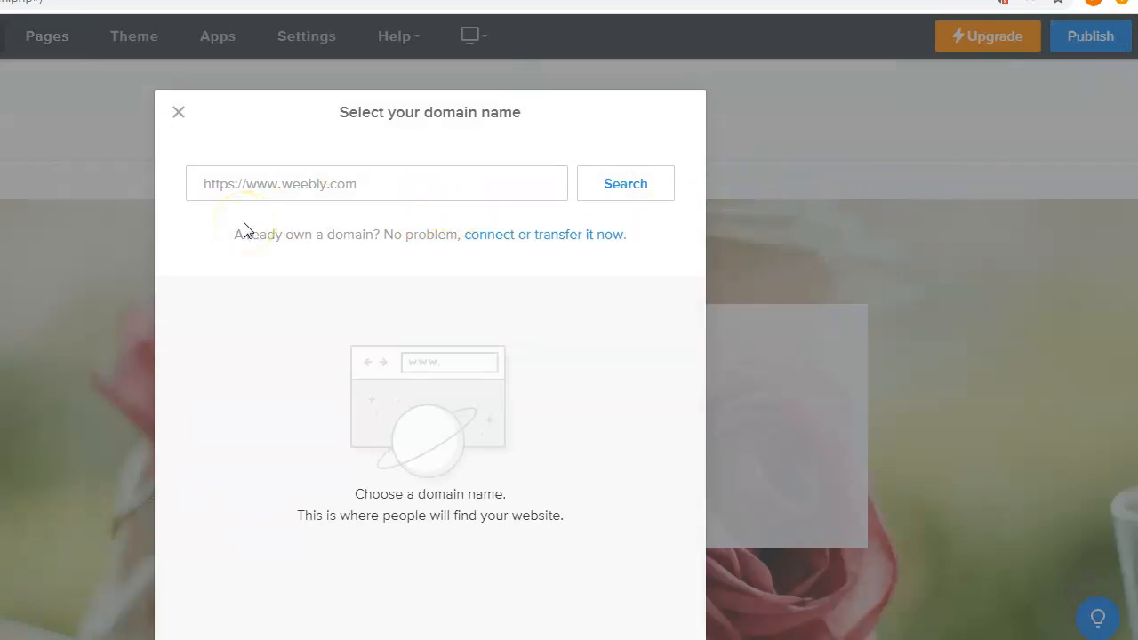
{"action": "left_click", "coordinate": [257, 181]}
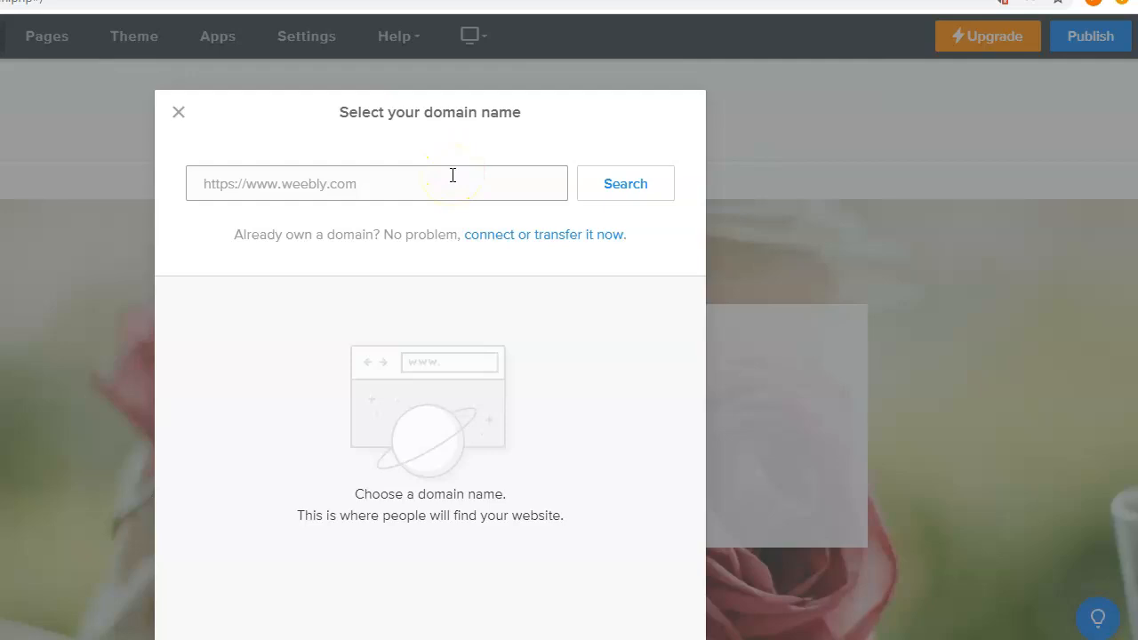
{"action": "left_click", "coordinate": [352, 183]}
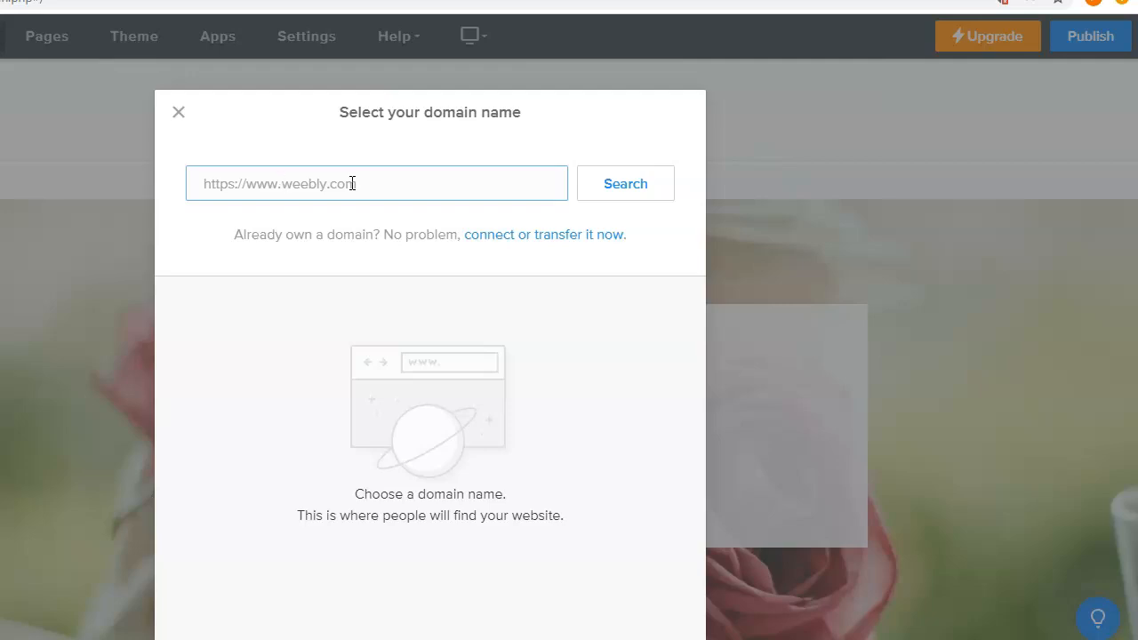
- Search domains for 'NotNineToFive', listing options including notninetofive.weebly.com
{"action": "type", "text": "n"}
{"action": "key", "text": "BackSpace"}
{"action": "left_click", "coordinate": [379, 177]}
{"action": "type", "text": "no"}
{"action": "key", "text": "BackSpace"}
{"action": "key", "text": "BackSpace"}
{"action": "type", "text": "NotNineToFive"}
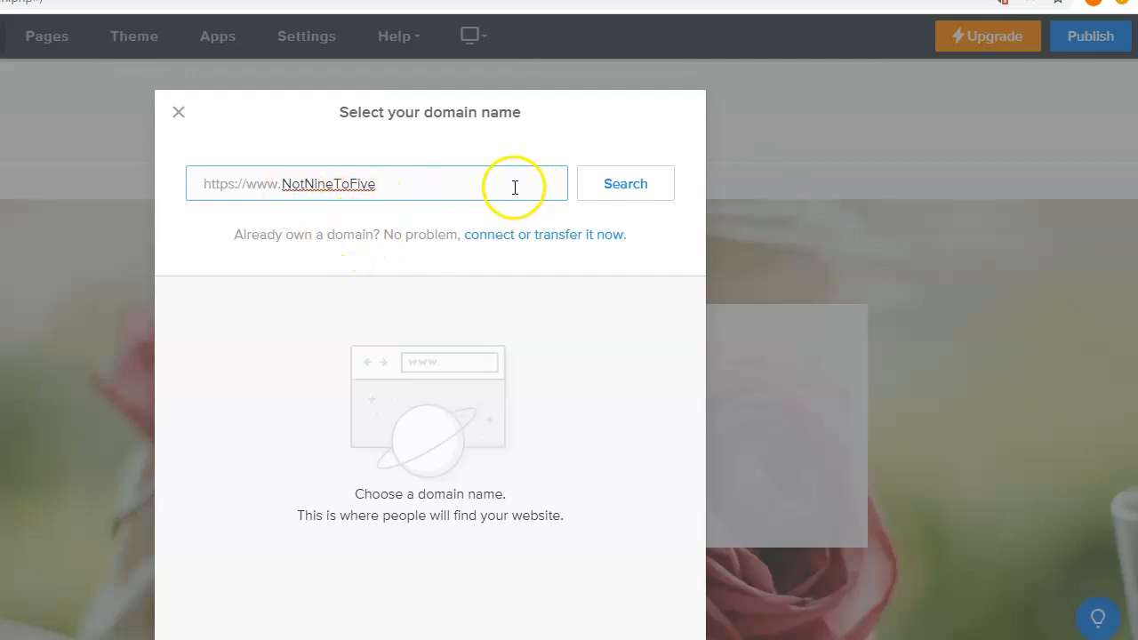
{"action": "left_click", "coordinate": [640, 185]}
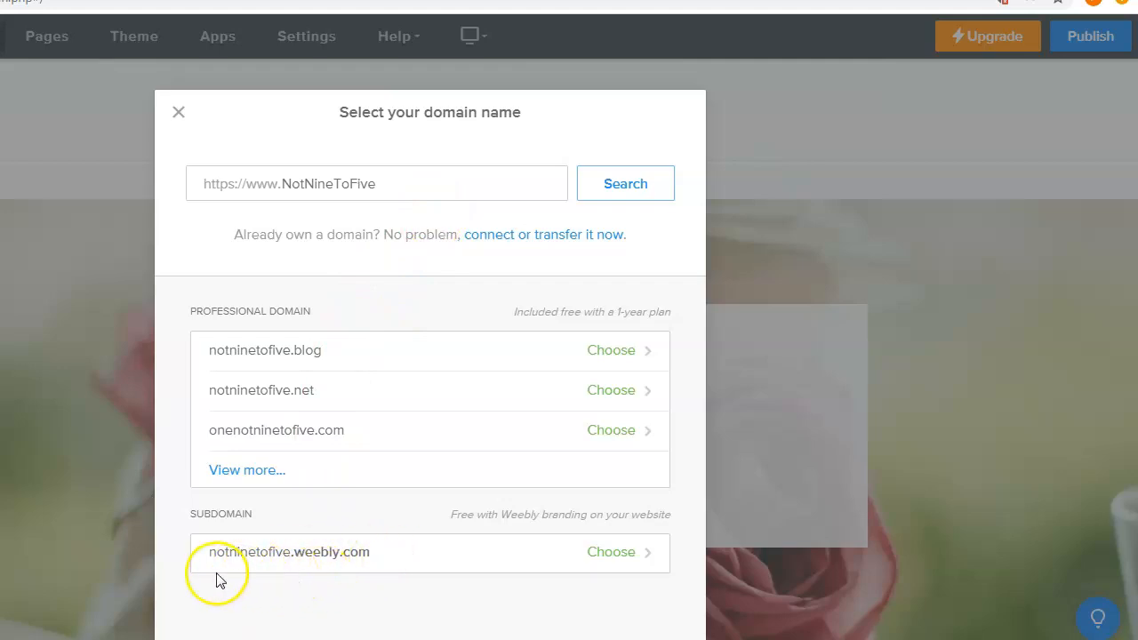
- Choose the free notninetofive.weebly.com subdomain and finish to publish the site
{"action": "left_click_drag", "start_coordinate": [195, 556], "coordinate": [221, 551]}
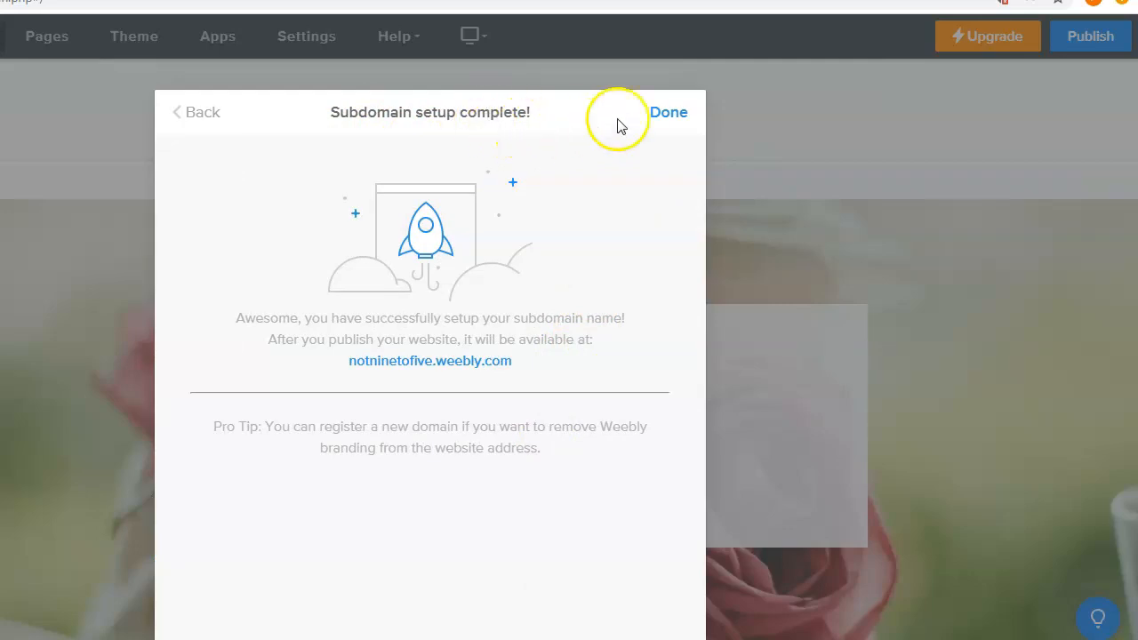
{"action": "left_click", "coordinate": [670, 114]}
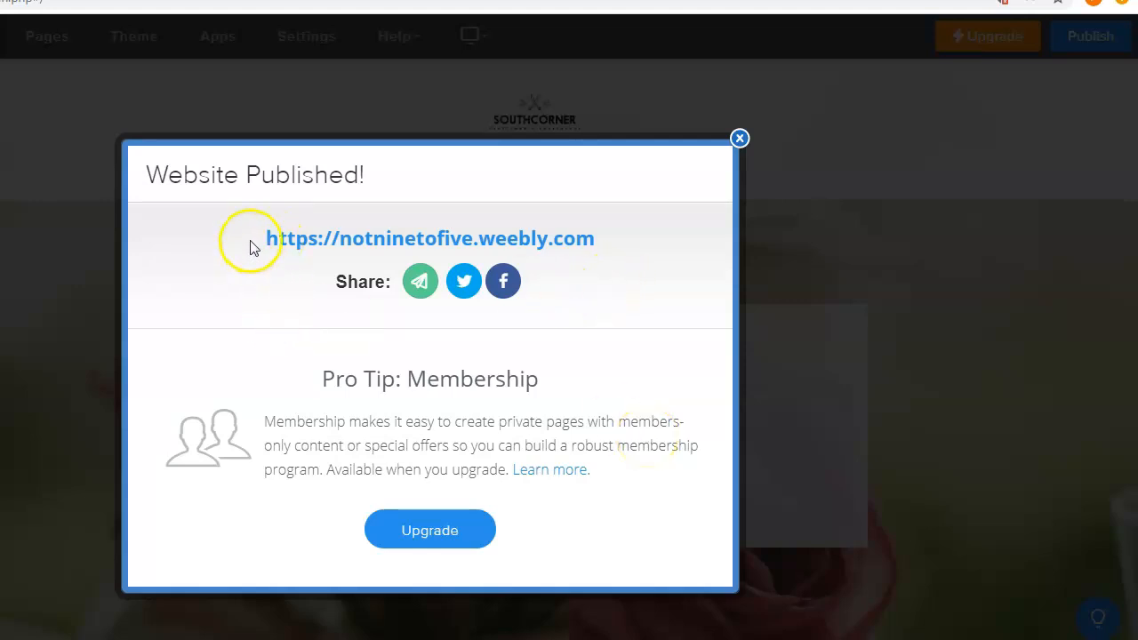
{"action": "left_click_drag", "start_coordinate": [251, 241], "coordinate": [598, 238]}
{"action": "left_click", "coordinate": [740, 139]}
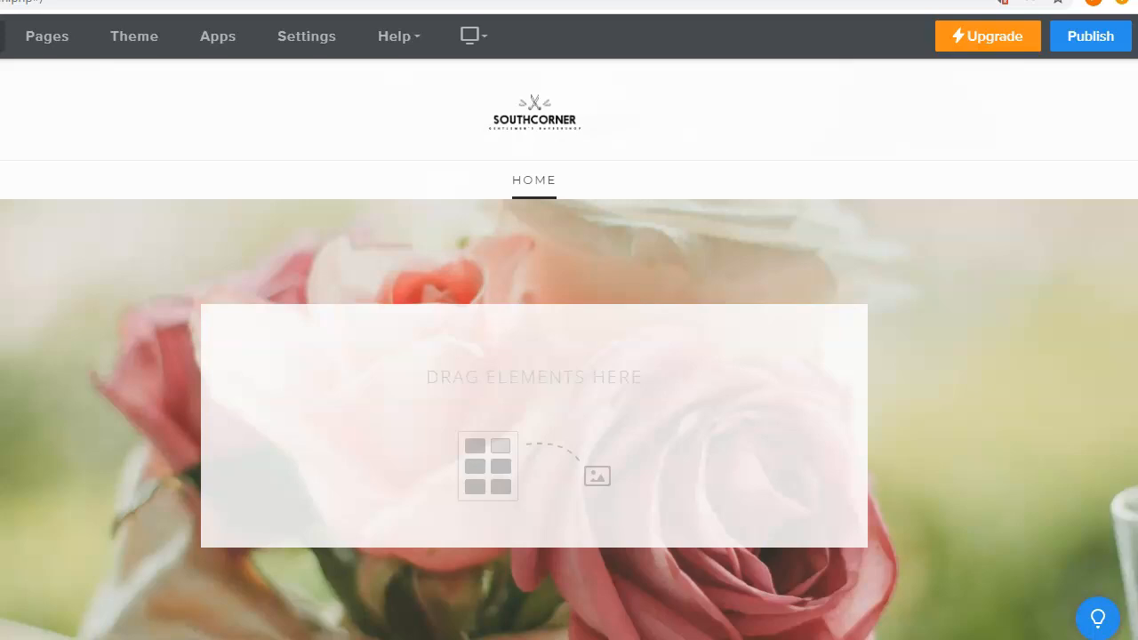
- In a new Chrome tab, run a Google search for 'background pictures'
{"action": "left_click", "coordinate": [252, 613]}
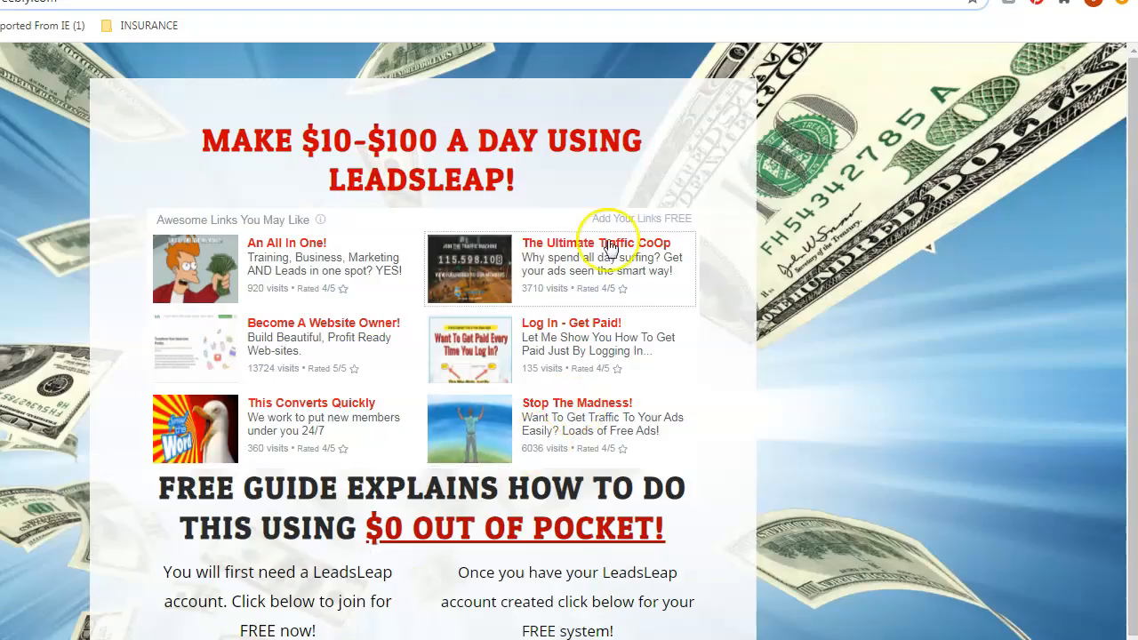
{"action": "left_click", "coordinate": [544, 1]}
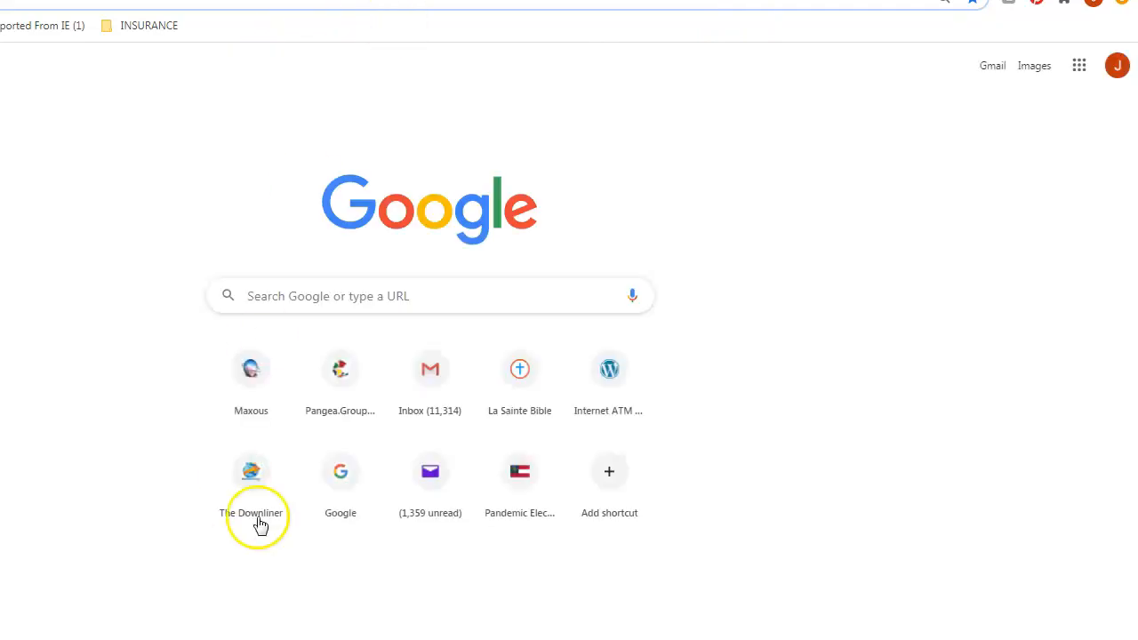
{"action": "left_click", "coordinate": [264, 300]}
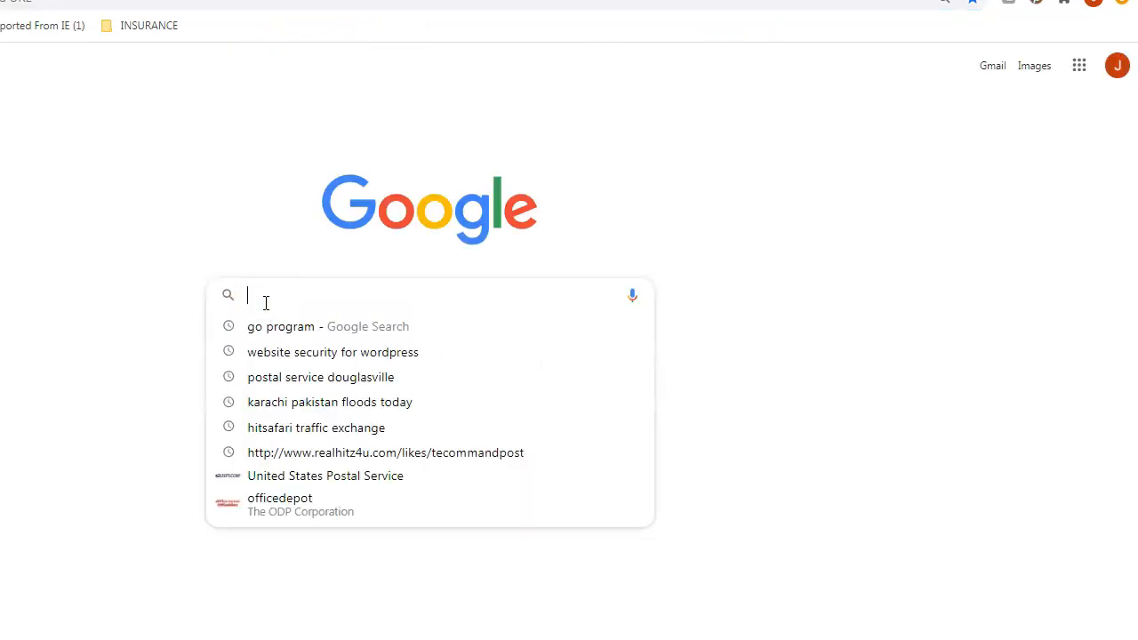
{"action": "type", "text": "bac"}
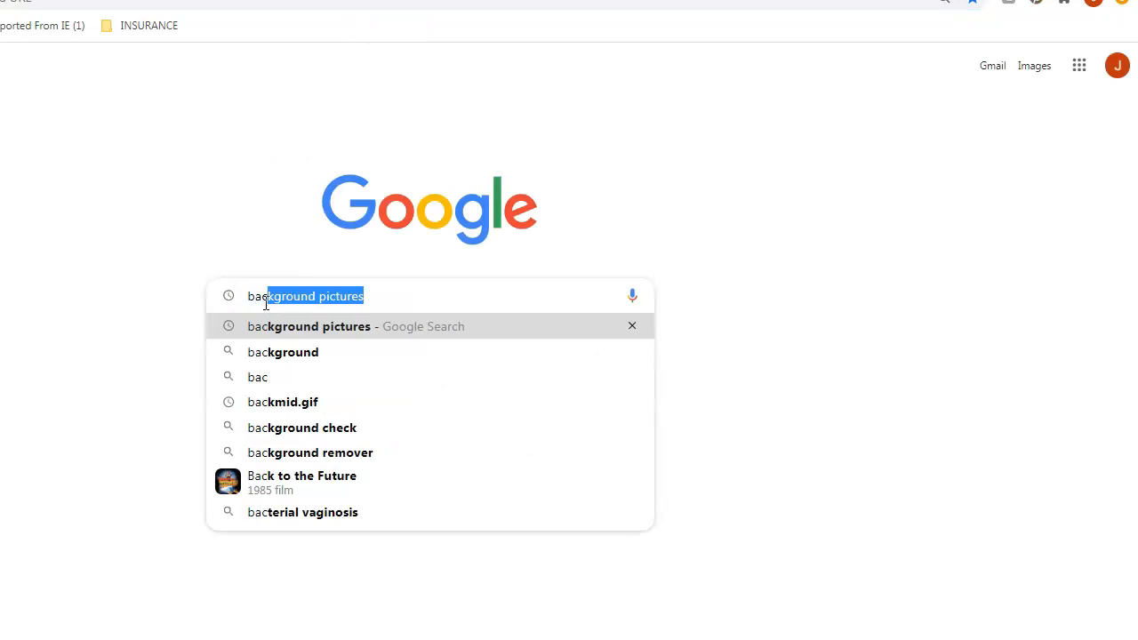
{"action": "type", "text": "groun"}
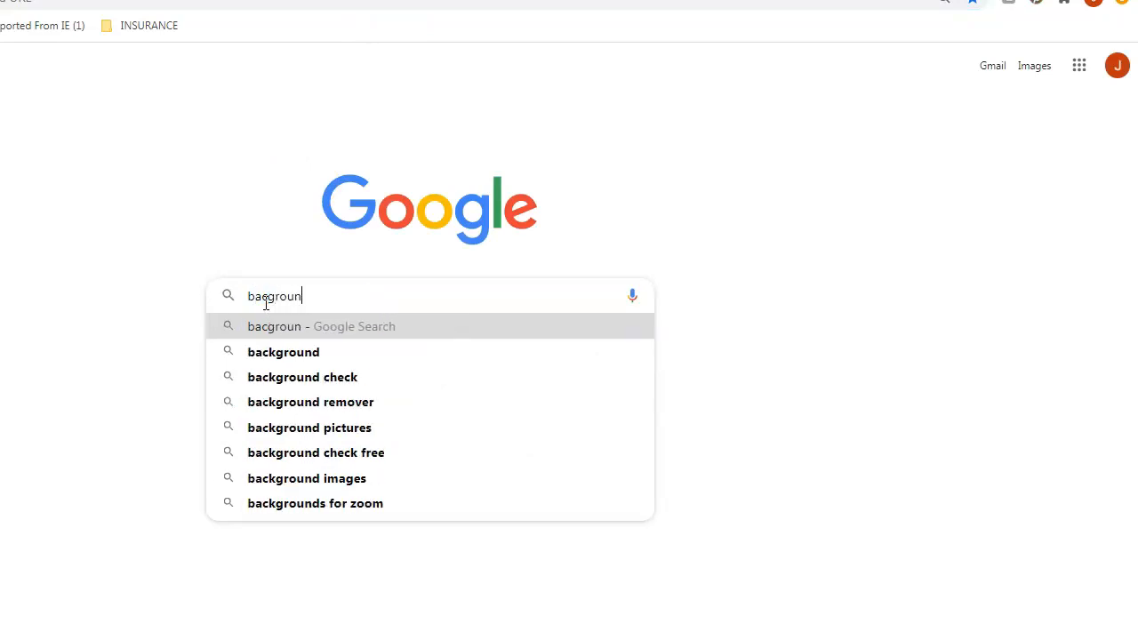
{"action": "type", "text": "d pic"}
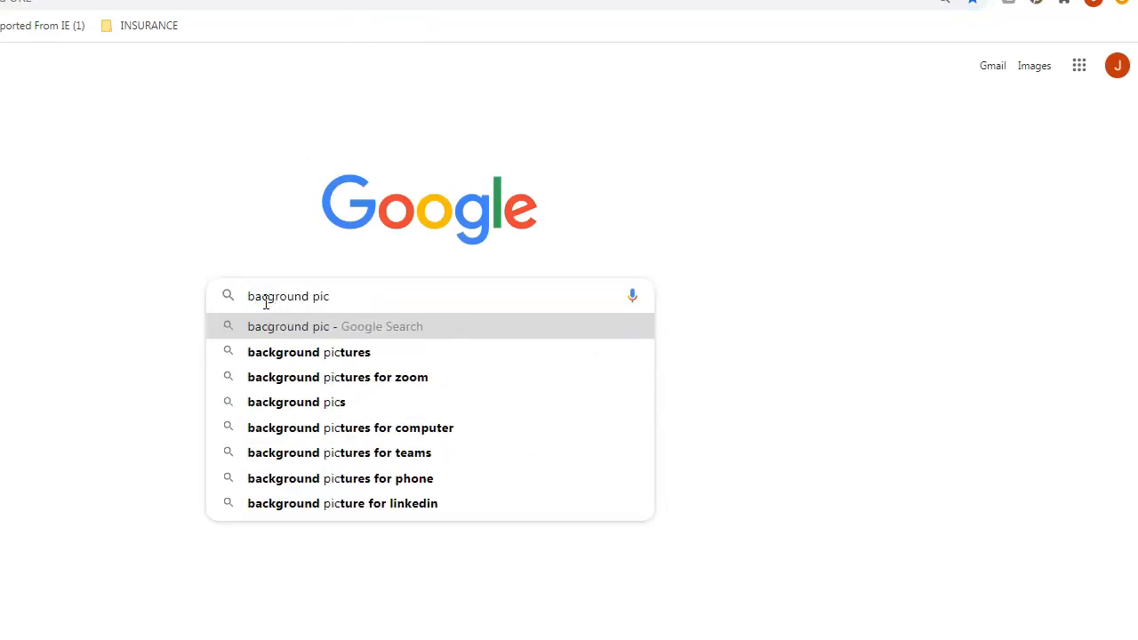
{"action": "left_click", "coordinate": [334, 355]}
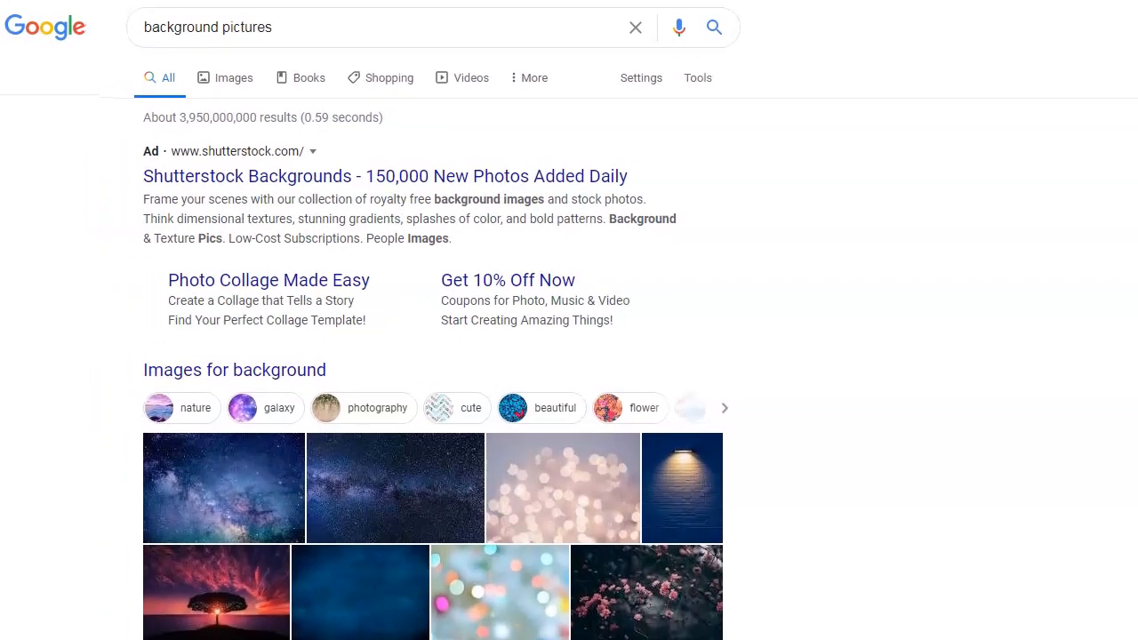
- Open the unsplash.com 'Best 100+ Free Background Images' result from further down the results
{"action": "scroll", "coordinate": [569, 356], "scroll_direction": "down", "scroll_amount": 2}
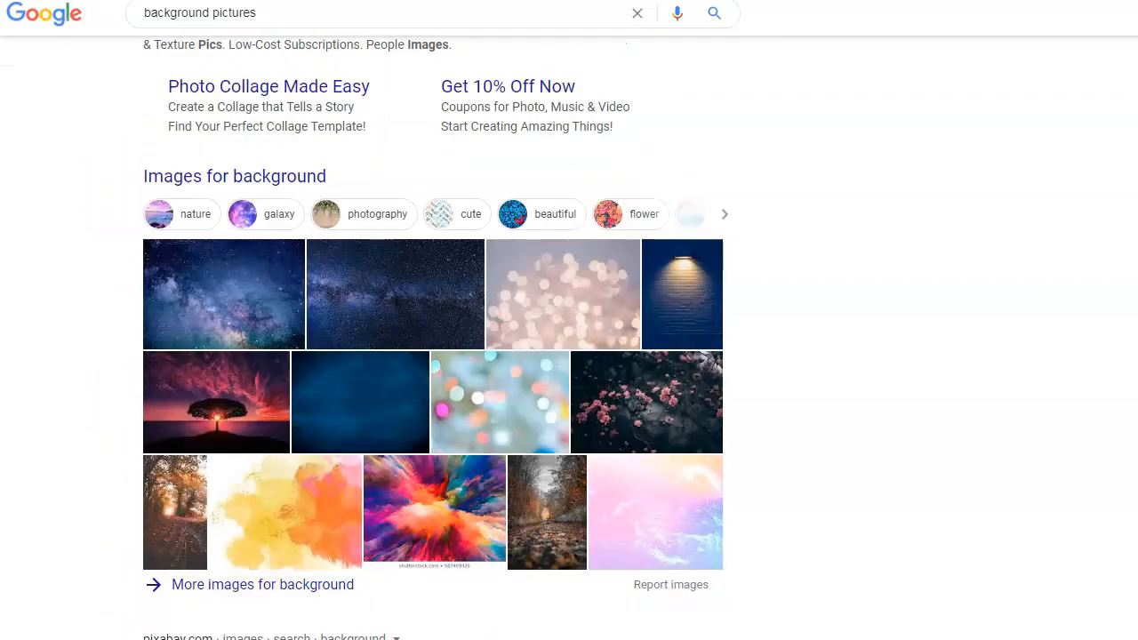
{"action": "scroll", "coordinate": [435, 356], "scroll_direction": "down", "scroll_amount": 3}
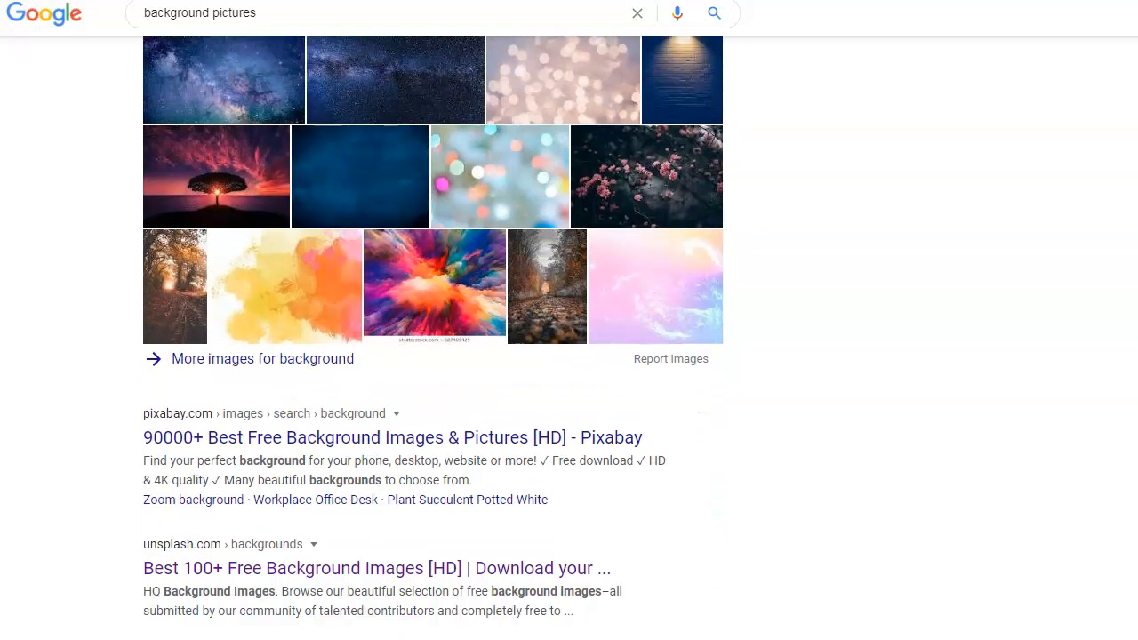
{"action": "scroll", "coordinate": [435, 355], "scroll_direction": "down", "scroll_amount": 3}
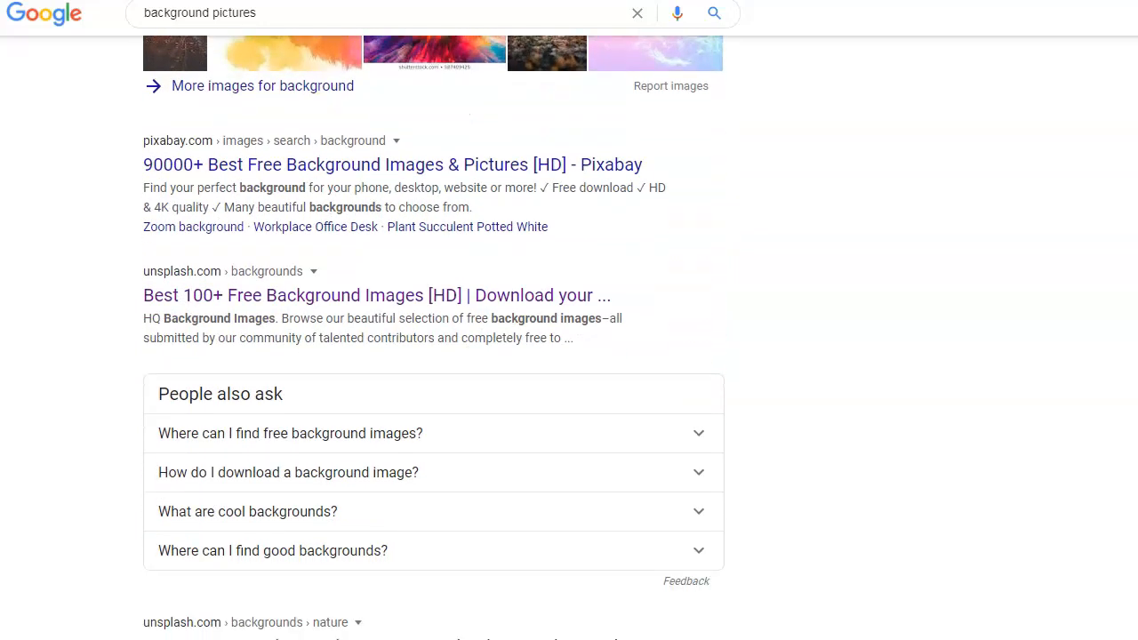
{"action": "scroll", "coordinate": [434, 338], "scroll_direction": "down", "scroll_amount": 1}
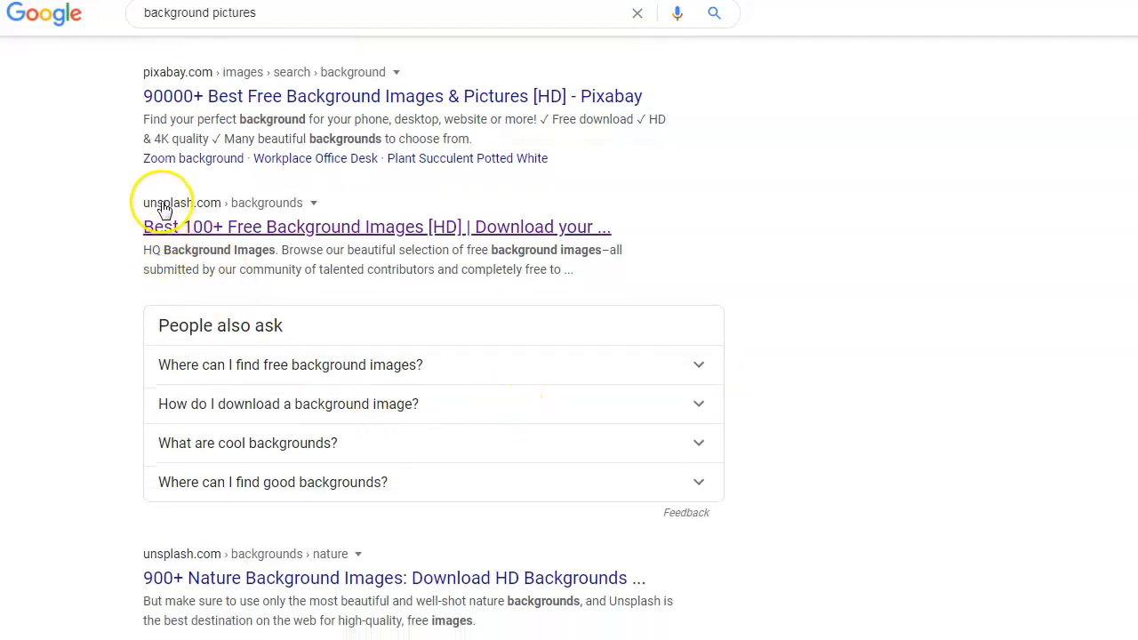
{"action": "left_click", "coordinate": [241, 229]}
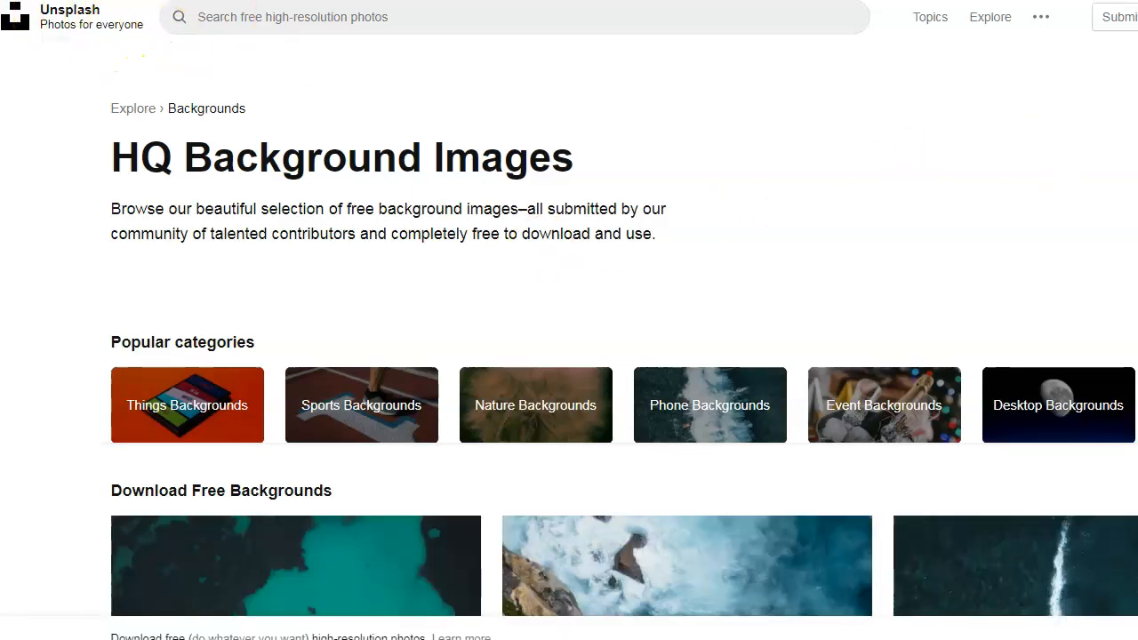
{"action": "scroll", "coordinate": [569, 356], "scroll_direction": "down", "scroll_amount": 2}
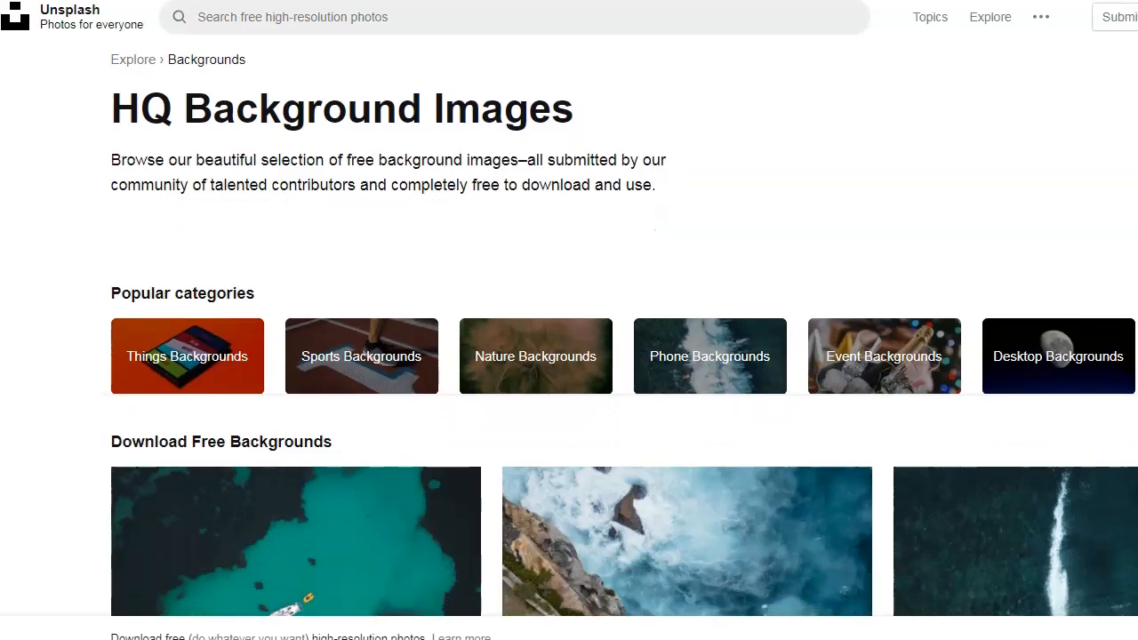
{"action": "scroll", "coordinate": [569, 355], "scroll_direction": "down", "scroll_amount": 2}
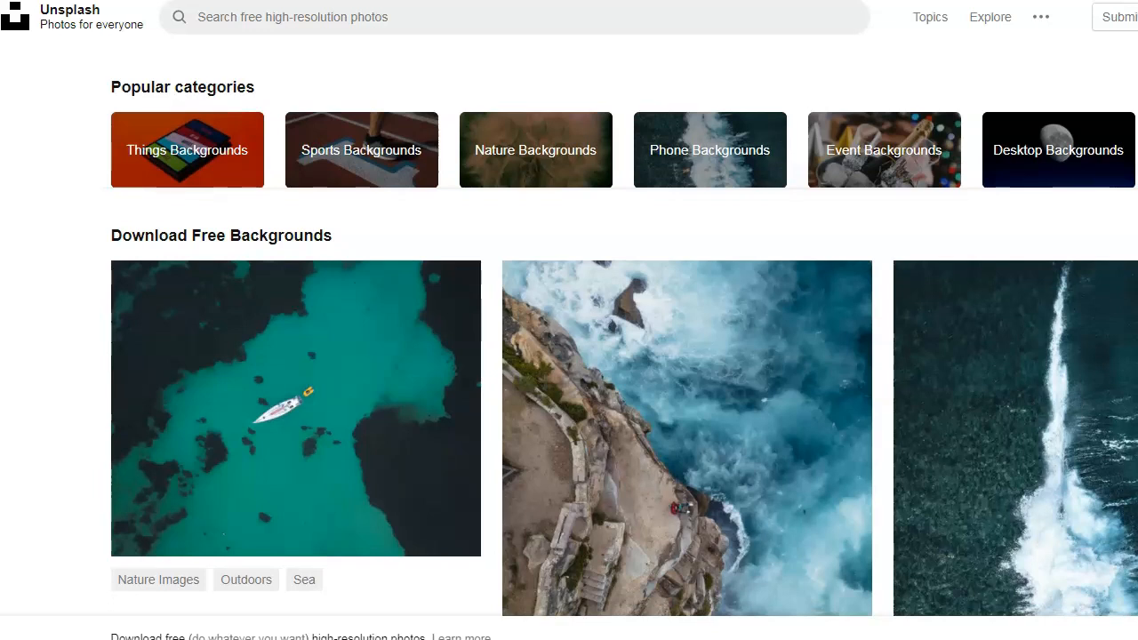
{"action": "scroll", "coordinate": [738, 284], "scroll_direction": "up", "scroll_amount": 2}
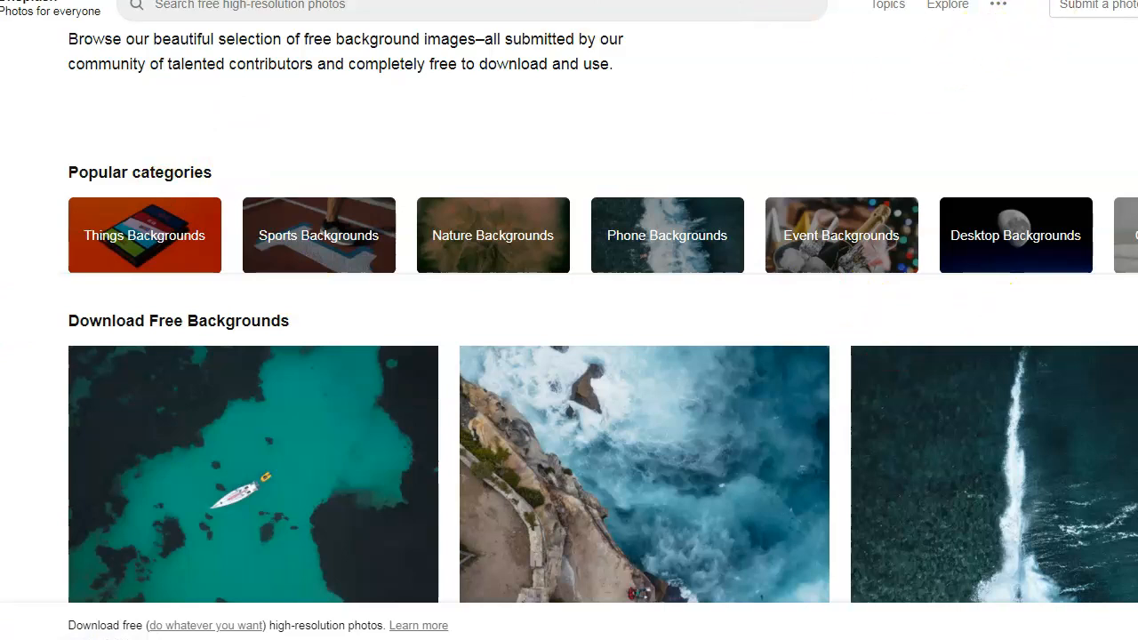
{"action": "scroll", "coordinate": [569, 356], "scroll_direction": "up", "scroll_amount": 2}
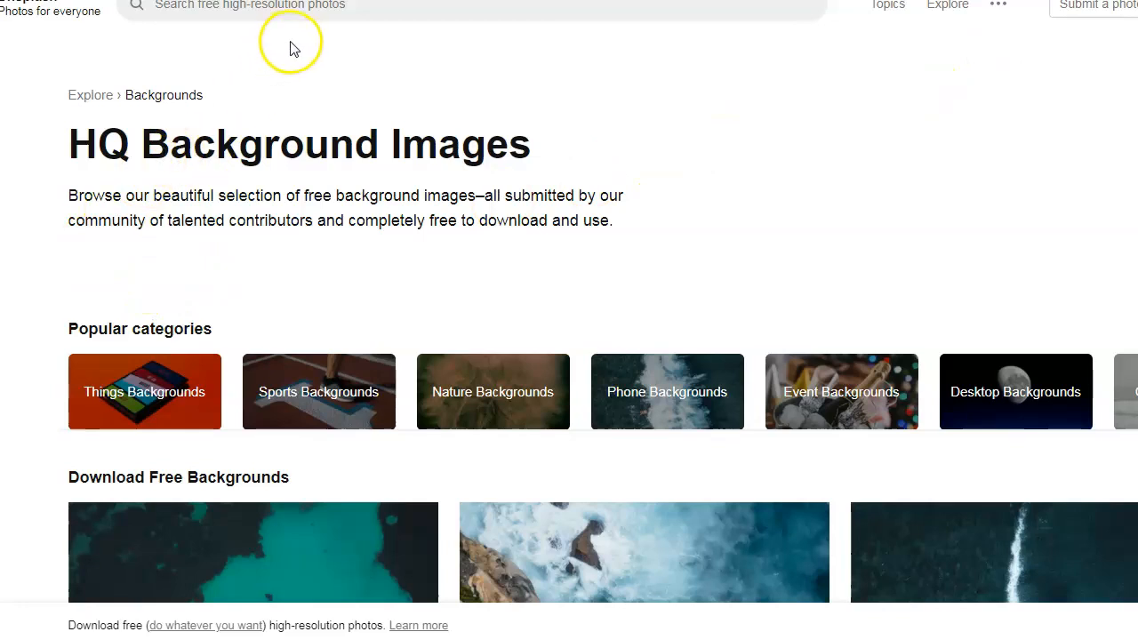
- Search Unsplash for 'money' photos
{"action": "left_click", "coordinate": [221, 9]}
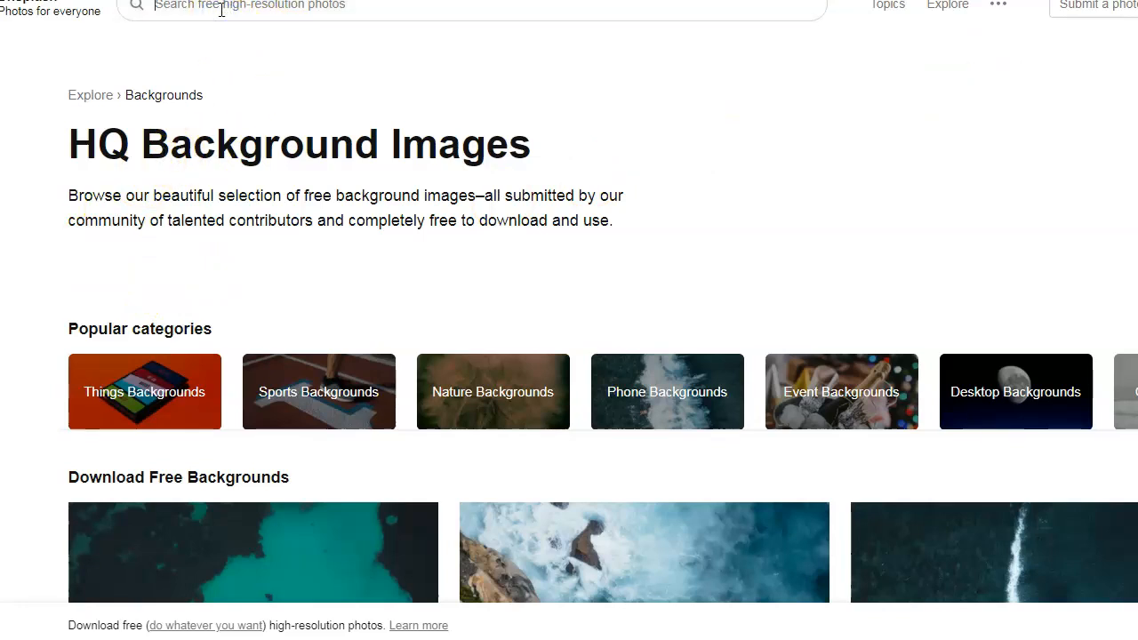
{"action": "type", "text": "mone"}
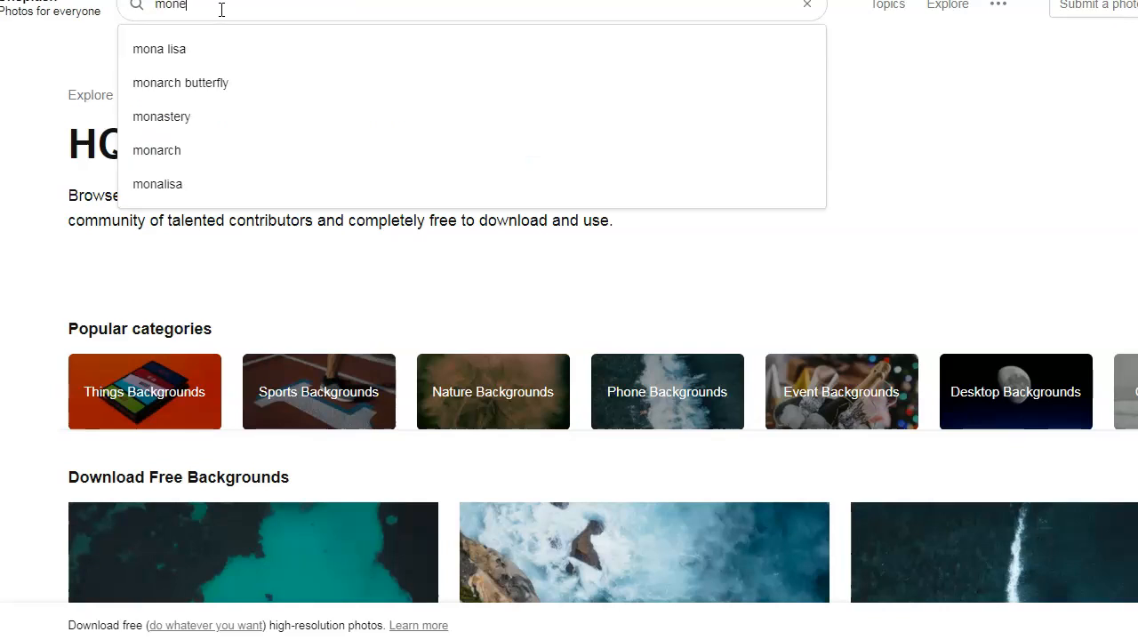
{"action": "type", "text": "y"}
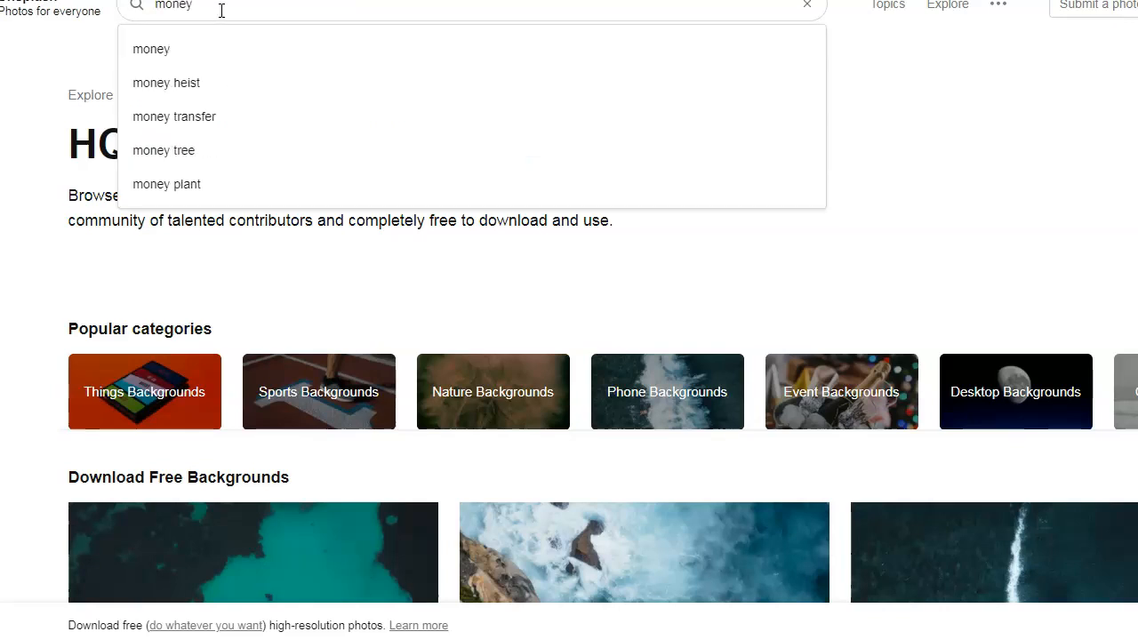
{"action": "left_click", "coordinate": [162, 46]}
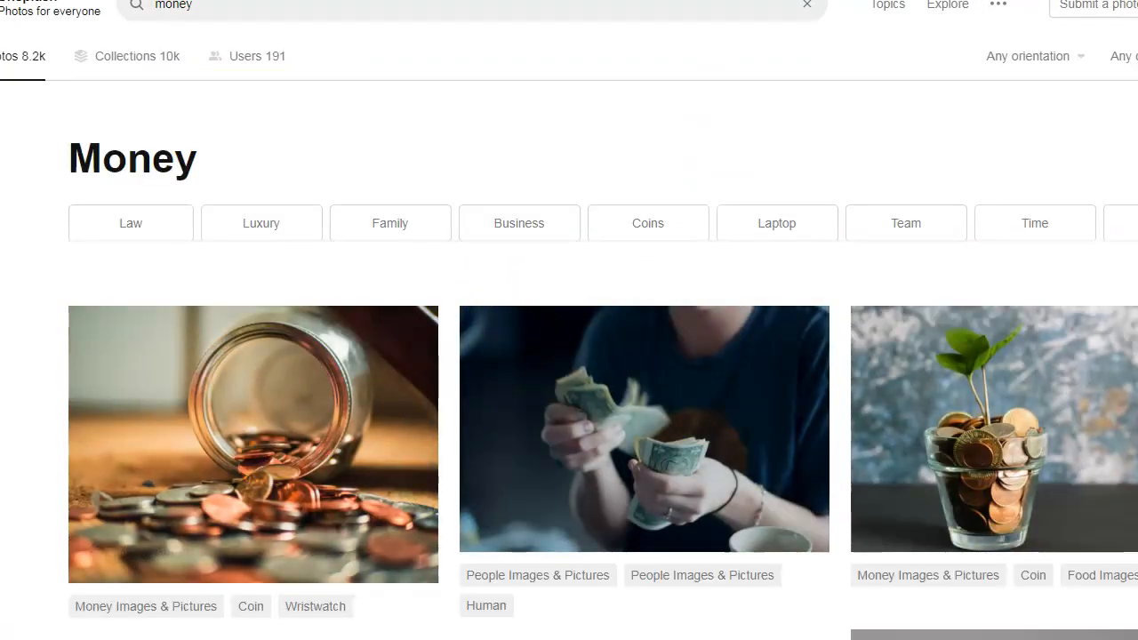
- Scroll through the money results down to the scattered hundred-dollar bills photo
{"action": "scroll", "coordinate": [603, 360], "scroll_direction": "down", "scroll_amount": 4}
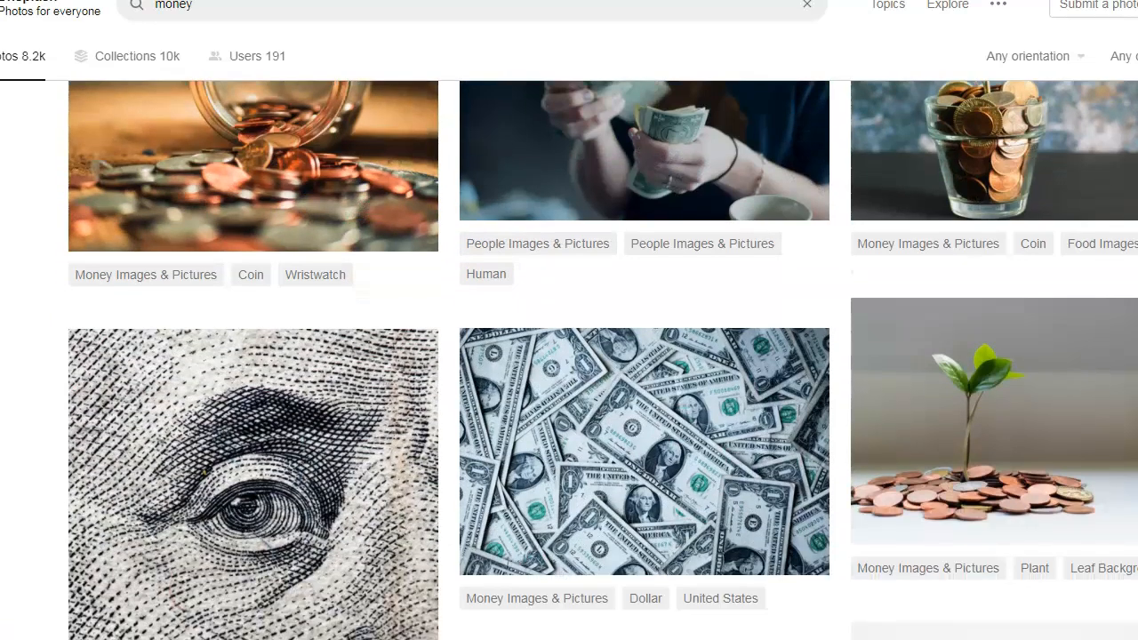
{"action": "scroll", "coordinate": [603, 360], "scroll_direction": "down", "scroll_amount": 5}
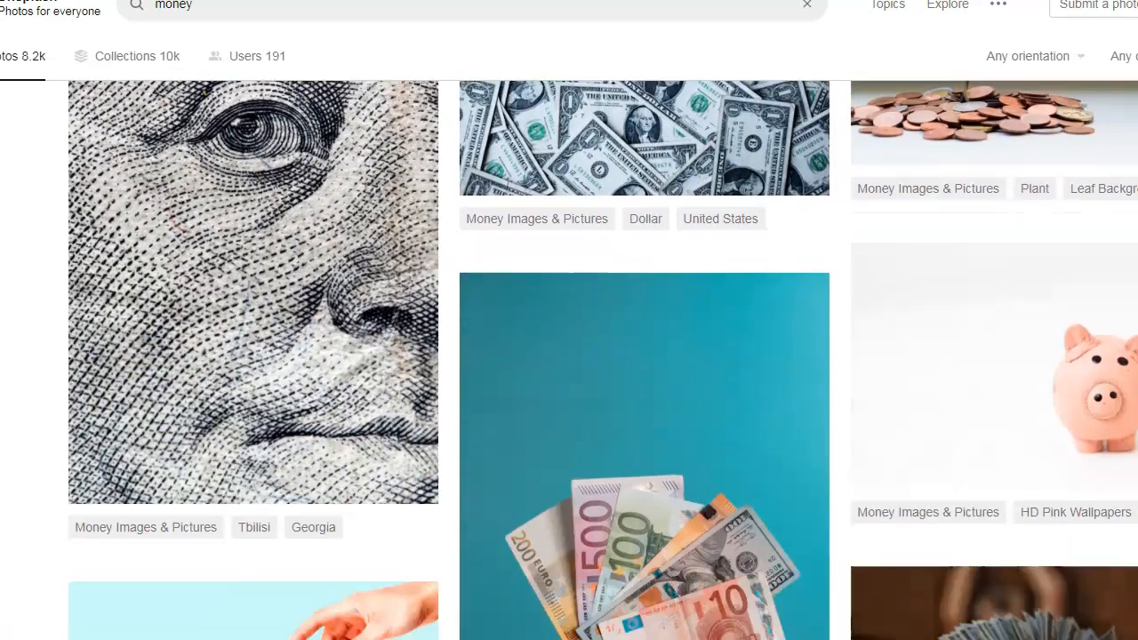
{"action": "scroll", "coordinate": [603, 360], "scroll_direction": "down", "scroll_amount": 5}
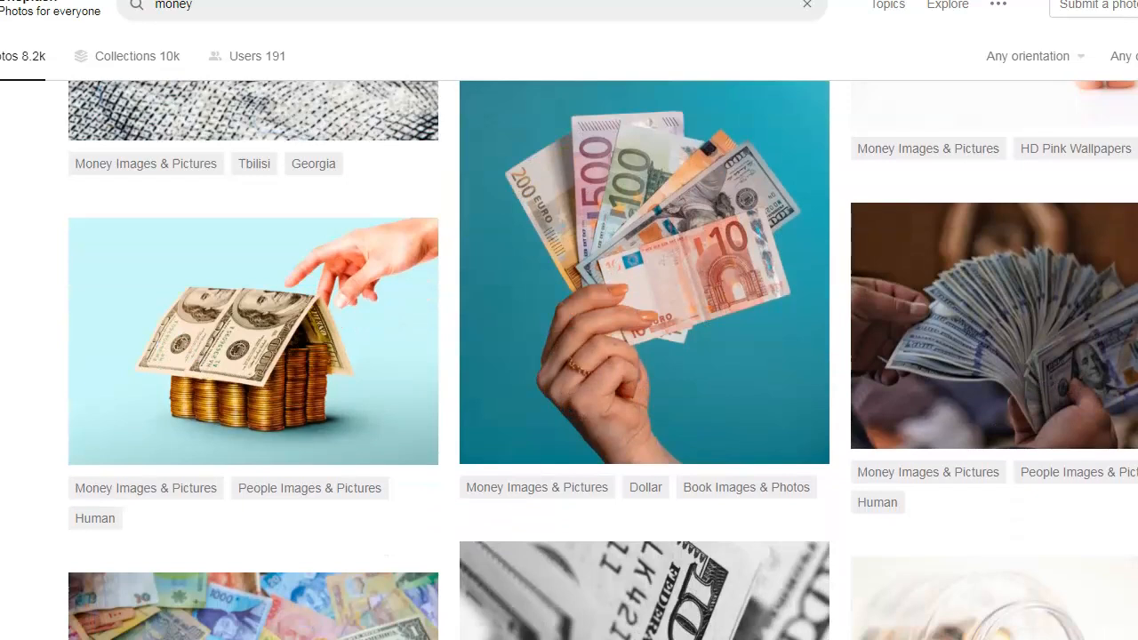
{"action": "scroll", "coordinate": [603, 360], "scroll_direction": "down", "scroll_amount": 2}
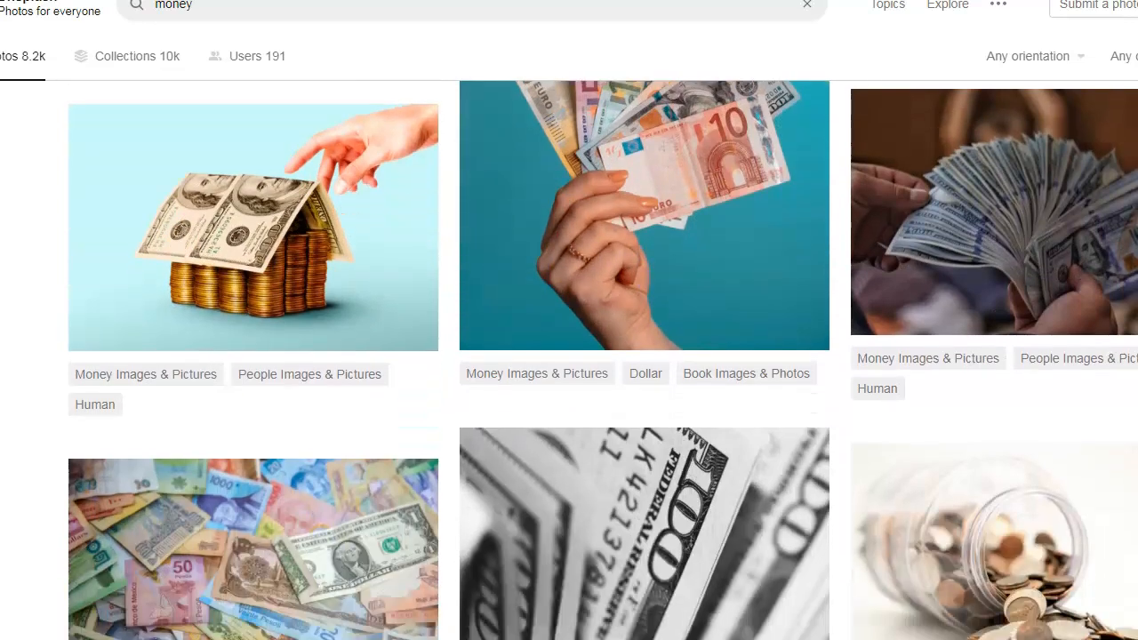
{"action": "scroll", "coordinate": [1120, 500], "scroll_direction": "down", "scroll_amount": 7}
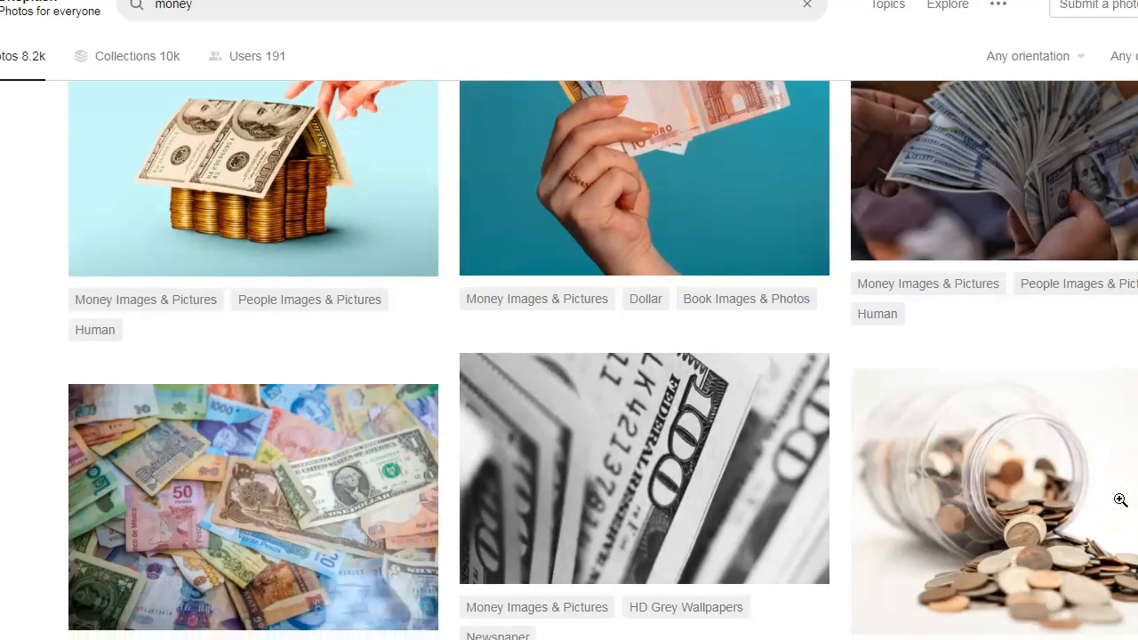
{"action": "scroll", "coordinate": [1120, 500], "scroll_direction": "down", "scroll_amount": 3}
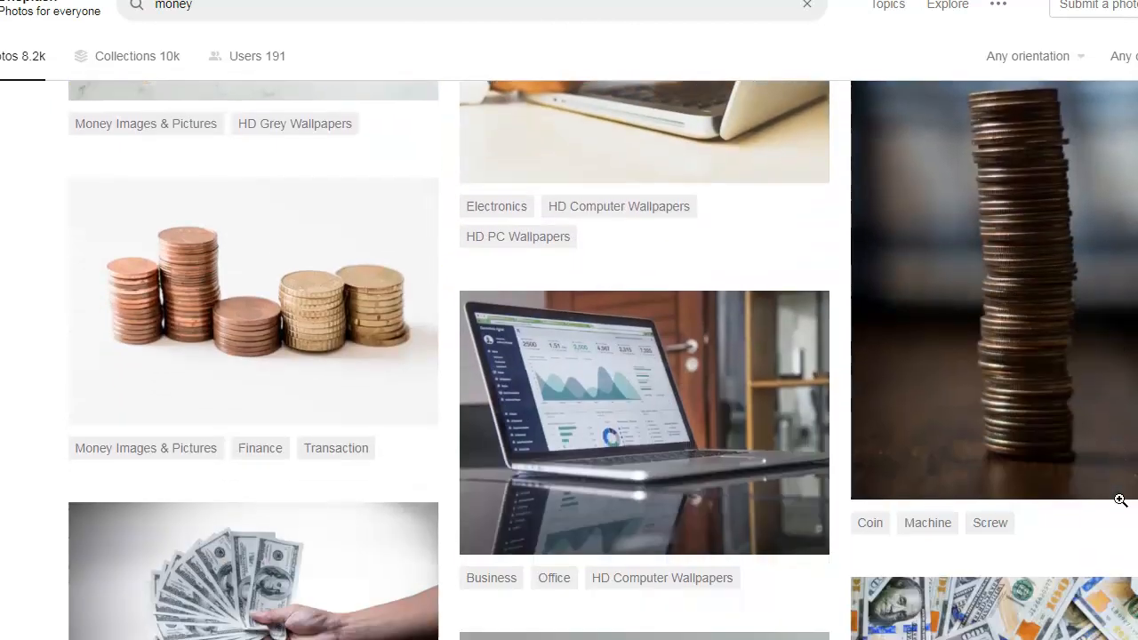
{"action": "scroll", "coordinate": [1120, 500], "scroll_direction": "down", "scroll_amount": 3}
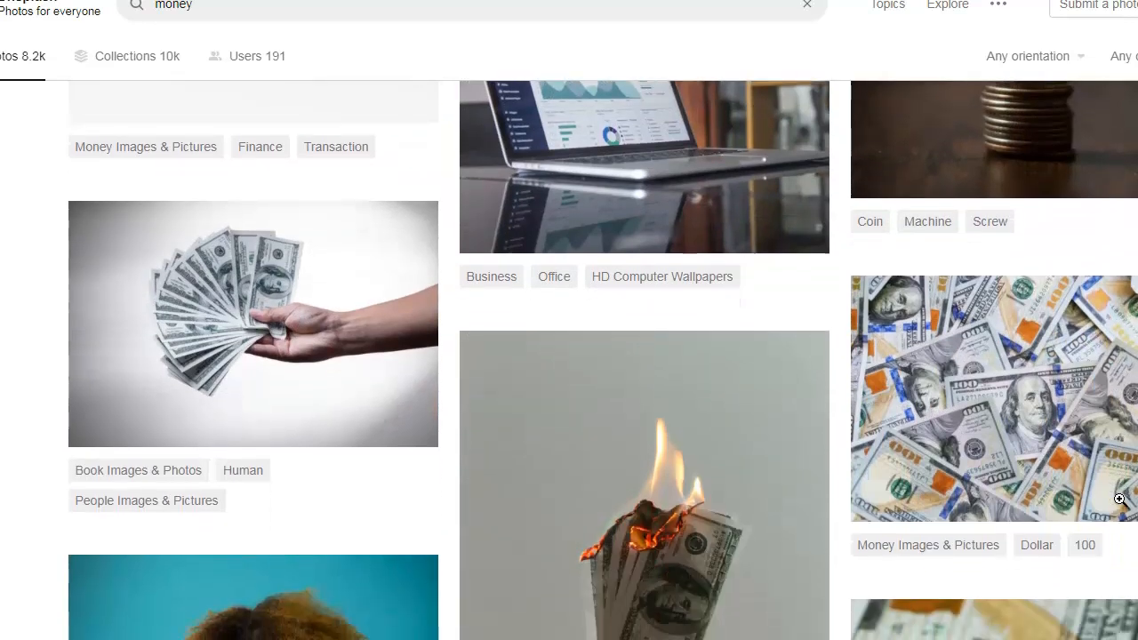
{"action": "scroll", "coordinate": [1120, 499], "scroll_direction": "down", "scroll_amount": 12}
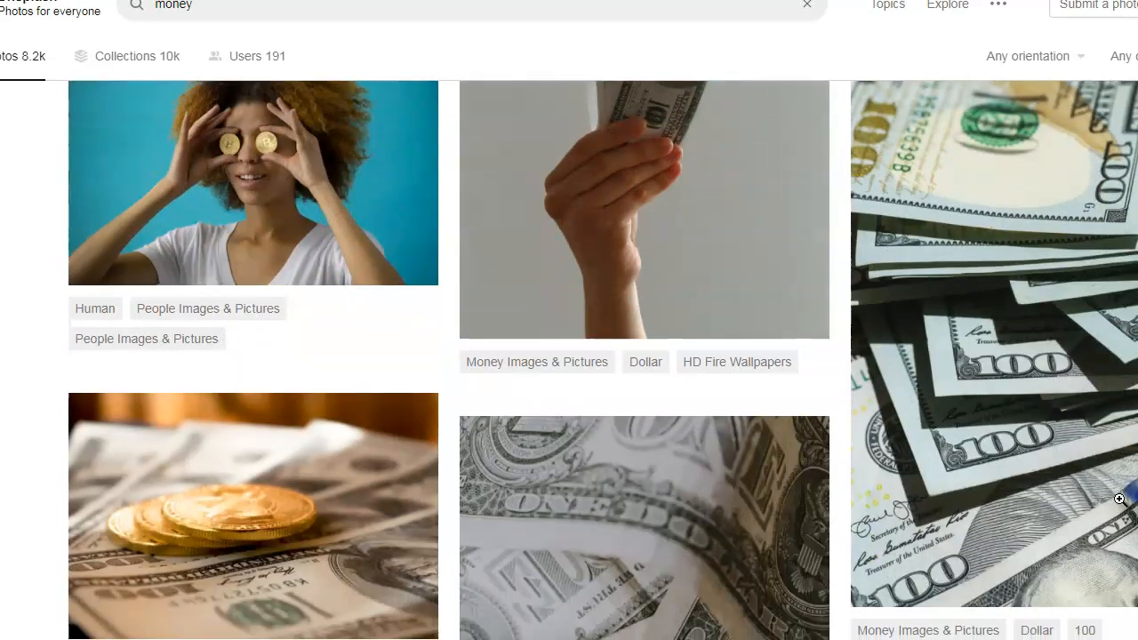
{"action": "scroll", "coordinate": [1121, 499], "scroll_direction": "down", "scroll_amount": 7}
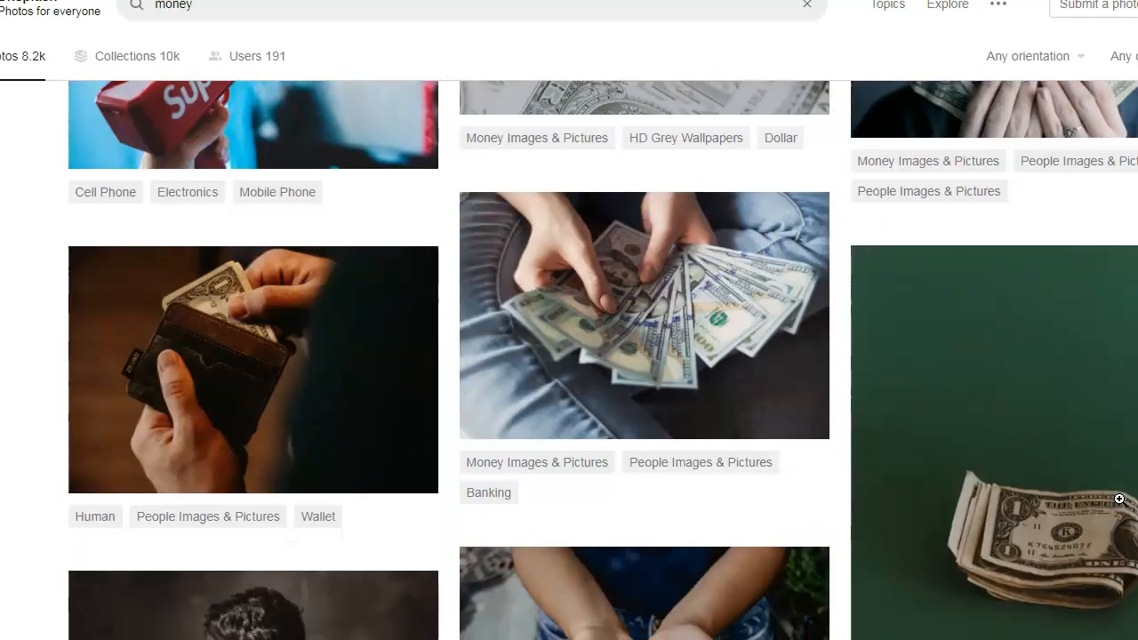
{"action": "scroll", "coordinate": [1120, 499], "scroll_direction": "down", "scroll_amount": 7}
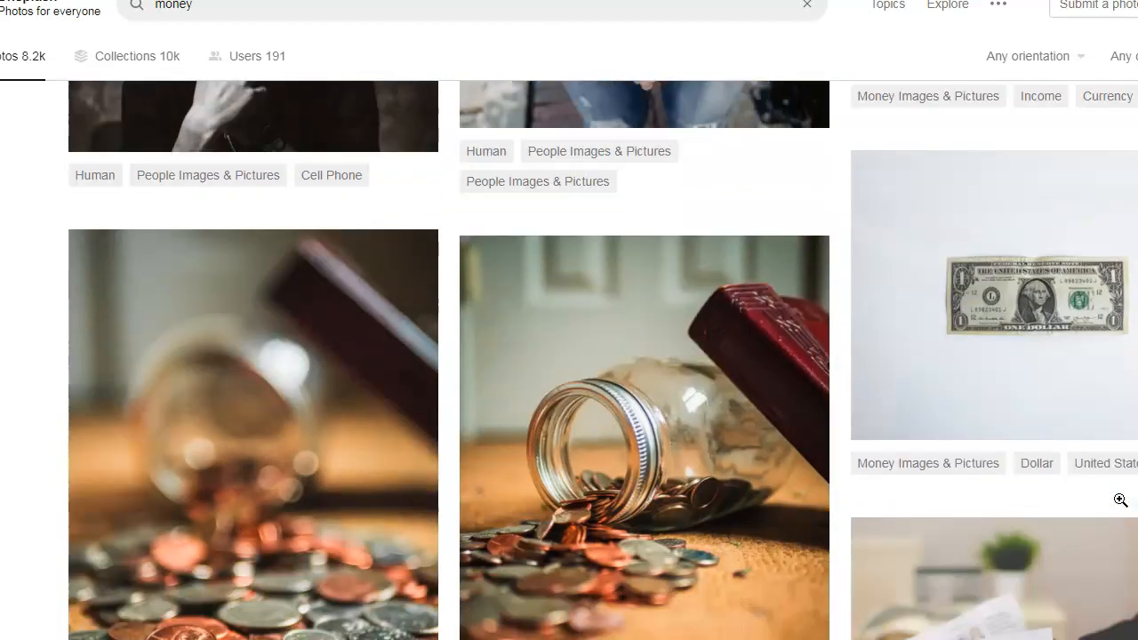
{"action": "scroll", "coordinate": [1120, 500], "scroll_direction": "down", "scroll_amount": 5}
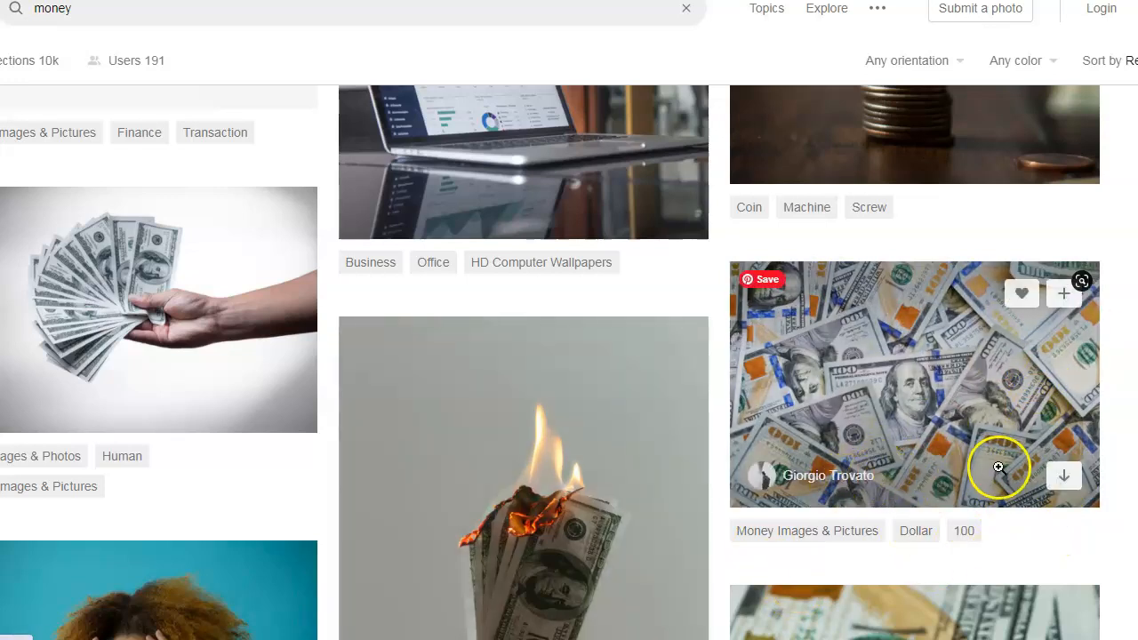
- Download the scattered hundred-dollar bills photo as a JPG and show it in its folder
{"action": "left_click", "coordinate": [1062, 480]}
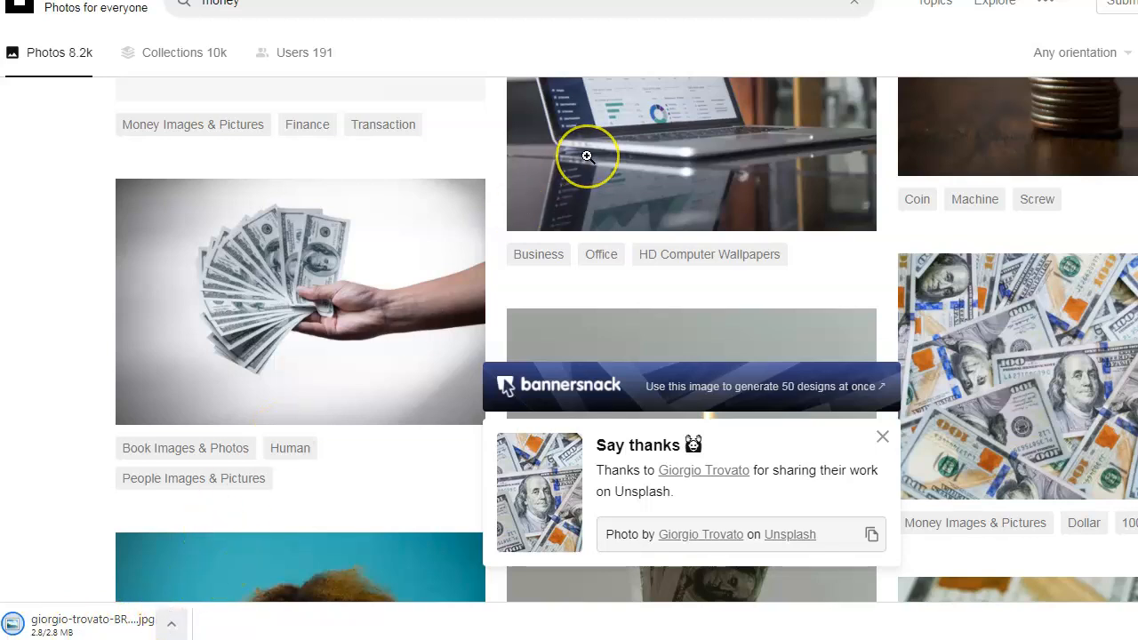
{"action": "mouse_move", "coordinate": [587, 156]}
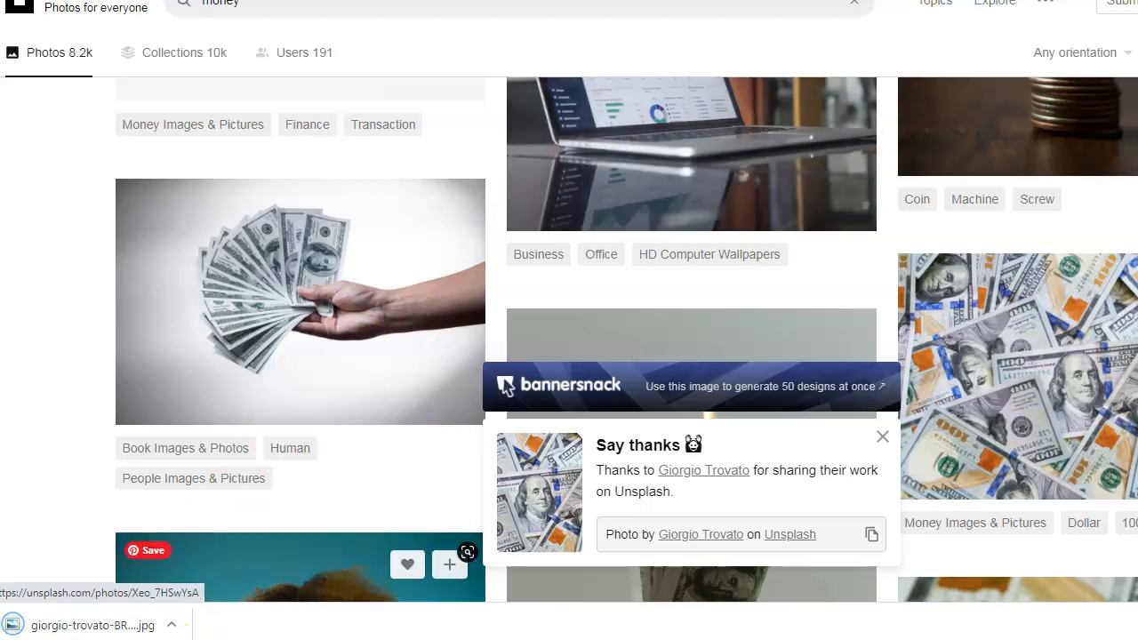
{"action": "left_click", "coordinate": [172, 628]}
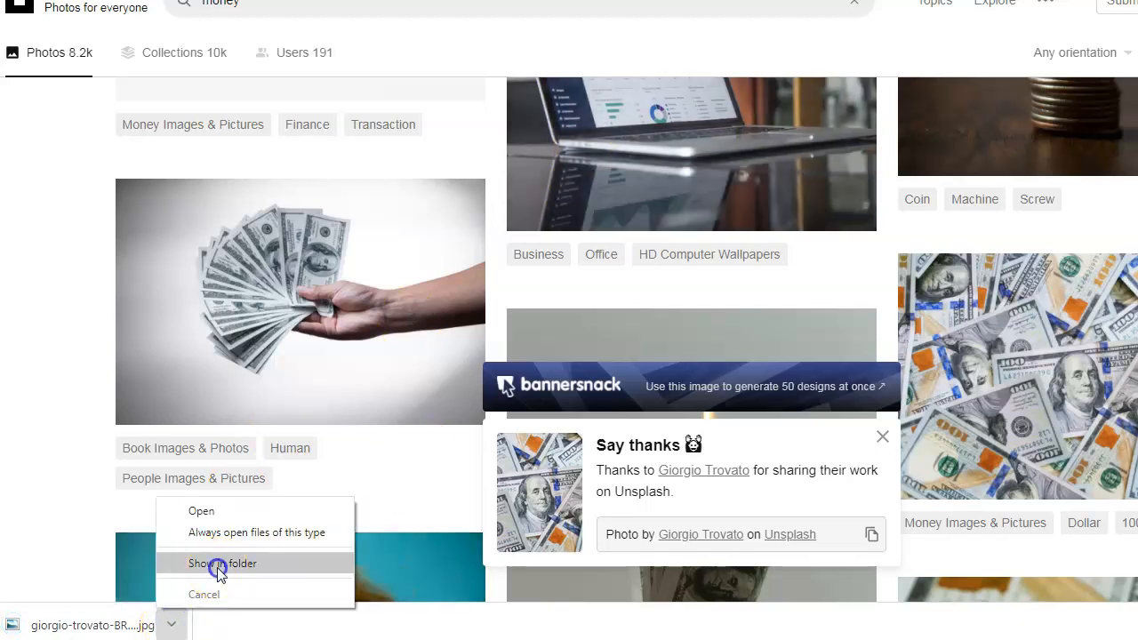
{"action": "left_click", "coordinate": [218, 566]}
- Locate the downloaded 5274 x 3516 dollar-bills JPG in Explorer, then go back to Weebly's background editor
{"action": "left_click", "coordinate": [76, 624]}
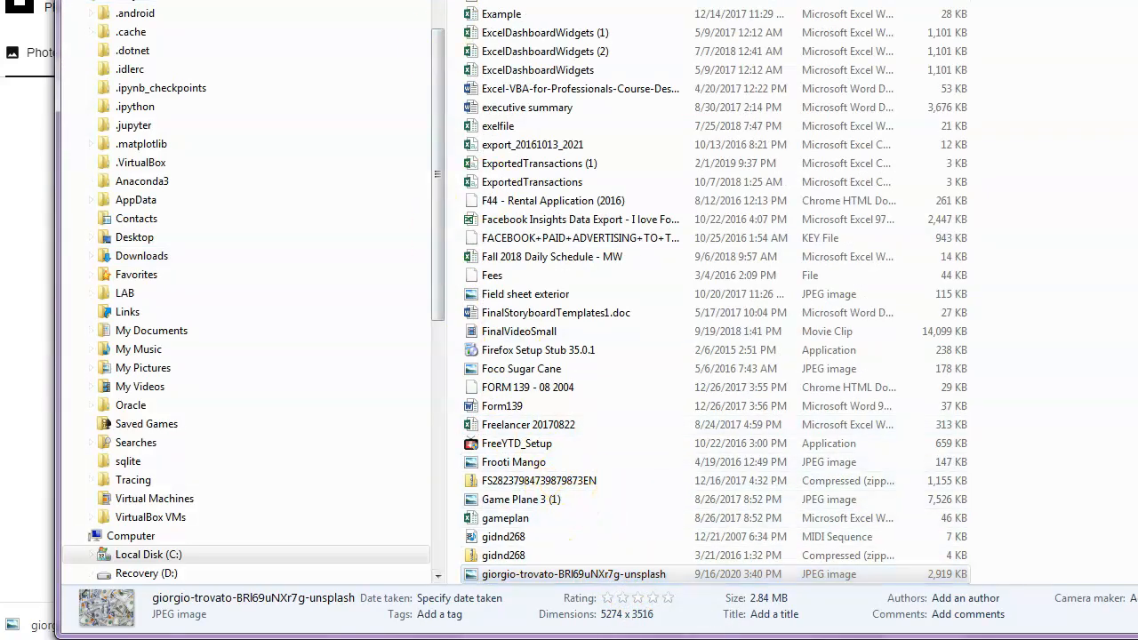
{"action": "right_click", "coordinate": [250, 0]}
{"action": "left_click", "coordinate": [284, 0]}
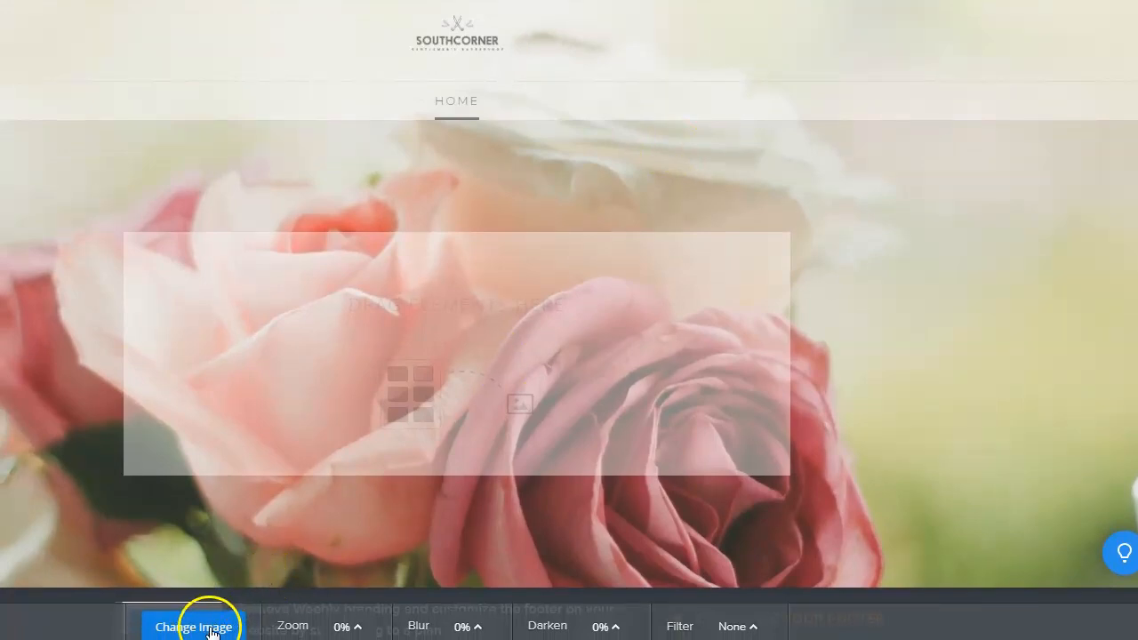
- Open the Select Background gallery for the header and scroll through the stock photos
{"action": "left_click", "coordinate": [211, 628]}
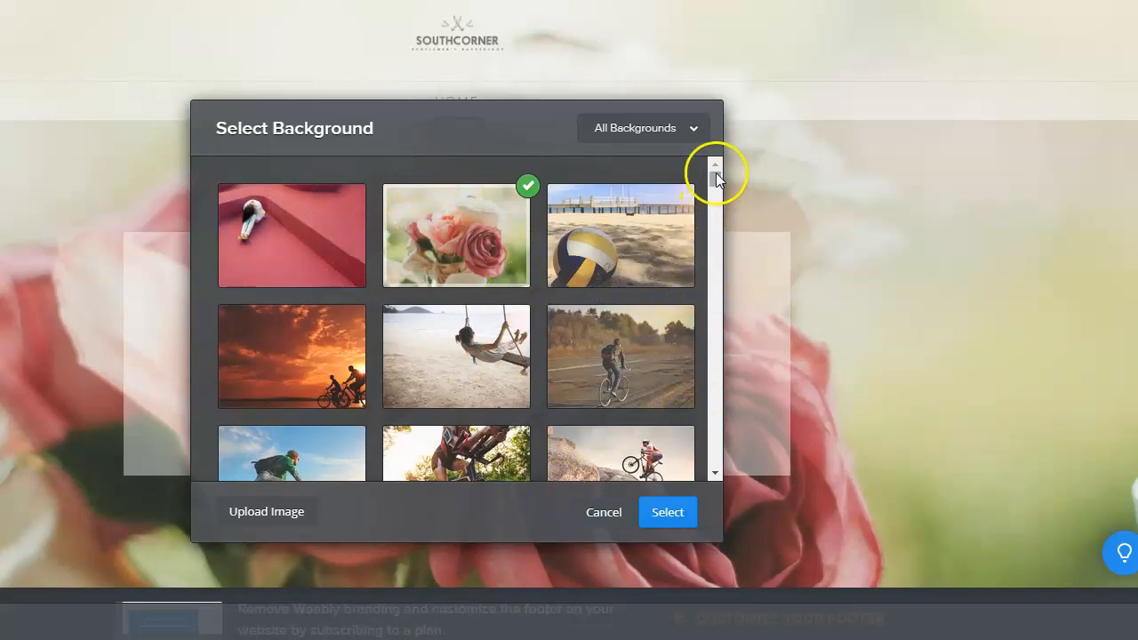
{"action": "left_click_drag", "start_coordinate": [716, 176], "coordinate": [718, 377]}
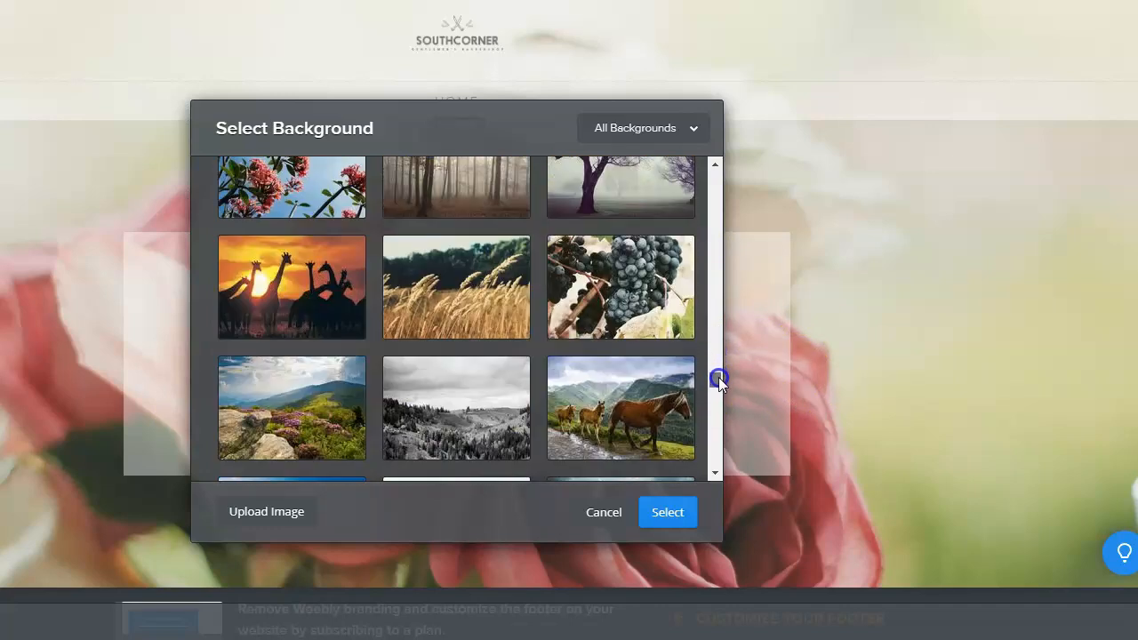
- Upload the newest Unsplash dollar-bills JPEG from the computer, picked from a date-sorted Details view
{"action": "left_click", "coordinate": [264, 514]}
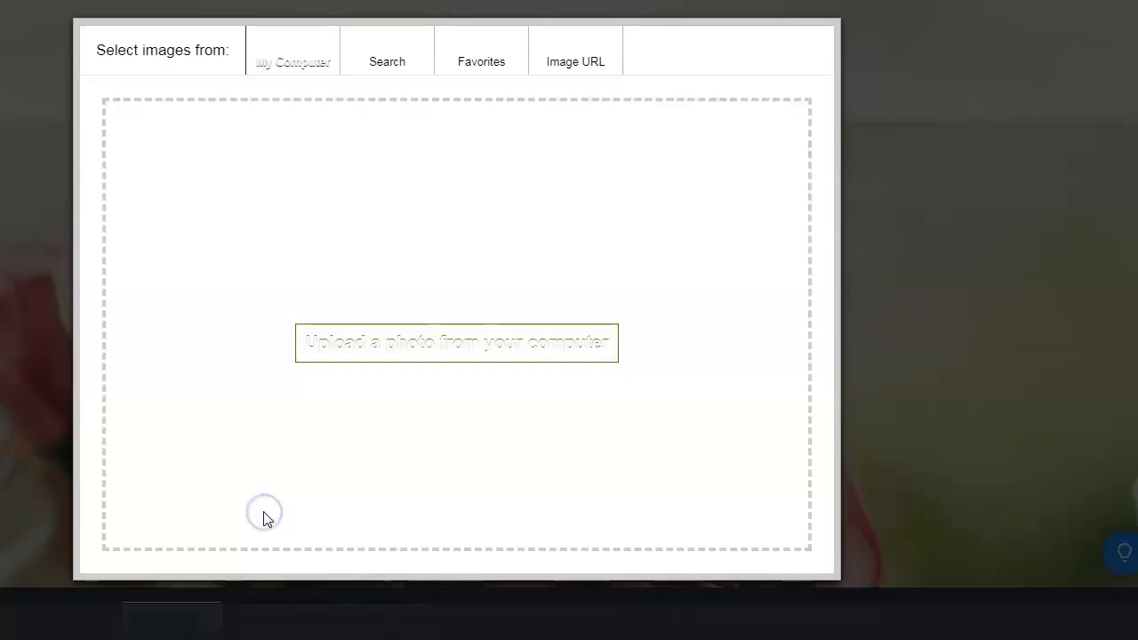
{"action": "left_click", "coordinate": [413, 351]}
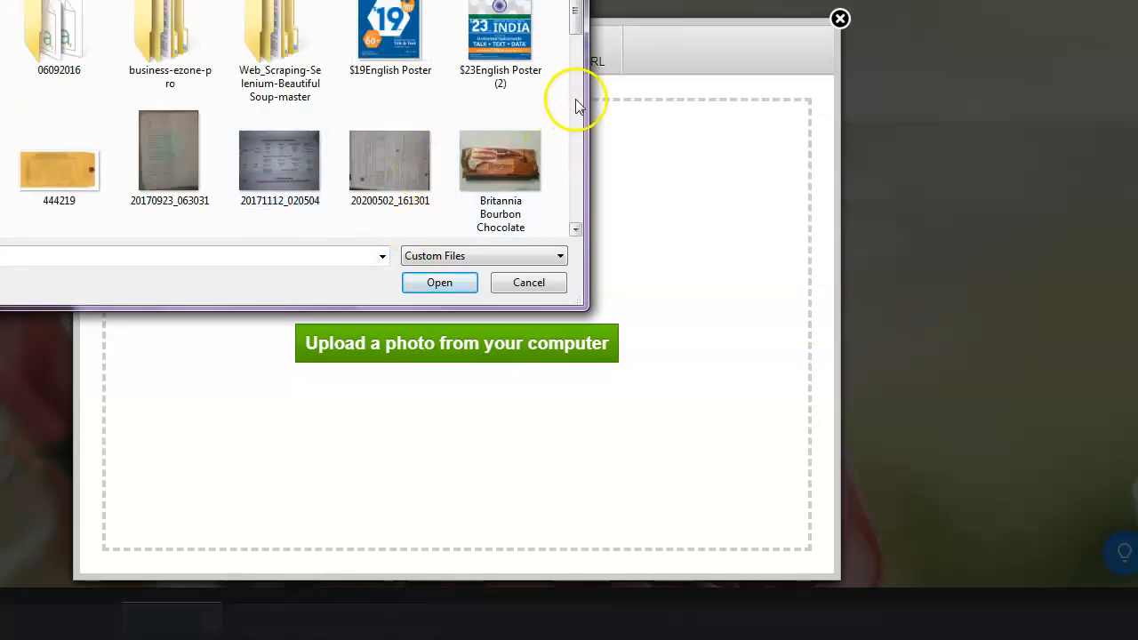
{"action": "left_click_drag", "start_coordinate": [575, 24], "coordinate": [564, 46]}
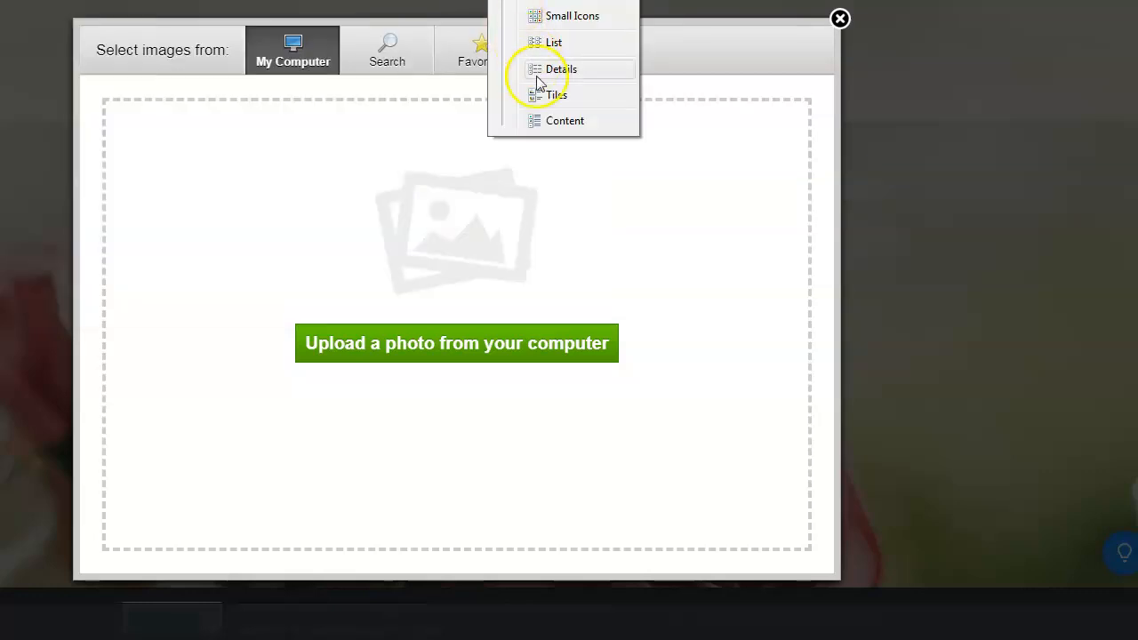
{"action": "left_click", "coordinate": [560, 69]}
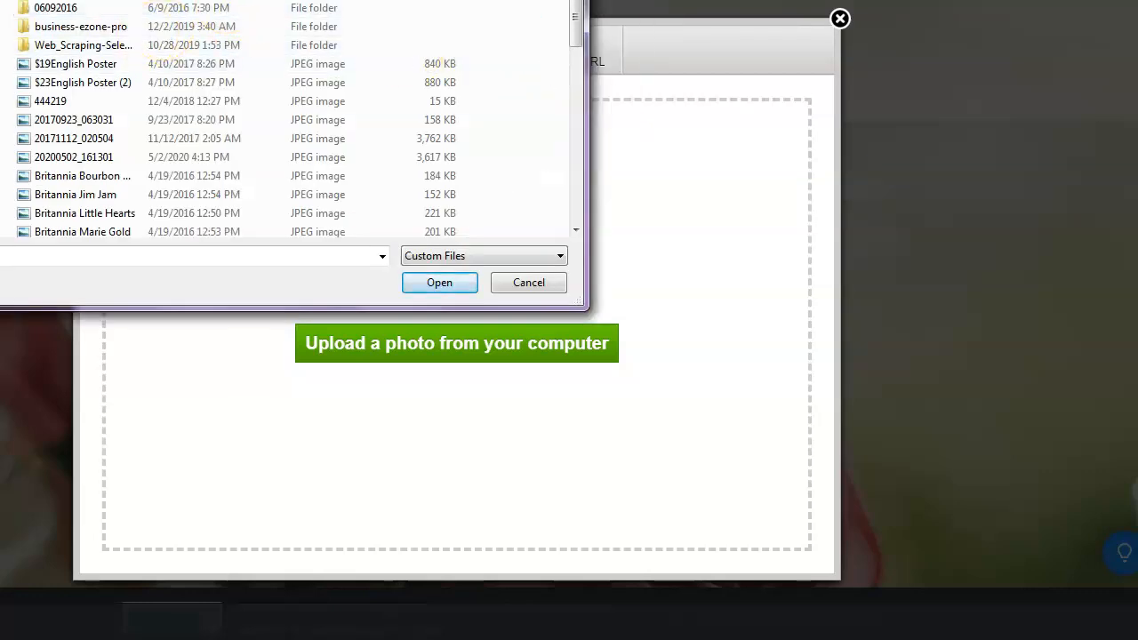
{"action": "left_click", "coordinate": [183, 1]}
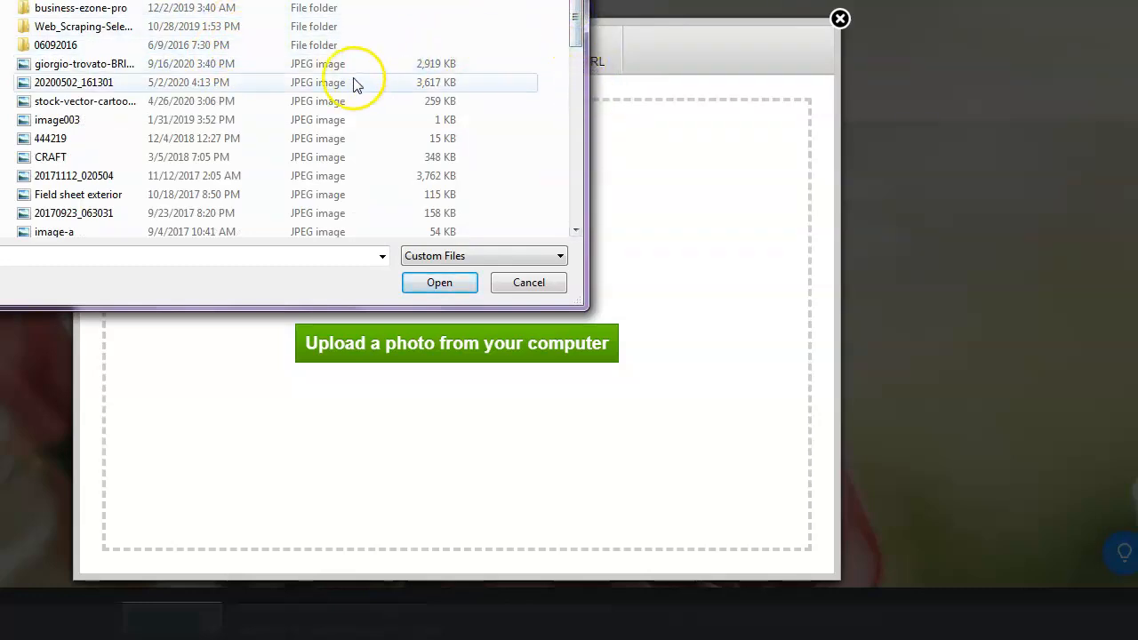
{"action": "left_click", "coordinate": [102, 66]}
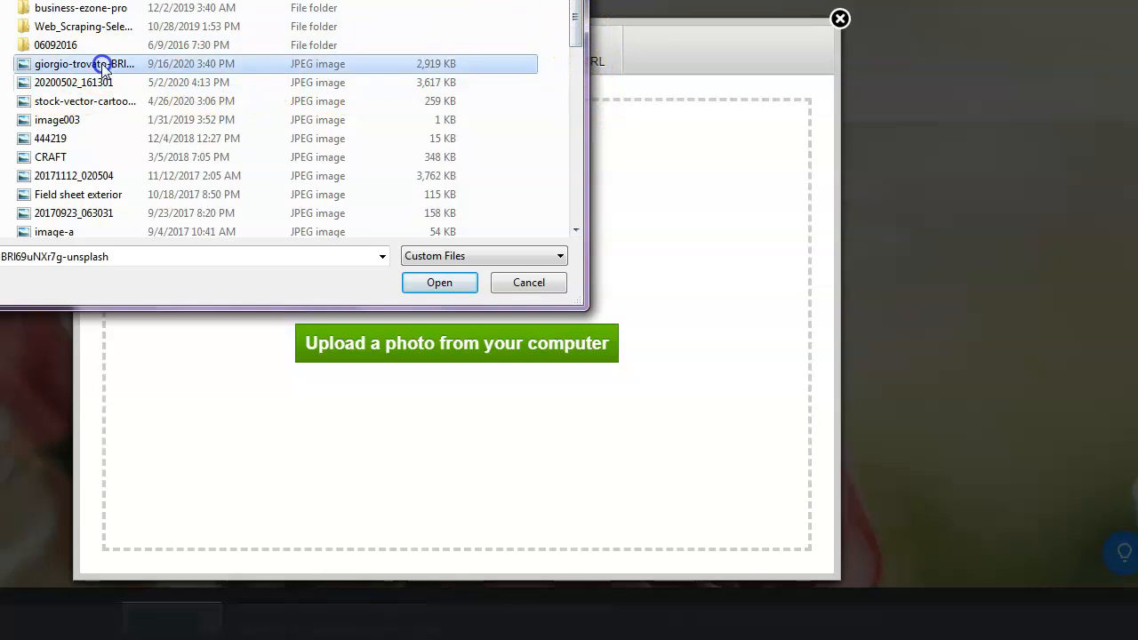
{"action": "left_click", "coordinate": [449, 284]}
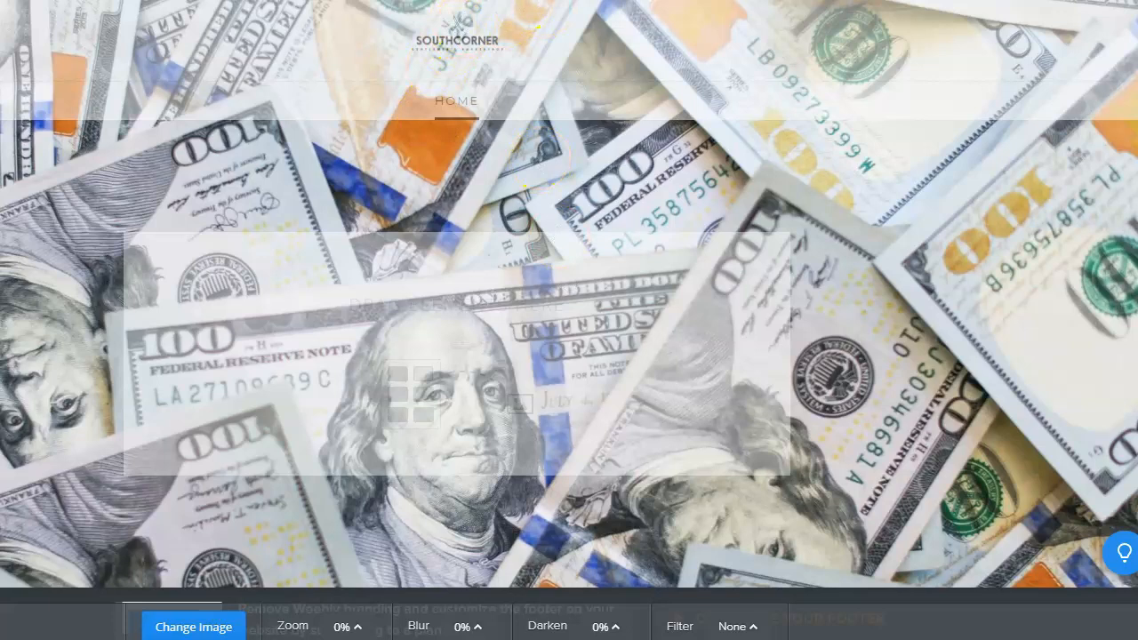
- Nudge the dollar-bills background slightly upward and save it to only the Home page
{"action": "left_click_drag", "start_coordinate": [487, 111], "coordinate": [487, 93]}
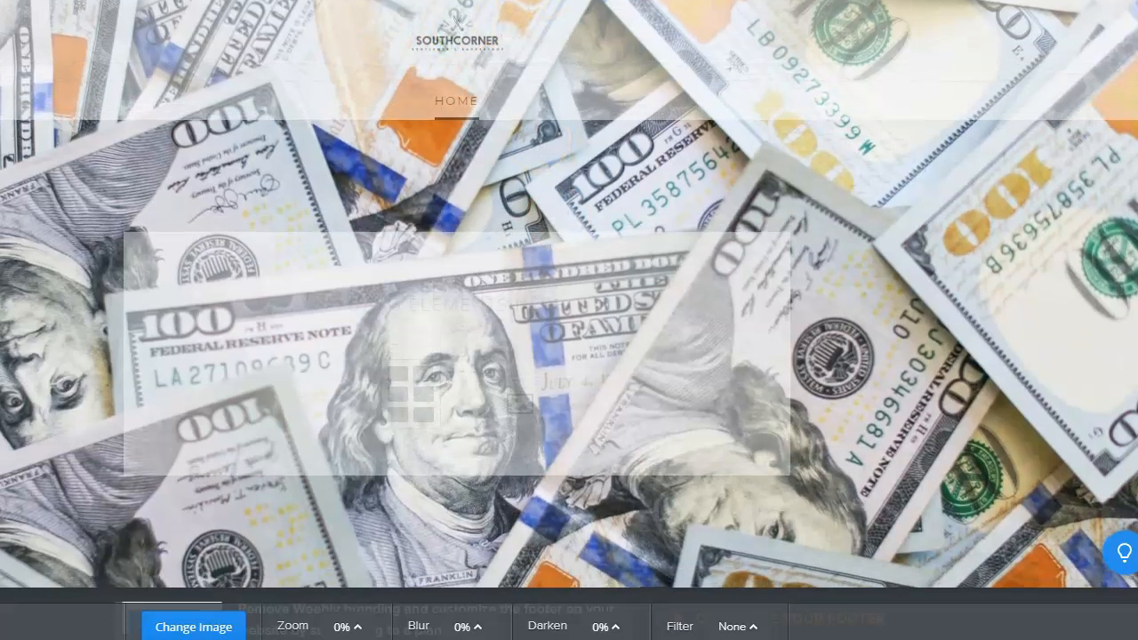
{"action": "left_click_drag", "start_coordinate": [502, 9], "coordinate": [502, 10]}
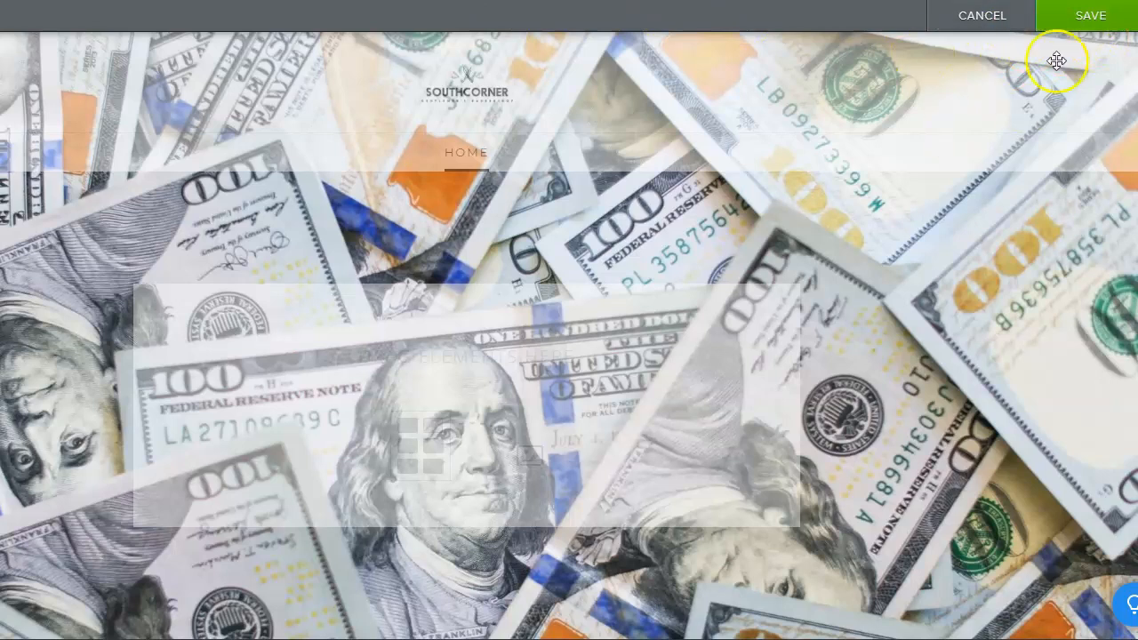
{"action": "left_click", "coordinate": [1089, 20]}
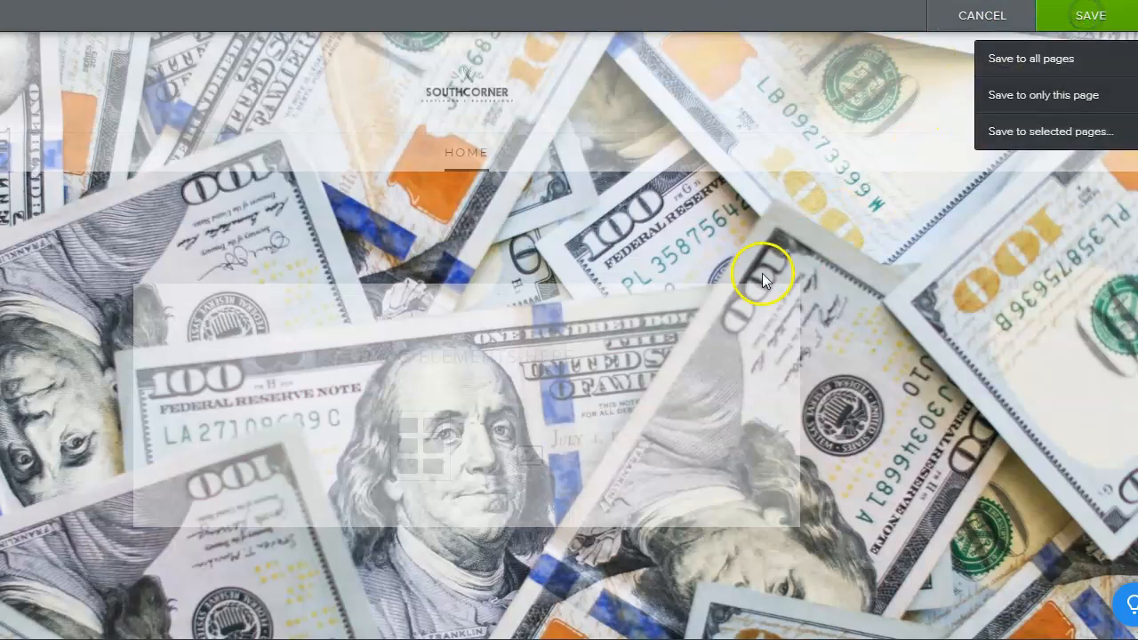
{"action": "left_click", "coordinate": [1073, 104]}
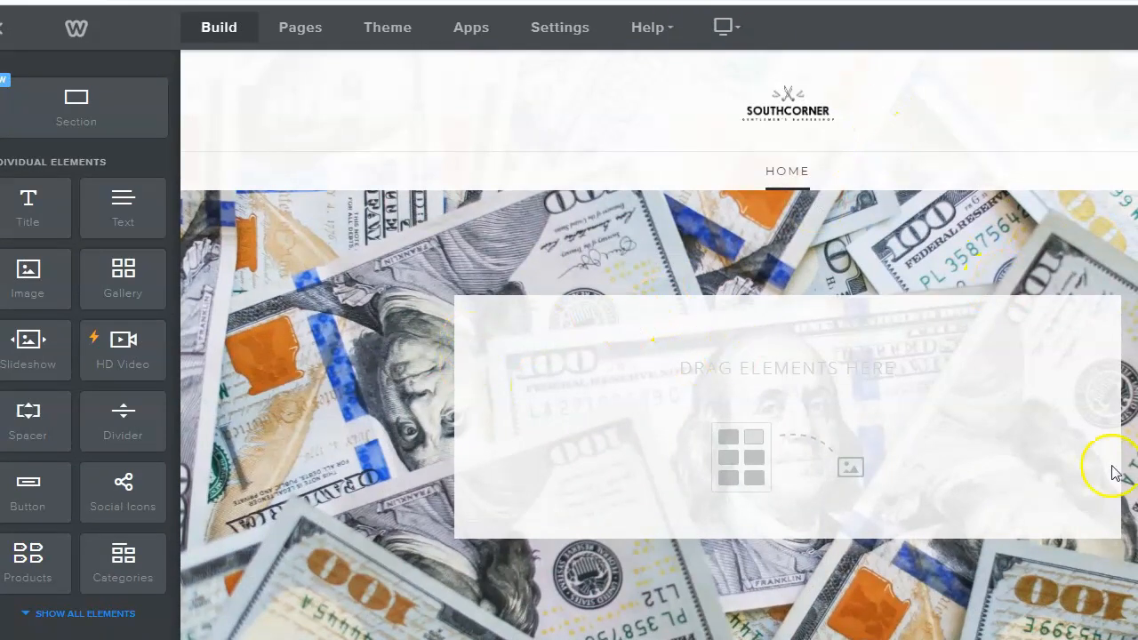
- Copy the red 'MAKE $10-$100 A DAY USING LEADSLEAP!' headline from the LeadsLeap page in Chrome
{"action": "mouse_move", "coordinate": [507, 639]}
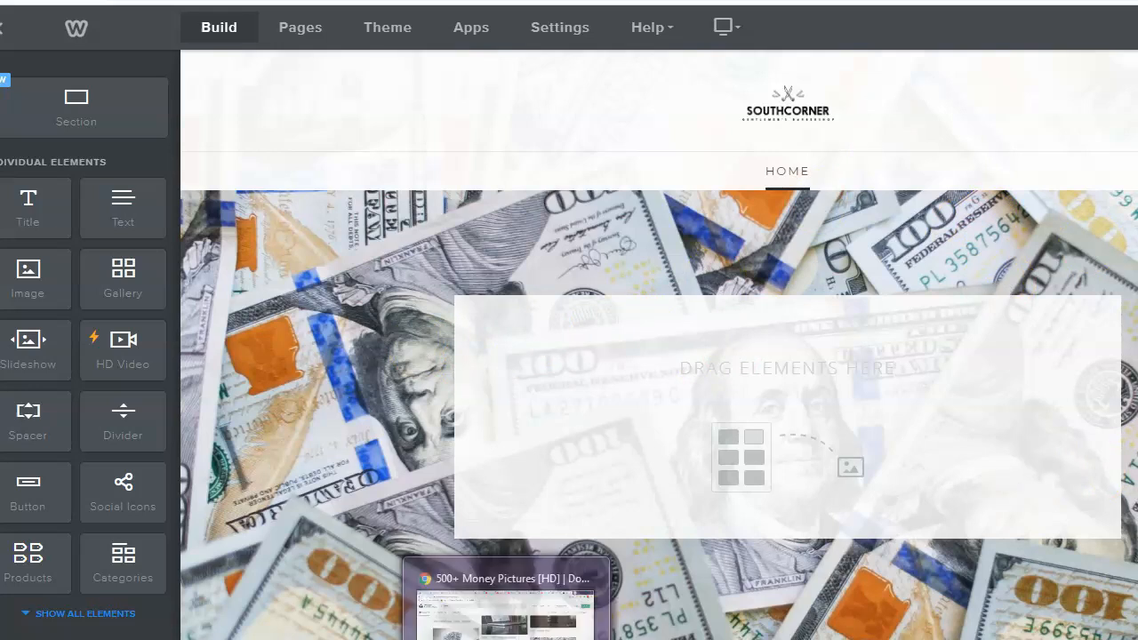
{"action": "left_click", "coordinate": [507, 618]}
{"action": "left_click", "coordinate": [978, 0]}
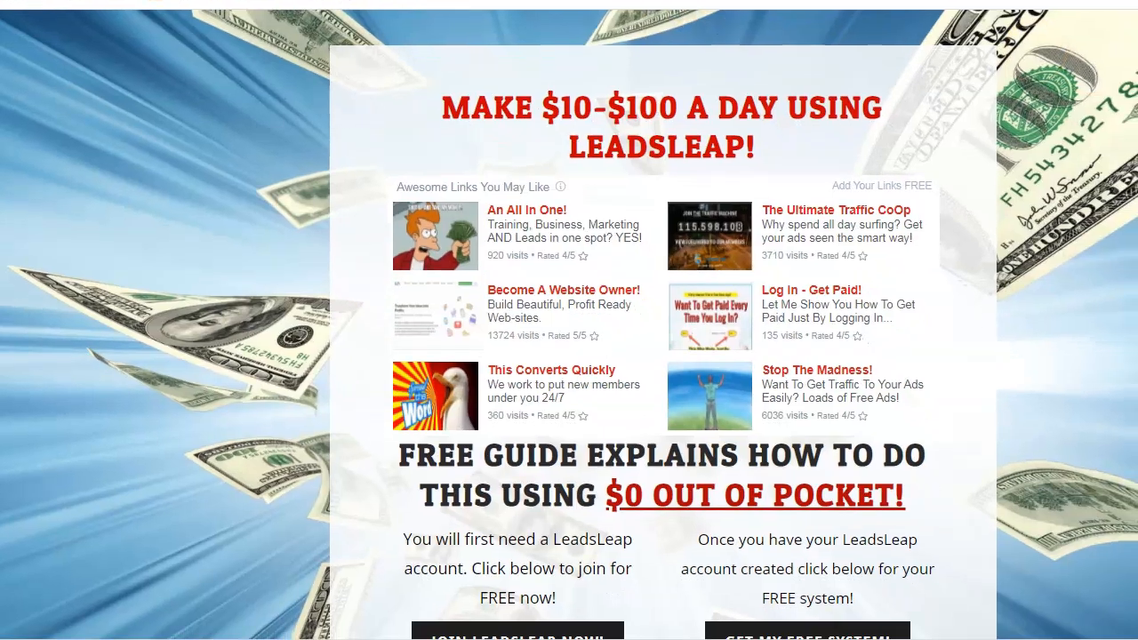
{"action": "scroll", "coordinate": [662, 342], "scroll_direction": "down", "scroll_amount": 1}
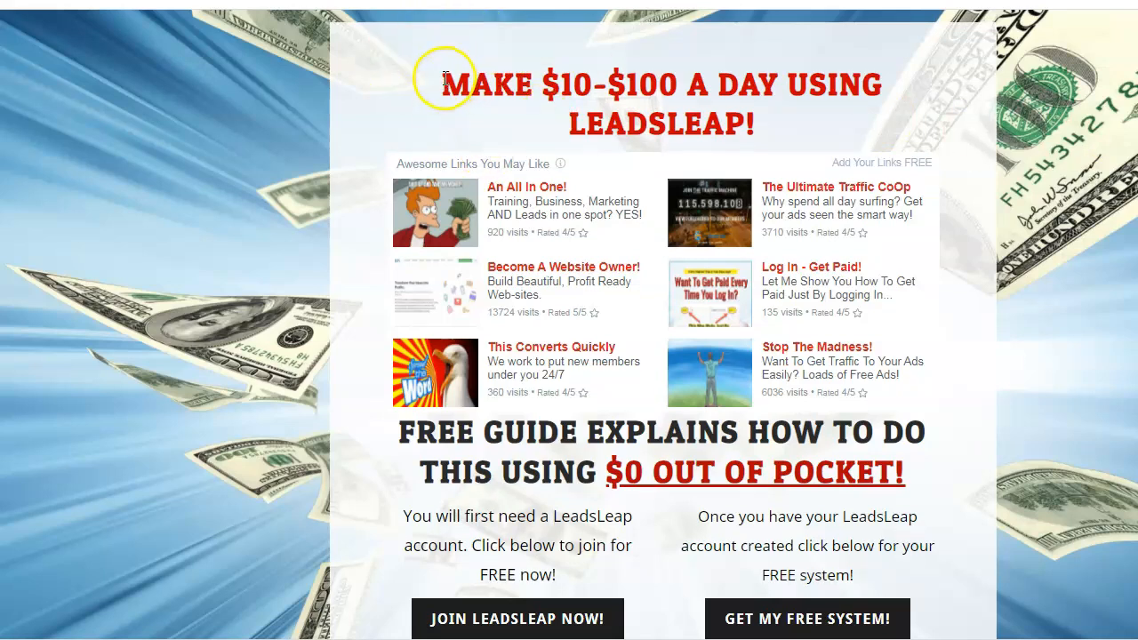
{"action": "left_click_drag", "start_coordinate": [445, 78], "coordinate": [767, 126]}
{"action": "right_click", "coordinate": [725, 82]}
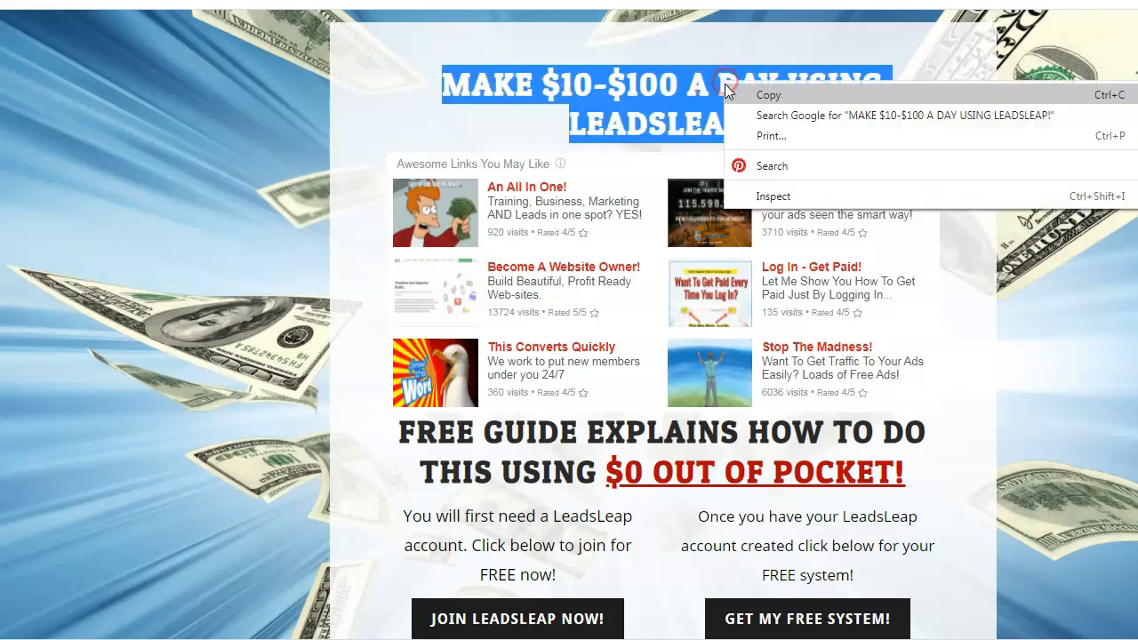
{"action": "left_click", "coordinate": [794, 95]}
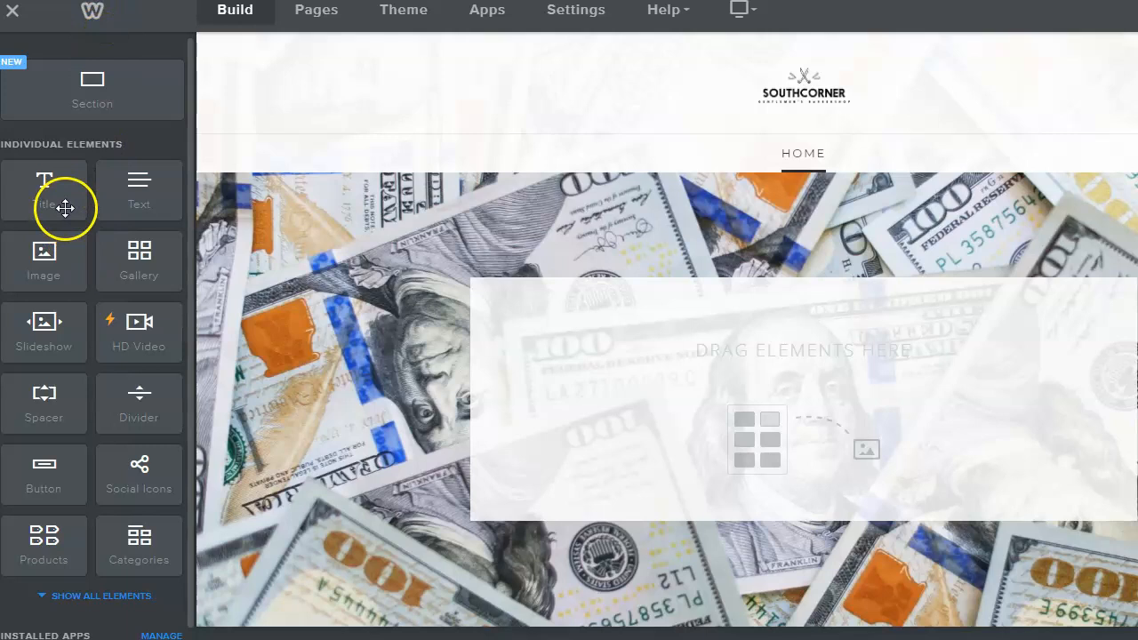
- Drop a Title element into the header and paste the 'MAKE $10-$100 A DAY USING LEADSLEAP!' headline into it
{"action": "left_click_drag", "start_coordinate": [52, 197], "coordinate": [796, 366]}
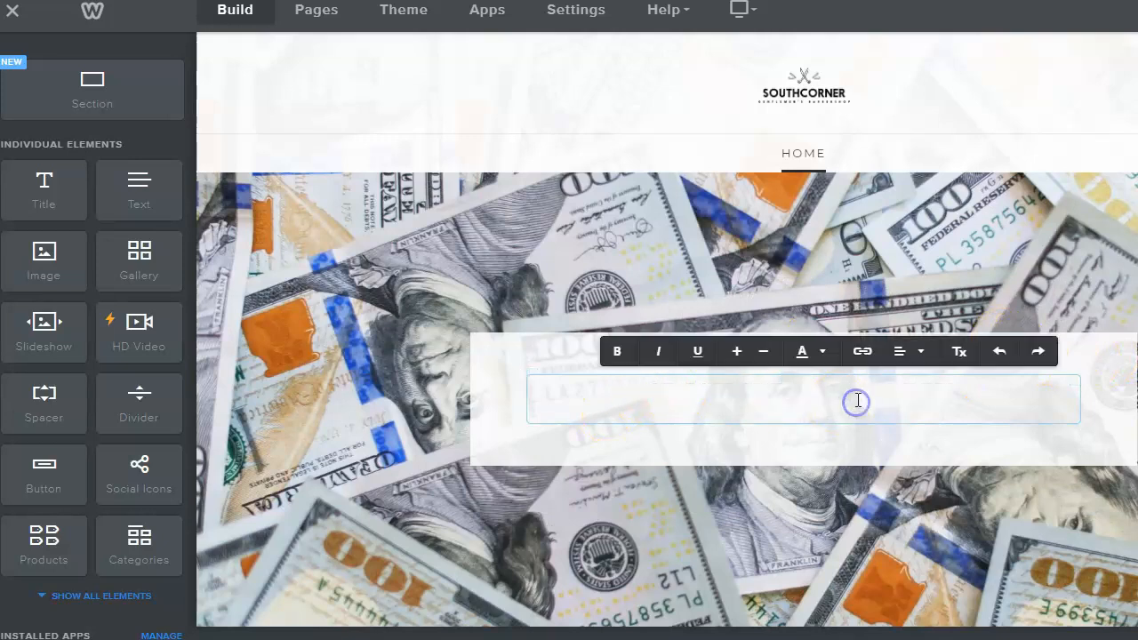
{"action": "key", "text": "ctrl+v"}
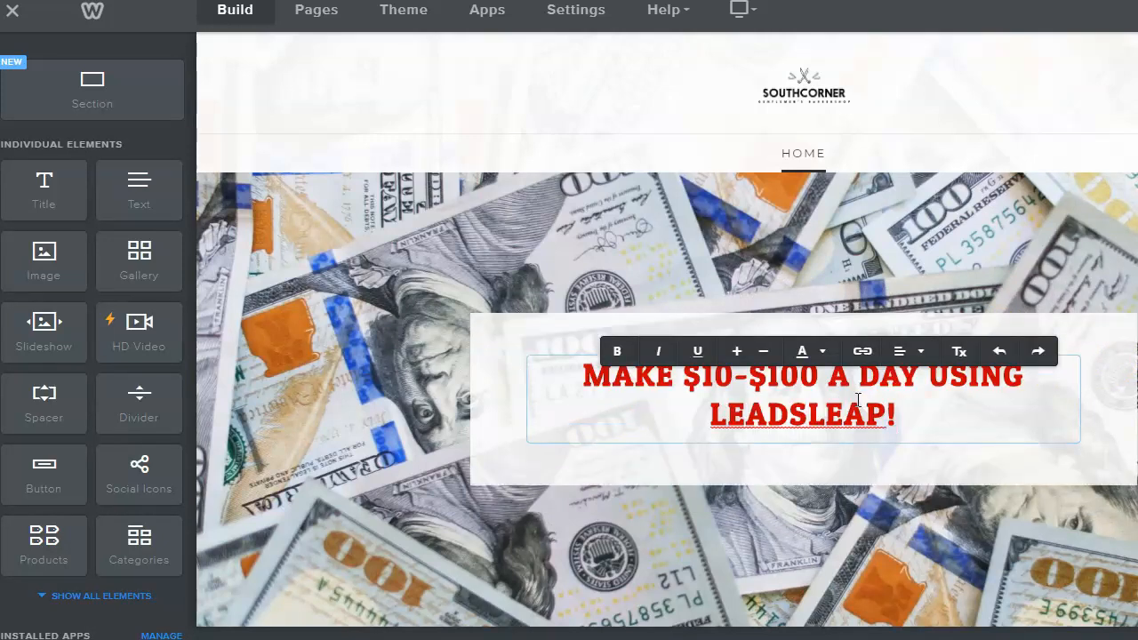
{"action": "left_click", "coordinate": [1068, 150]}
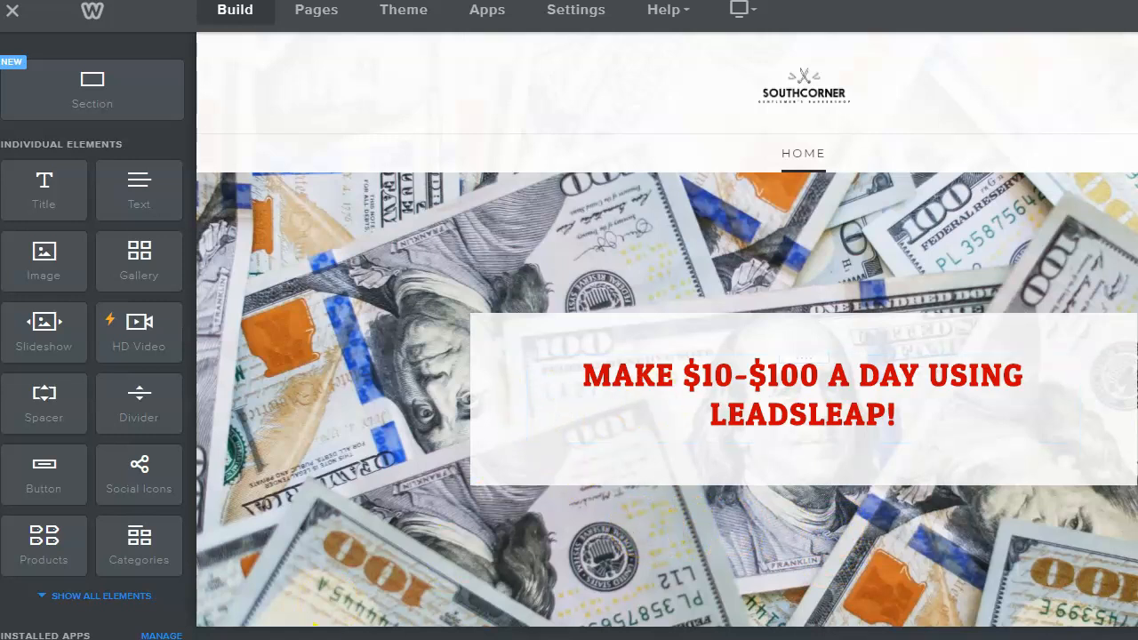
{"action": "left_click", "coordinate": [525, 596]}
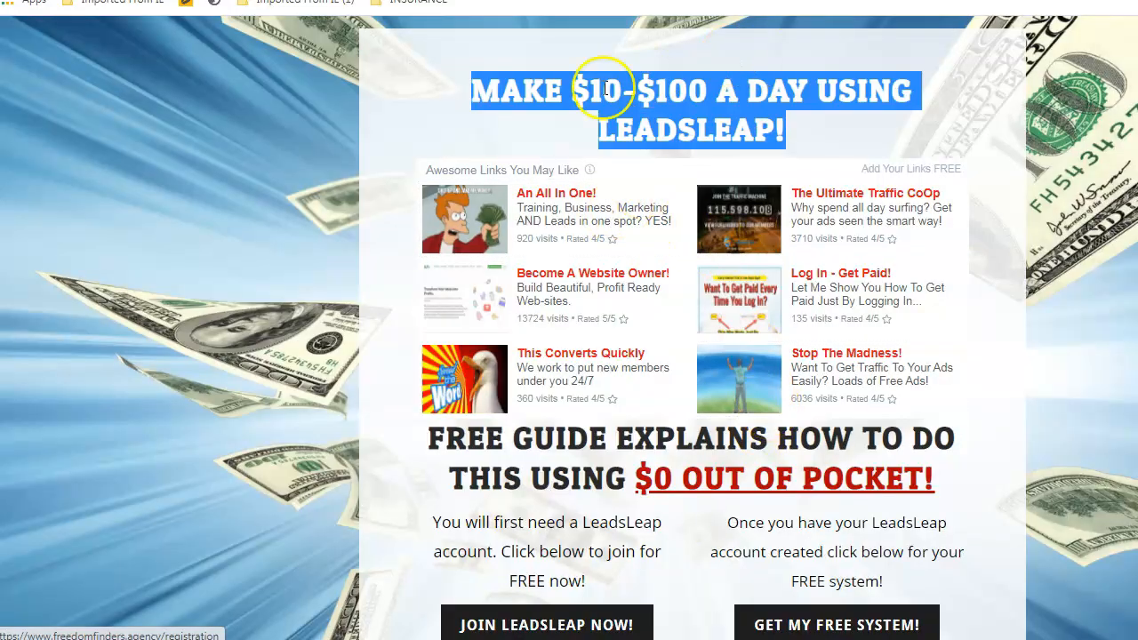
- Clear the headline selection and scroll LeadsLeap down to the My Landing Pages campaign list
{"action": "left_click", "coordinate": [857, 111]}
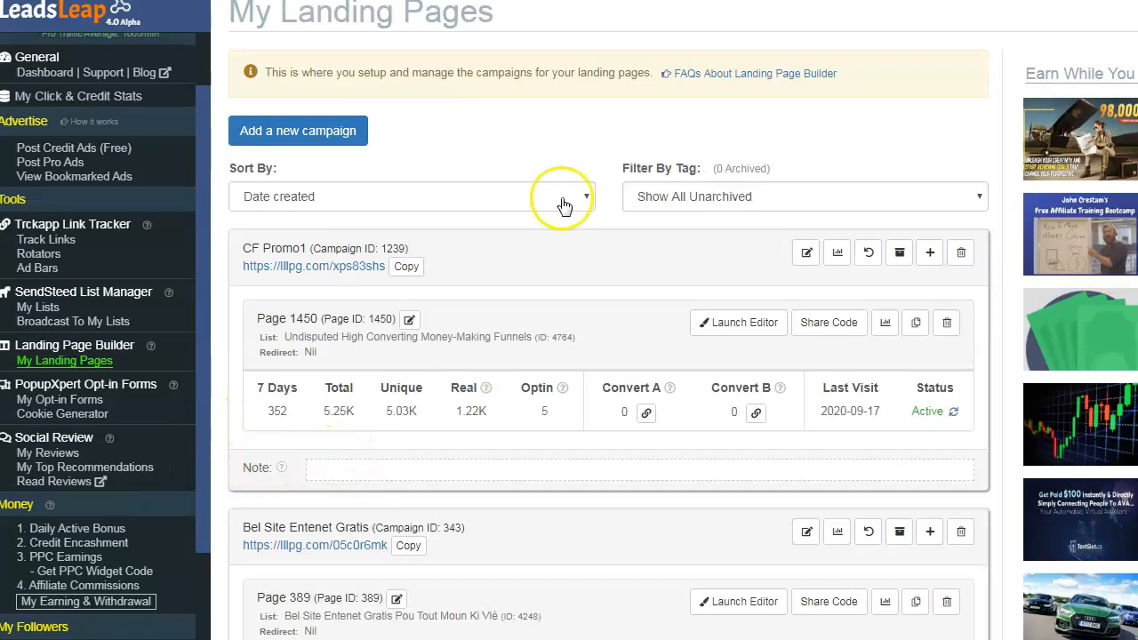
{"action": "scroll", "coordinate": [200, 311], "scroll_direction": "down", "scroll_amount": 3}
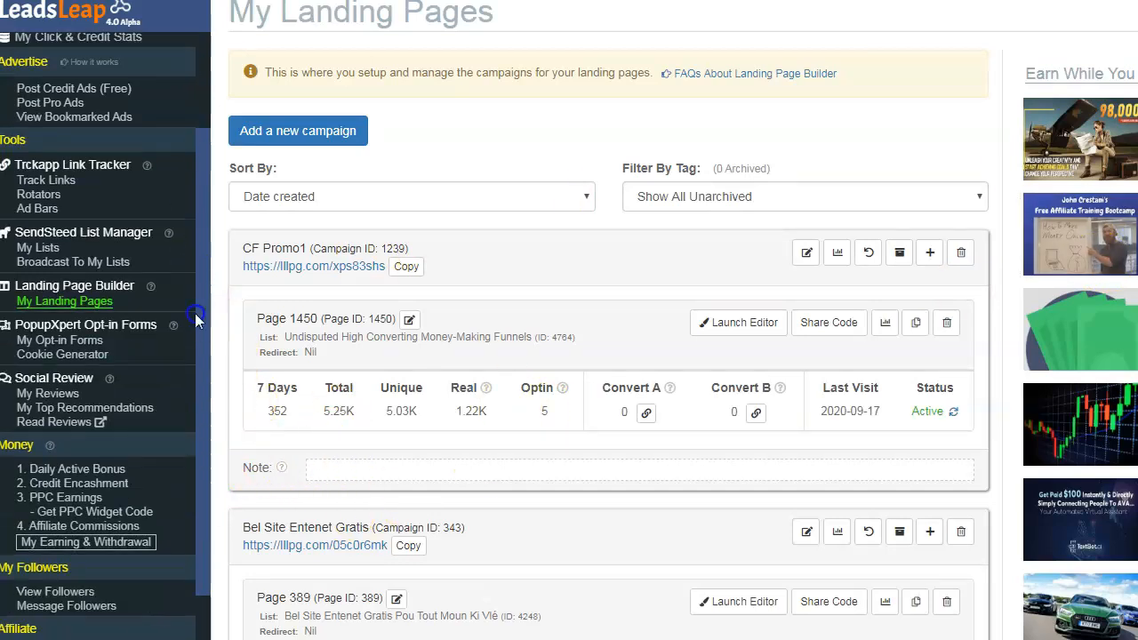
{"action": "scroll", "coordinate": [190, 386], "scroll_direction": "down", "scroll_amount": 1}
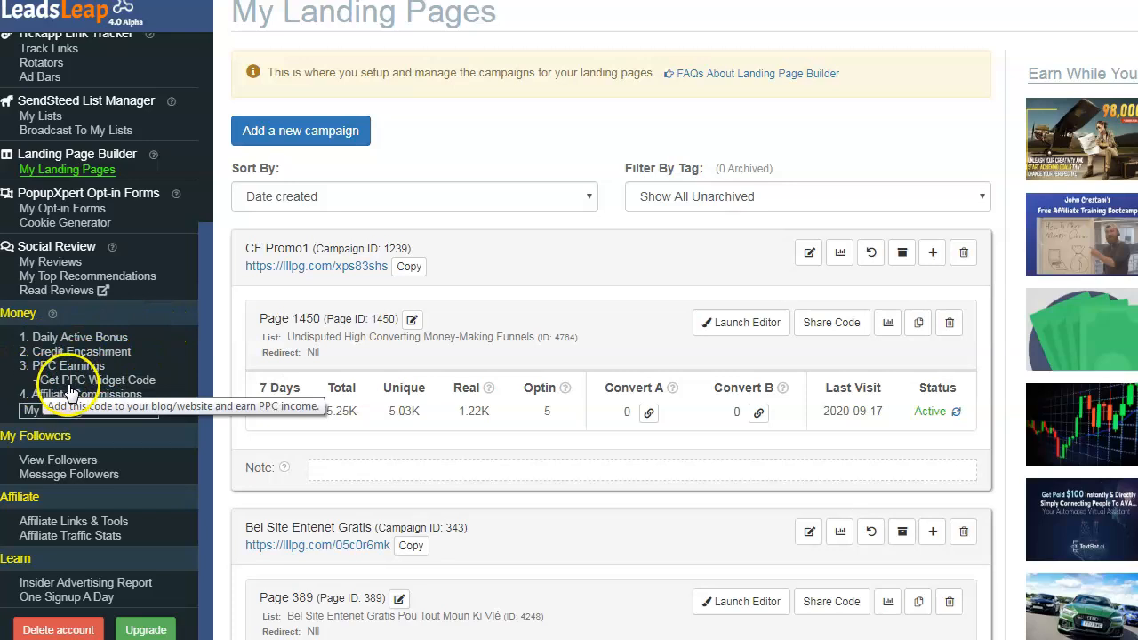
- Open the PPC Widget generator and settle on Responsive, 6 ads, and All Categories
{"action": "left_click", "coordinate": [78, 383]}
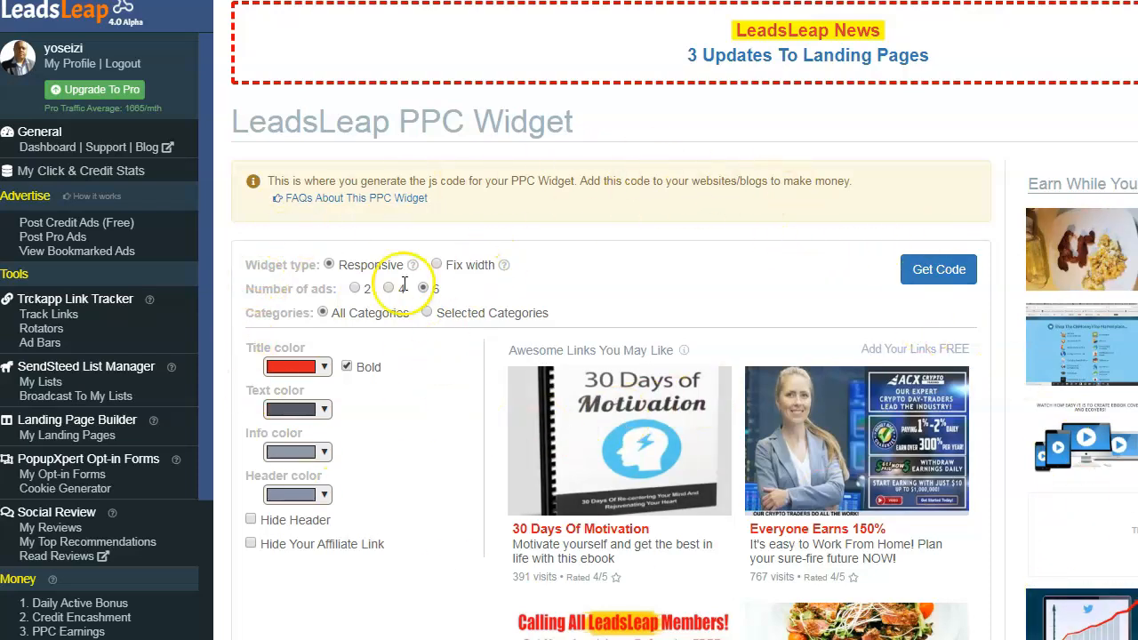
{"action": "left_click_drag", "start_coordinate": [242, 265], "coordinate": [244, 239]}
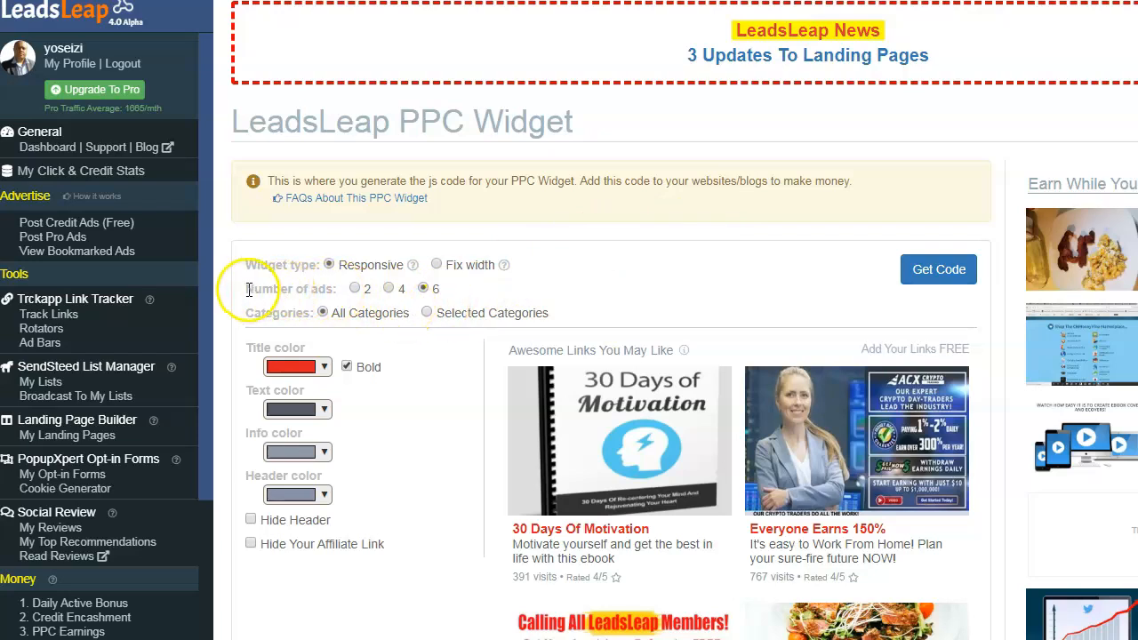
{"action": "left_click_drag", "start_coordinate": [245, 289], "coordinate": [441, 291]}
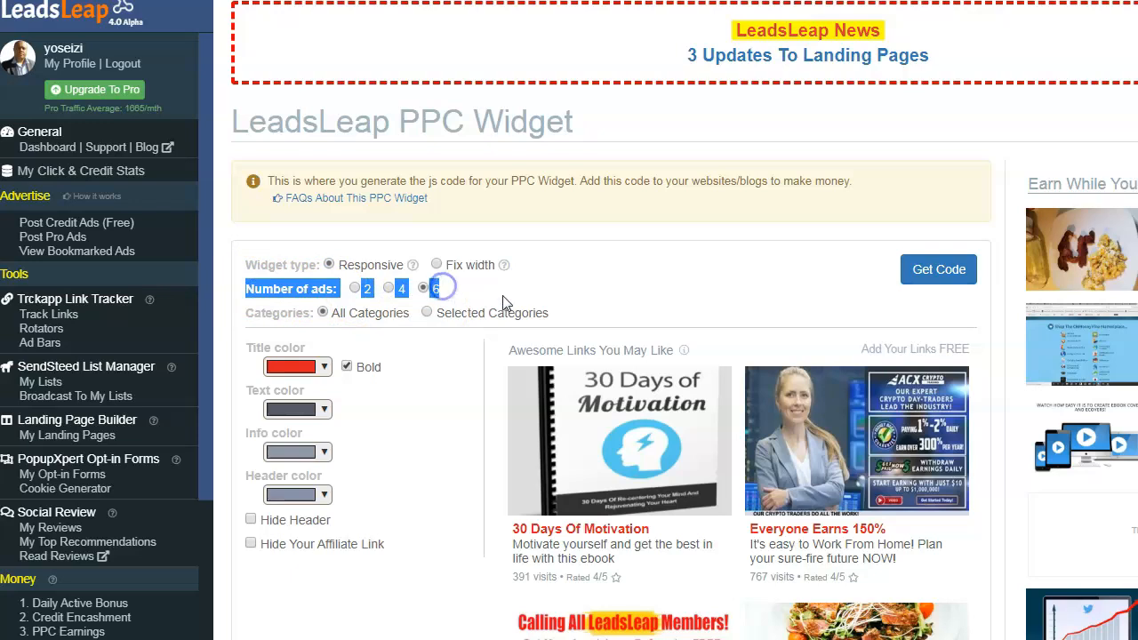
{"action": "left_click", "coordinate": [456, 292]}
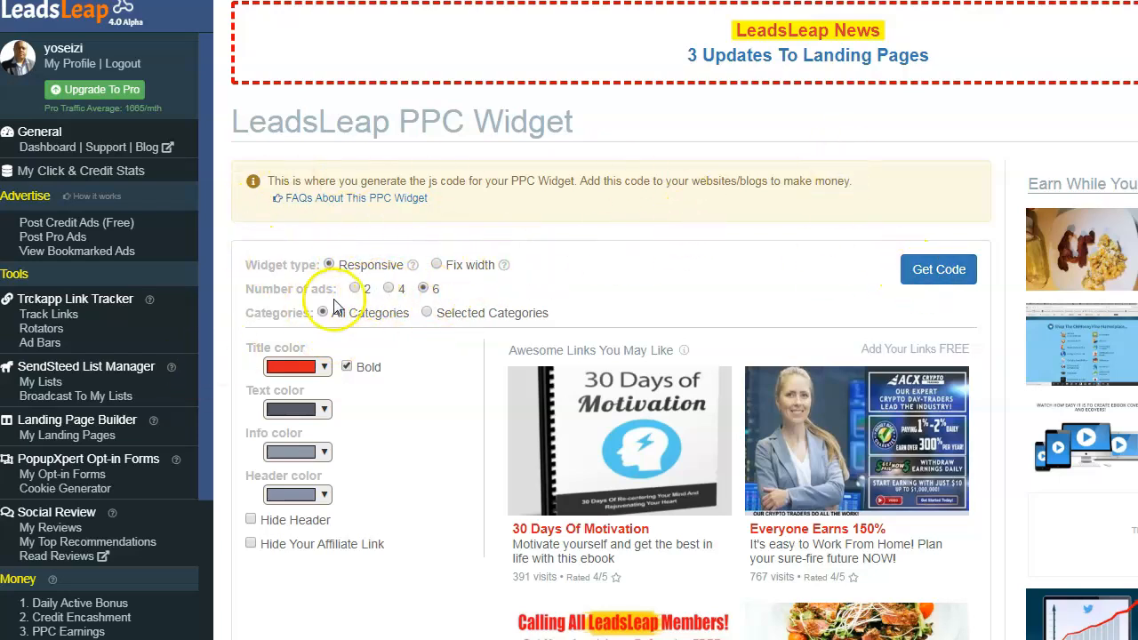
{"action": "left_click", "coordinate": [389, 289]}
{"action": "left_click", "coordinate": [423, 289]}
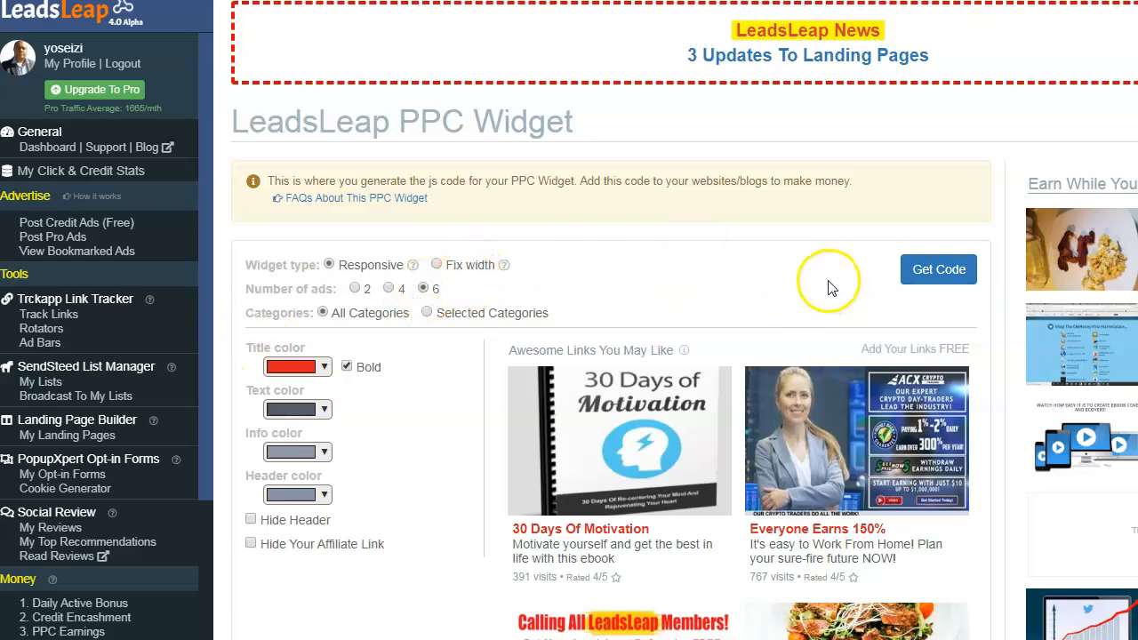
{"action": "left_click", "coordinate": [426, 316]}
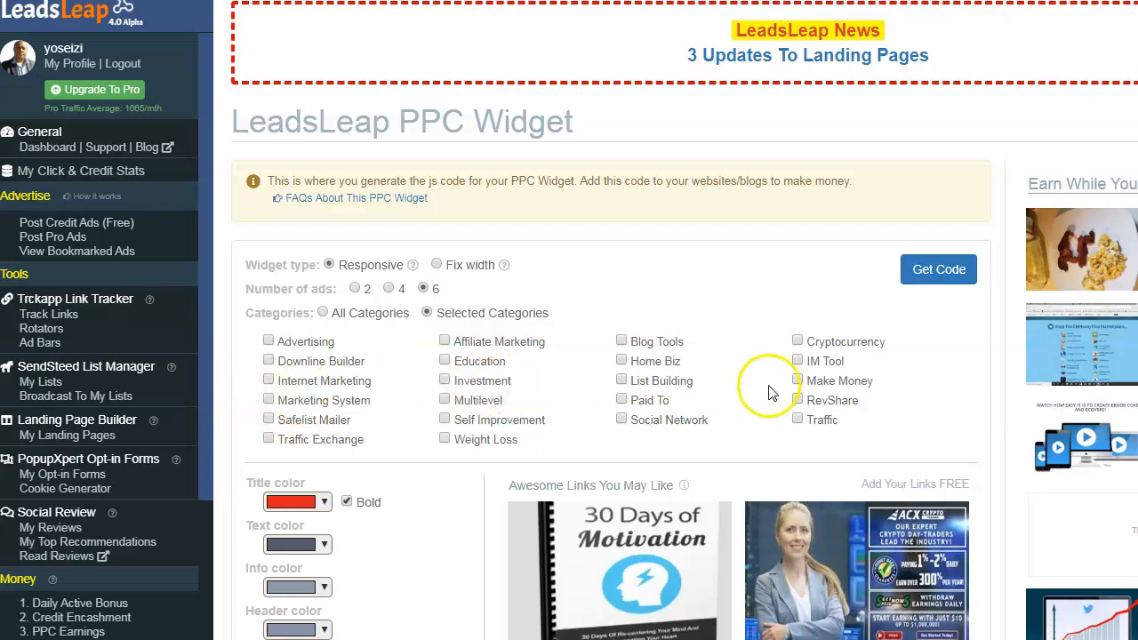
{"action": "left_click", "coordinate": [325, 314]}
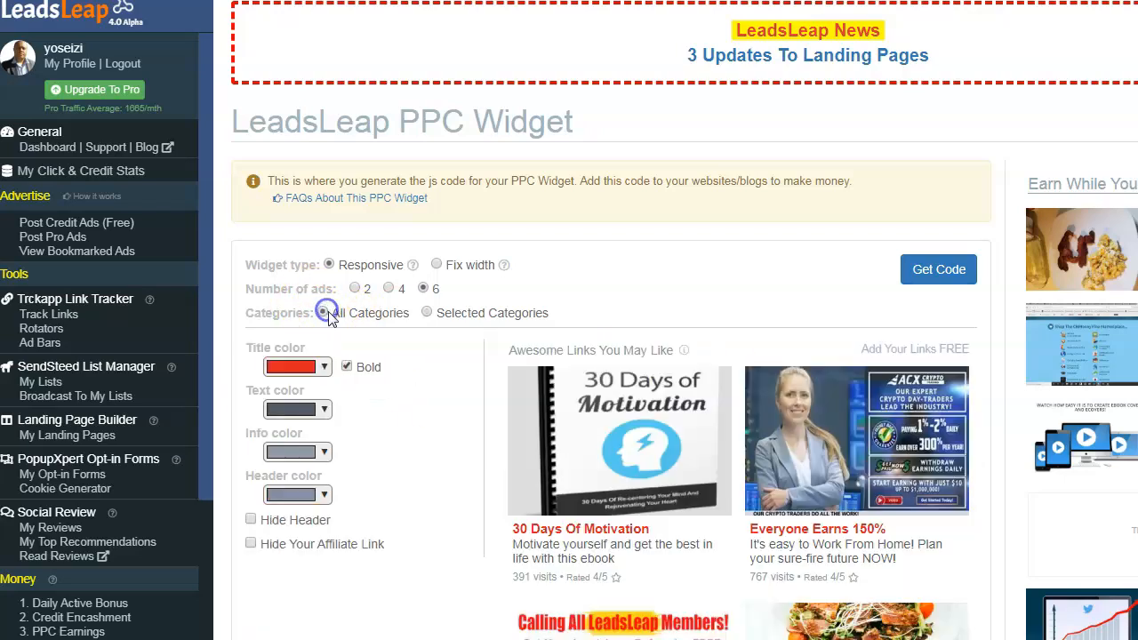
- Generate the PPC widget code, copy the script, and close the Widget Code window
{"action": "left_click", "coordinate": [943, 276]}
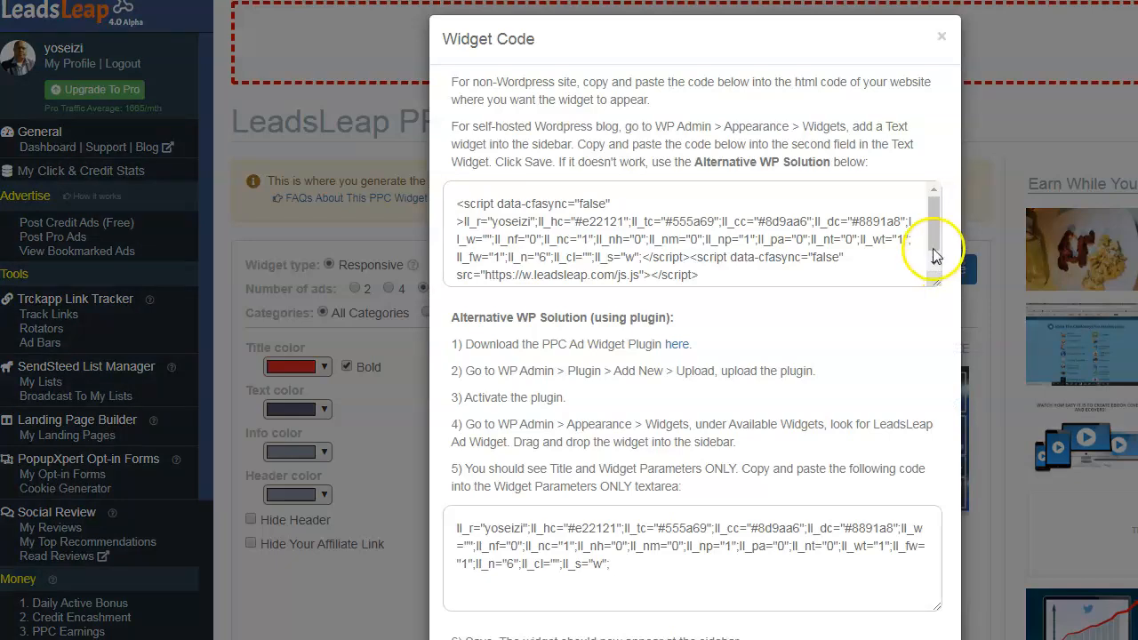
{"action": "left_click_drag", "start_coordinate": [935, 228], "coordinate": [936, 240]}
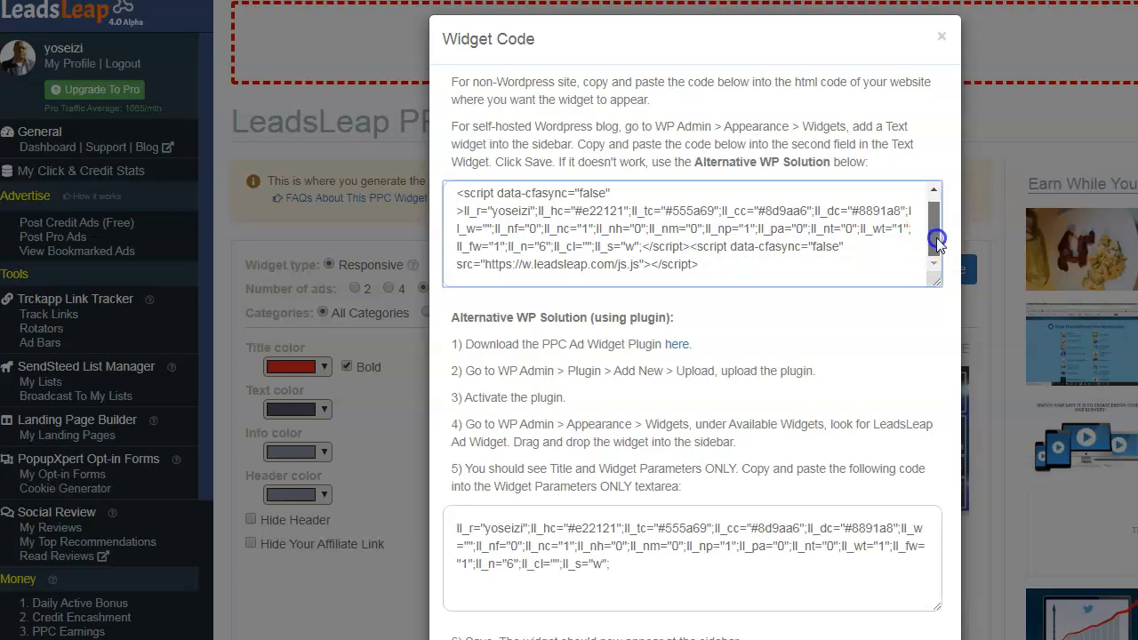
{"action": "left_click_drag", "start_coordinate": [729, 271], "coordinate": [440, 174]}
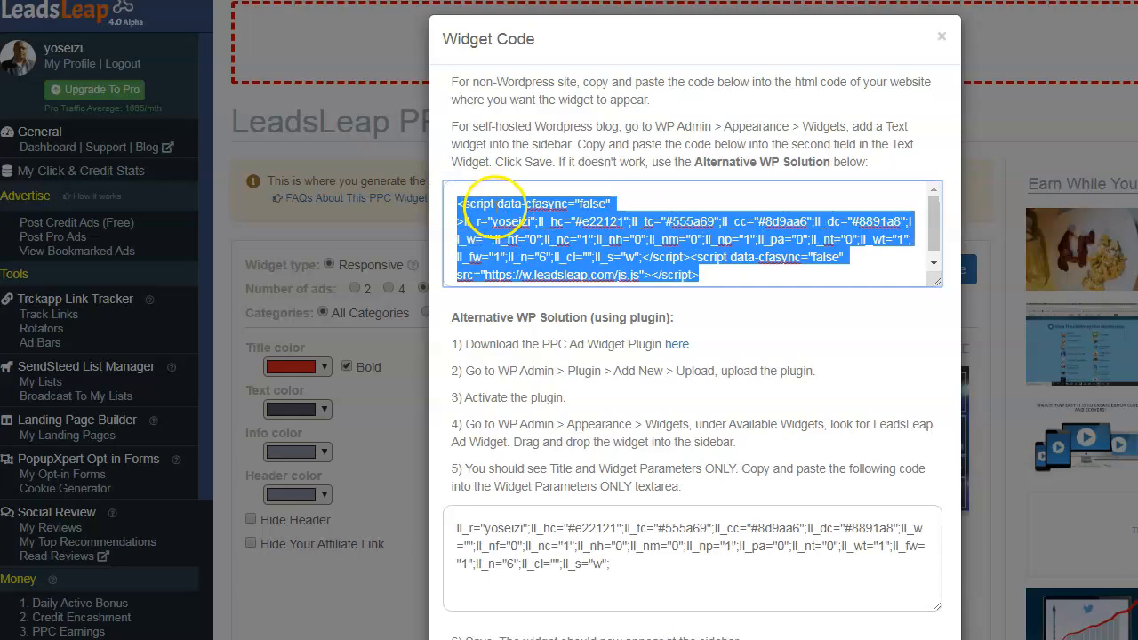
{"action": "right_click", "coordinate": [514, 210]}
{"action": "left_click", "coordinate": [539, 244]}
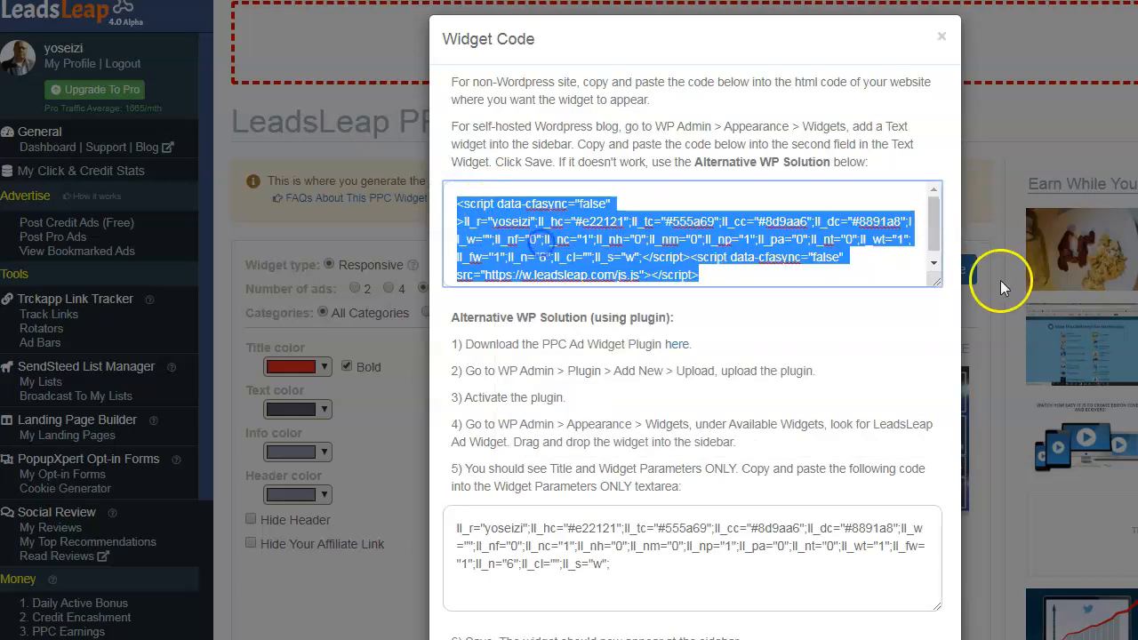
{"action": "left_click_drag", "start_coordinate": [936, 230], "coordinate": [941, 271]}
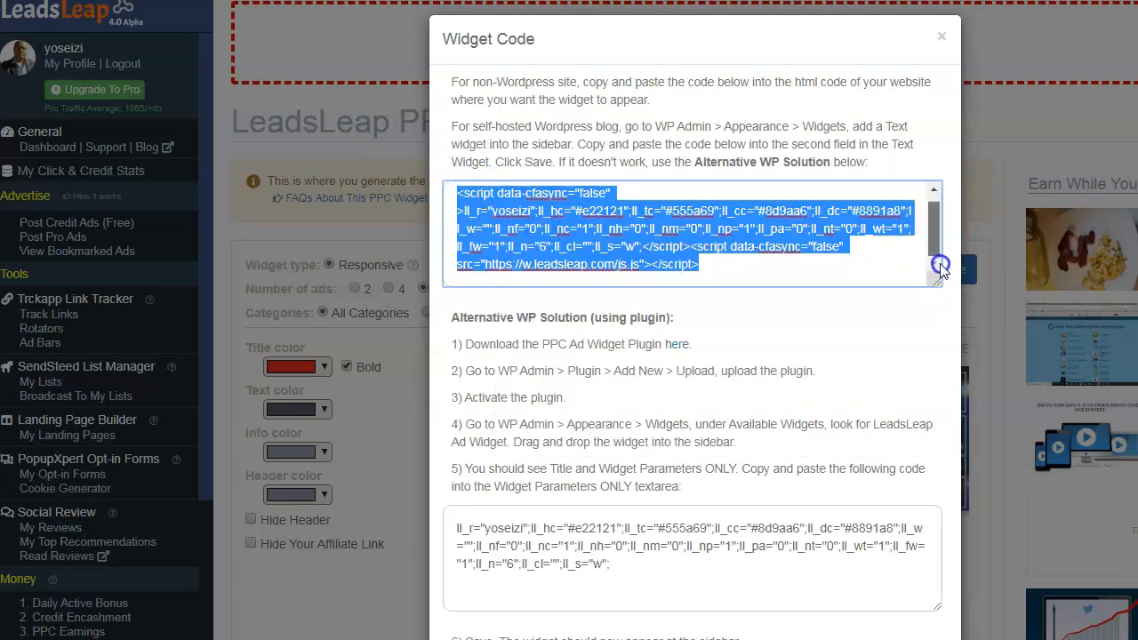
{"action": "left_click", "coordinate": [945, 40]}
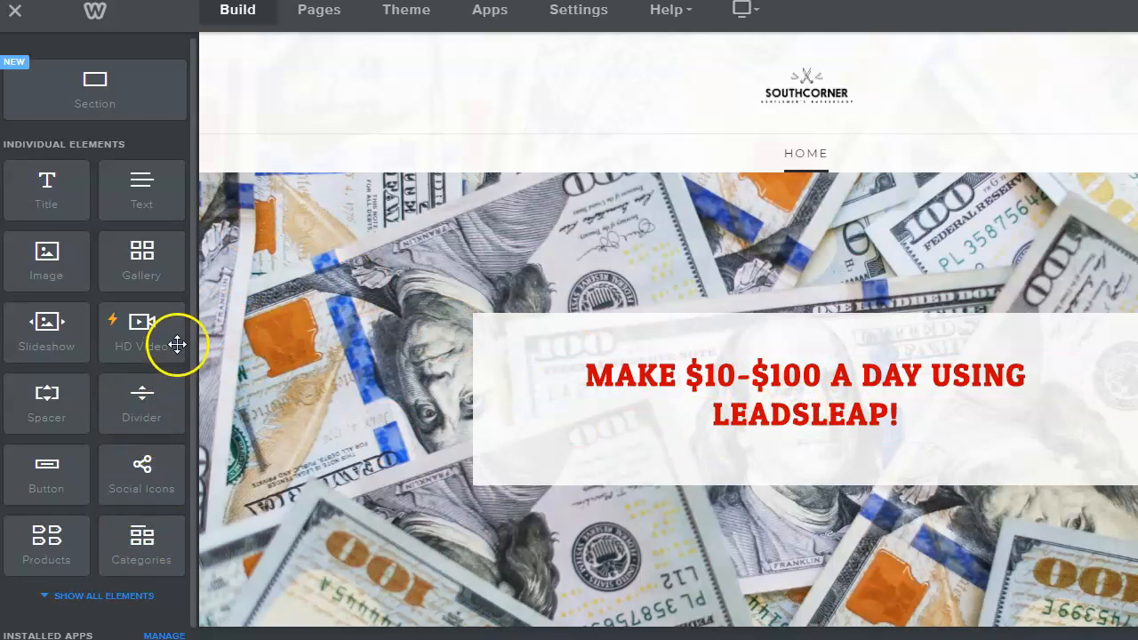
- Add an Embed Code element under the headline containing the pasted LeadsLeap widget script
{"action": "scroll", "coordinate": [178, 345], "scroll_direction": "down", "scroll_amount": 1}
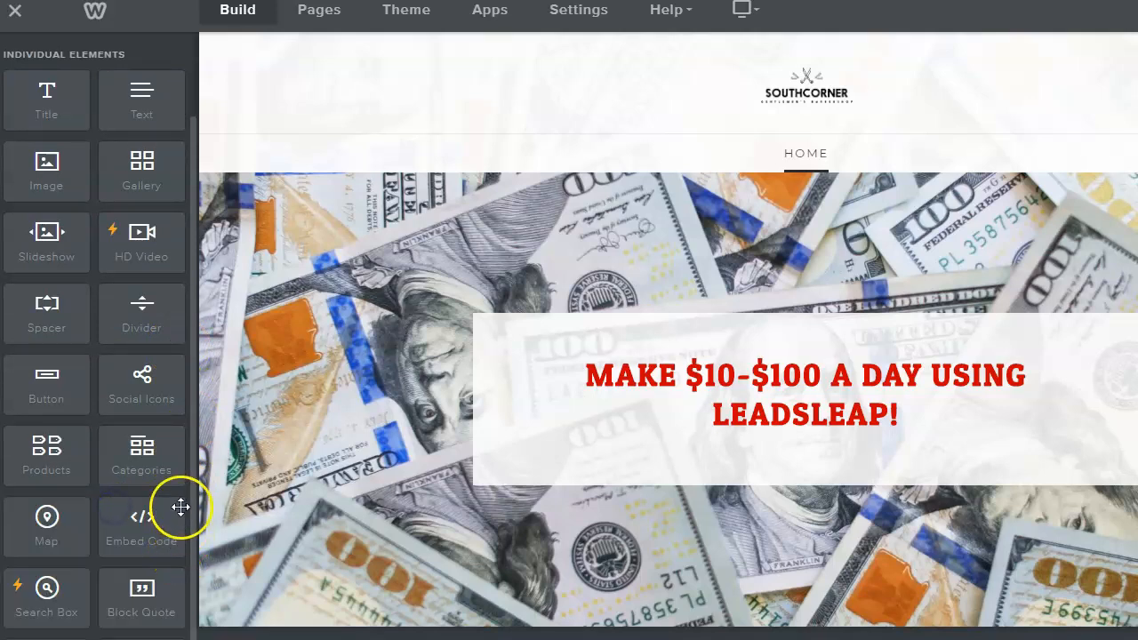
{"action": "scroll", "coordinate": [164, 494], "scroll_direction": "down", "scroll_amount": 1}
{"action": "left_click_drag", "start_coordinate": [142, 451], "coordinate": [797, 488]}
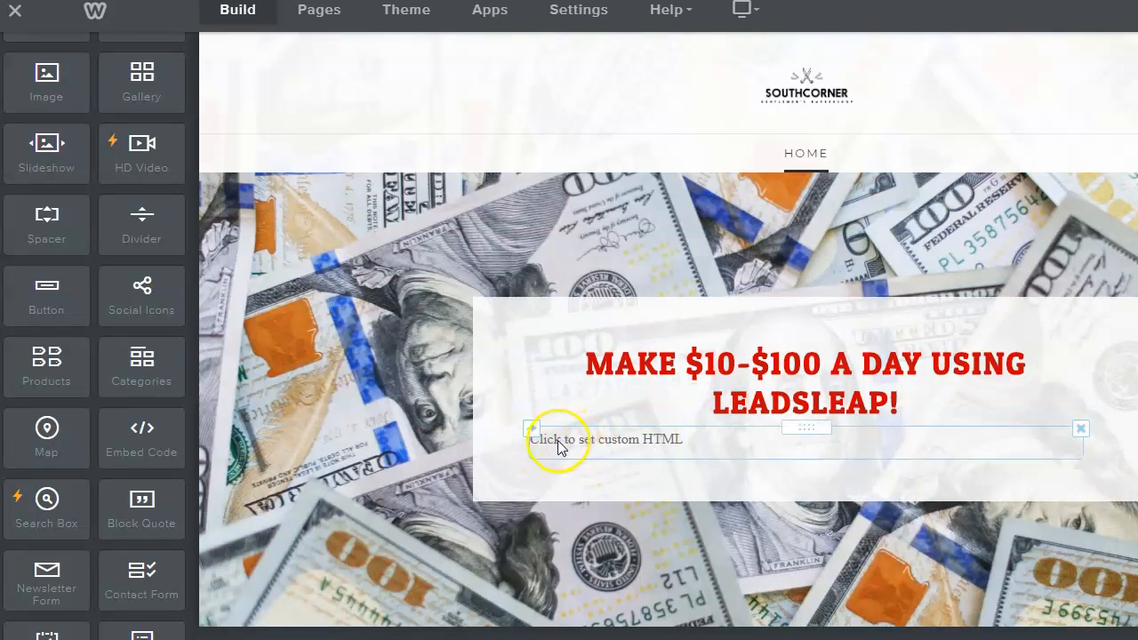
{"action": "left_click", "coordinate": [547, 447]}
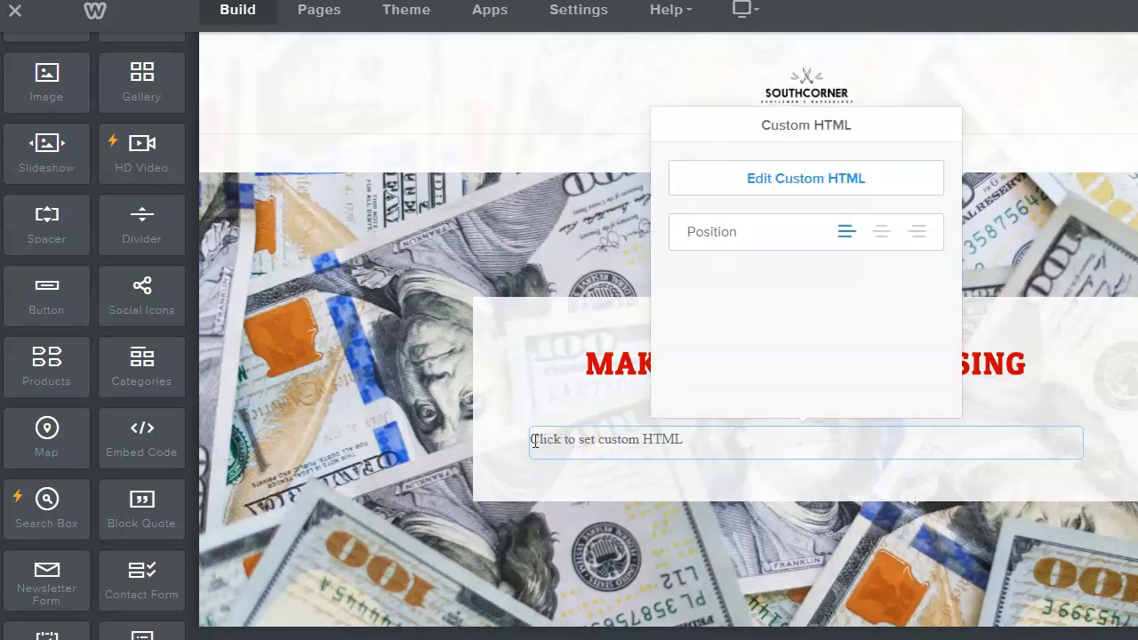
{"action": "left_click", "coordinate": [816, 180]}
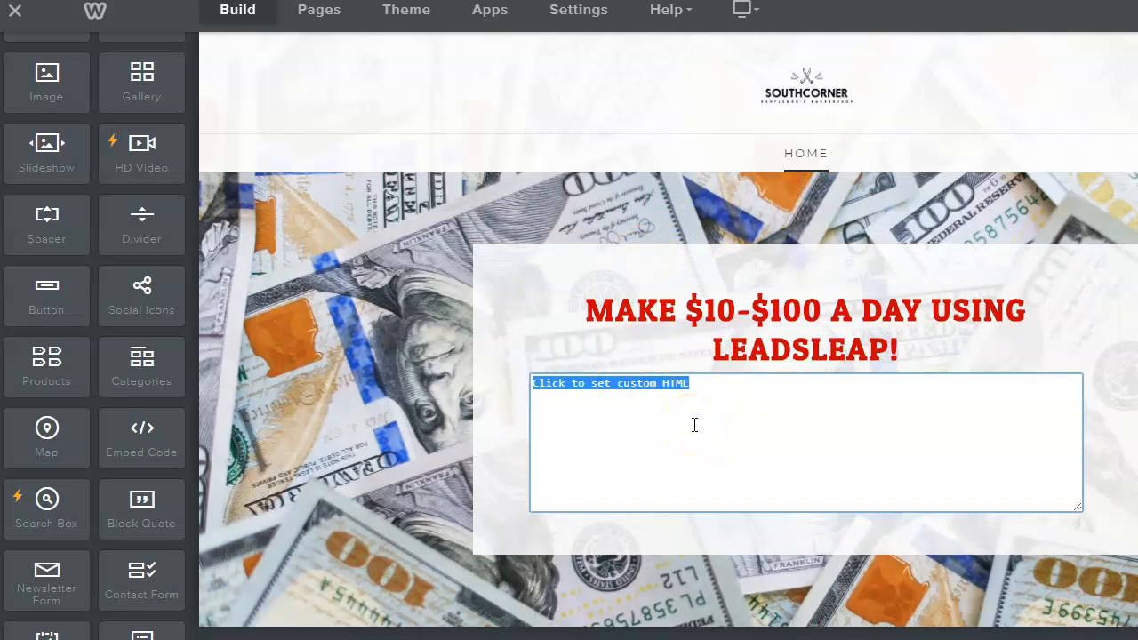
{"action": "key", "text": "ctrl+v"}
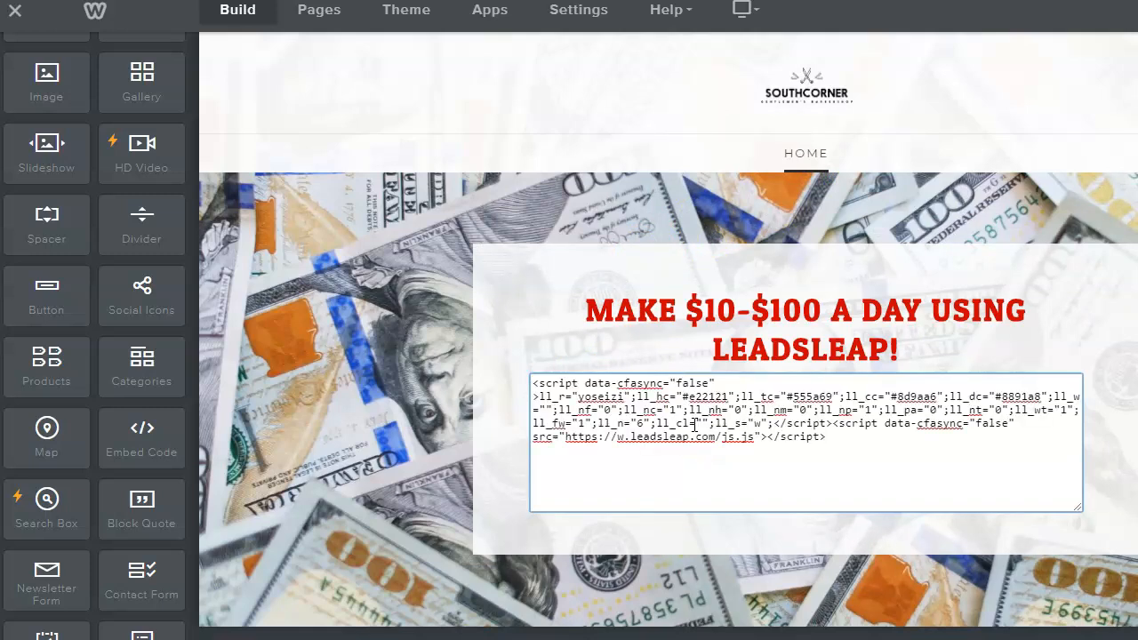
{"action": "left_click", "coordinate": [1099, 297]}
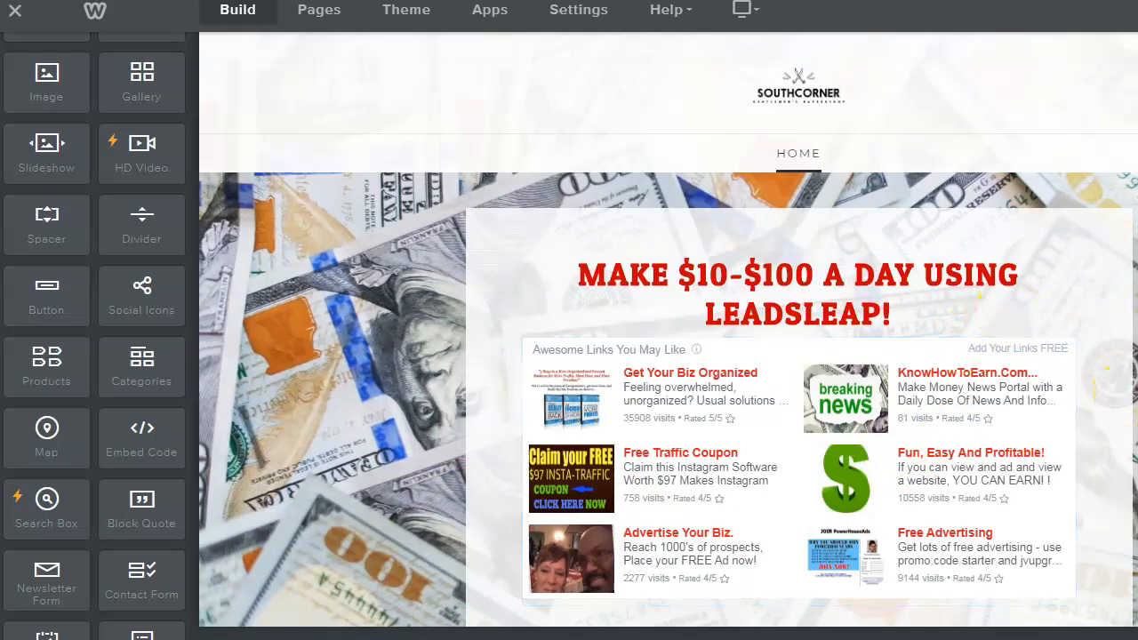
{"action": "scroll", "coordinate": [546, 470], "scroll_direction": "down", "scroll_amount": 1}
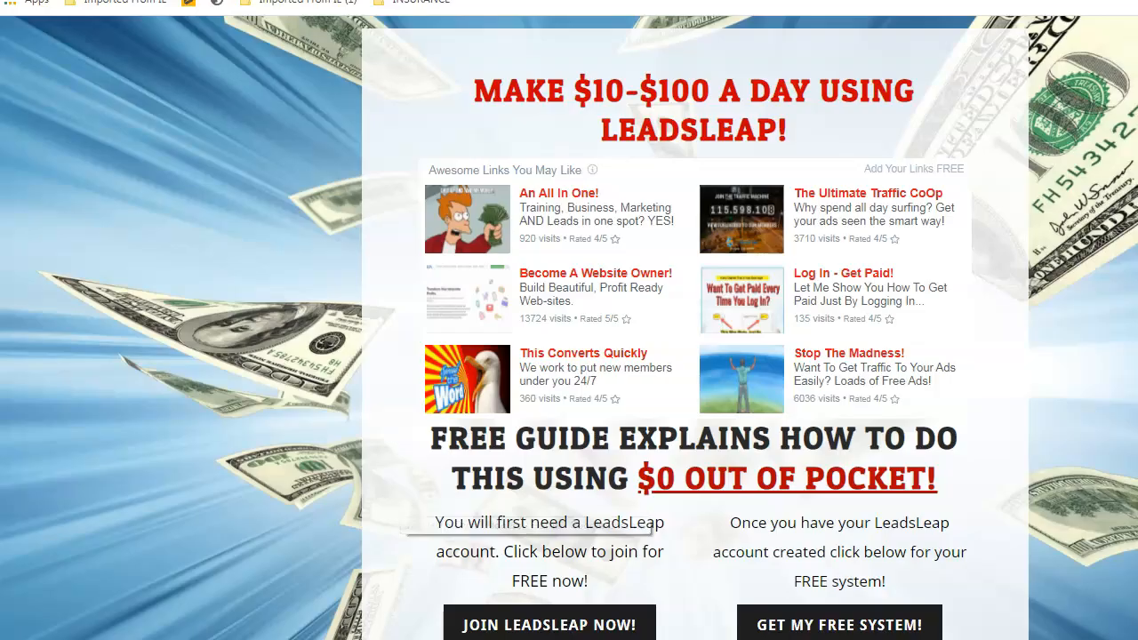
{"action": "left_click", "coordinate": [531, 605]}
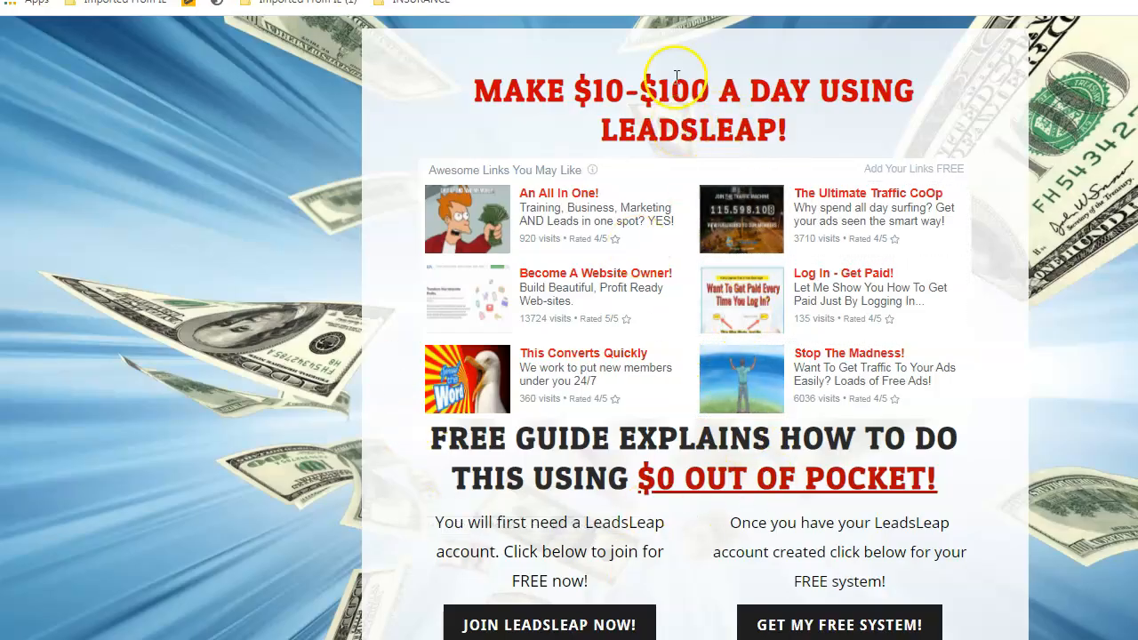
- Copy the heading 'FREE GUIDE EXPLAINS HOW TO DO THIS USING $0 OUT OF POCKET!' from the reference page
{"action": "left_click_drag", "start_coordinate": [469, 87], "coordinate": [817, 160]}
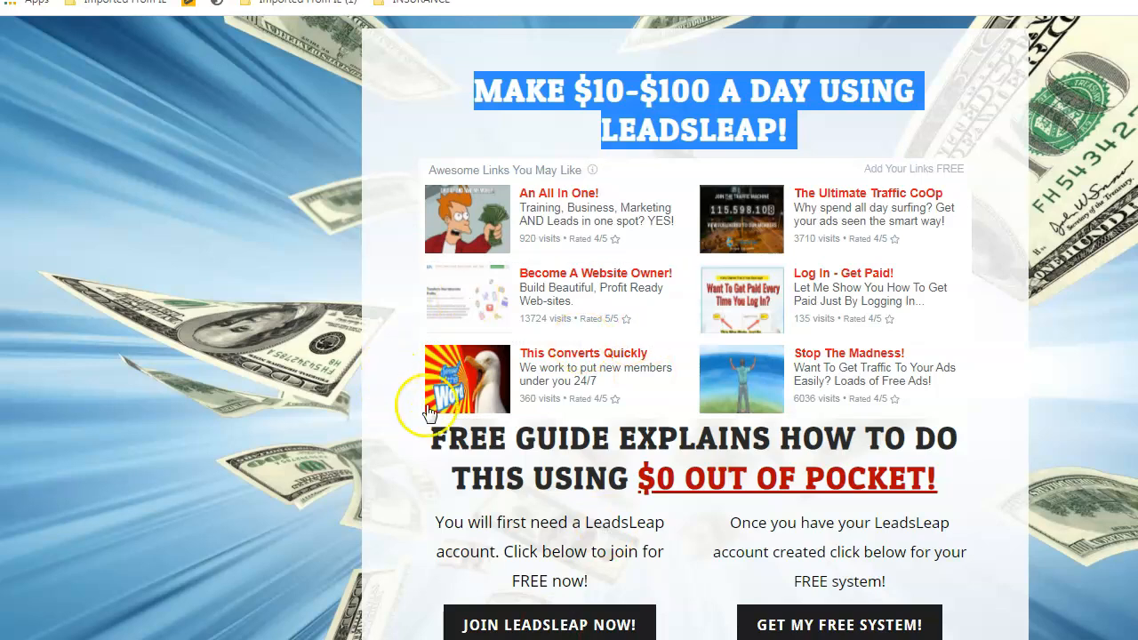
{"action": "left_click_drag", "start_coordinate": [431, 437], "coordinate": [944, 478]}
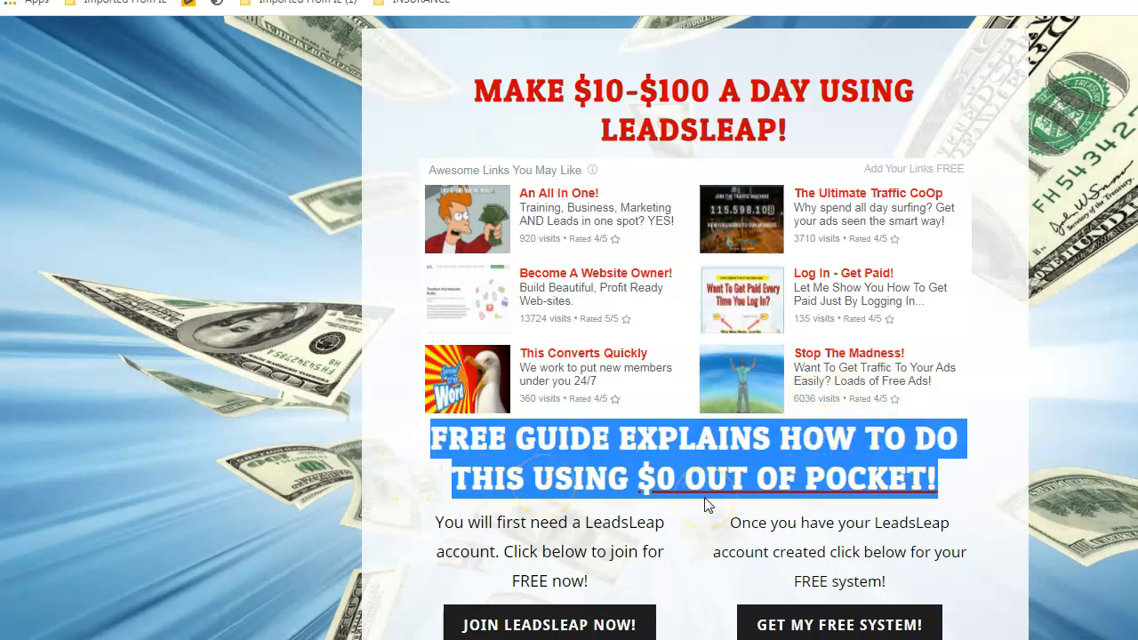
{"action": "right_click", "coordinate": [611, 452]}
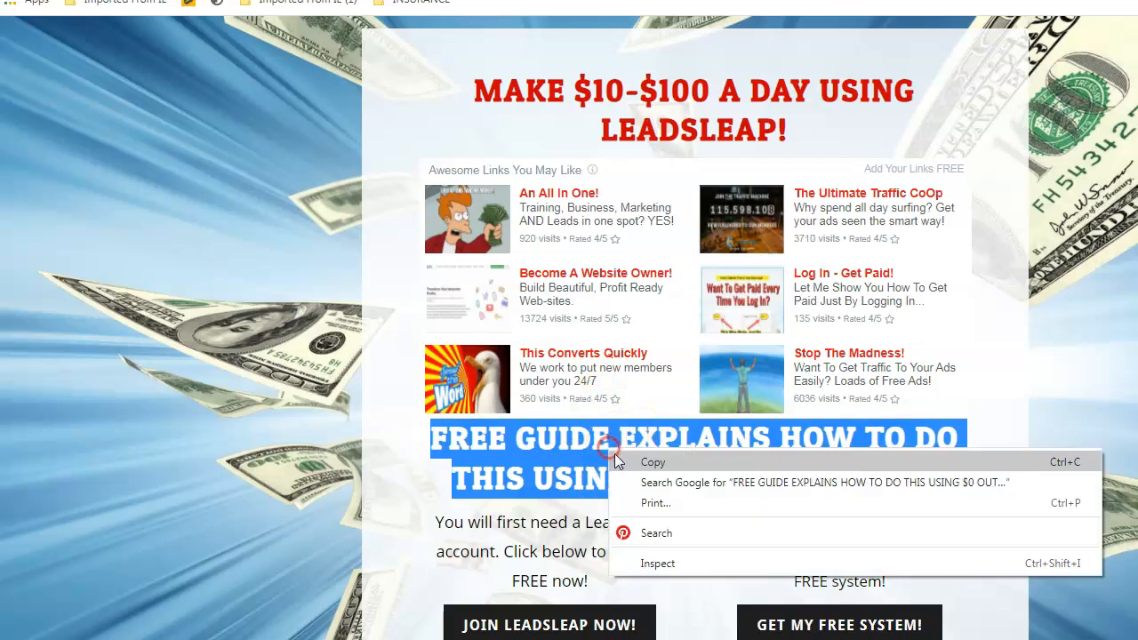
{"action": "left_click", "coordinate": [653, 464]}
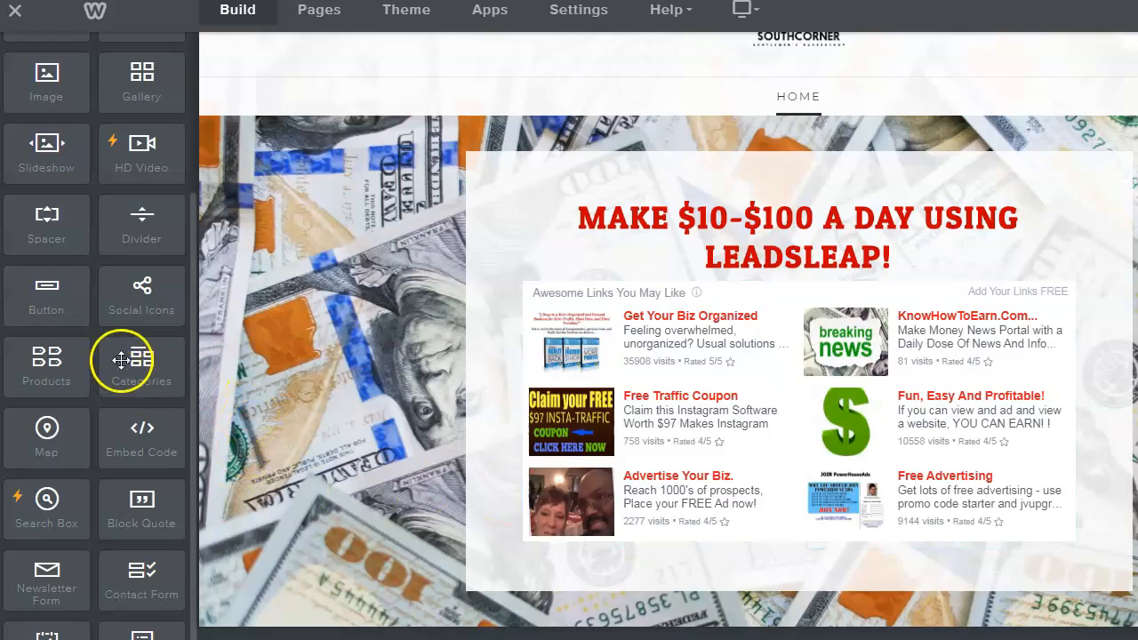
- Add a Title element under the ad widget and paste the copied 'FREE GUIDE…' heading into it
{"action": "scroll", "coordinate": [115, 373], "scroll_direction": "up", "scroll_amount": 3}
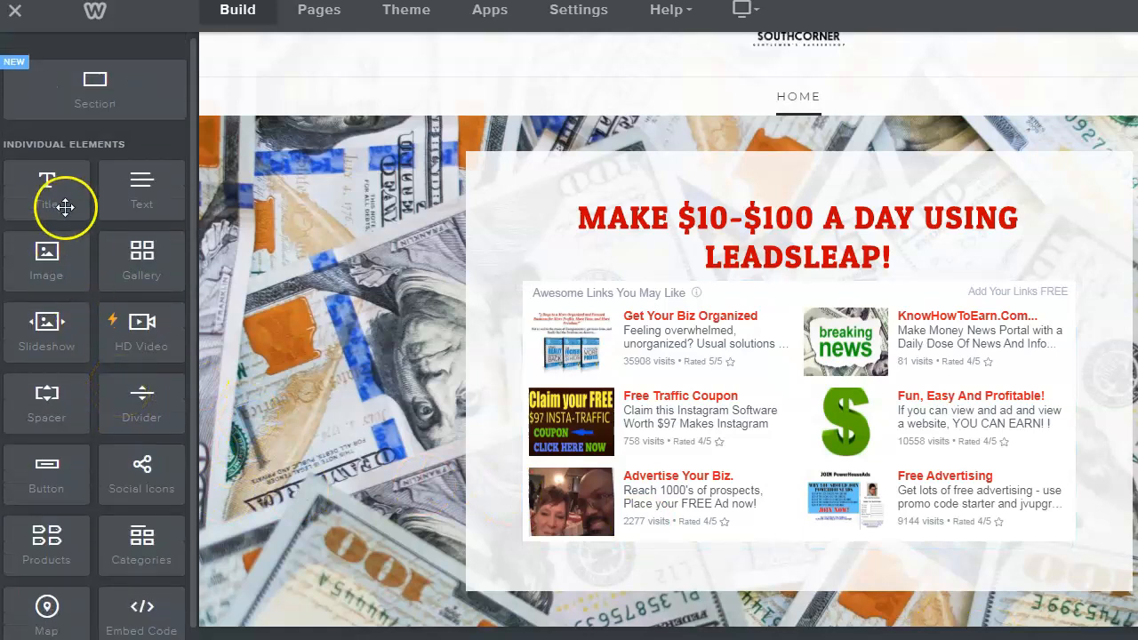
{"action": "left_click_drag", "start_coordinate": [43, 197], "coordinate": [823, 578]}
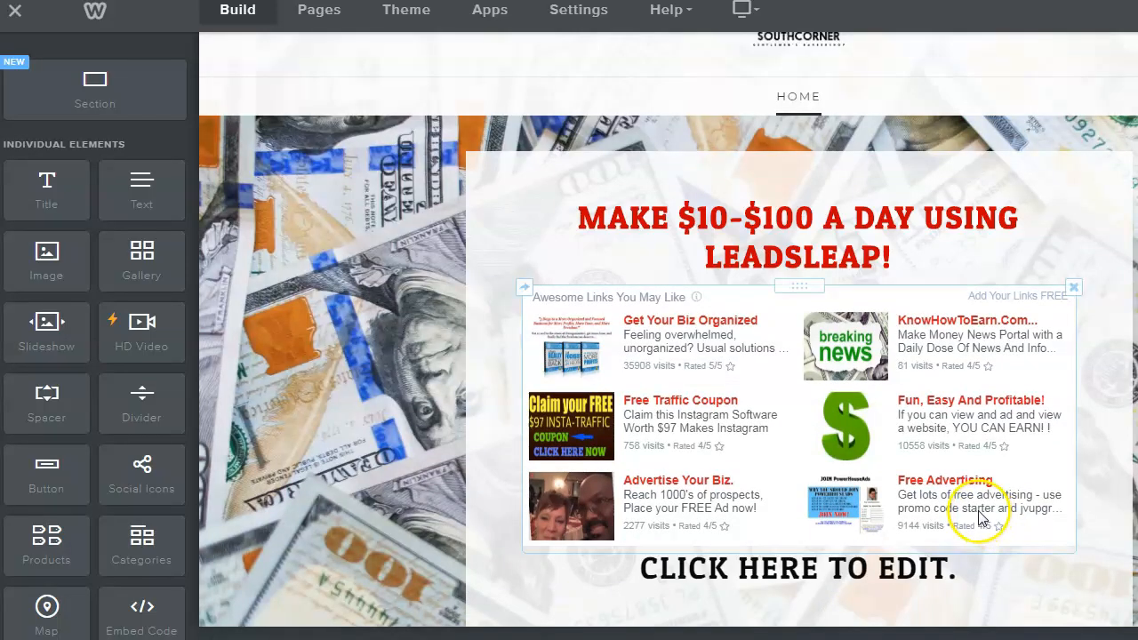
{"action": "scroll", "coordinate": [985, 507], "scroll_direction": "down", "scroll_amount": 1}
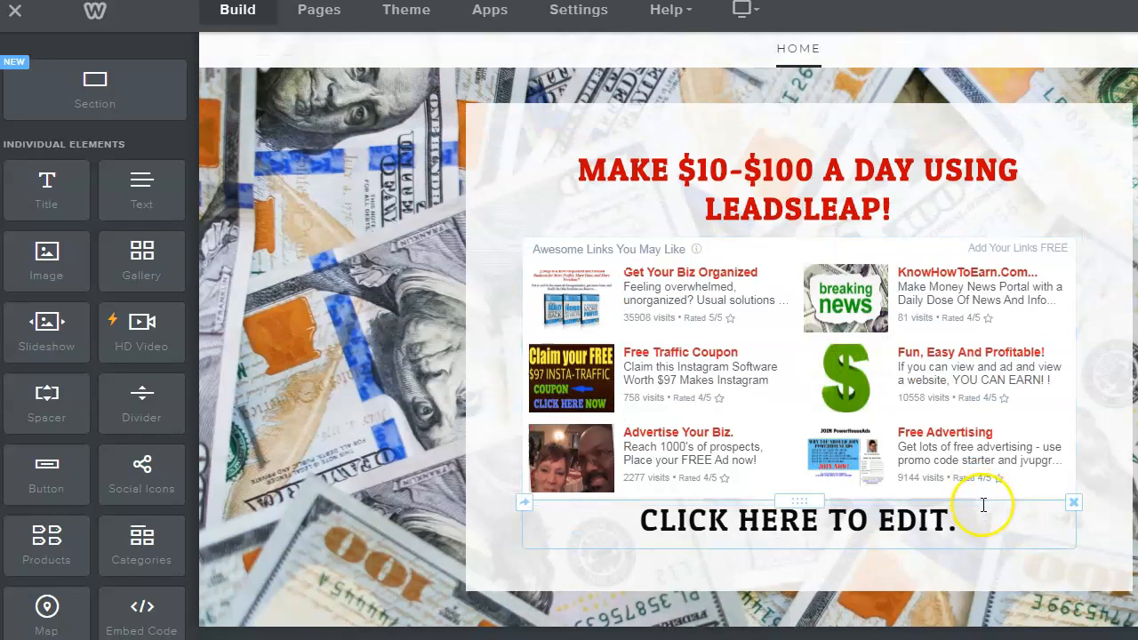
{"action": "left_click", "coordinate": [658, 523]}
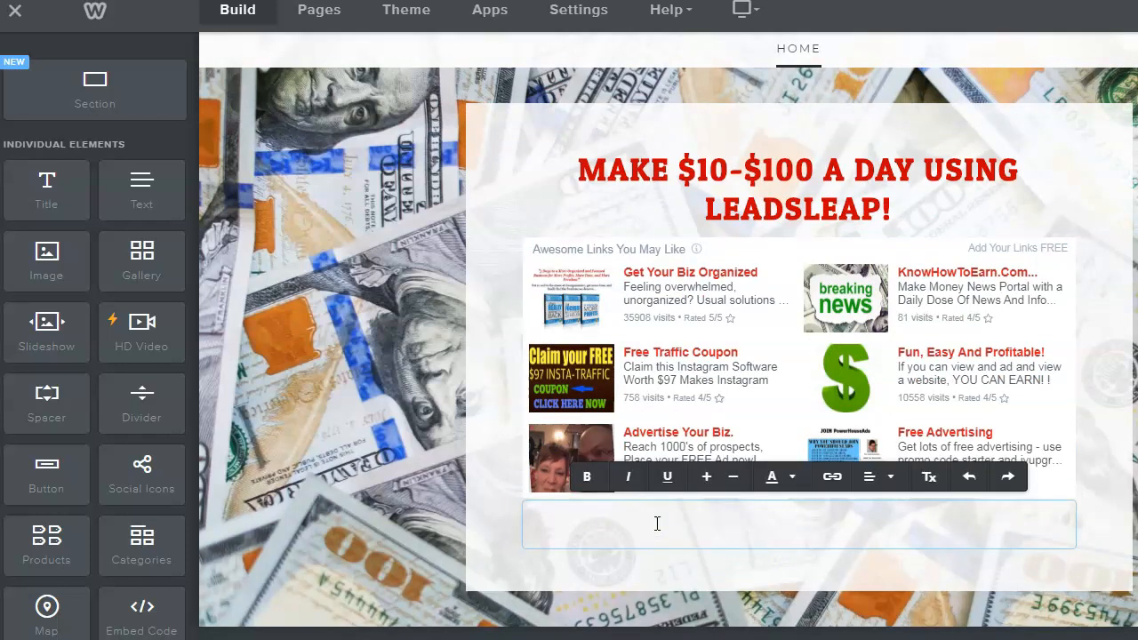
{"action": "key", "text": "ctrl+v"}
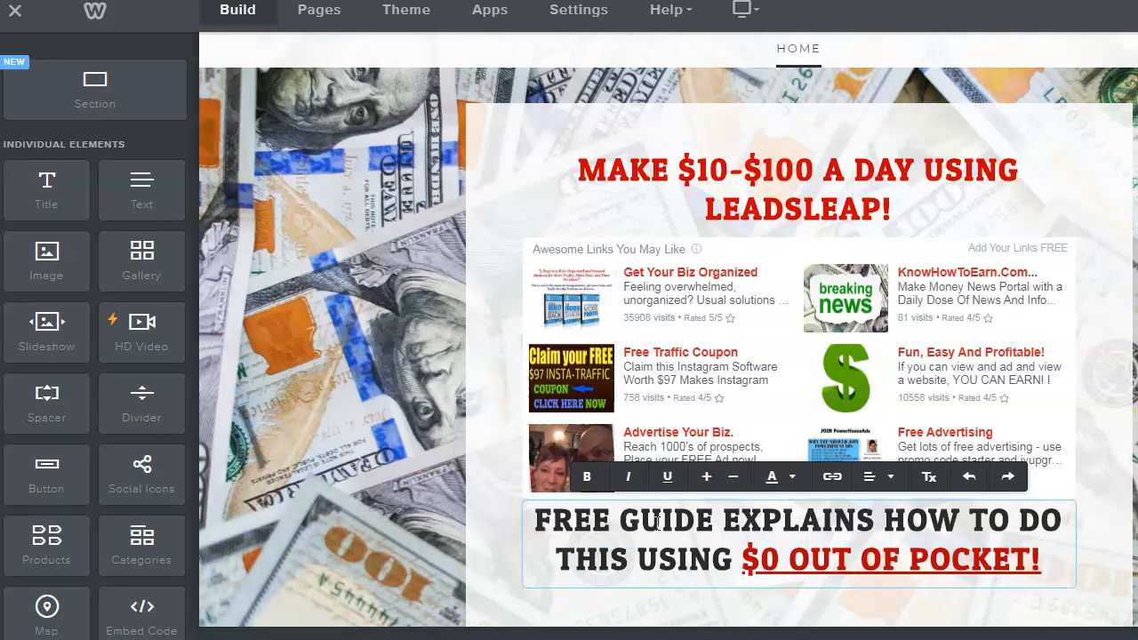
{"action": "left_click", "coordinate": [1114, 276]}
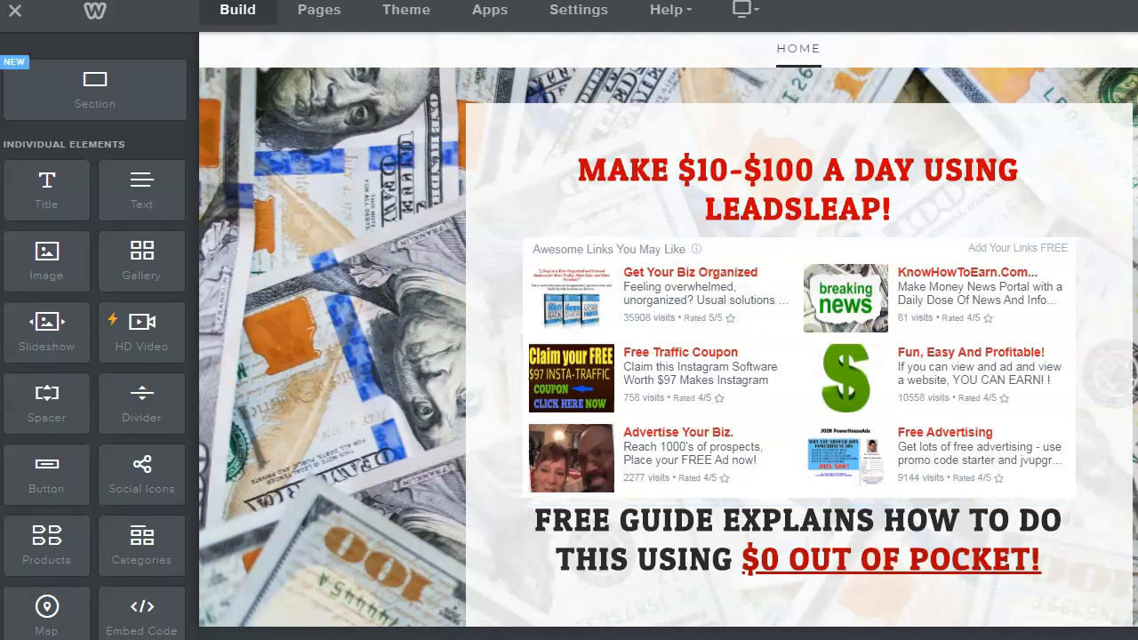
{"action": "scroll", "coordinate": [668, 330], "scroll_direction": "down", "scroll_amount": 1}
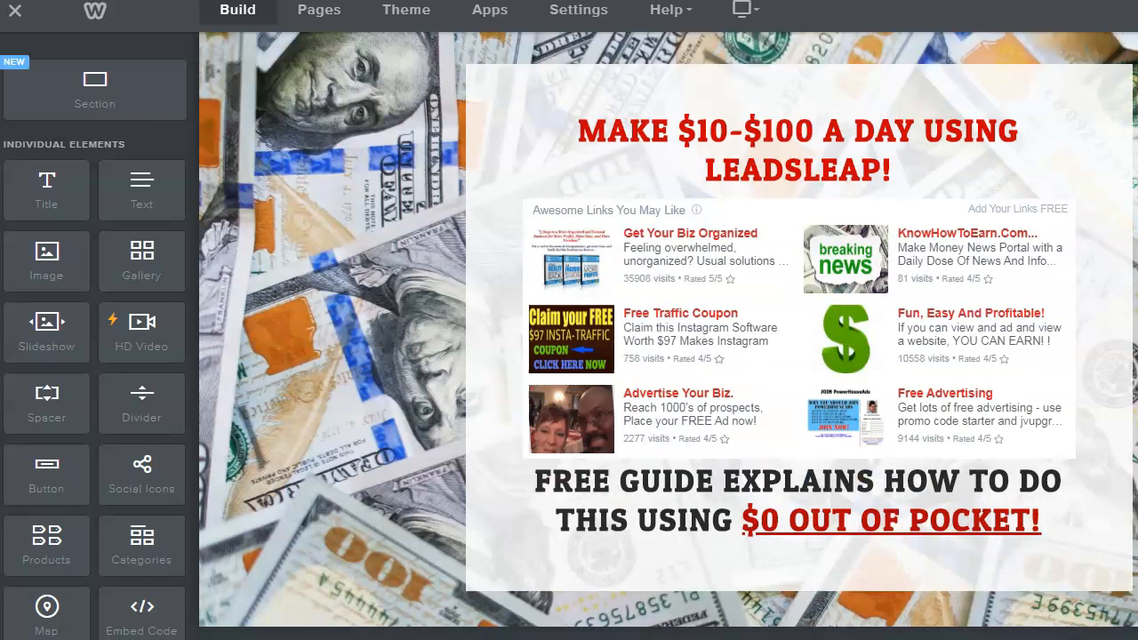
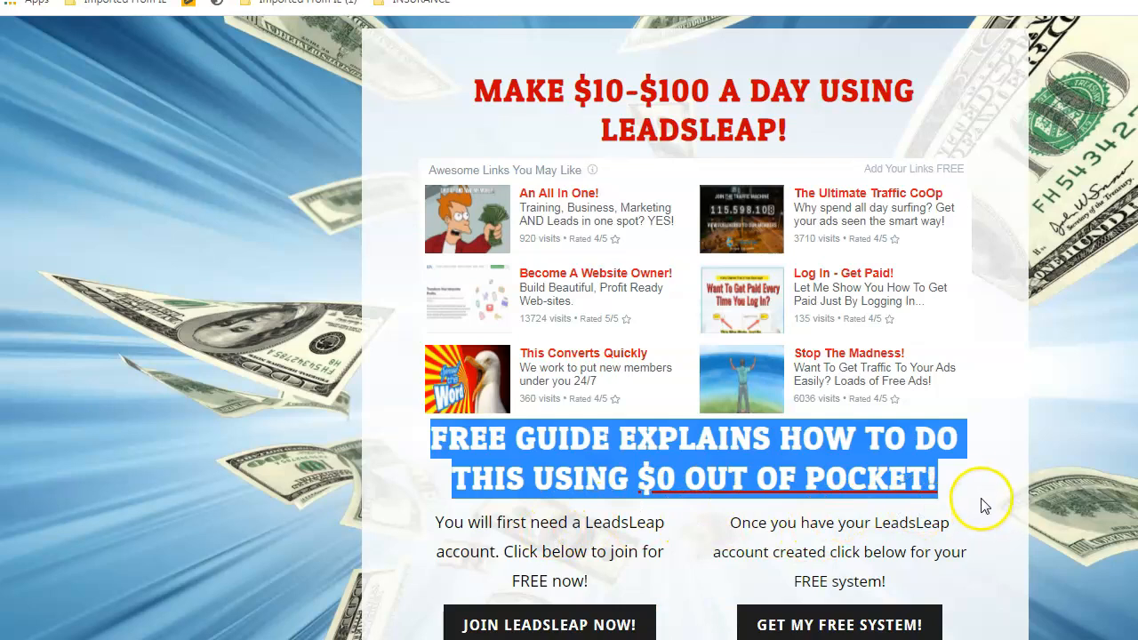
- Copy the left column's join-LeadsLeap paragraph from the published reference page
{"action": "left_click", "coordinate": [990, 485]}
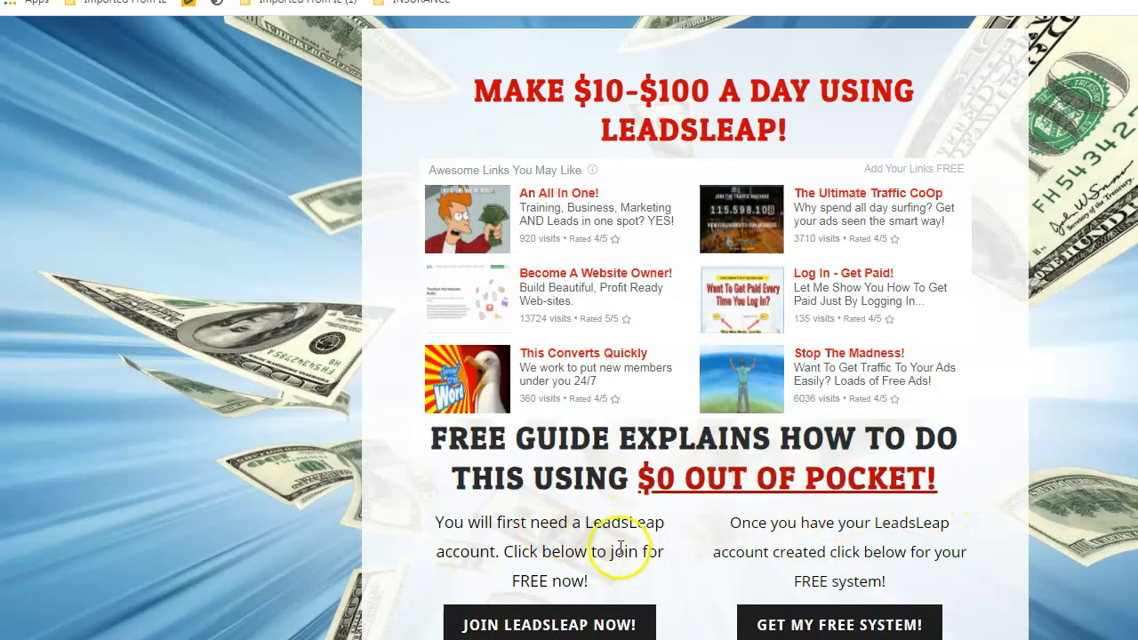
{"action": "scroll", "coordinate": [623, 552], "scroll_direction": "down", "scroll_amount": 1}
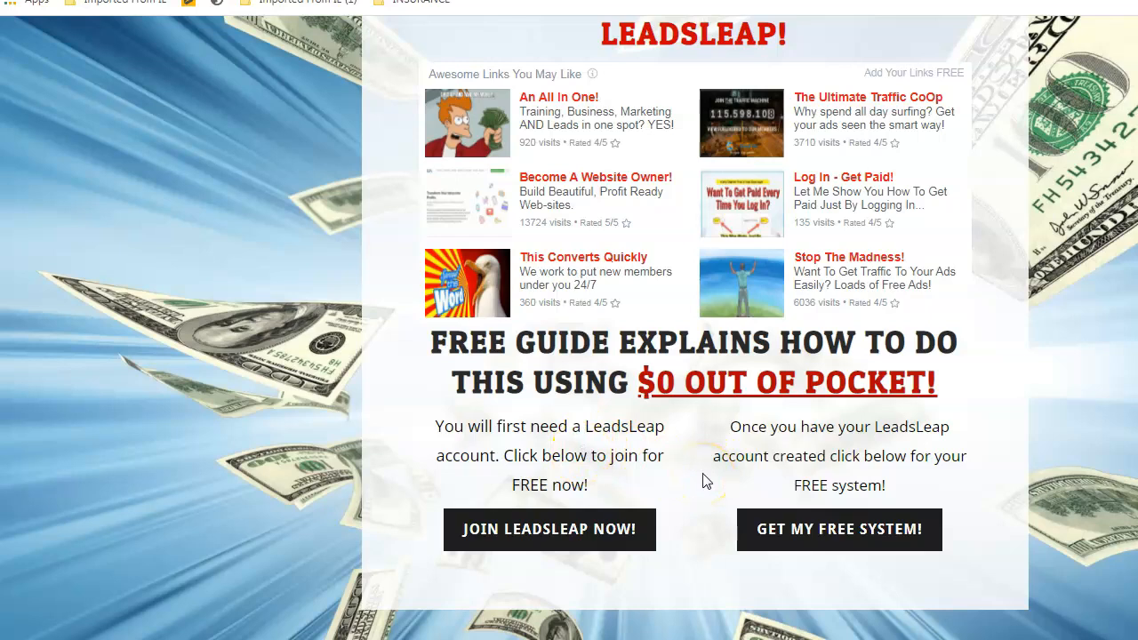
{"action": "left_click_drag", "start_coordinate": [442, 427], "coordinate": [917, 482]}
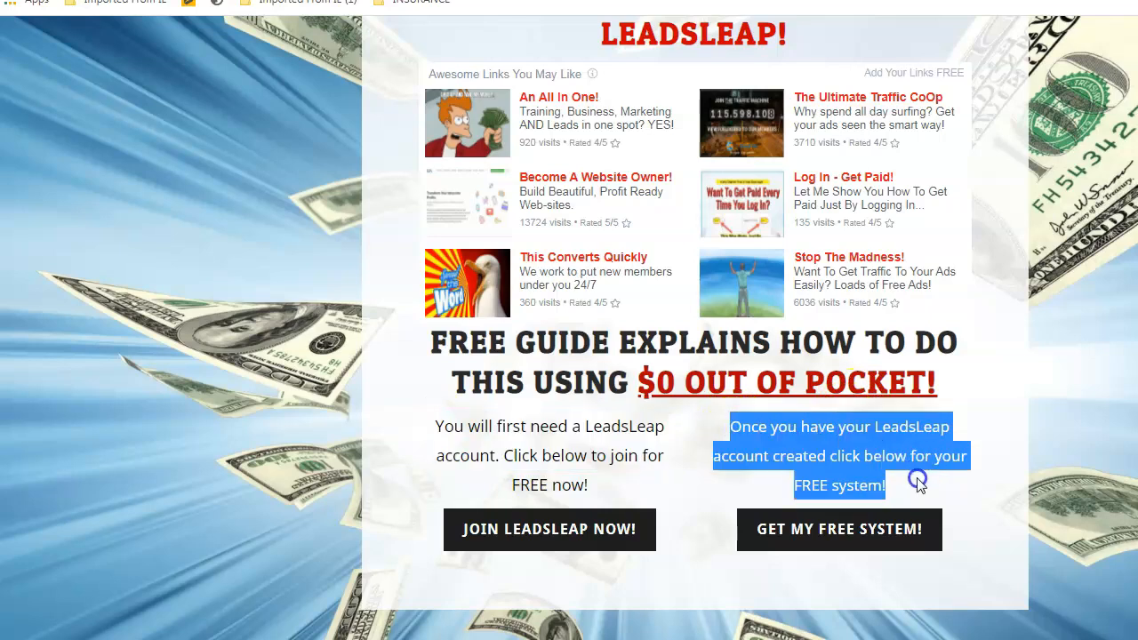
{"action": "left_click", "coordinate": [441, 426]}
{"action": "left_click_drag", "start_coordinate": [437, 428], "coordinate": [579, 485]}
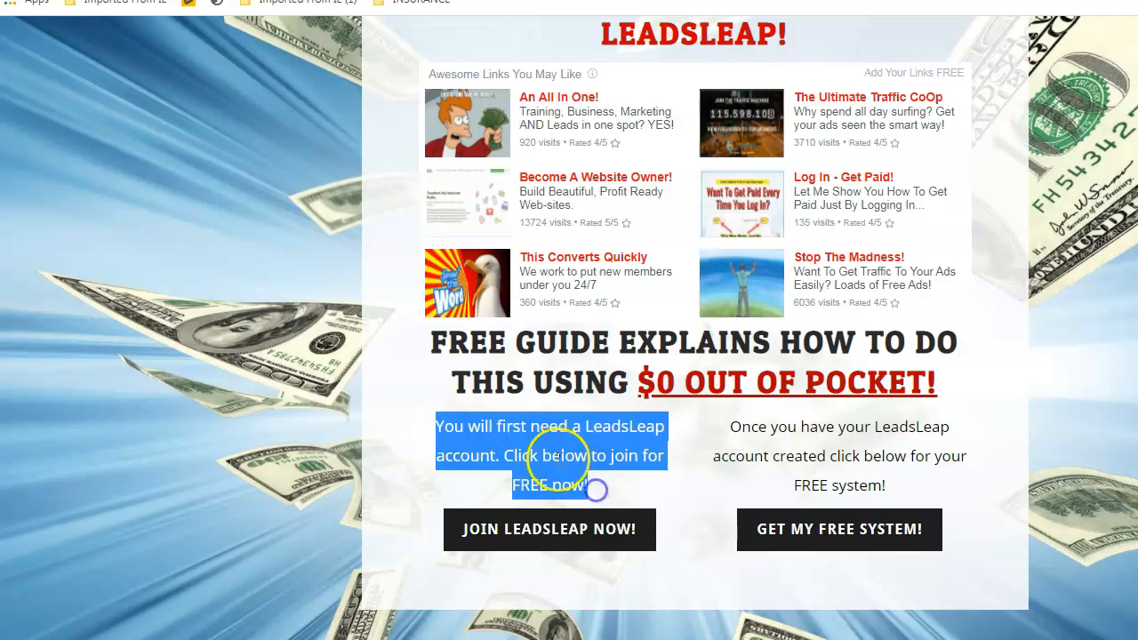
{"action": "right_click", "coordinate": [552, 453]}
{"action": "left_click", "coordinate": [592, 462]}
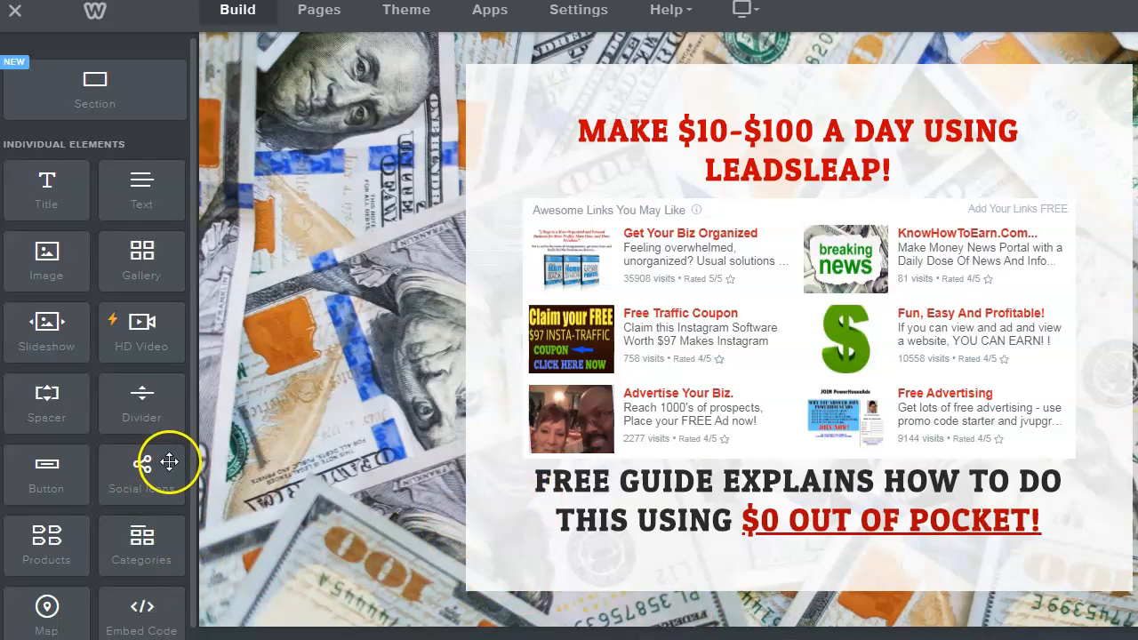
- Drop two Text elements under the '$0 OUT OF POCKET' heading as side-by-side columns
{"action": "scroll", "coordinate": [165, 450], "scroll_direction": "down", "scroll_amount": 3}
{"action": "scroll", "coordinate": [157, 437], "scroll_direction": "up", "scroll_amount": 3}
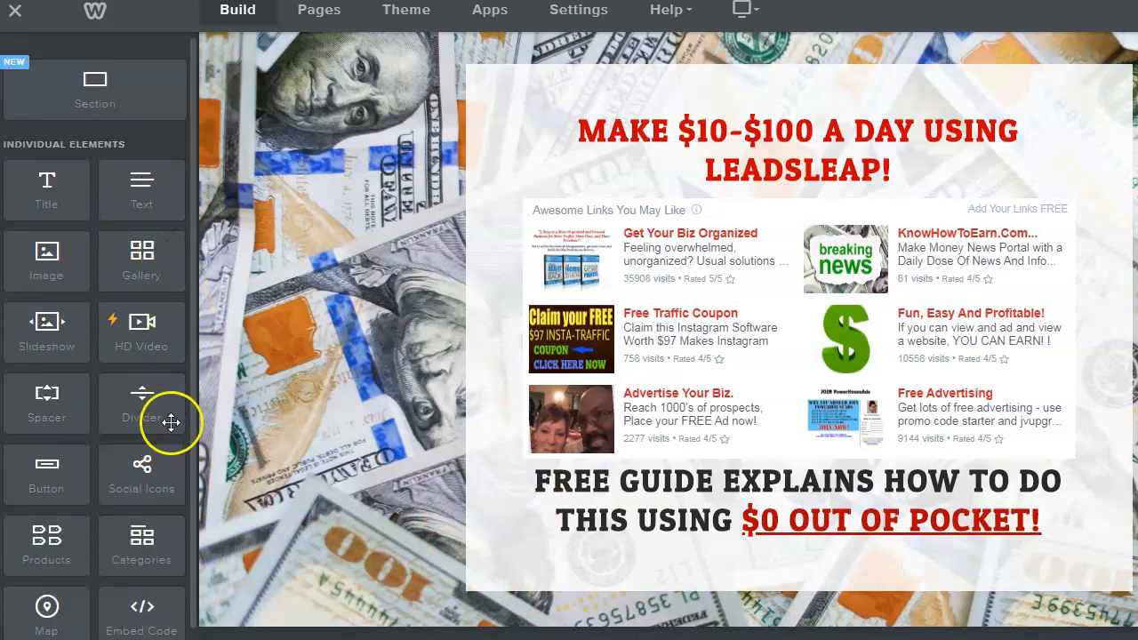
{"action": "scroll", "coordinate": [175, 432], "scroll_direction": "down", "scroll_amount": 1}
{"action": "scroll", "coordinate": [175, 432], "scroll_direction": "down", "scroll_amount": 5}
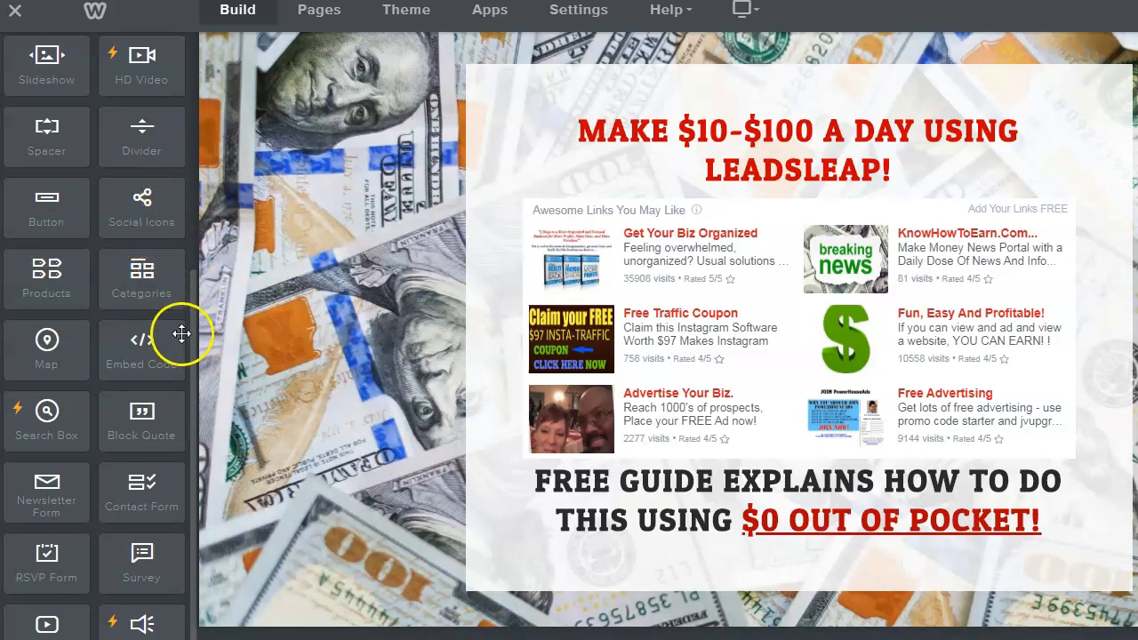
{"action": "left_click_drag", "start_coordinate": [193, 312], "coordinate": [193, 138]}
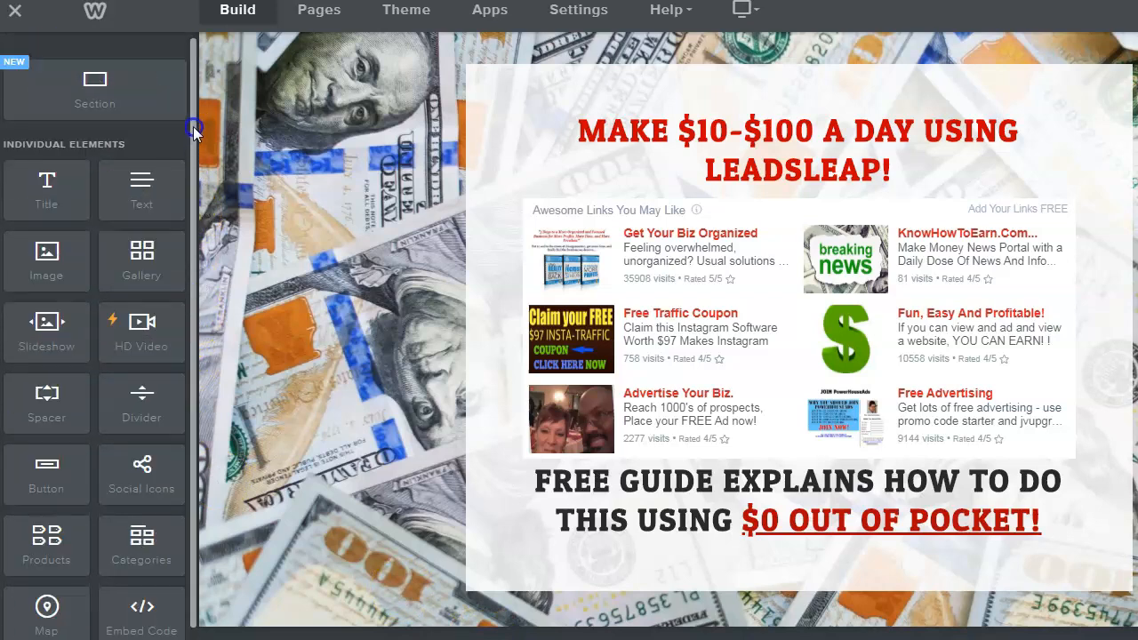
{"action": "left_click_drag", "start_coordinate": [145, 182], "coordinate": [650, 573]}
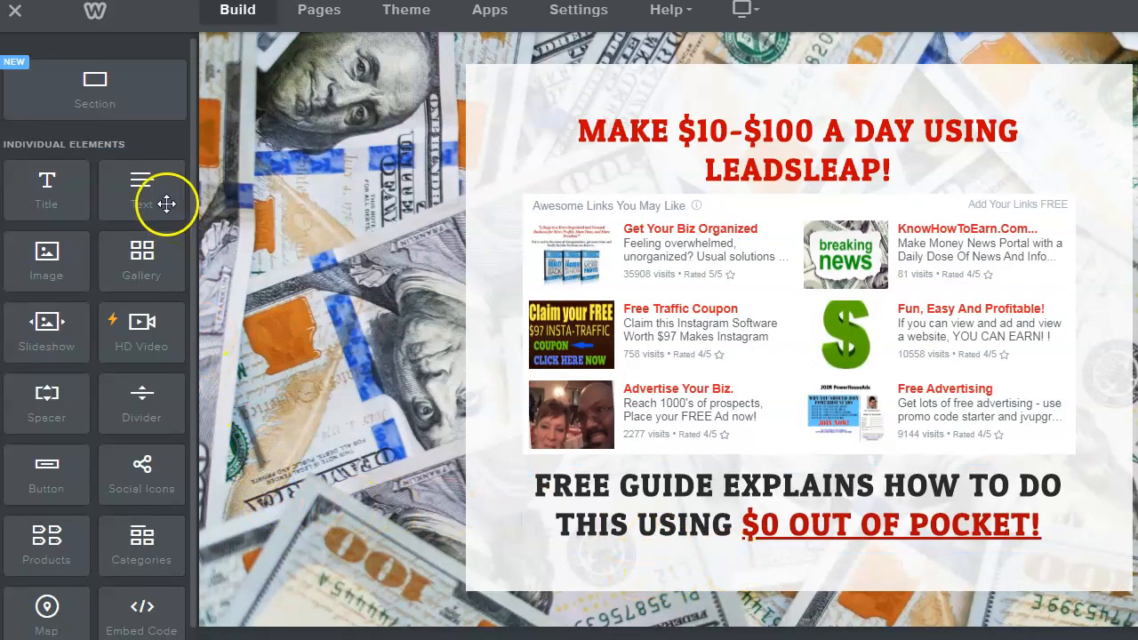
{"action": "left_click_drag", "start_coordinate": [141, 191], "coordinate": [583, 583]}
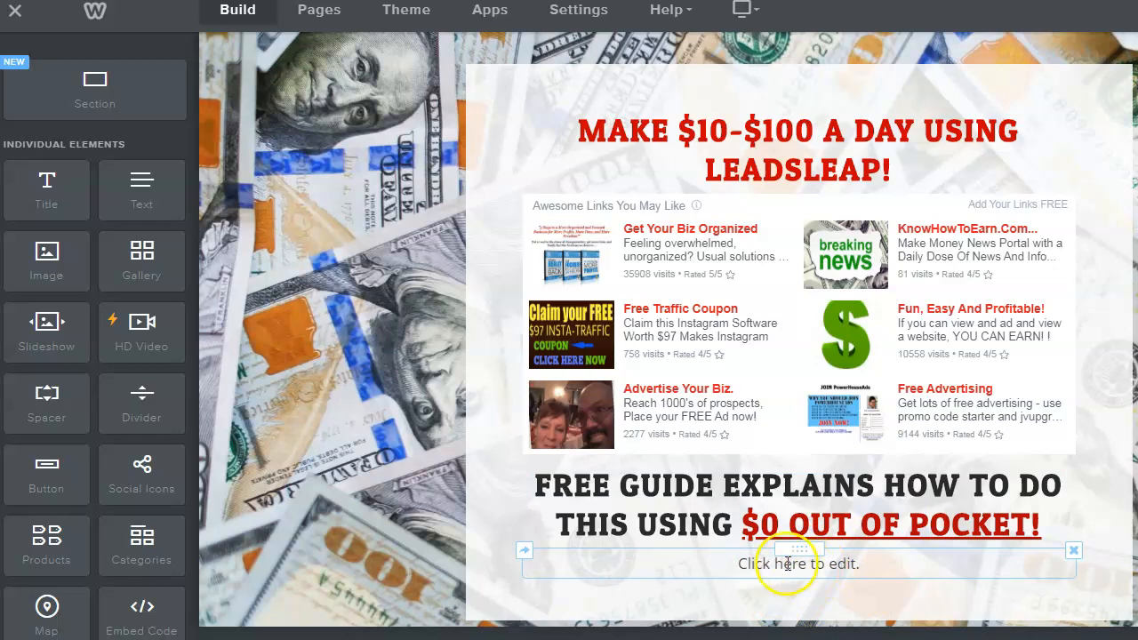
{"action": "left_click_drag", "start_coordinate": [142, 194], "coordinate": [531, 582]}
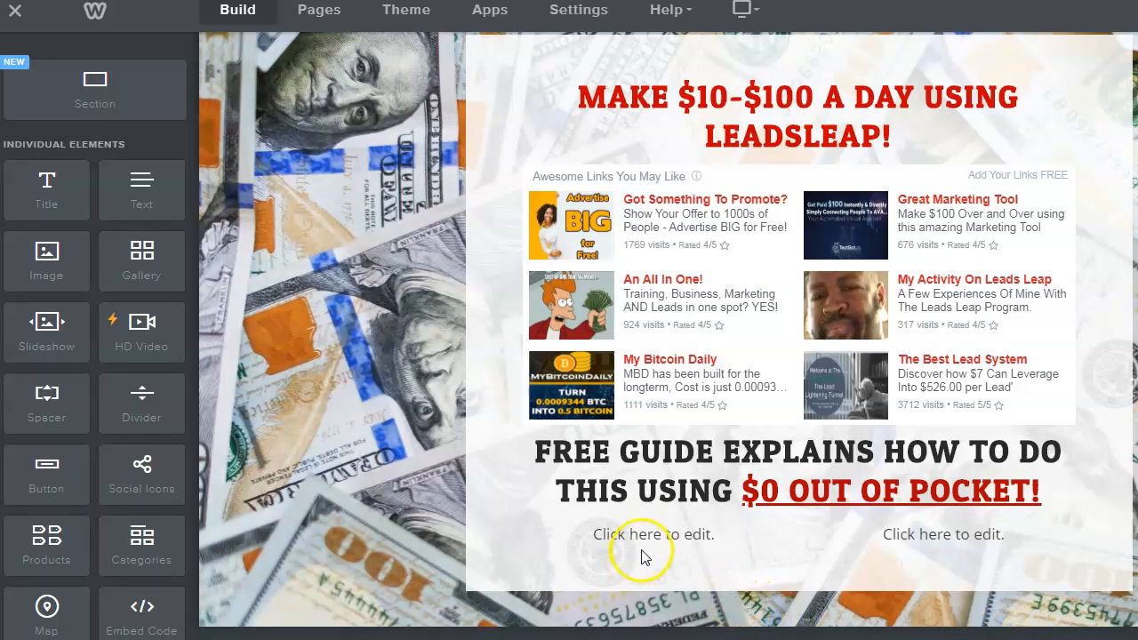
- Paste the join-LeadsLeap paragraph into the left text column
{"action": "left_click", "coordinate": [591, 536]}
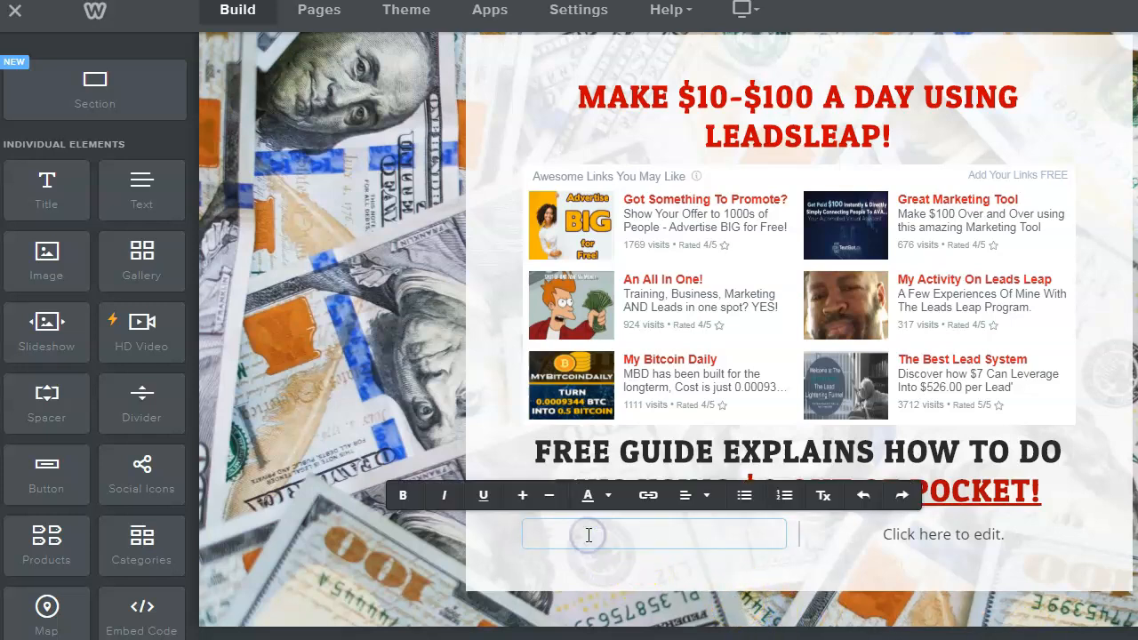
{"action": "key", "text": "ctrl+v"}
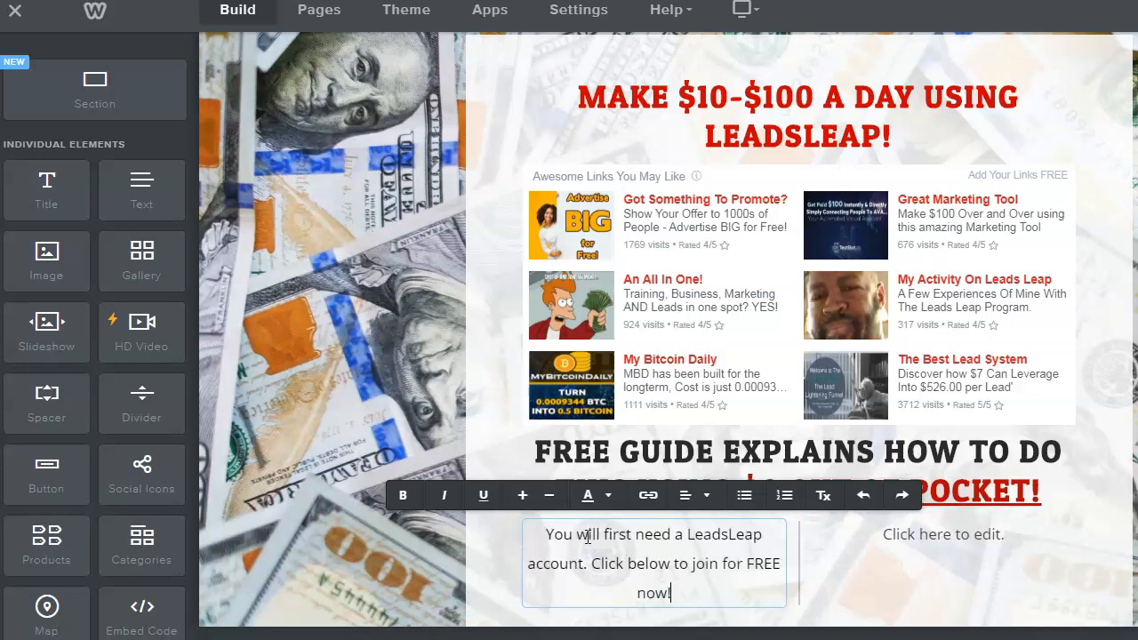
{"action": "left_click", "coordinate": [918, 534]}
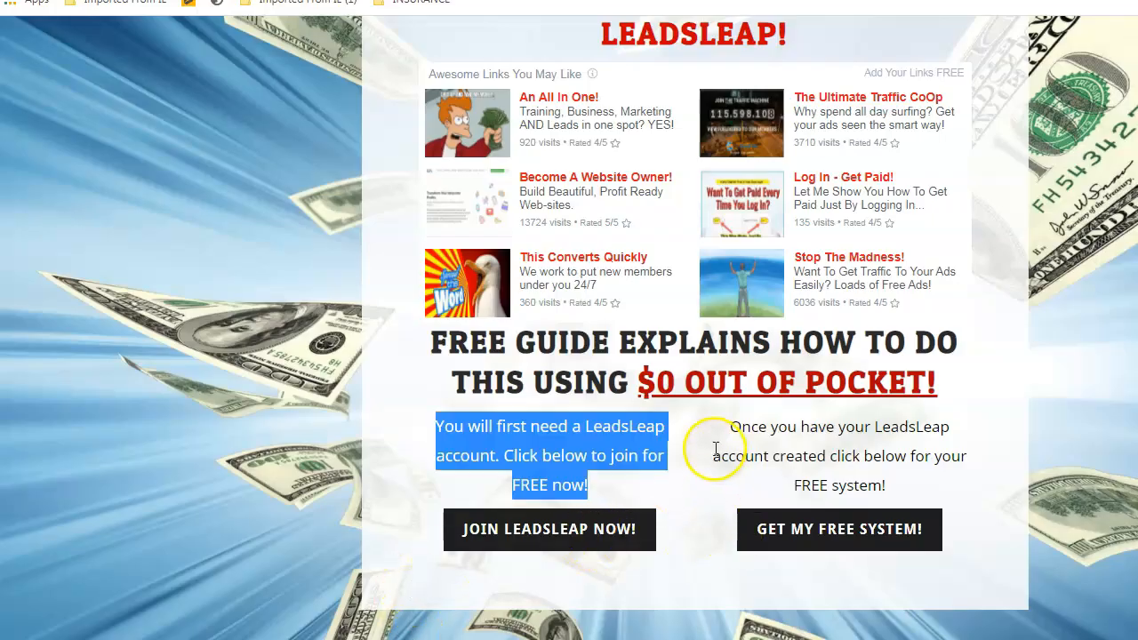
- Copy the FREE system paragraph from the reference page and paste it into the right column
{"action": "left_click_drag", "start_coordinate": [730, 427], "coordinate": [894, 488]}
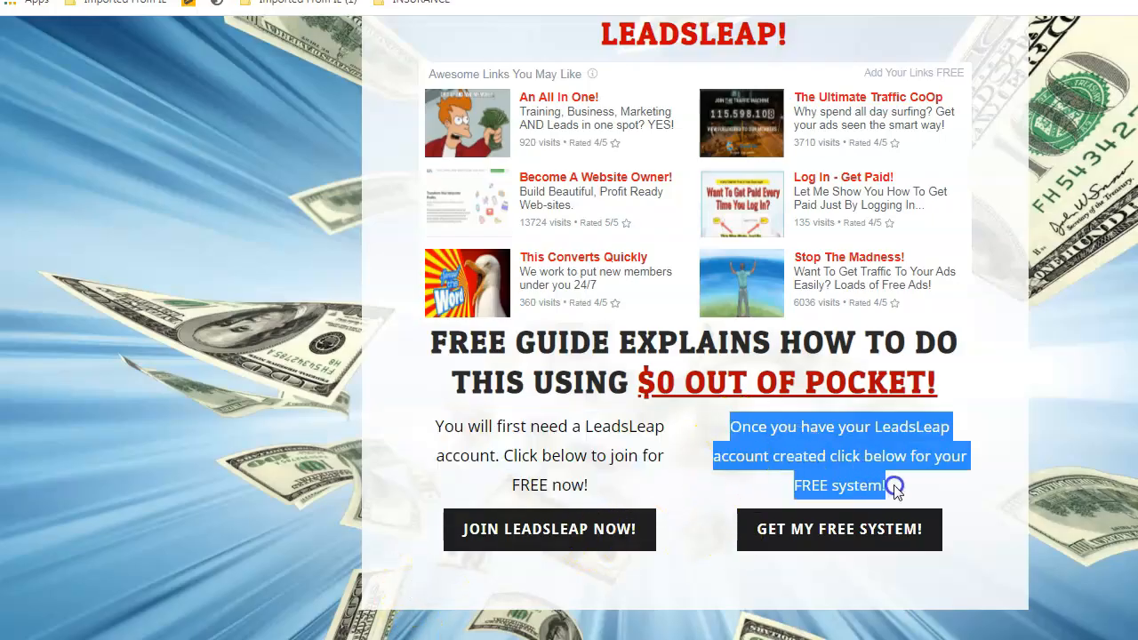
{"action": "right_click", "coordinate": [843, 430]}
{"action": "left_click", "coordinate": [876, 443]}
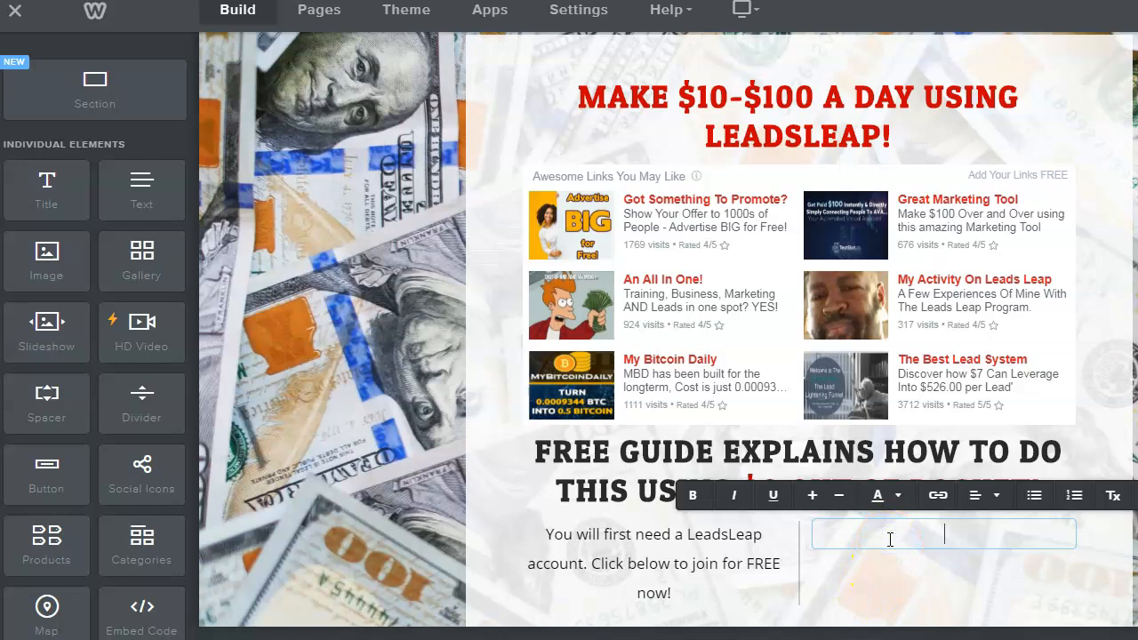
{"action": "key", "text": "ctrl+v"}
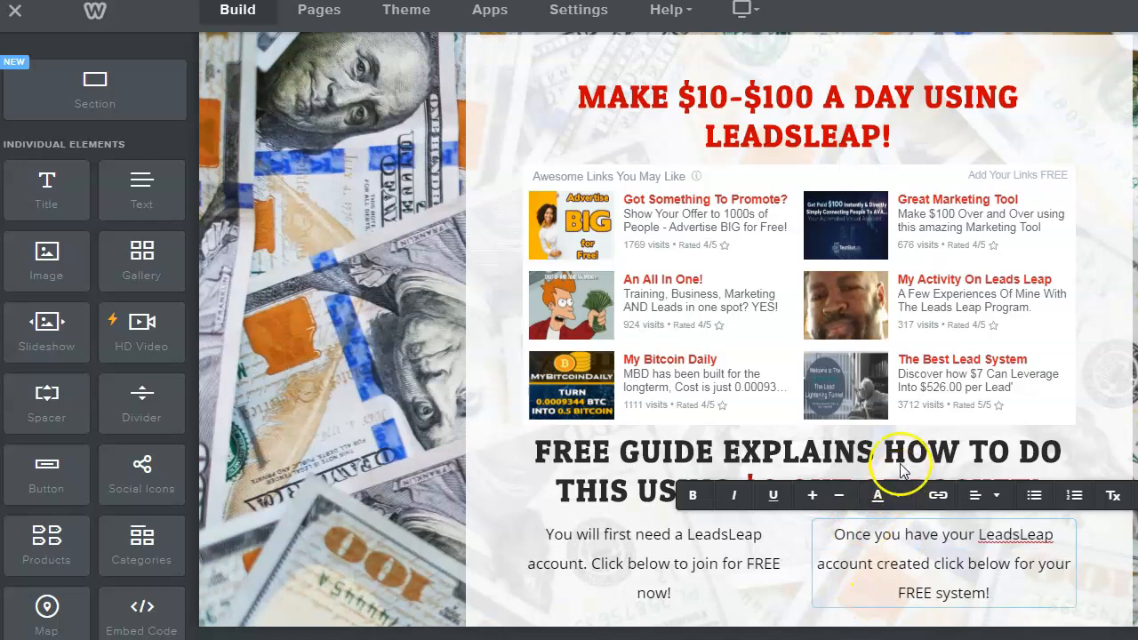
{"action": "scroll", "coordinate": [997, 501], "scroll_direction": "down", "scroll_amount": 1}
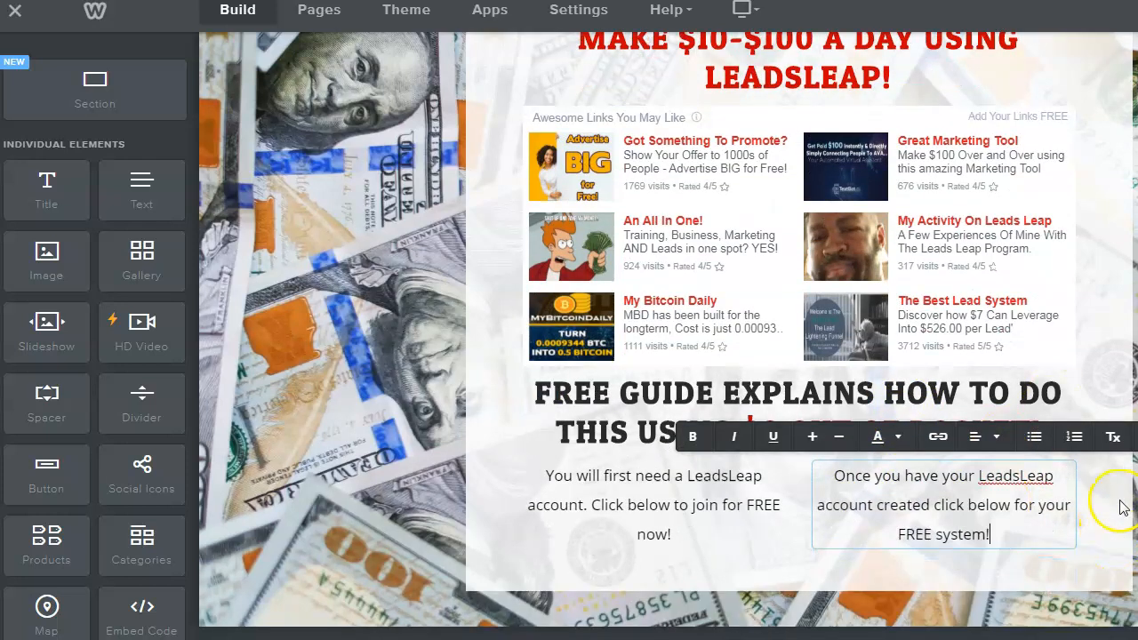
{"action": "left_click", "coordinate": [1114, 258]}
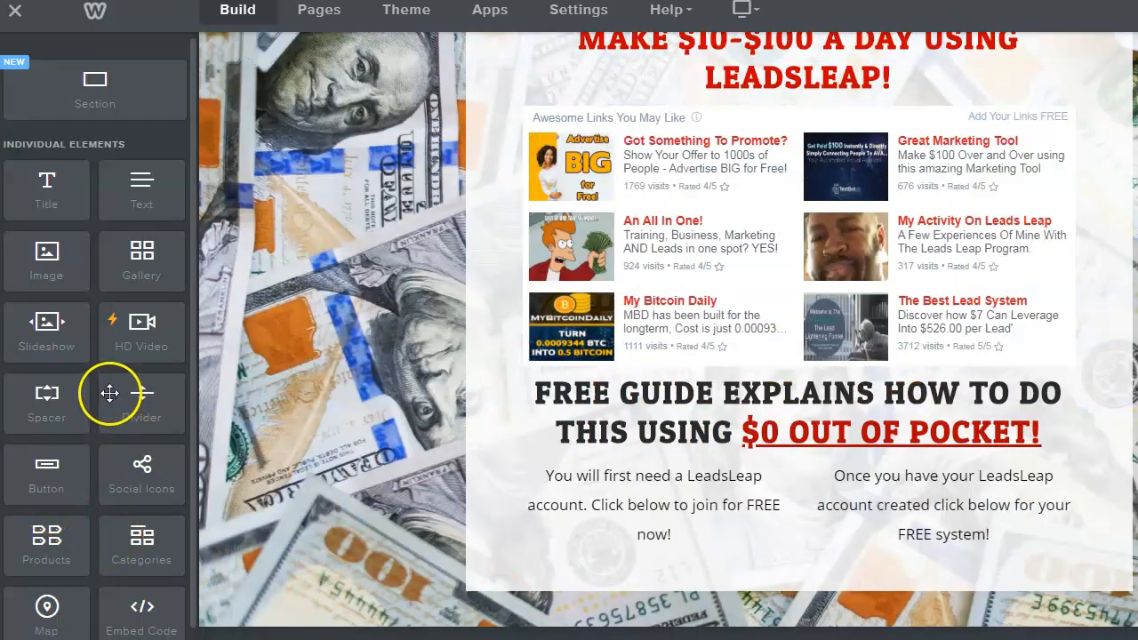
- Drag Button elements beneath the text columns, deleting a misplaced extra, leaving two placeholder buttons
{"action": "scroll", "coordinate": [119, 368], "scroll_direction": "down", "scroll_amount": 3}
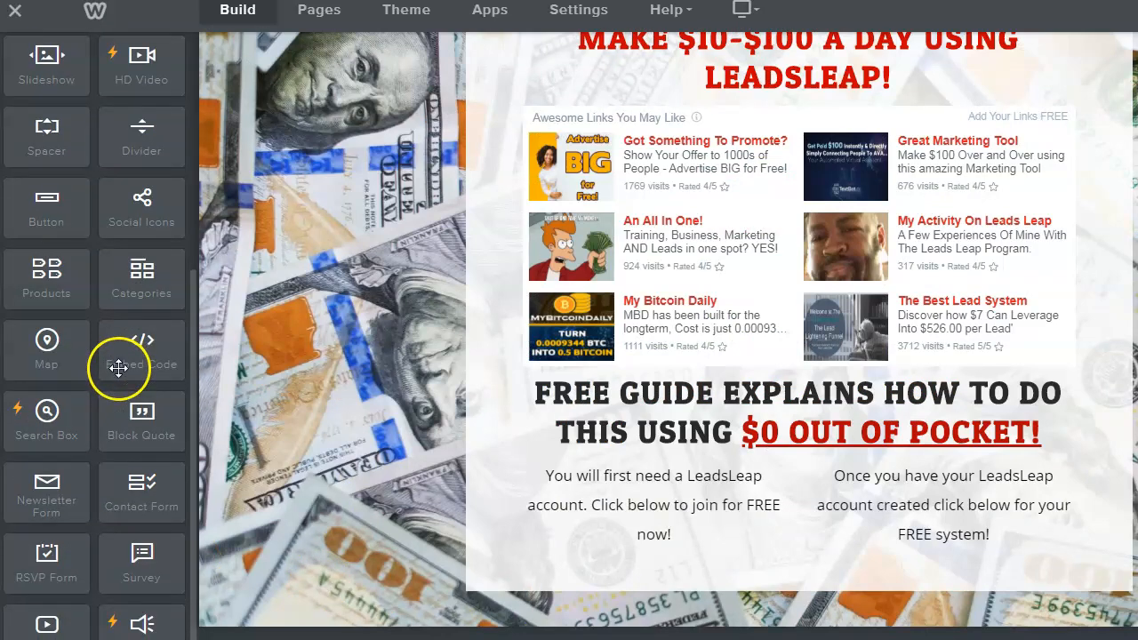
{"action": "scroll", "coordinate": [119, 367], "scroll_direction": "down", "scroll_amount": 2}
{"action": "scroll", "coordinate": [118, 368], "scroll_direction": "down", "scroll_amount": 3}
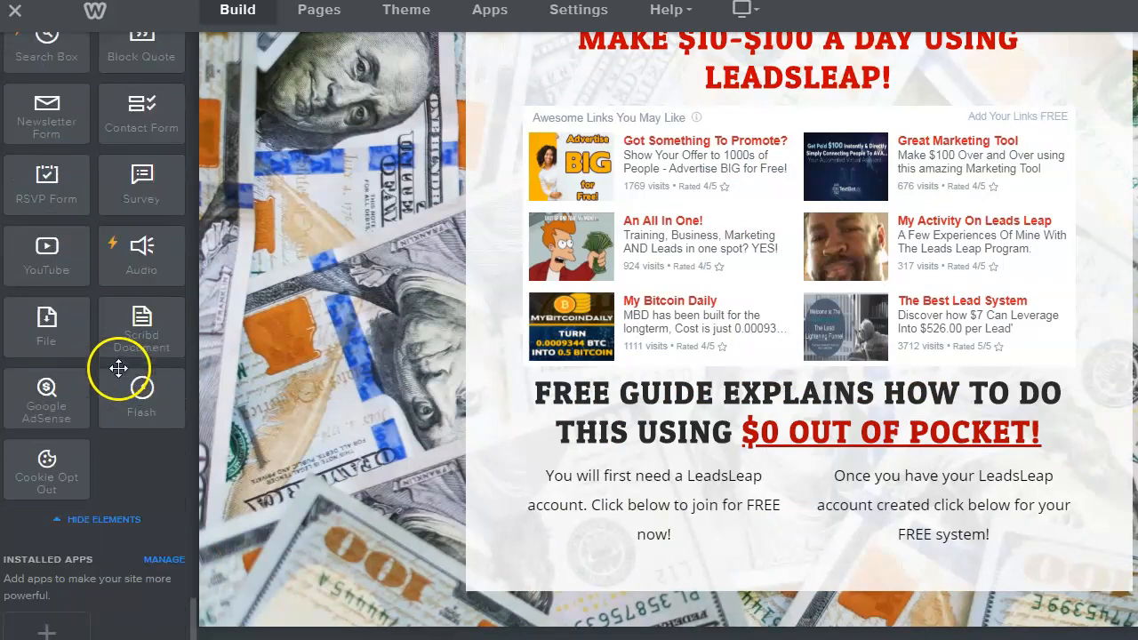
{"action": "scroll", "coordinate": [118, 367], "scroll_direction": "up", "scroll_amount": 8}
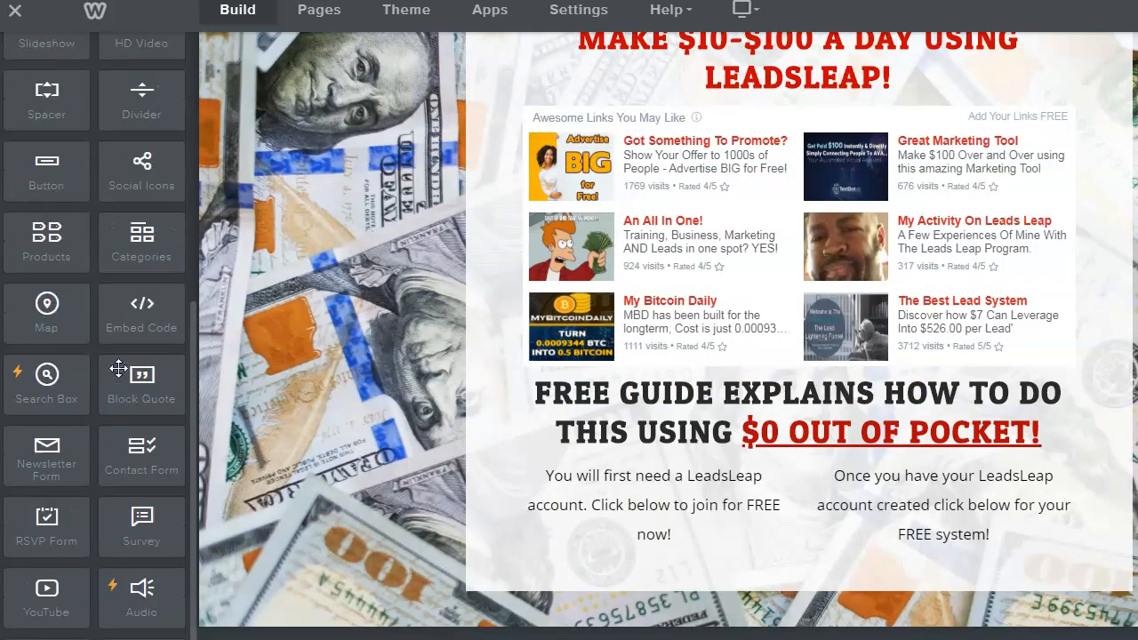
{"action": "scroll", "coordinate": [119, 367], "scroll_direction": "up", "scroll_amount": 1}
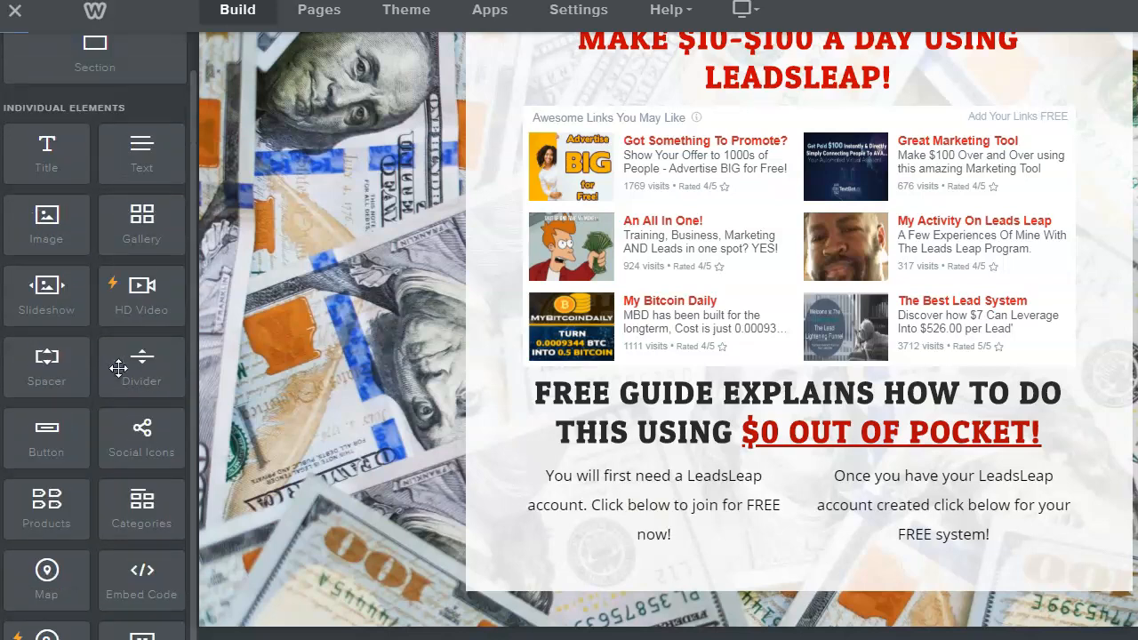
{"action": "scroll", "coordinate": [118, 368], "scroll_direction": "up", "scroll_amount": 1}
{"action": "scroll", "coordinate": [118, 369], "scroll_direction": "down", "scroll_amount": 1}
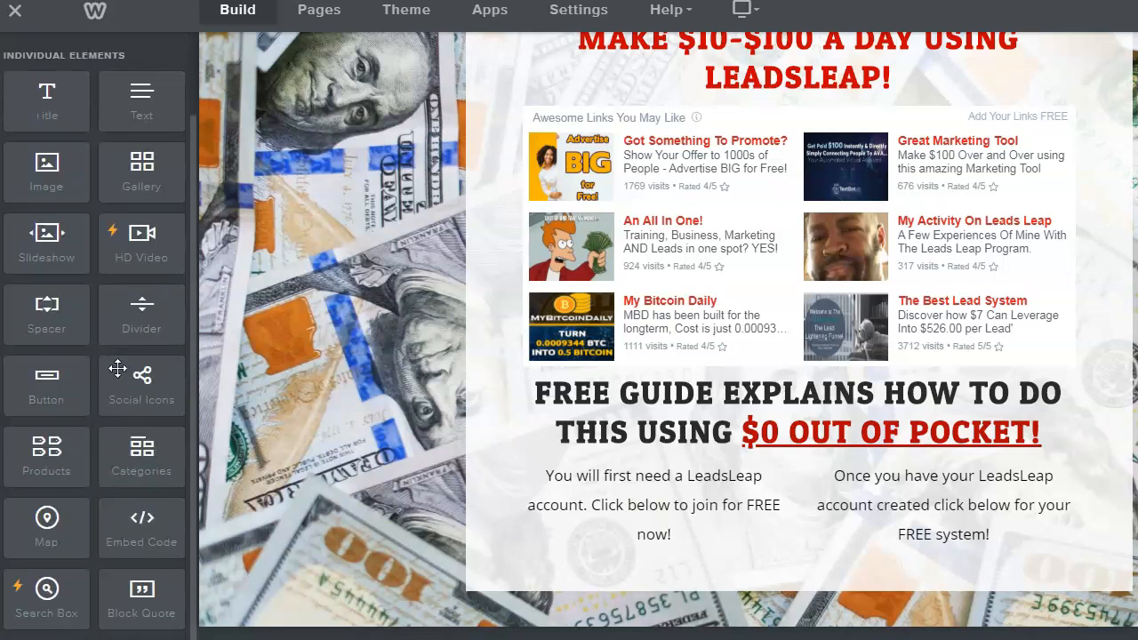
{"action": "left_click_drag", "start_coordinate": [39, 387], "coordinate": [623, 579]}
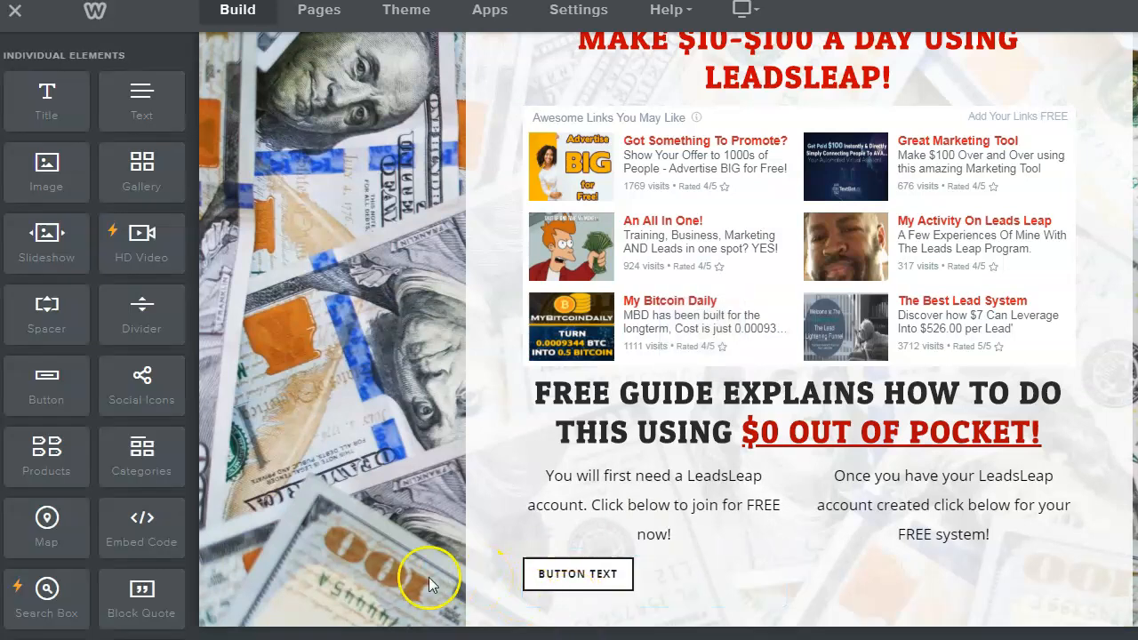
{"action": "left_click_drag", "start_coordinate": [44, 382], "coordinate": [471, 611]}
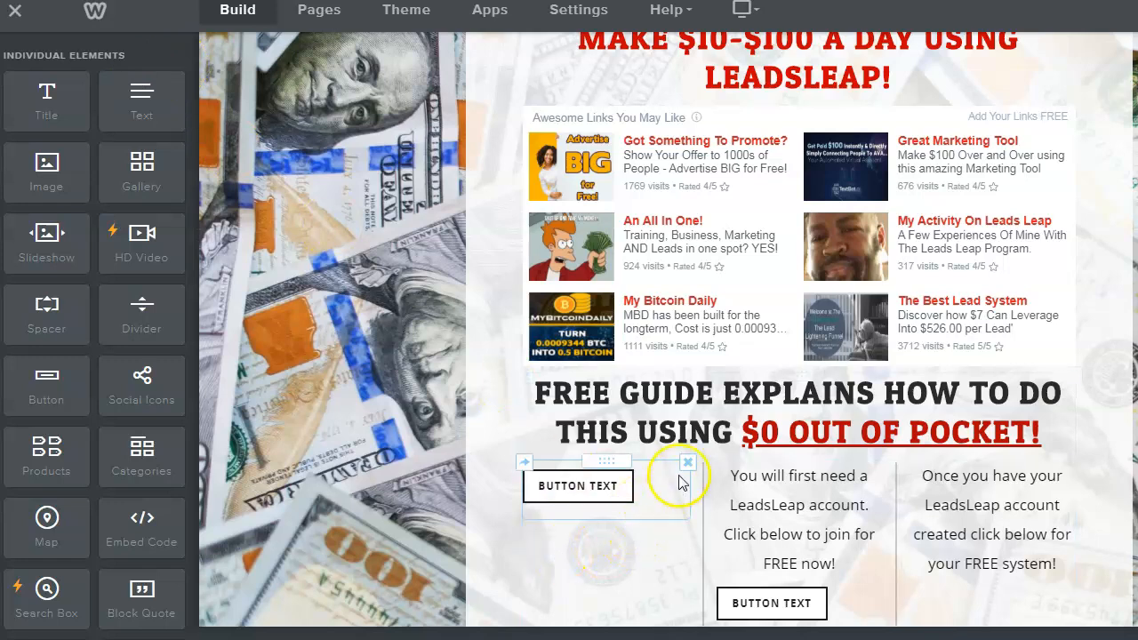
{"action": "left_click", "coordinate": [688, 463]}
{"action": "left_click", "coordinate": [659, 405]}
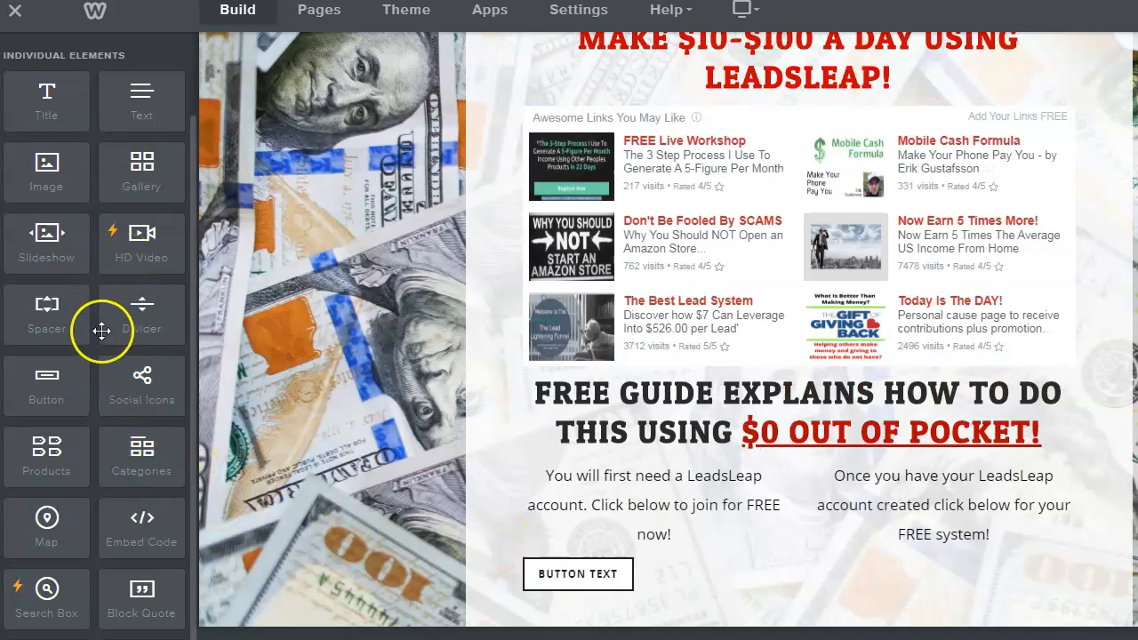
{"action": "left_click_drag", "start_coordinate": [65, 381], "coordinate": [537, 548]}
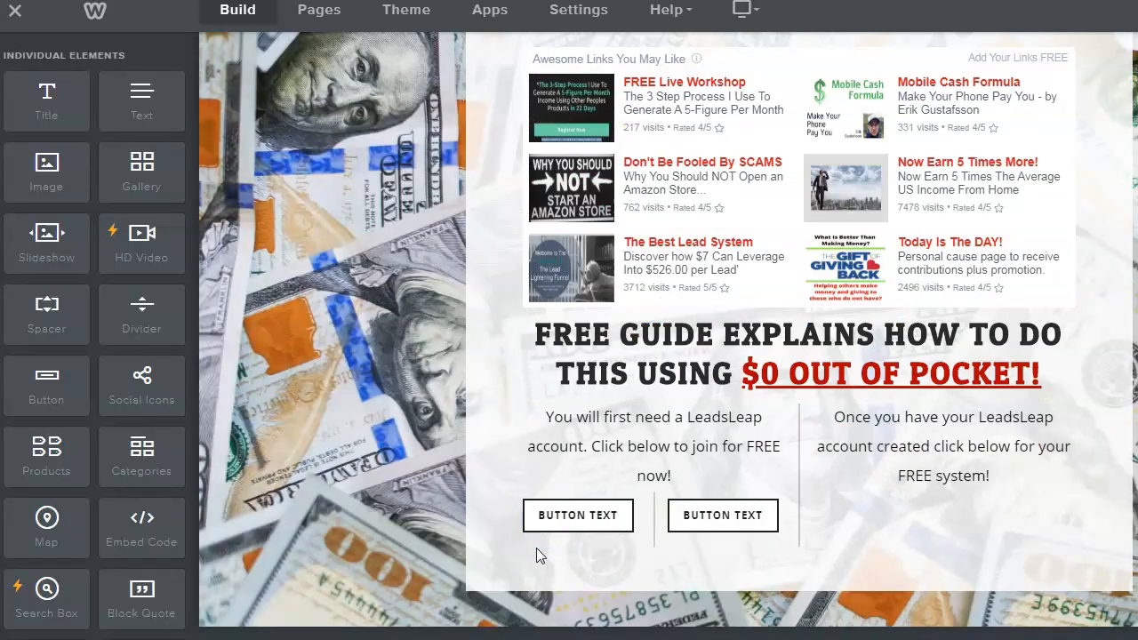
- Move the second placeholder button into the right column beneath its paragraph
{"action": "left_click", "coordinate": [706, 516]}
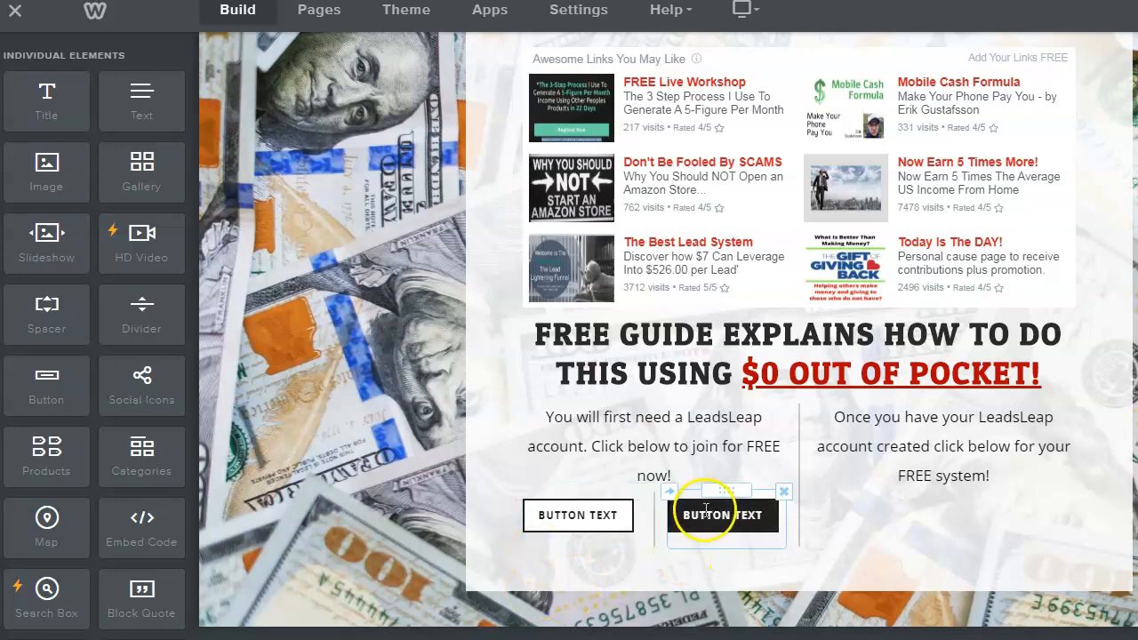
{"action": "left_click_drag", "start_coordinate": [727, 491], "coordinate": [944, 516]}
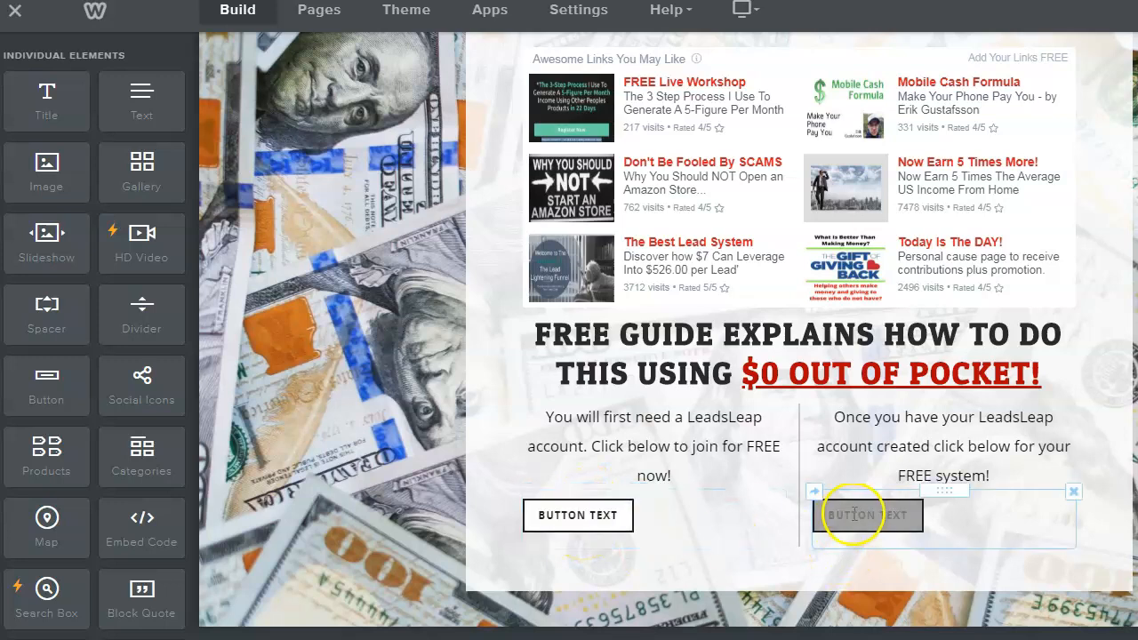
{"action": "left_click", "coordinate": [572, 520]}
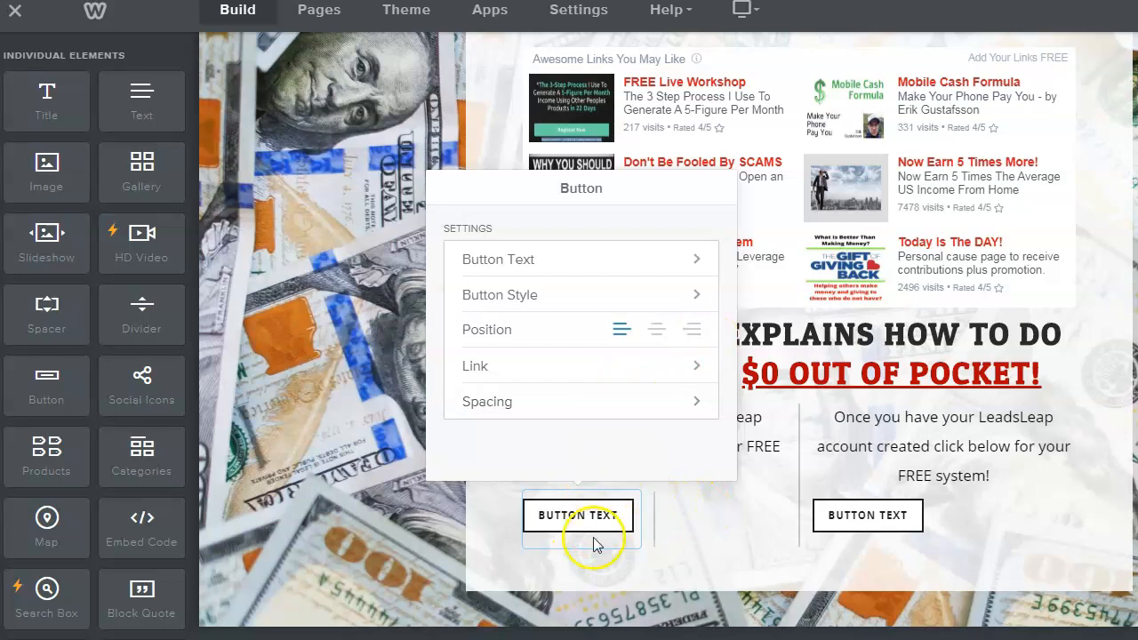
{"action": "left_click", "coordinate": [729, 505]}
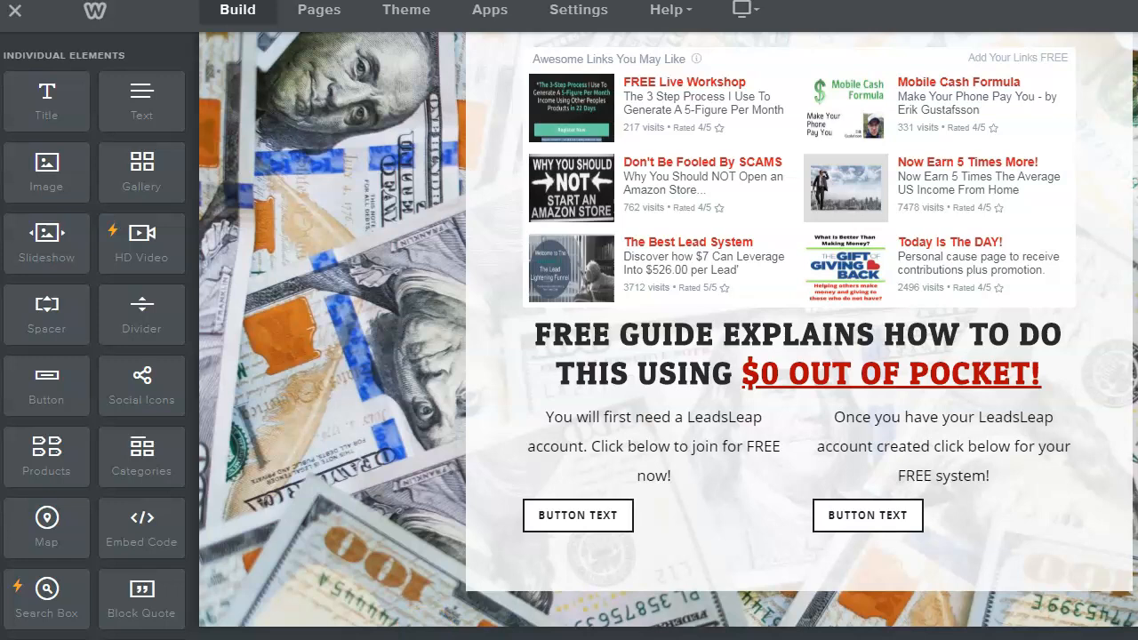
{"action": "mouse_move", "coordinate": [360, 639]}
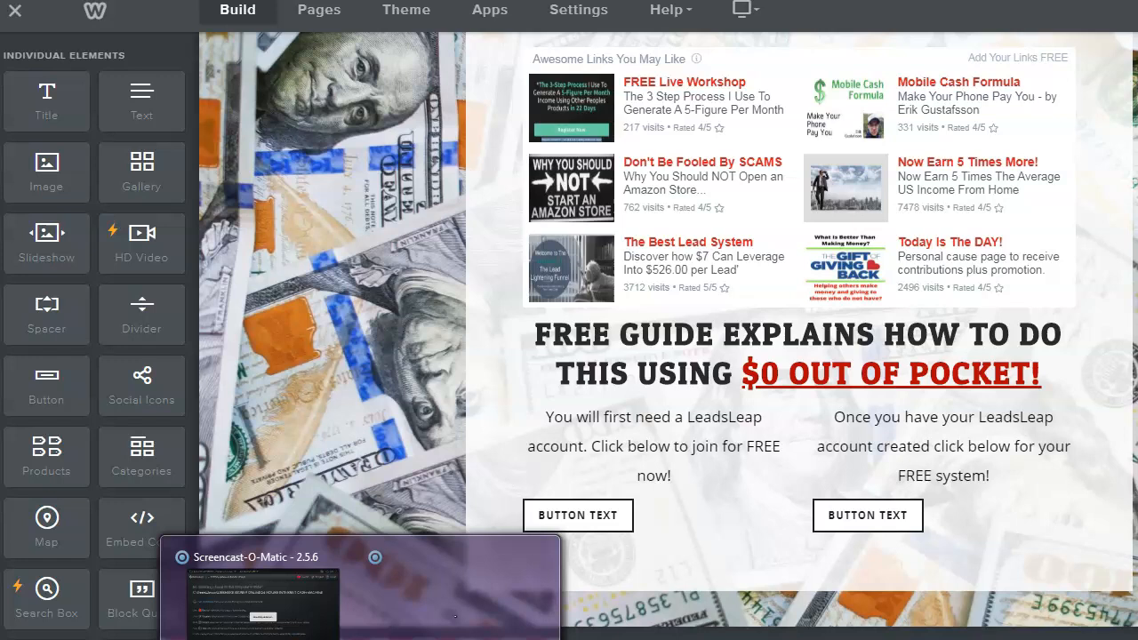
- Review the saved site links in Notepad, then close it to reveal the LeadsLeap PPC Widget page
{"action": "mouse_move", "coordinate": [202, 639]}
{"action": "left_click", "coordinate": [297, 600]}
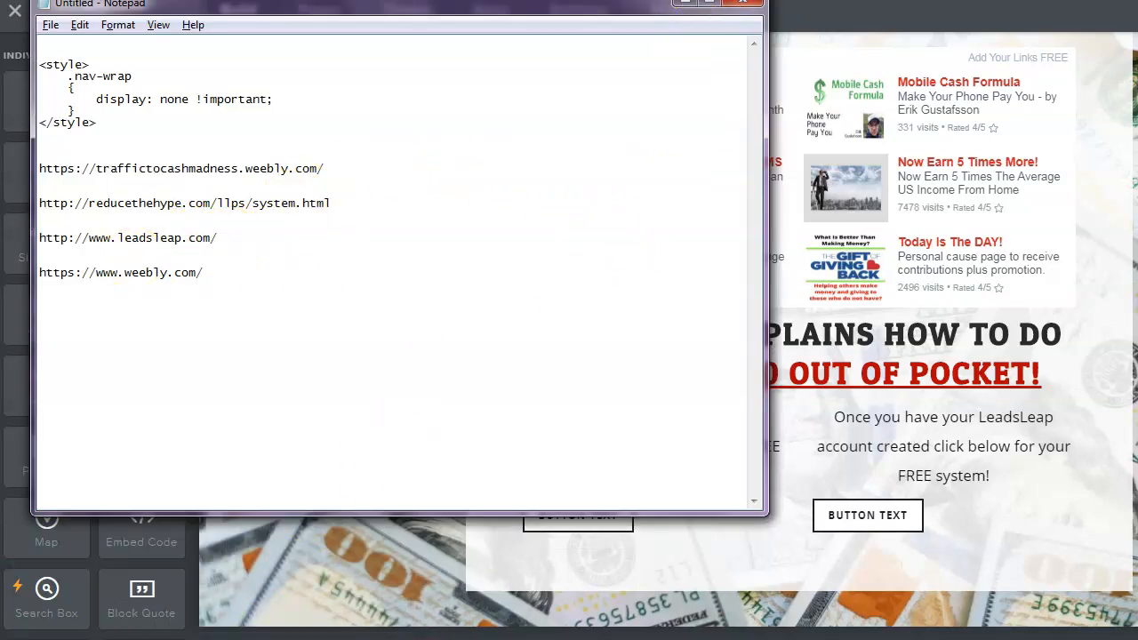
{"action": "left_click", "coordinate": [686, 1]}
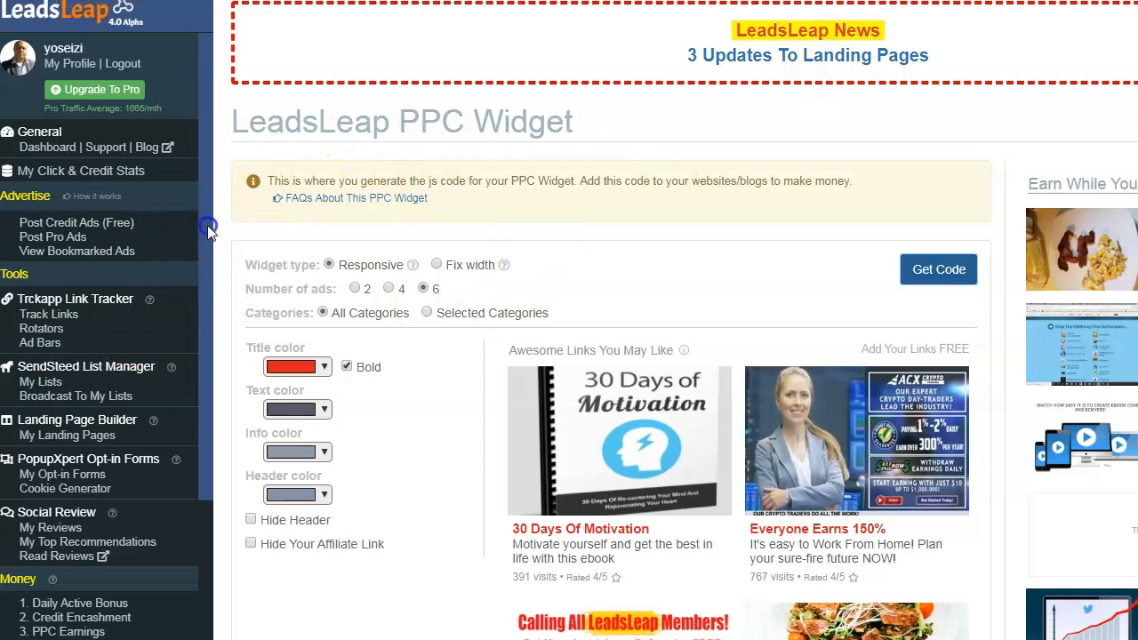
- Open LeadsLeap's Affiliate Links & Tools page and copy the Homepage referral link
{"action": "scroll", "coordinate": [204, 232], "scroll_direction": "down", "scroll_amount": 5}
{"action": "left_click", "coordinate": [80, 303]}
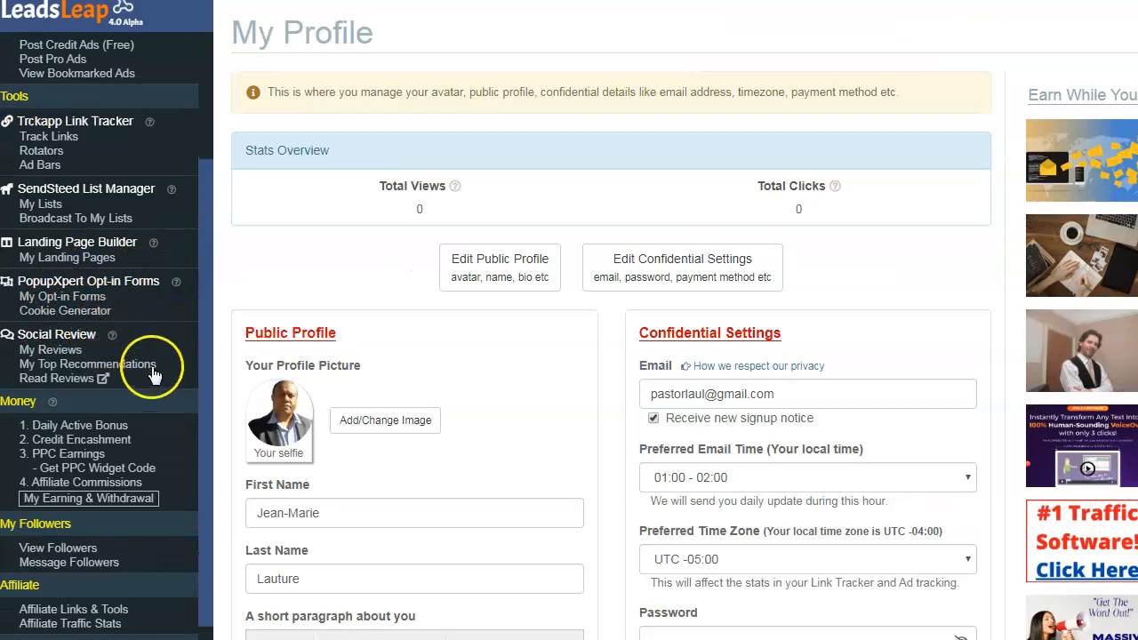
{"action": "scroll", "coordinate": [146, 373], "scroll_direction": "down", "scroll_amount": 2}
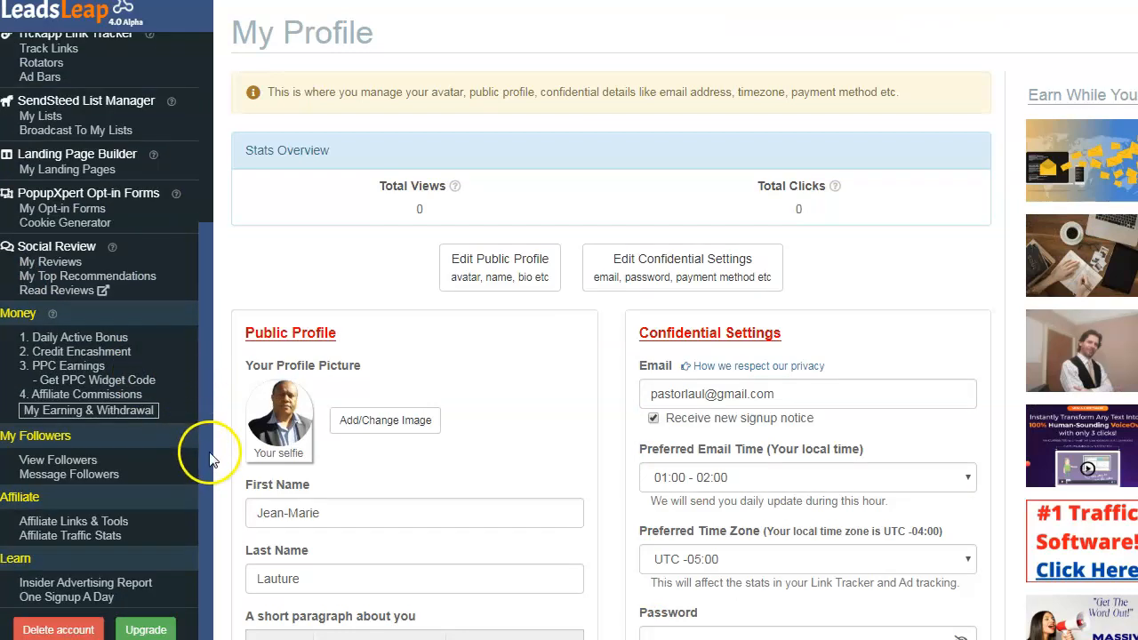
{"action": "left_click", "coordinate": [110, 525]}
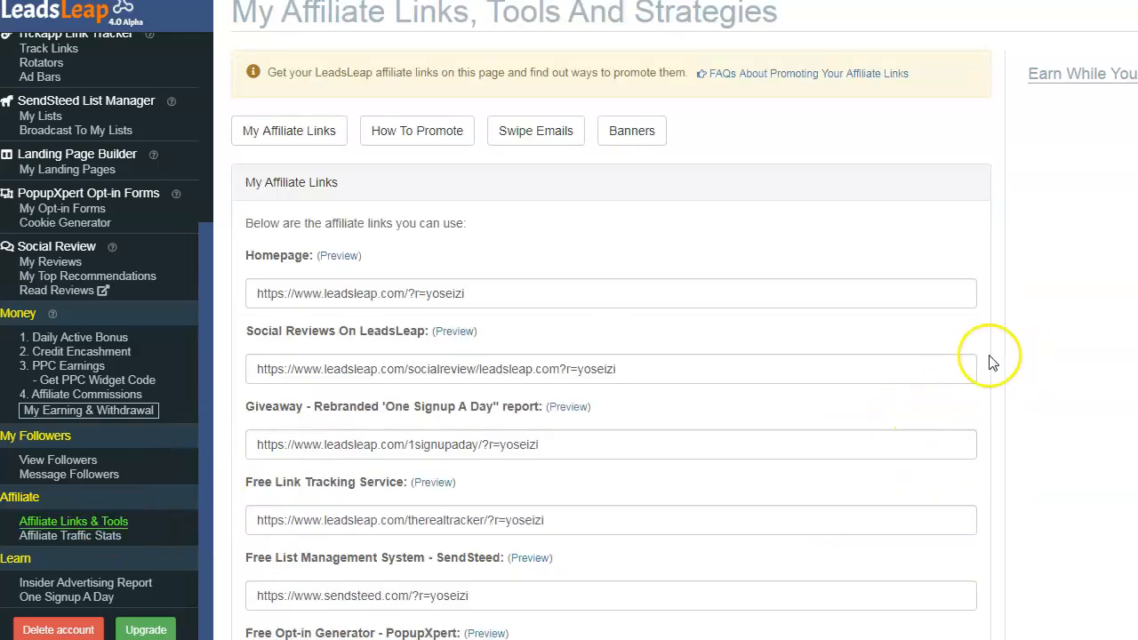
{"action": "double_click", "coordinate": [445, 294]}
{"action": "key", "text": "ctrl+a"}
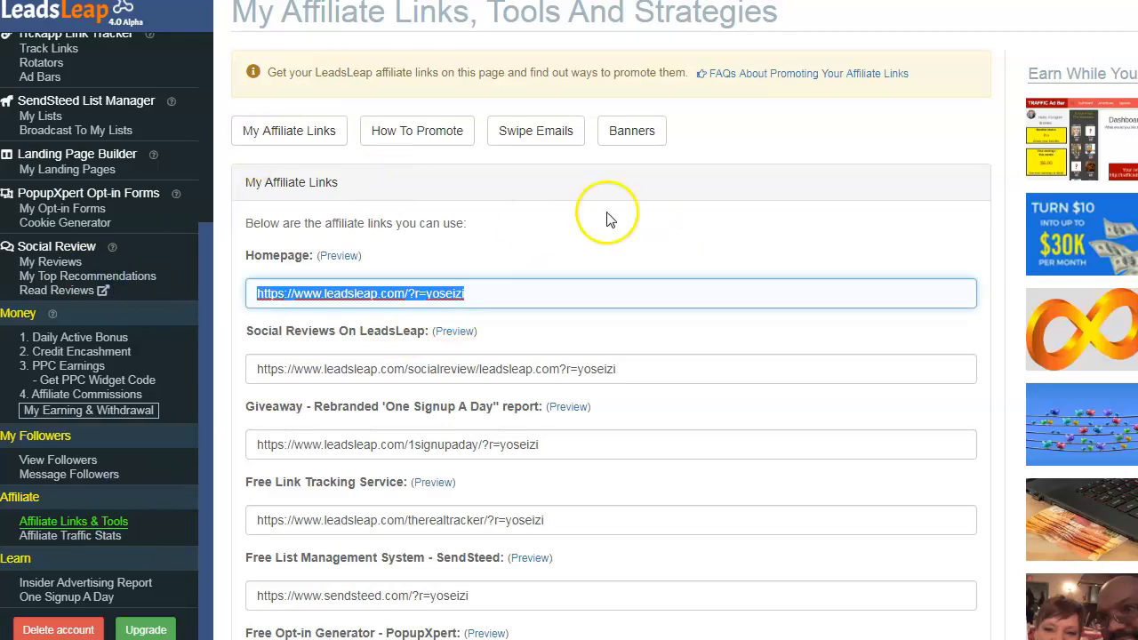
{"action": "left_click", "coordinate": [889, 134]}
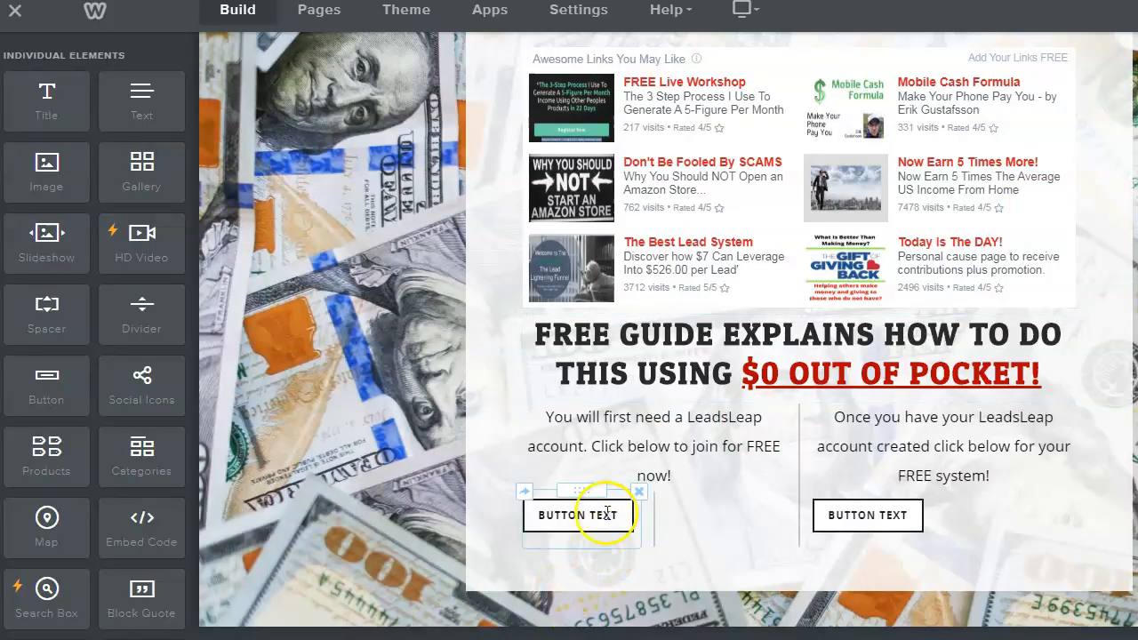
- Centre the left button in its column and label it 'JOIN LEADSLEAP NOW!'
{"action": "left_click", "coordinate": [577, 524]}
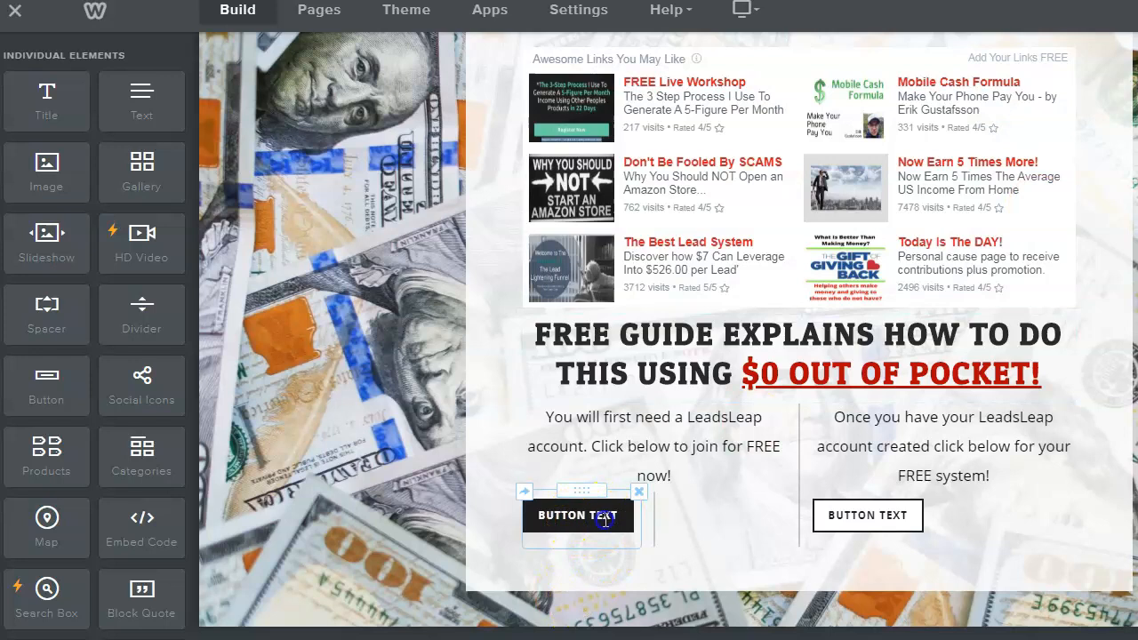
{"action": "left_click", "coordinate": [725, 533]}
{"action": "left_click", "coordinate": [563, 519]}
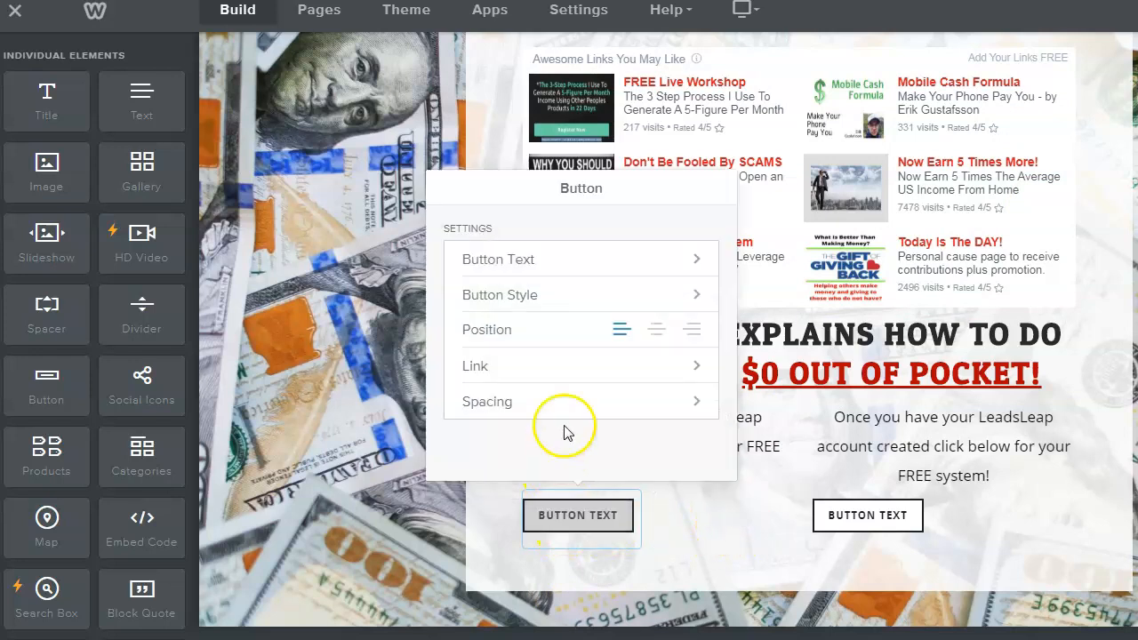
{"action": "left_click", "coordinate": [659, 330]}
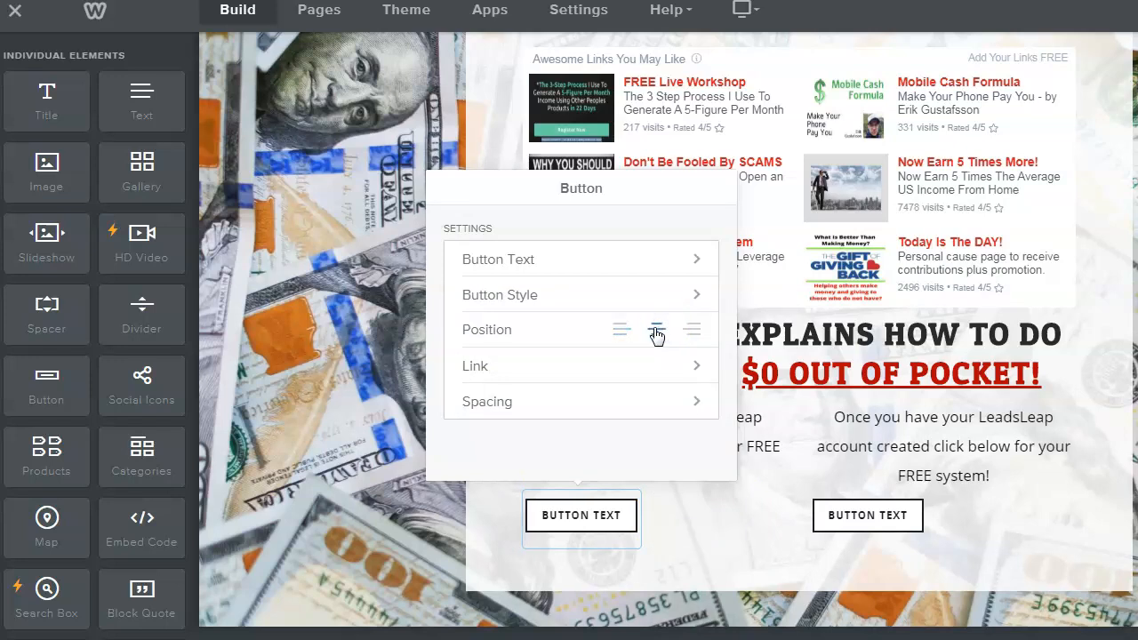
{"action": "left_click", "coordinate": [700, 517]}
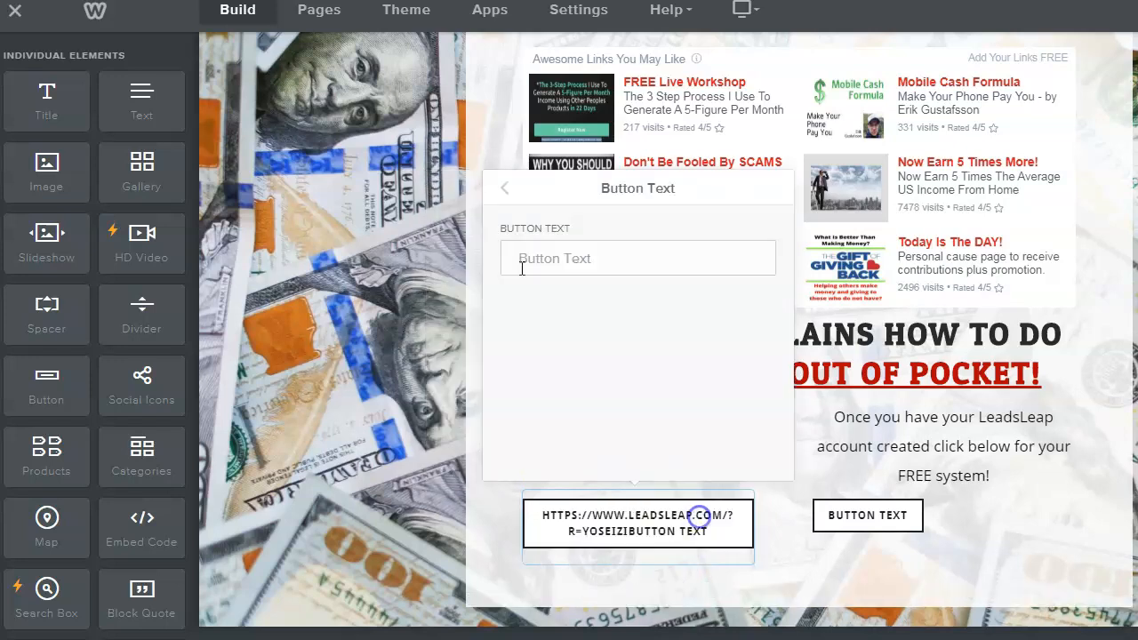
{"action": "type", "text": "JOIN LEADSLEAD NOW!"}
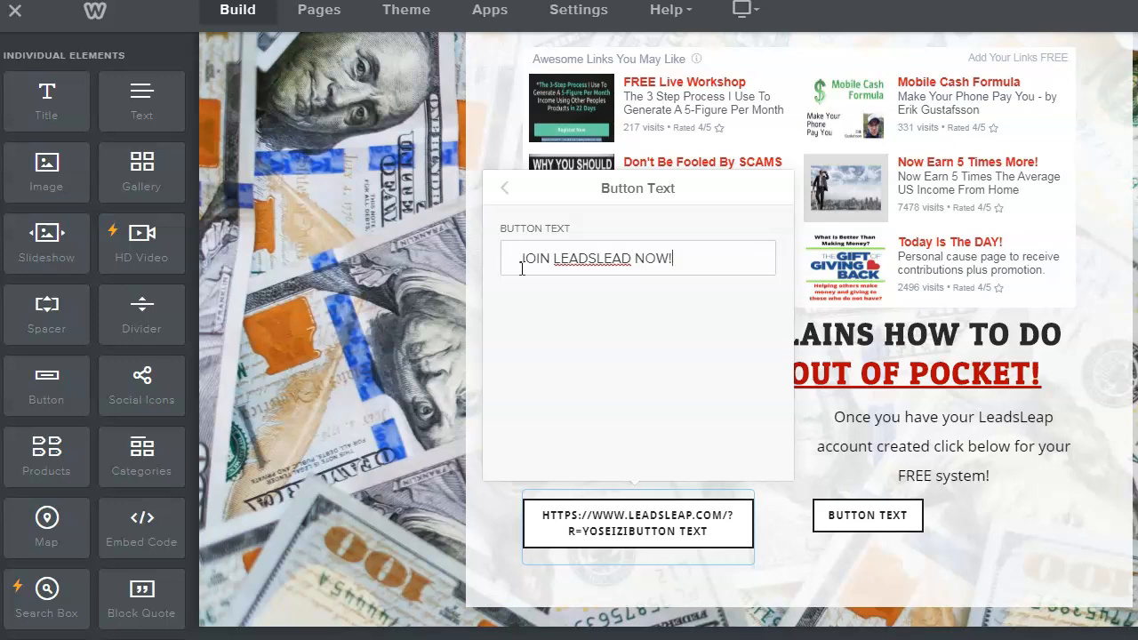
{"action": "left_click", "coordinate": [620, 263]}
{"action": "left_click", "coordinate": [777, 519]}
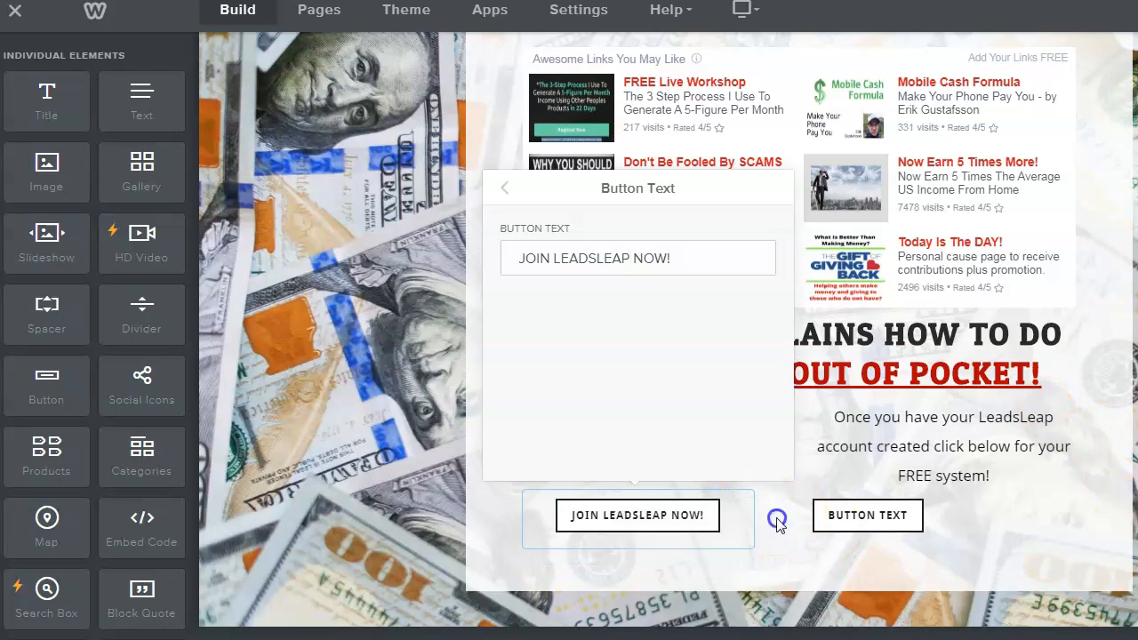
- Link the Join button to the copied LeadsLeap homepage referral URL
{"action": "left_click", "coordinate": [644, 522]}
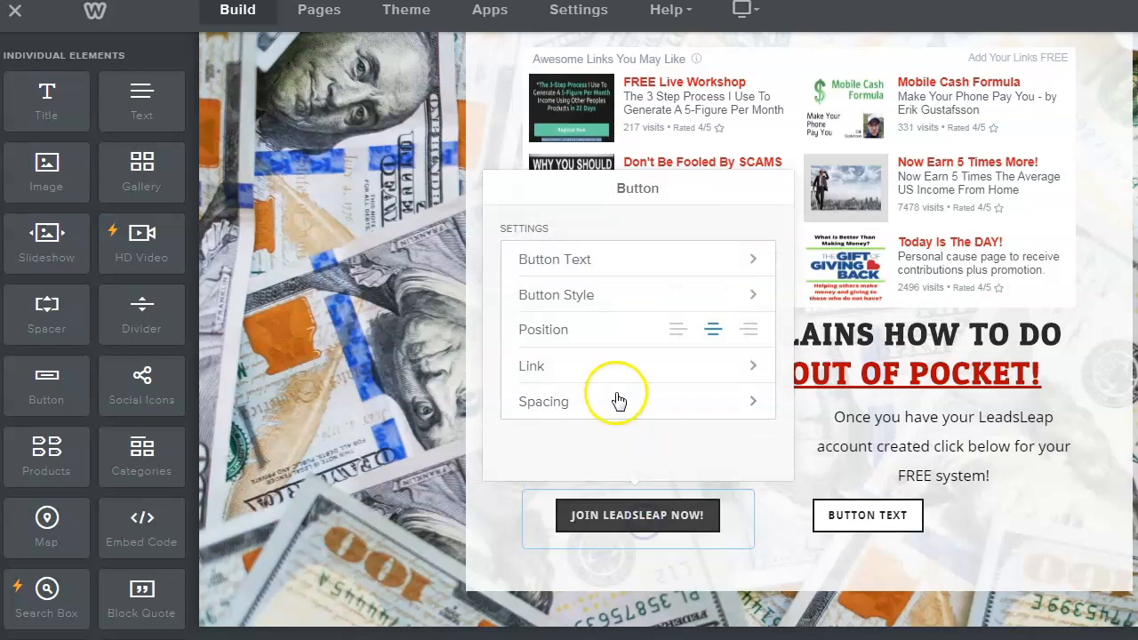
{"action": "left_click", "coordinate": [643, 369]}
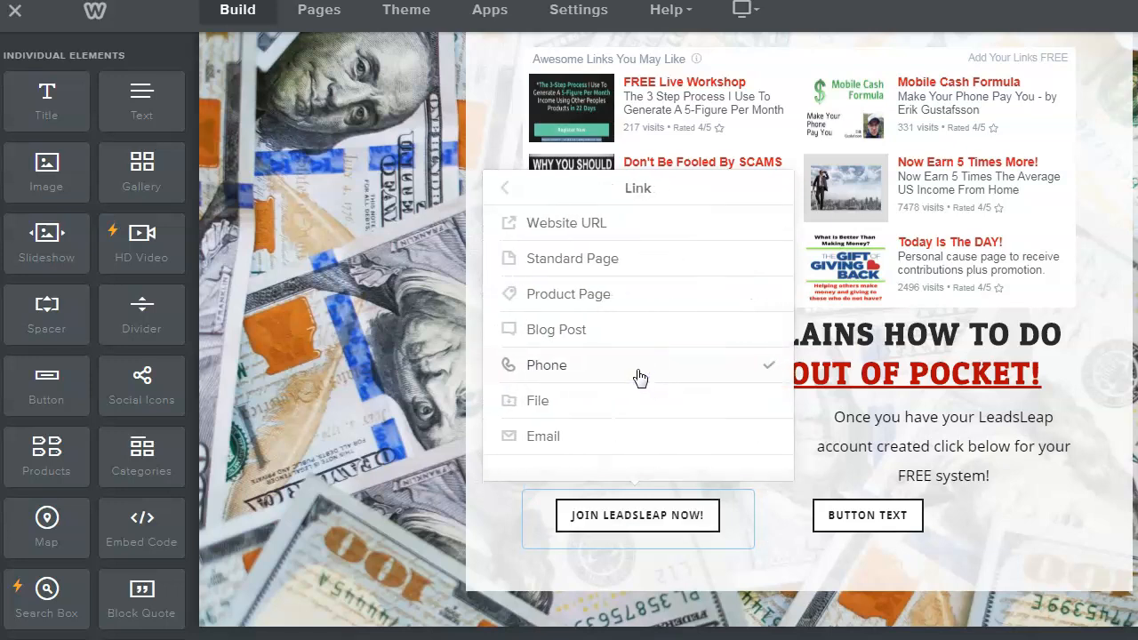
{"action": "left_click", "coordinate": [532, 224]}
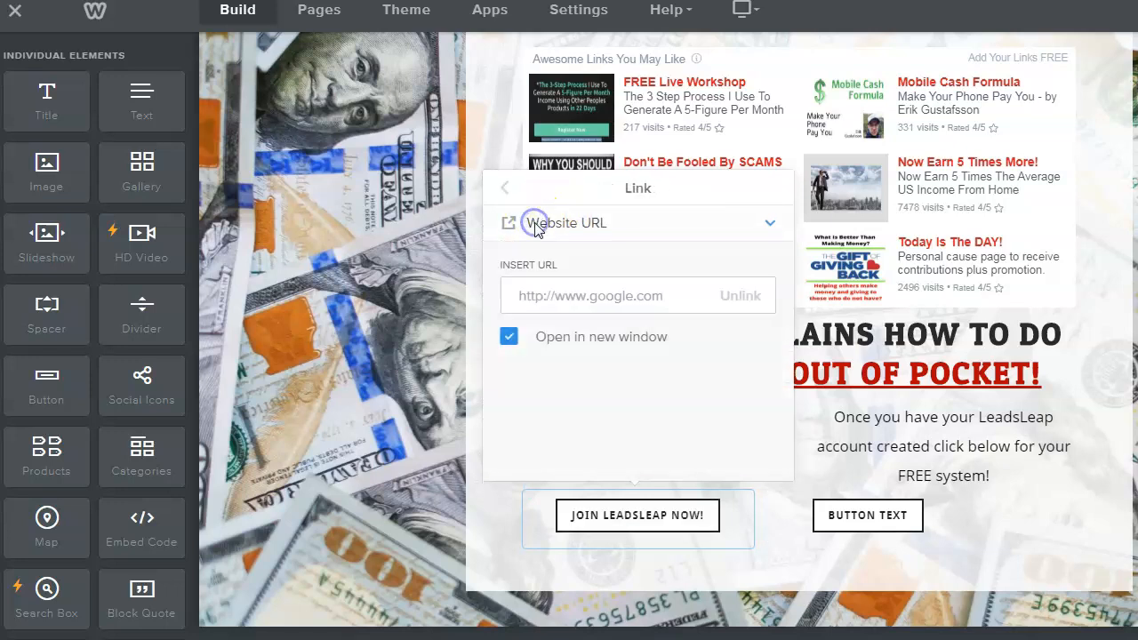
{"action": "left_click", "coordinate": [523, 294]}
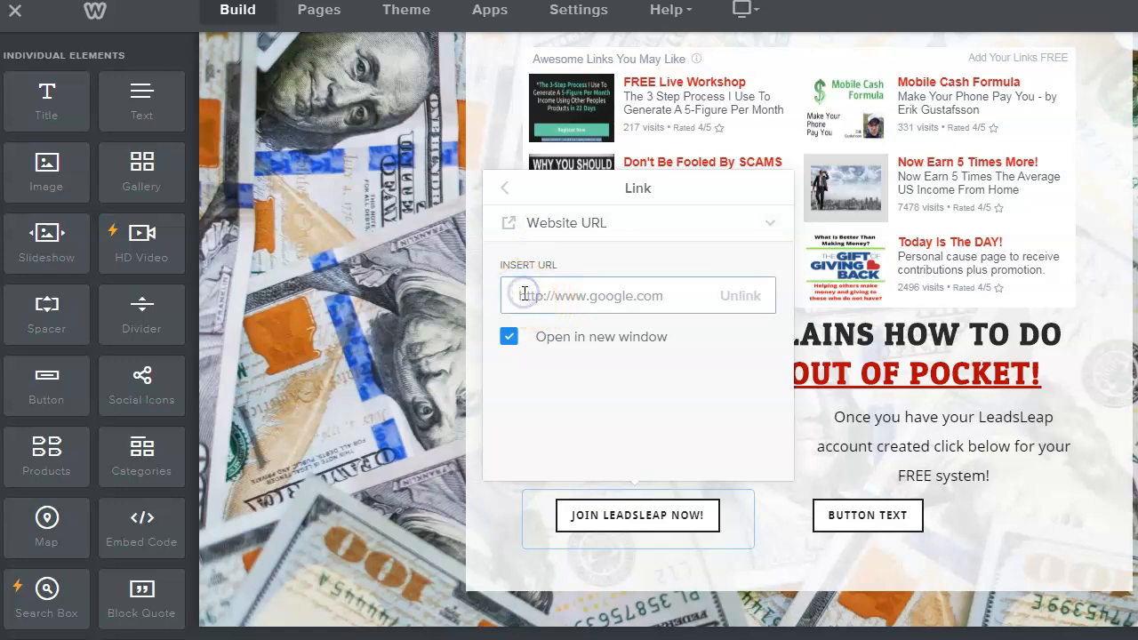
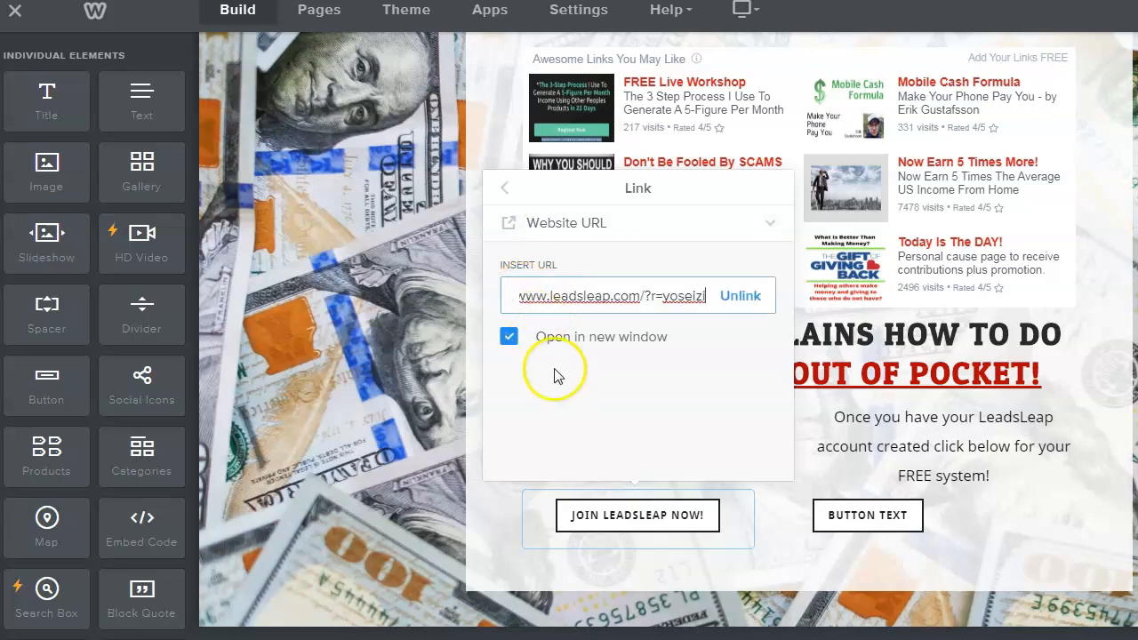
{"action": "left_click", "coordinate": [725, 421]}
{"action": "left_click", "coordinate": [787, 523]}
- Apply the third, larger outline button style to the Join button
{"action": "left_click", "coordinate": [663, 520]}
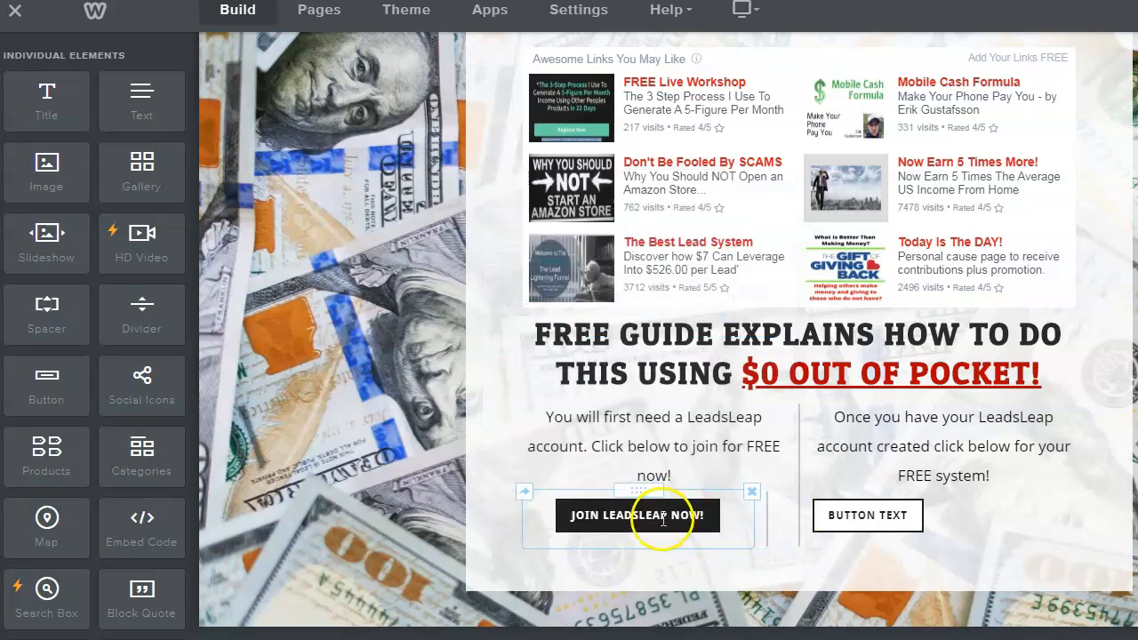
{"action": "left_click", "coordinate": [682, 516]}
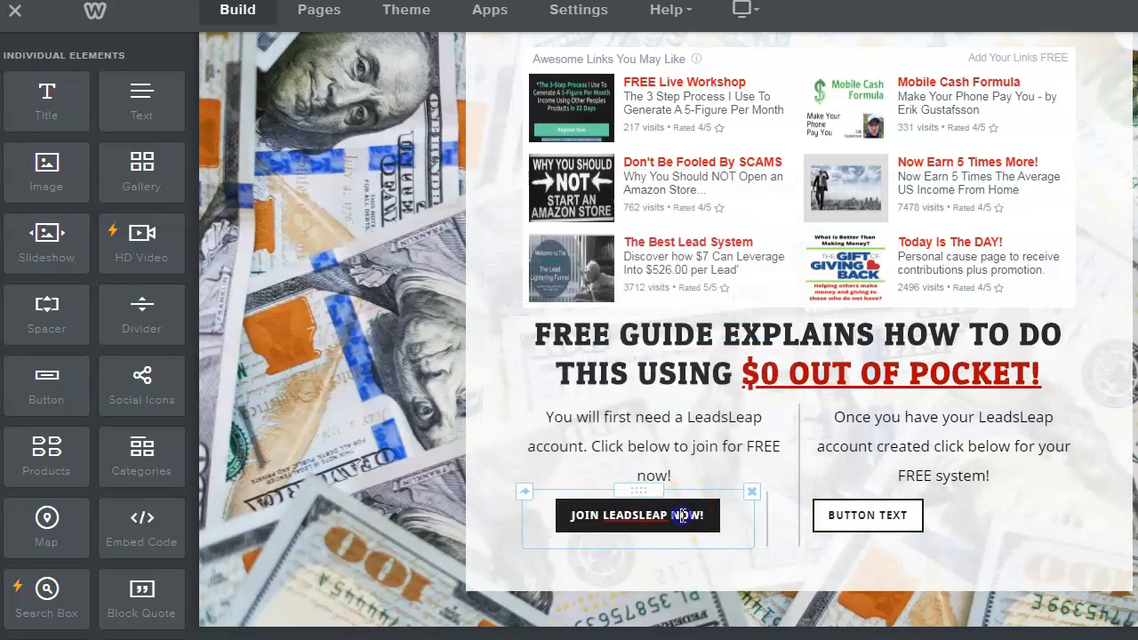
{"action": "left_click", "coordinate": [773, 552]}
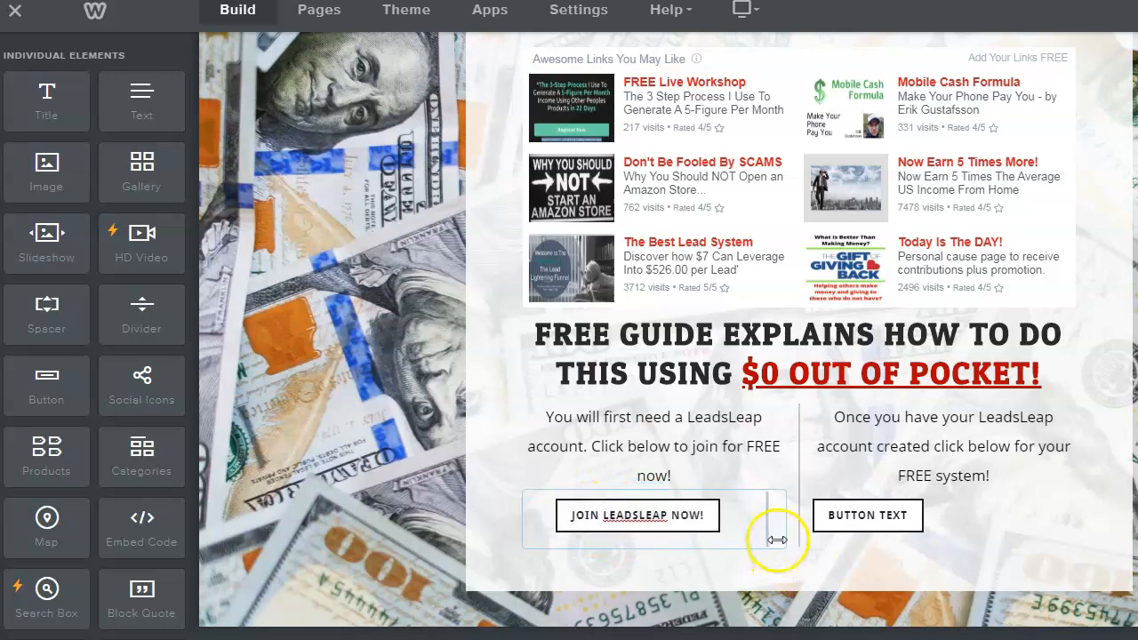
{"action": "left_click", "coordinate": [676, 517]}
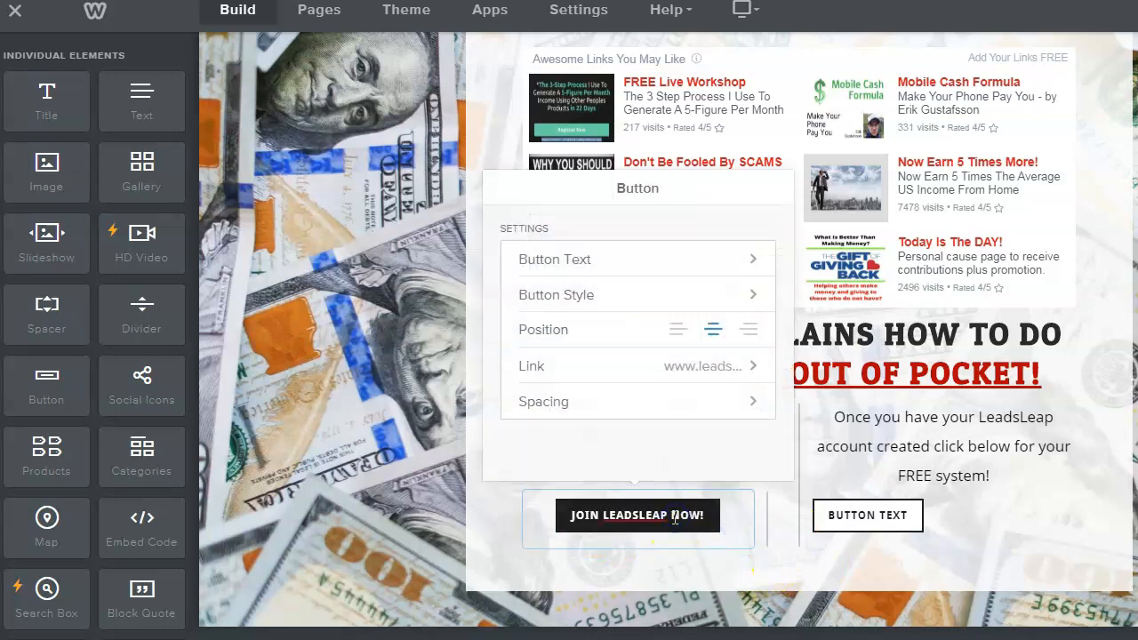
{"action": "left_click", "coordinate": [690, 294]}
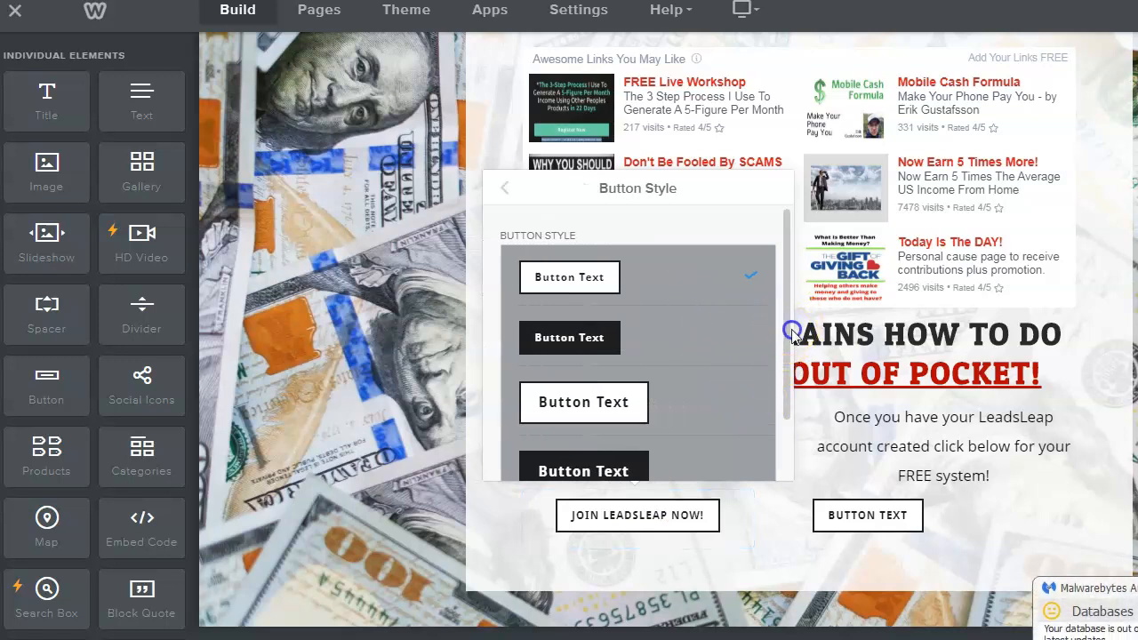
{"action": "left_click_drag", "start_coordinate": [793, 333], "coordinate": [783, 377]}
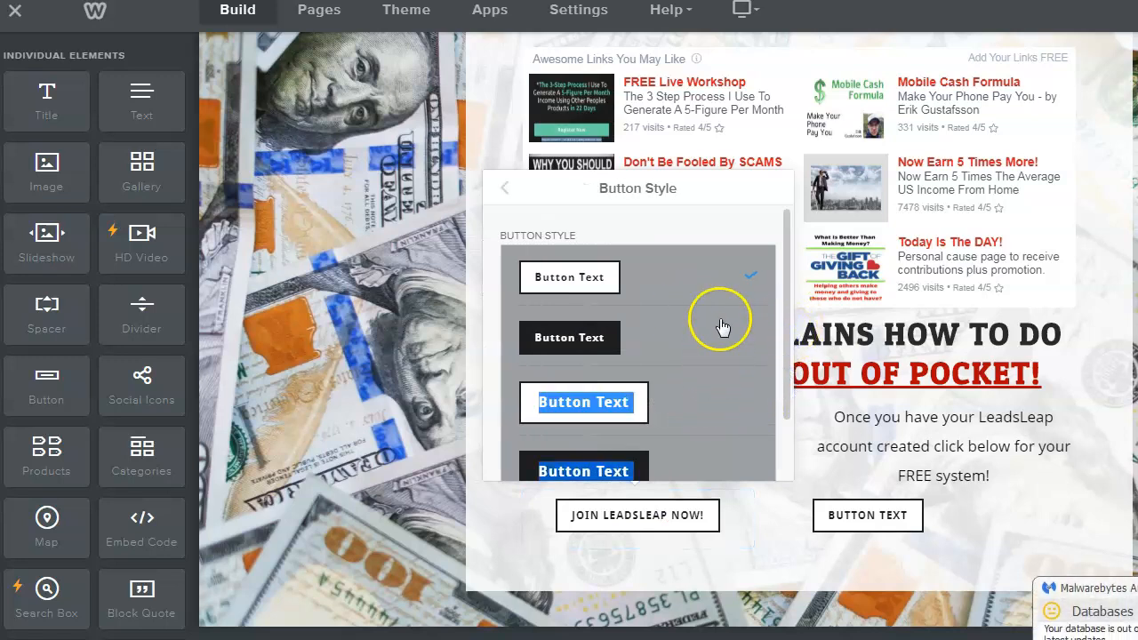
{"action": "left_click", "coordinate": [784, 460]}
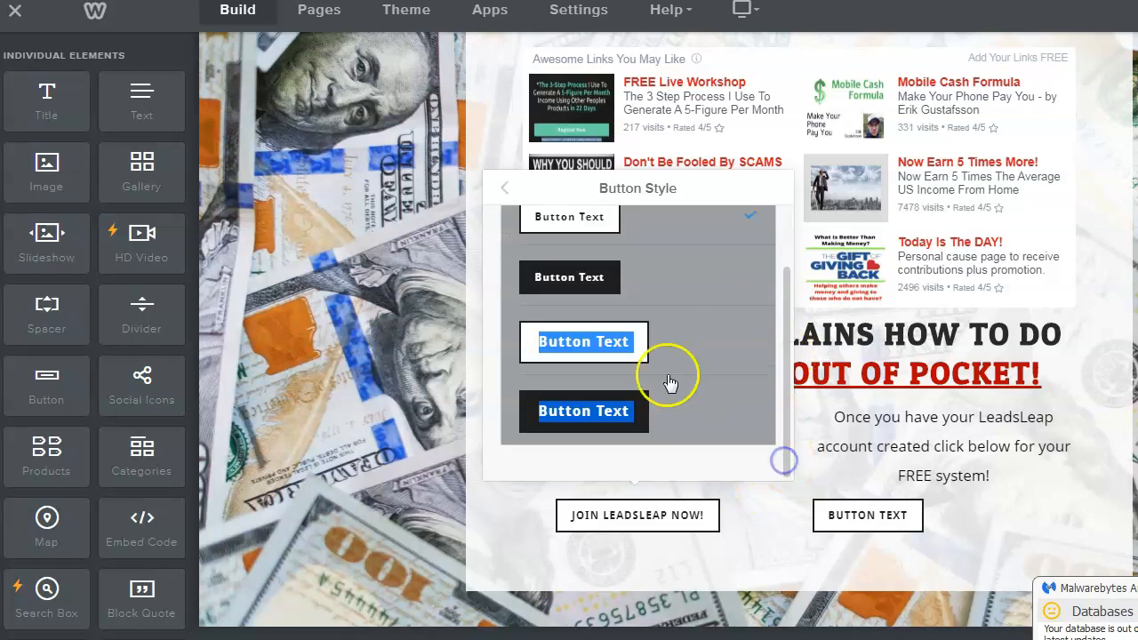
{"action": "left_click", "coordinate": [697, 343]}
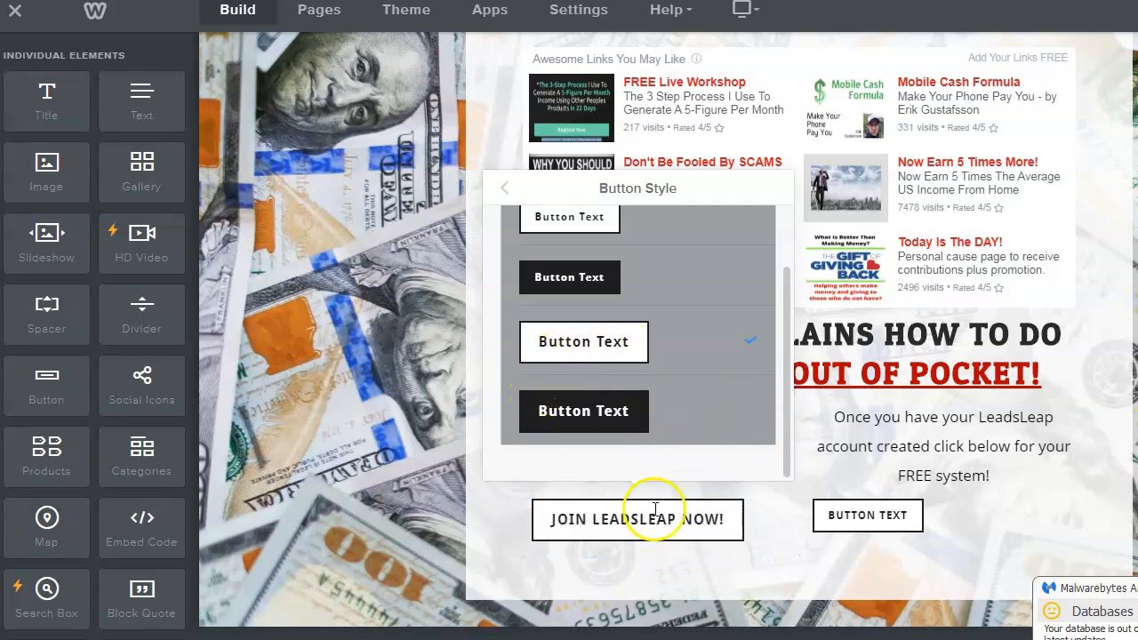
{"action": "left_click", "coordinate": [885, 520]}
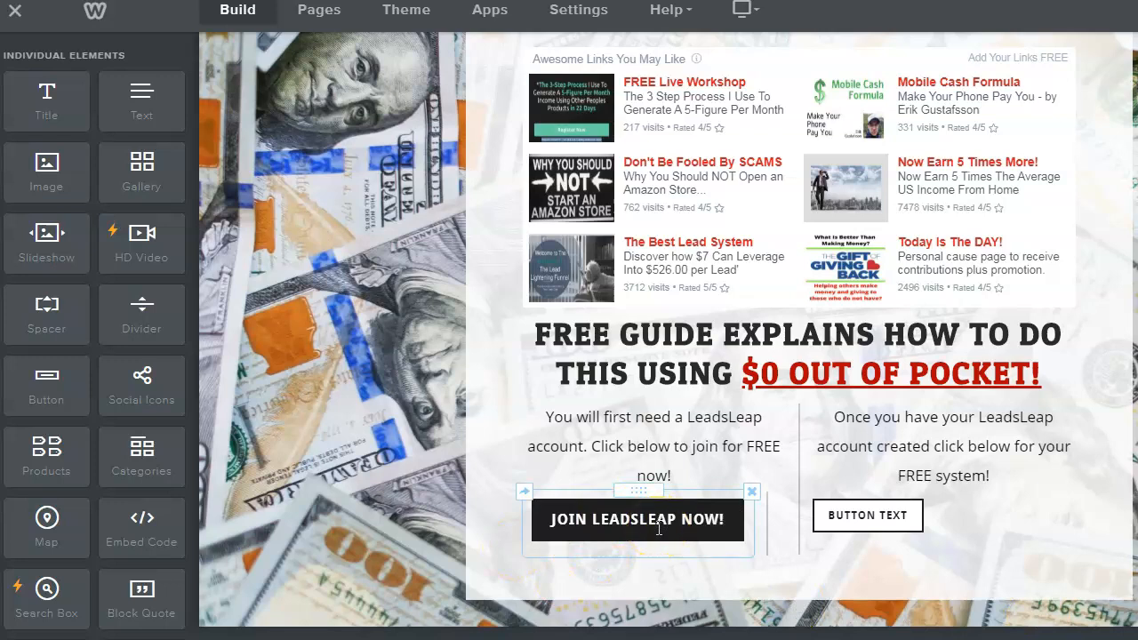
- Set the second button's position to center and pick the third, larger outline style
{"action": "left_click", "coordinate": [890, 520]}
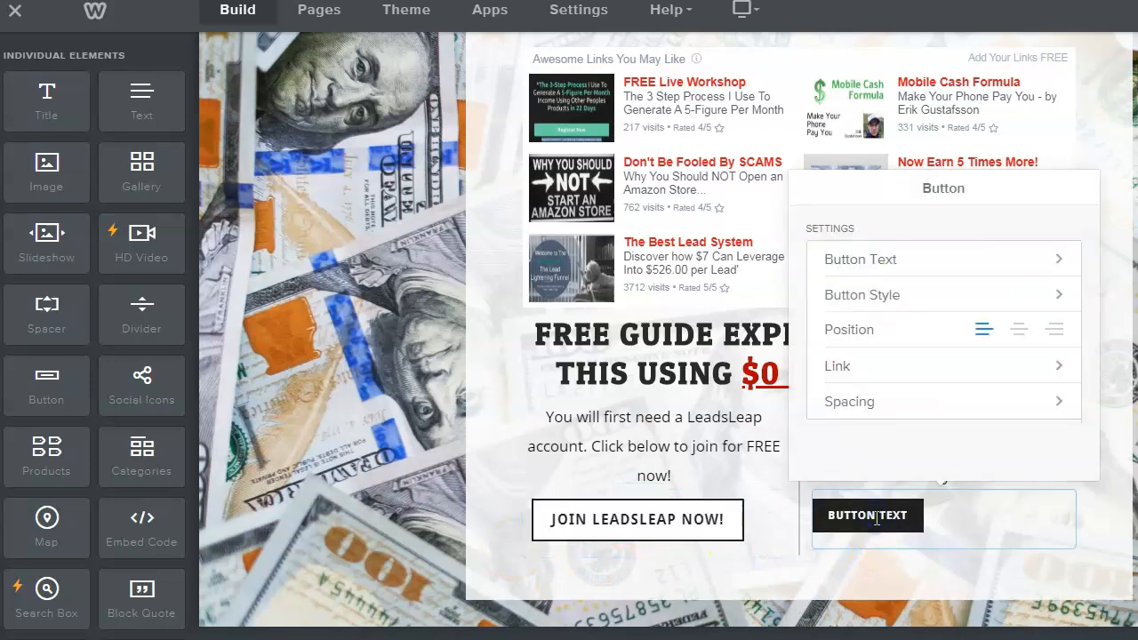
{"action": "left_click", "coordinate": [1020, 332]}
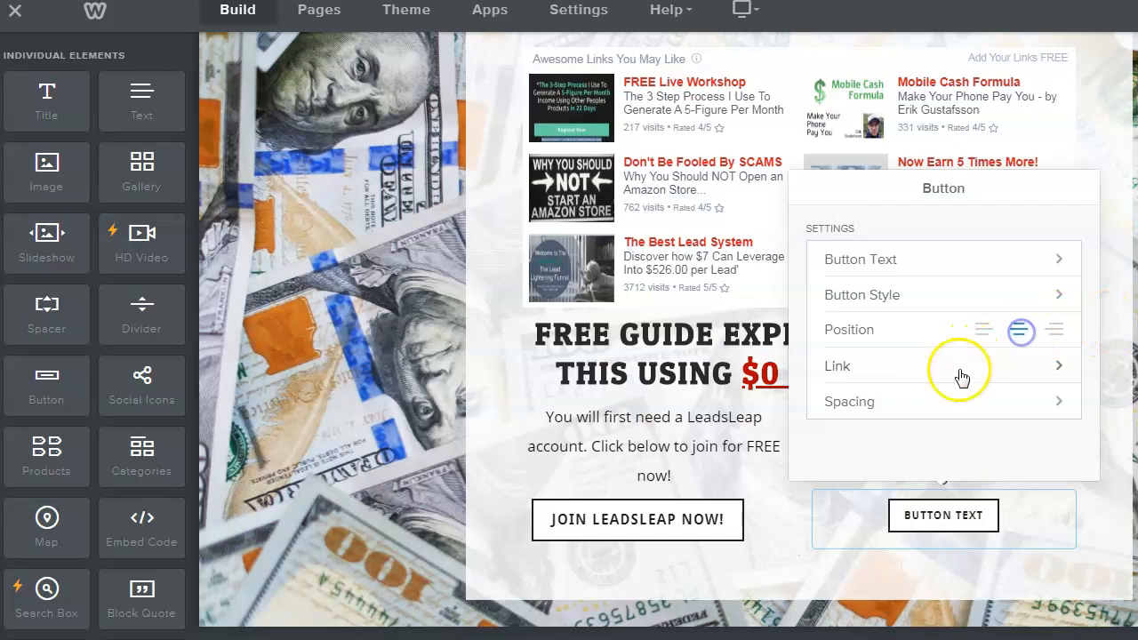
{"action": "left_click", "coordinate": [1049, 294]}
{"action": "scroll", "coordinate": [1087, 445], "scroll_direction": "down", "scroll_amount": 2}
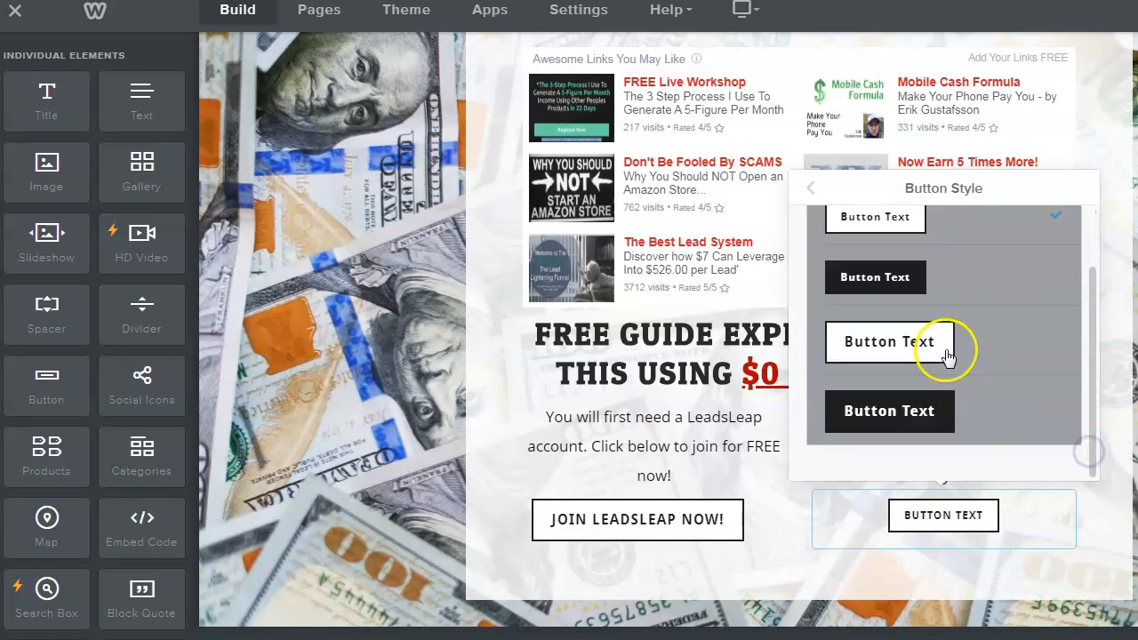
{"action": "left_click", "coordinate": [891, 343]}
{"action": "left_click", "coordinate": [908, 339]}
{"action": "left_click", "coordinate": [1021, 528]}
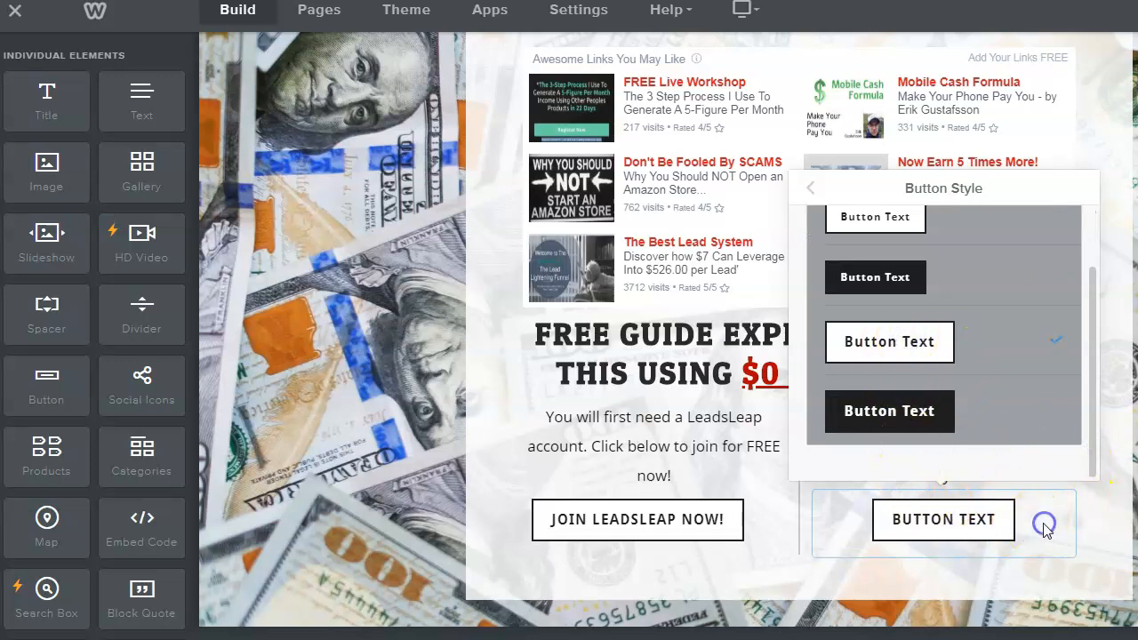
{"action": "left_click", "coordinate": [1079, 525]}
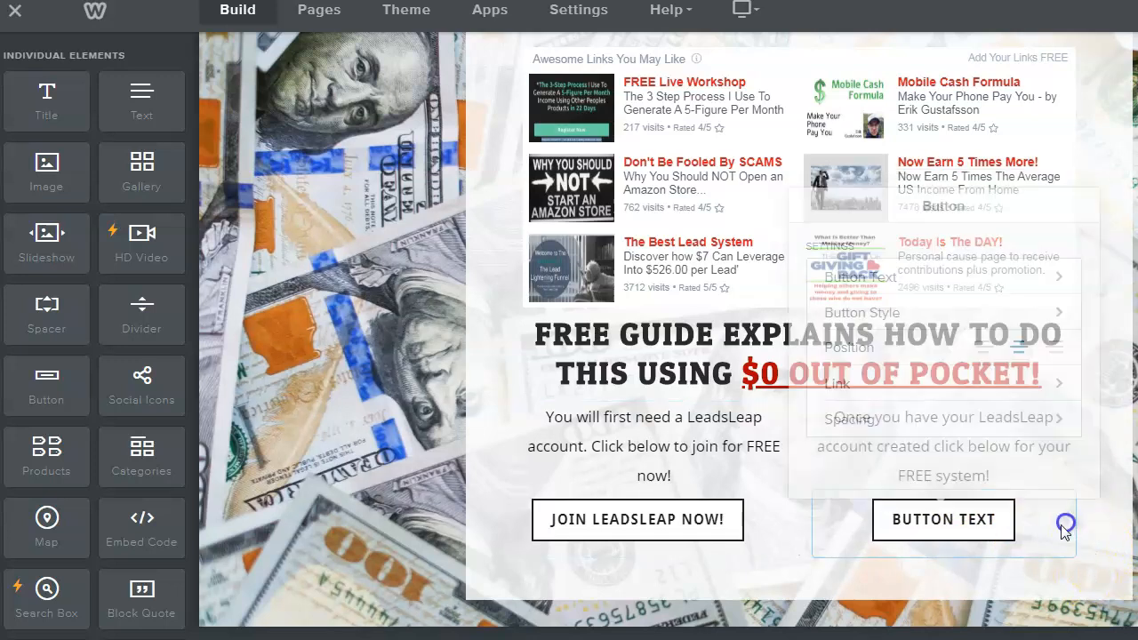
{"action": "left_click", "coordinate": [1056, 523]}
{"action": "left_click", "coordinate": [972, 514]}
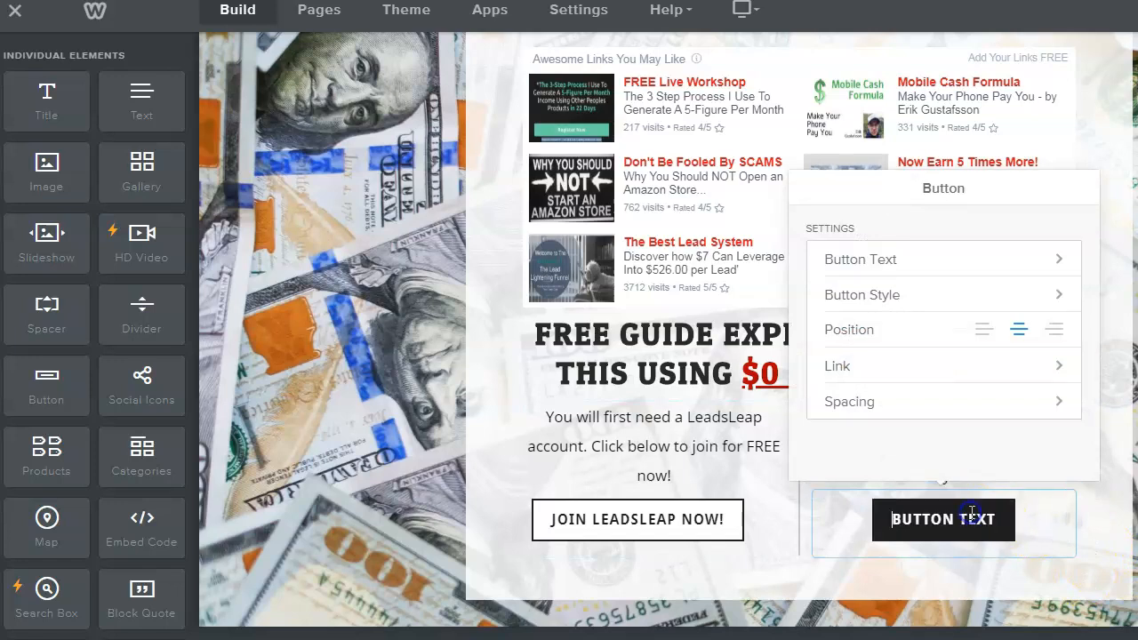
{"action": "left_click", "coordinate": [773, 521]}
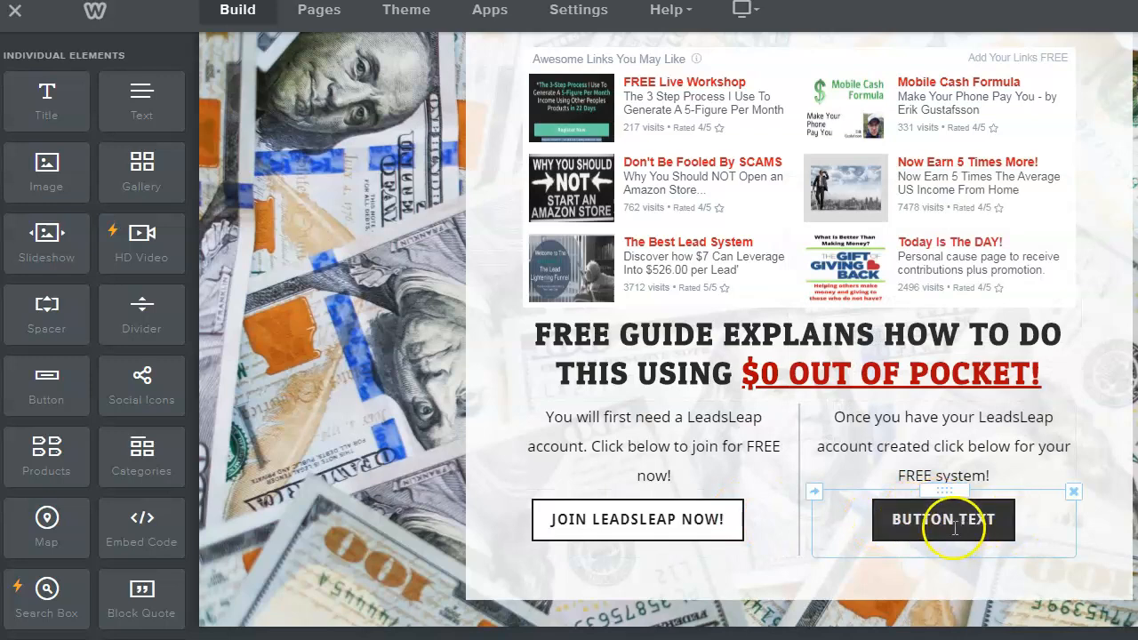
{"action": "left_click", "coordinate": [912, 516]}
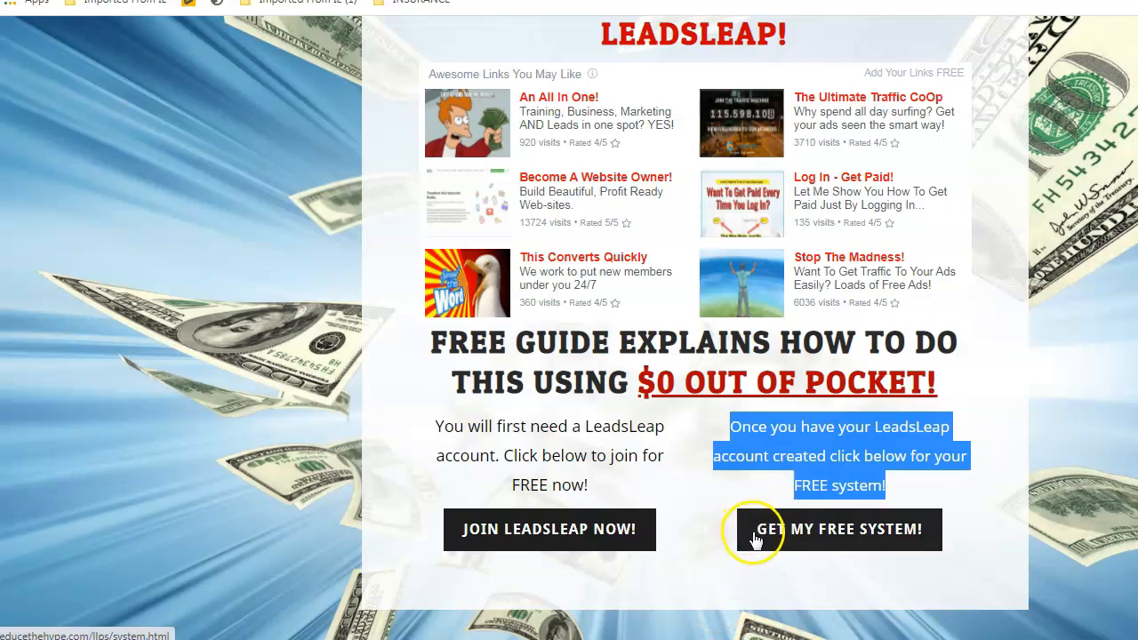
{"action": "left_click", "coordinate": [992, 396]}
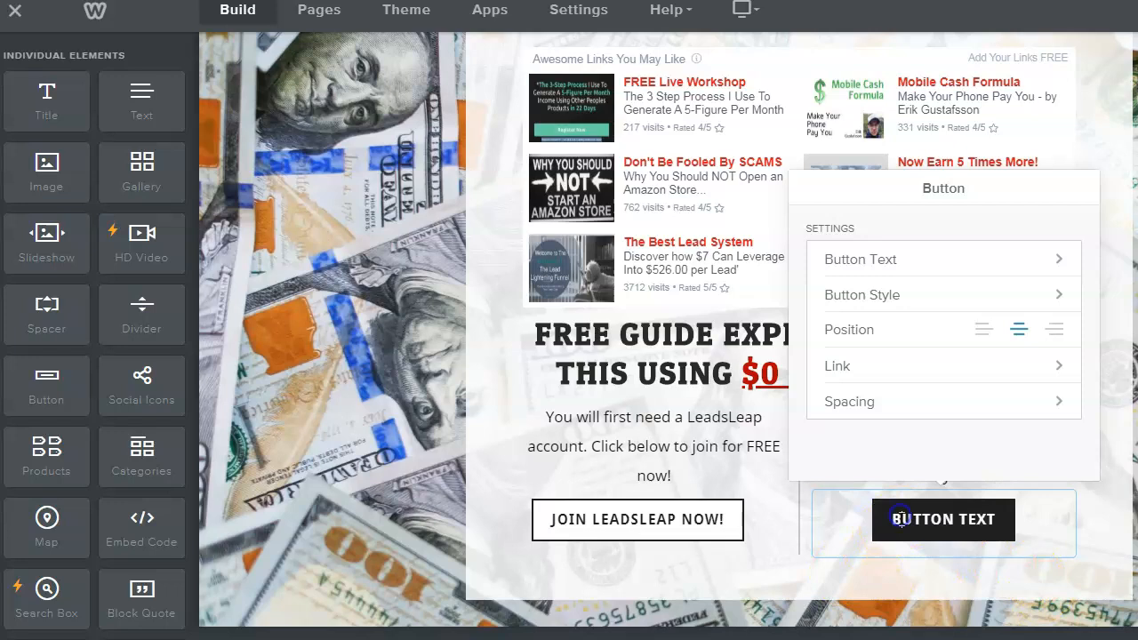
- Relabel the second button 'GET MY FREE SYSTEM!'
{"action": "left_click", "coordinate": [973, 258]}
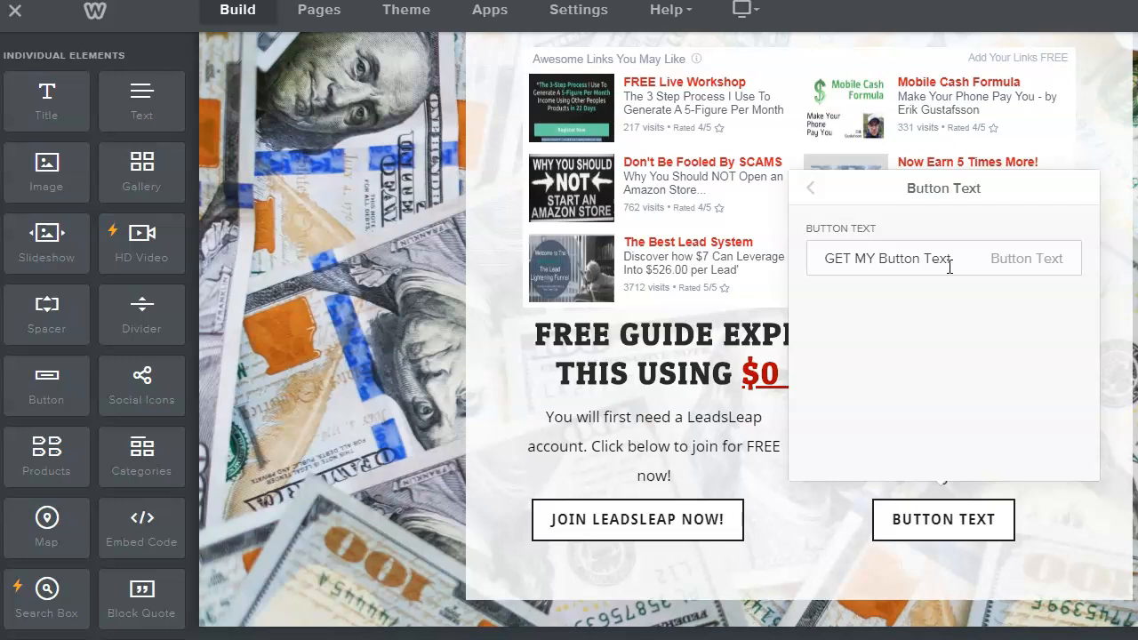
{"action": "type", "text": "WW"}
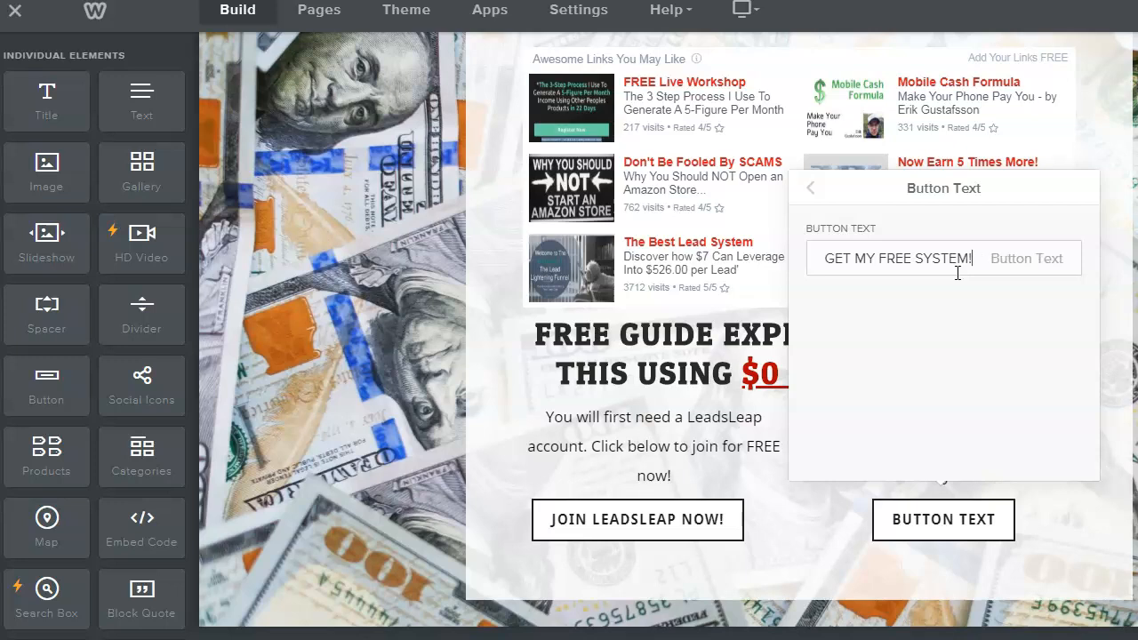
{"action": "left_click", "coordinate": [1052, 523]}
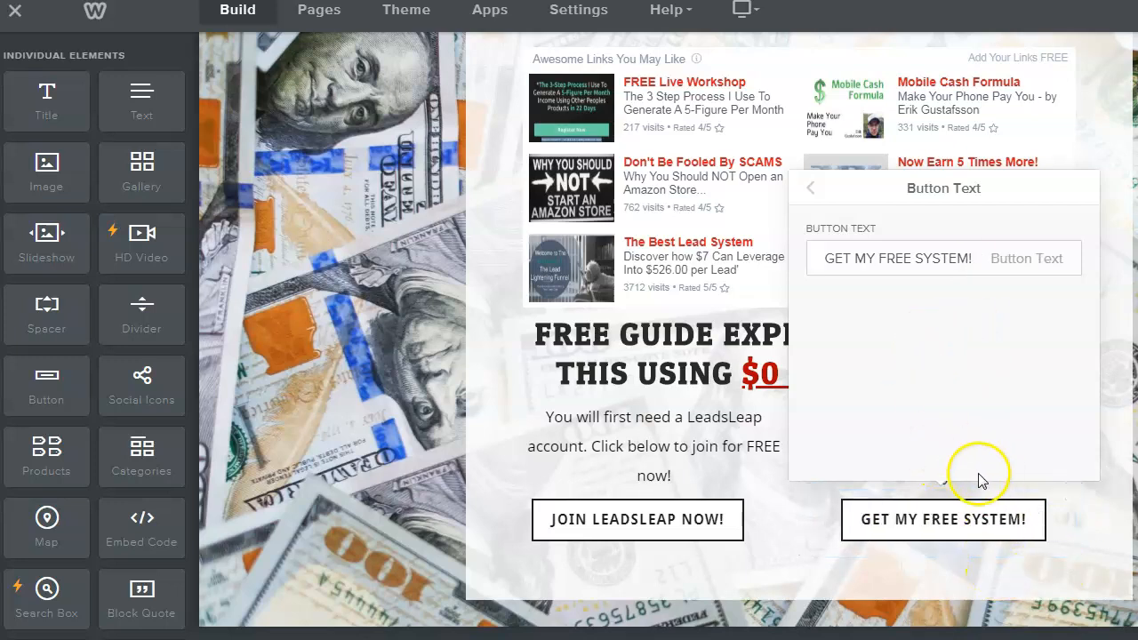
{"action": "left_click", "coordinate": [948, 522]}
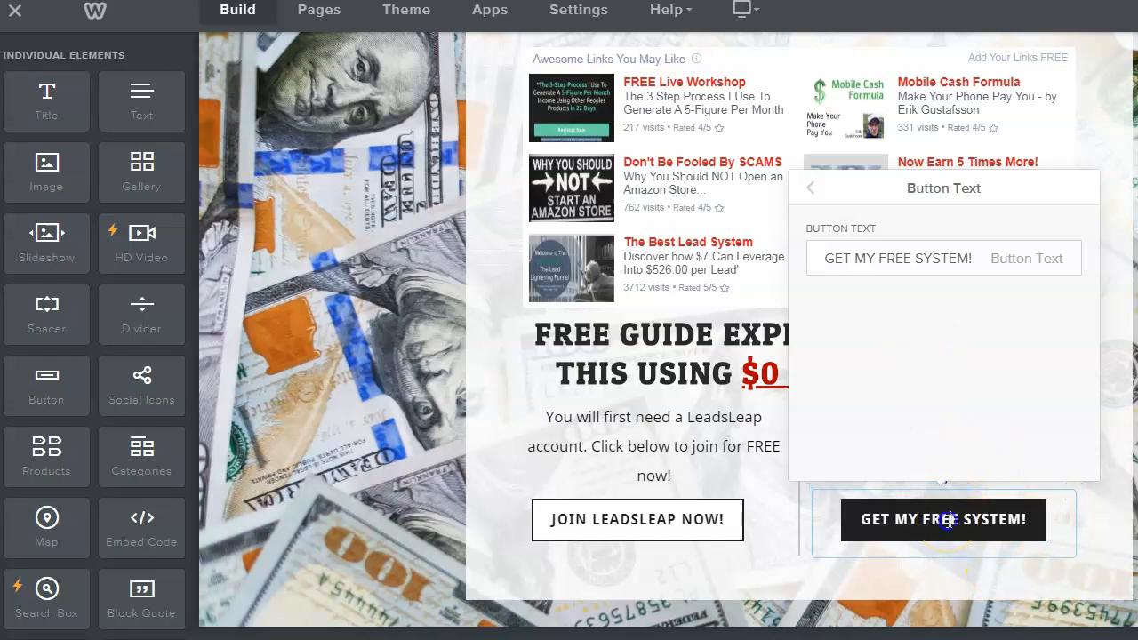
{"action": "left_click", "coordinate": [939, 341]}
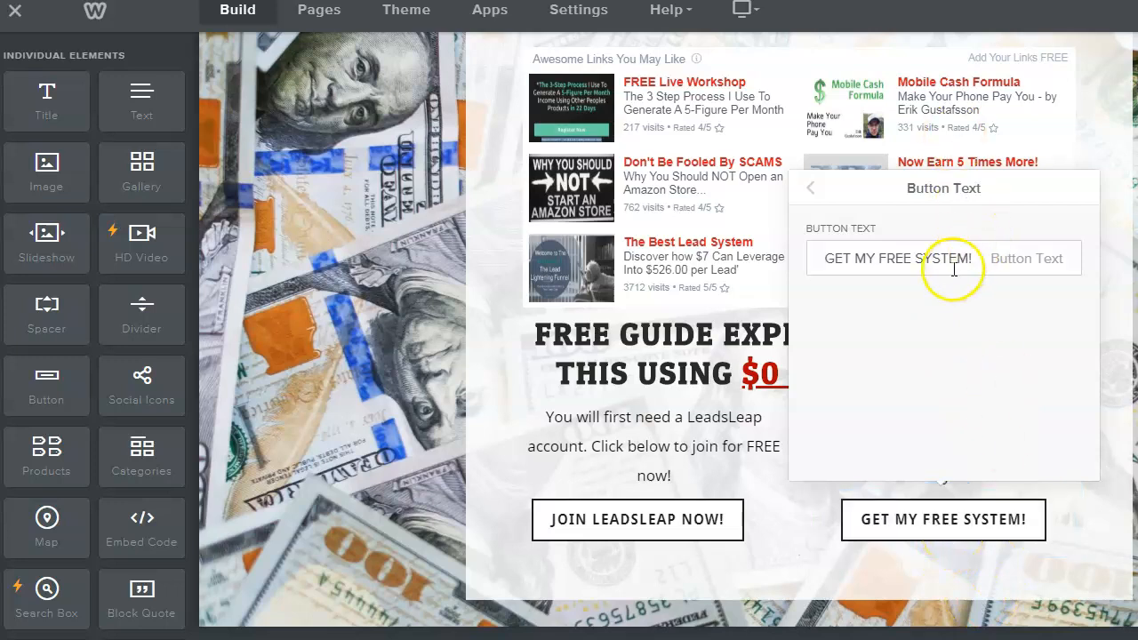
{"action": "left_click", "coordinate": [810, 190]}
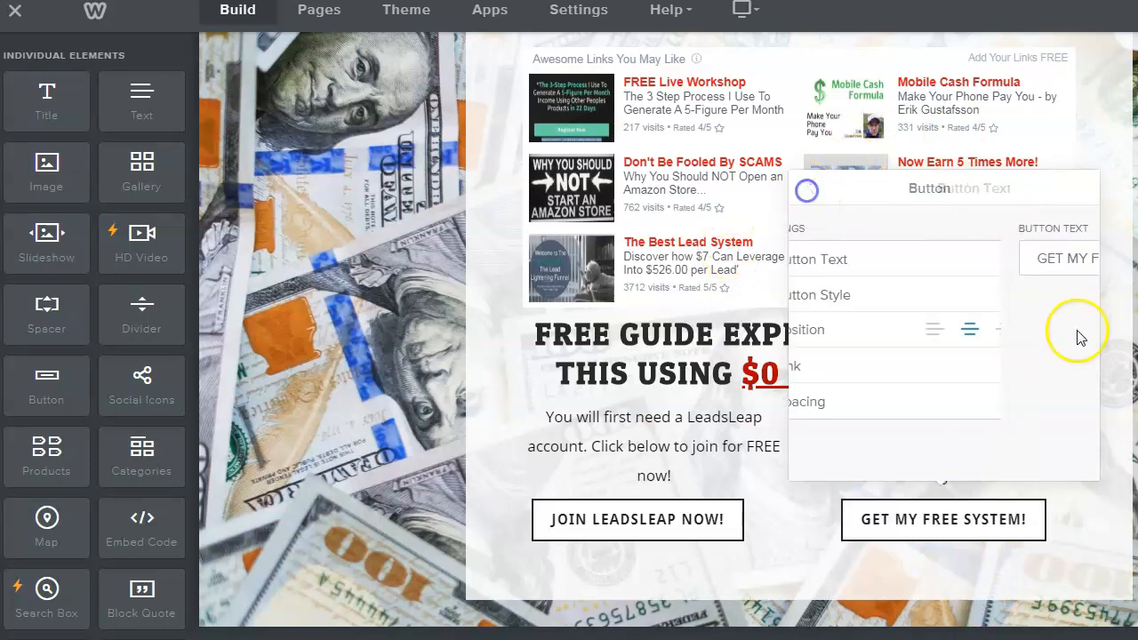
- Set the button's link type to Website URL and bring up the saved URLs in Notepad
{"action": "left_click", "coordinate": [894, 365]}
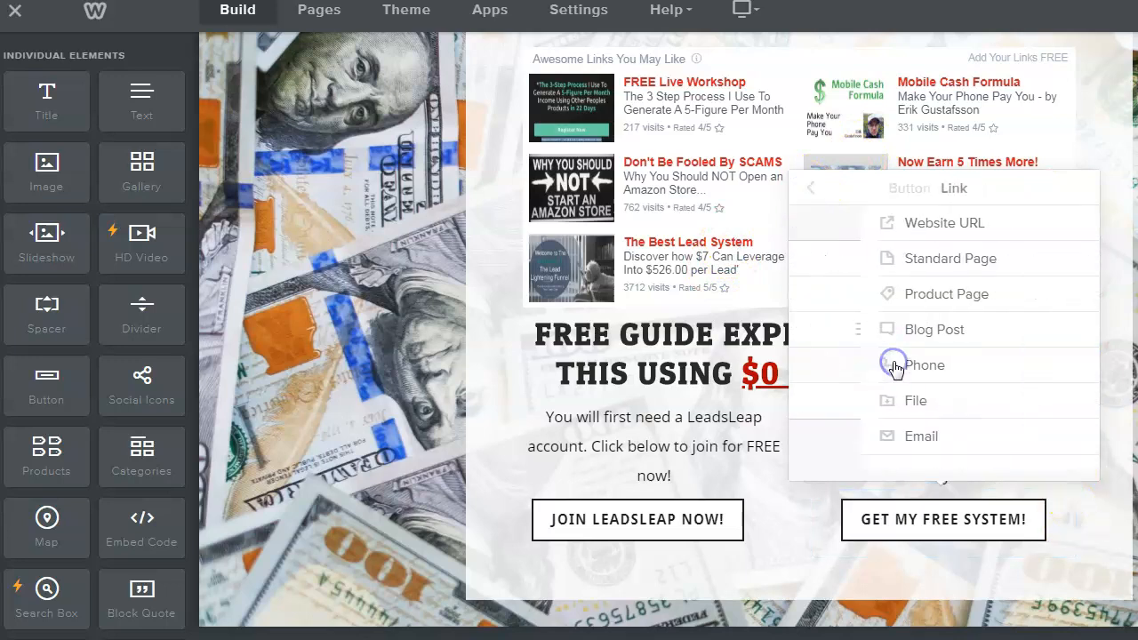
{"action": "left_click", "coordinate": [897, 223]}
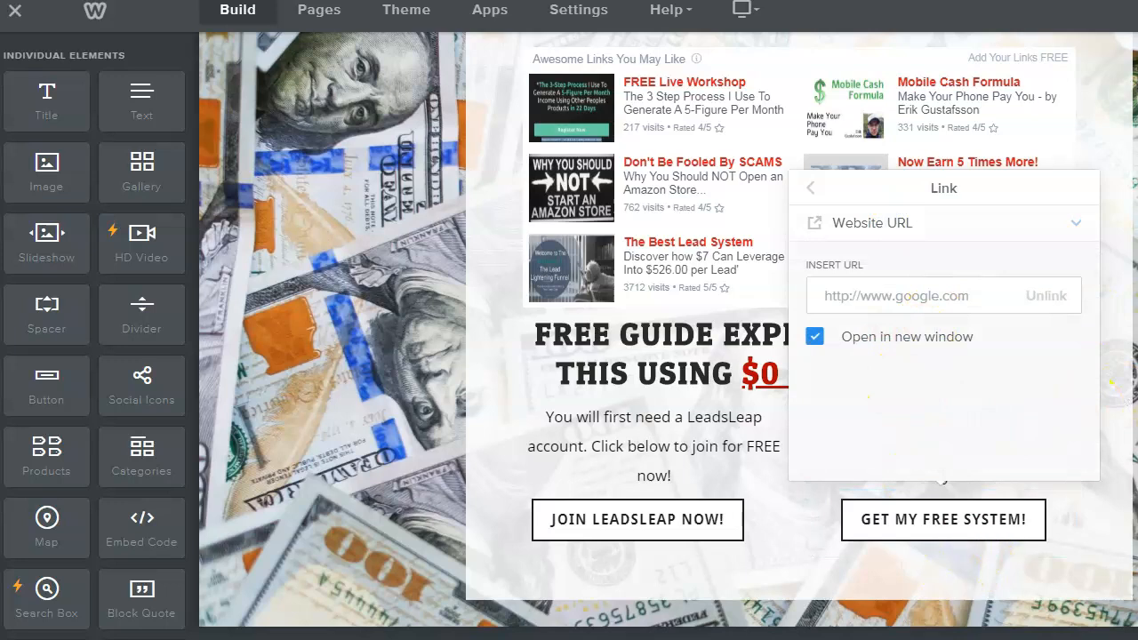
{"action": "mouse_move", "coordinate": [255, 630]}
{"action": "left_click", "coordinate": [312, 551]}
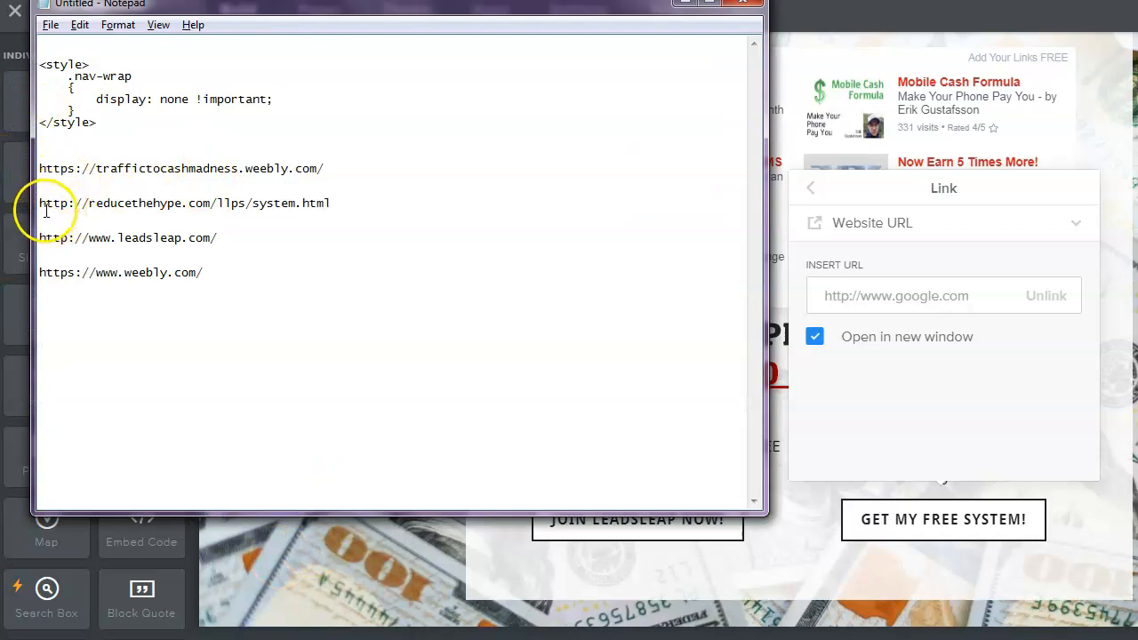
{"action": "left_click", "coordinate": [157, 191]}
{"action": "left_click_drag", "start_coordinate": [157, 191], "coordinate": [343, 204]}
{"action": "right_click", "coordinate": [317, 205]}
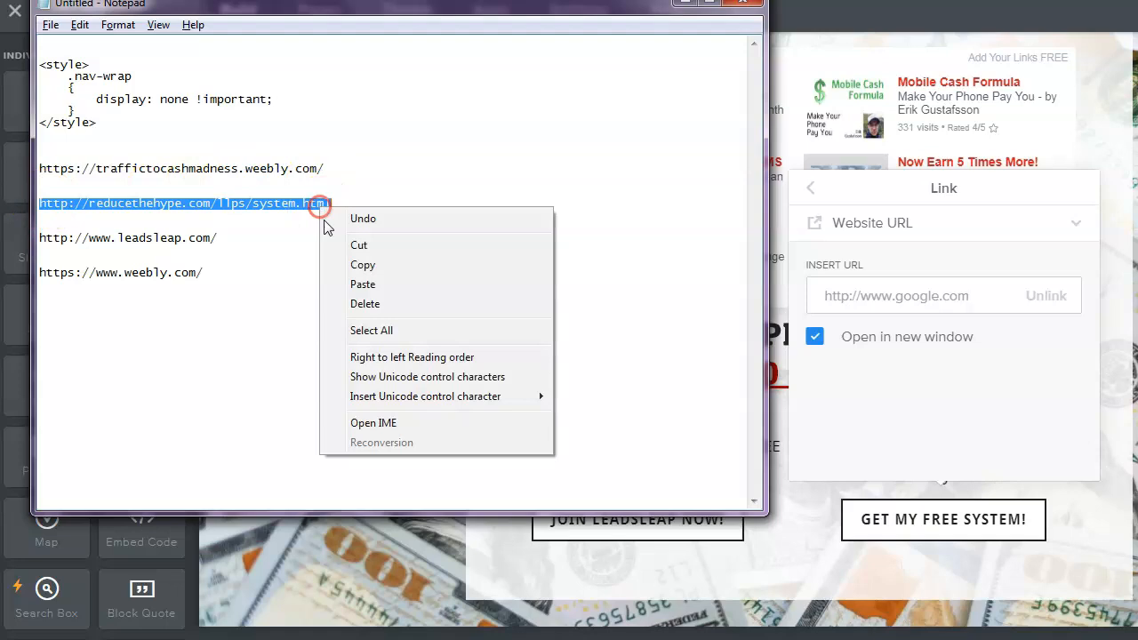
{"action": "left_click", "coordinate": [325, 261]}
{"action": "left_click", "coordinate": [514, 264]}
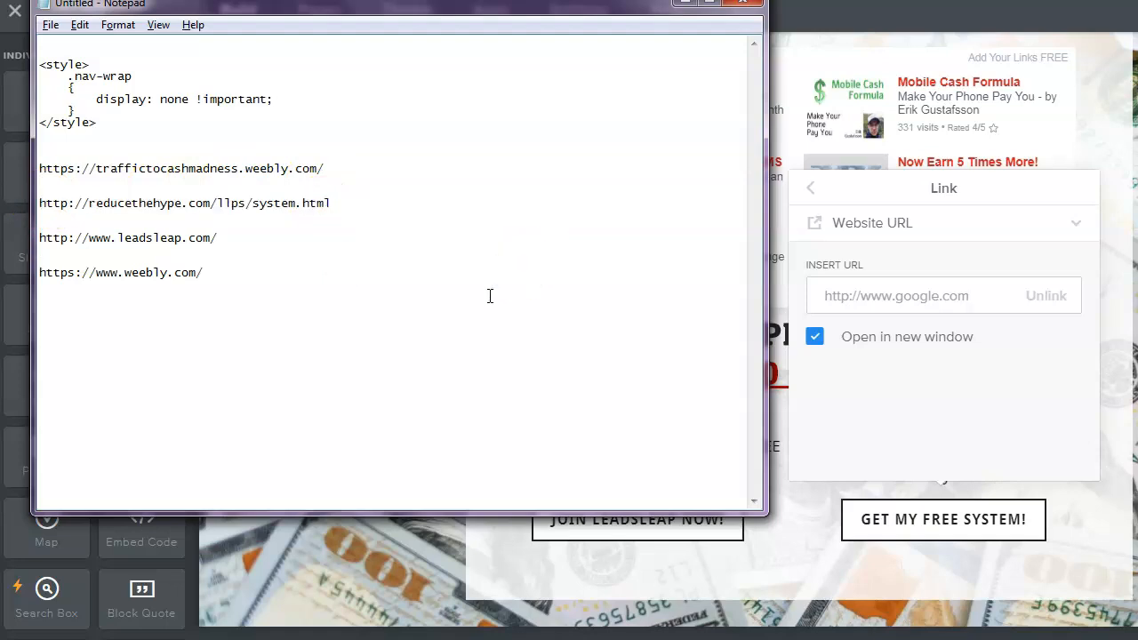
{"action": "left_click", "coordinate": [776, 308]}
{"action": "left_click", "coordinate": [834, 303]}
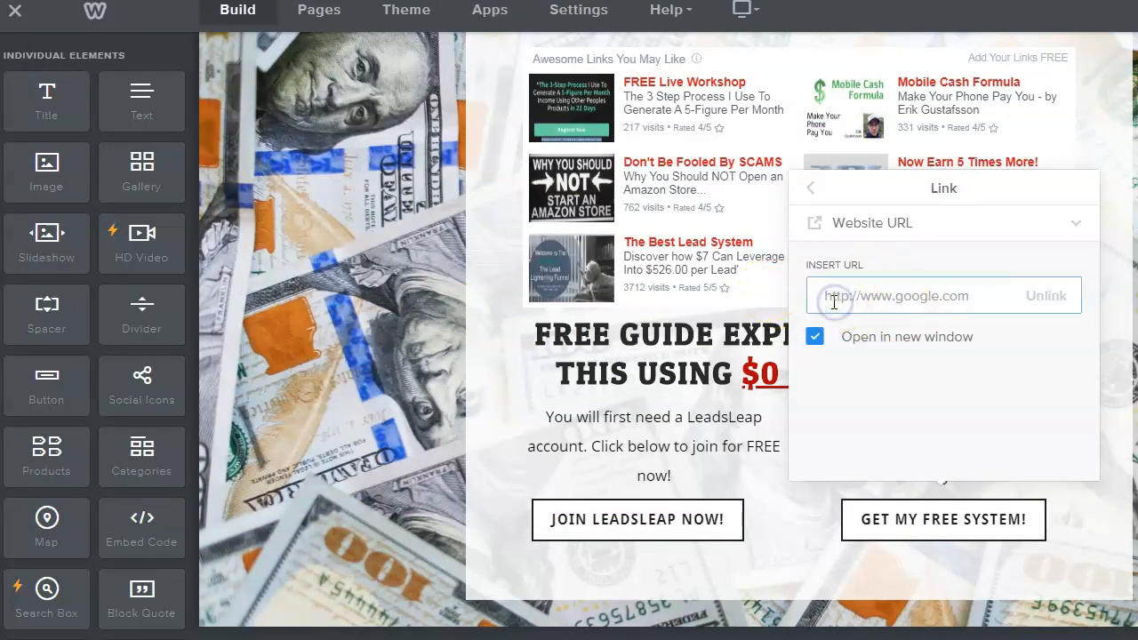
- Paste the system.html address as the GET MY FREE SYSTEM! button's link, then review the page
{"action": "key", "text": "ctrl+v"}
{"action": "left_click", "coordinate": [1074, 501]}
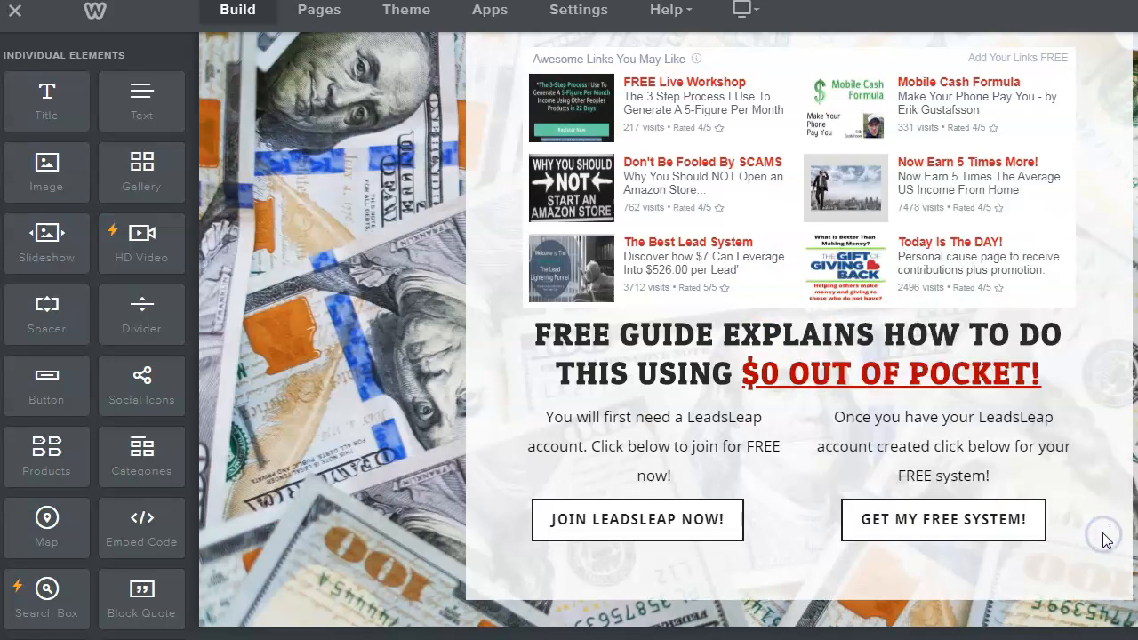
{"action": "scroll", "coordinate": [1107, 541], "scroll_direction": "up", "scroll_amount": 2}
{"action": "scroll", "coordinate": [1103, 537], "scroll_direction": "down", "scroll_amount": 3}
{"action": "scroll", "coordinate": [1103, 537], "scroll_direction": "up", "scroll_amount": 2}
{"action": "scroll", "coordinate": [1106, 546], "scroll_direction": "down", "scroll_amount": 1}
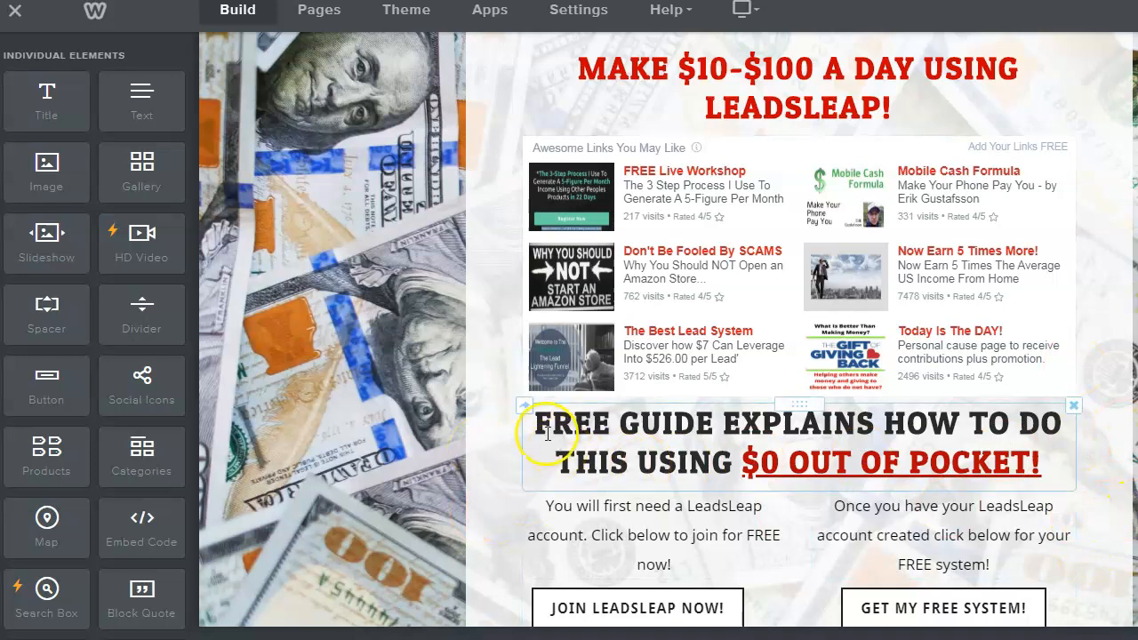
{"action": "scroll", "coordinate": [987, 462], "scroll_direction": "down", "scroll_amount": 2}
{"action": "scroll", "coordinate": [971, 453], "scroll_direction": "up", "scroll_amount": 3}
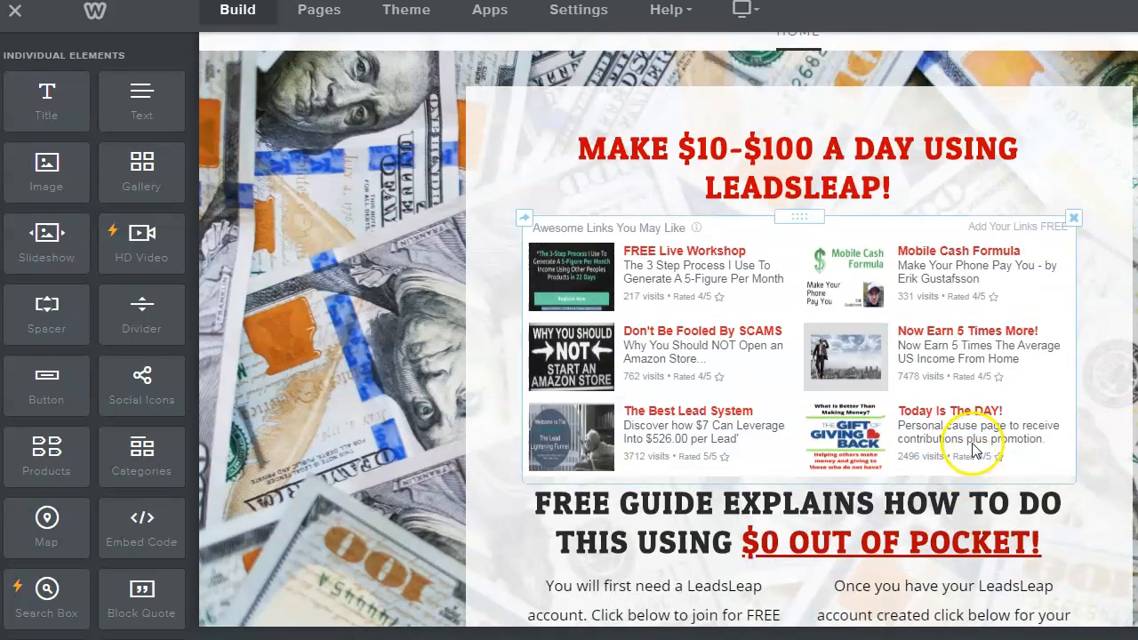
{"action": "scroll", "coordinate": [974, 452], "scroll_direction": "down", "scroll_amount": 1}
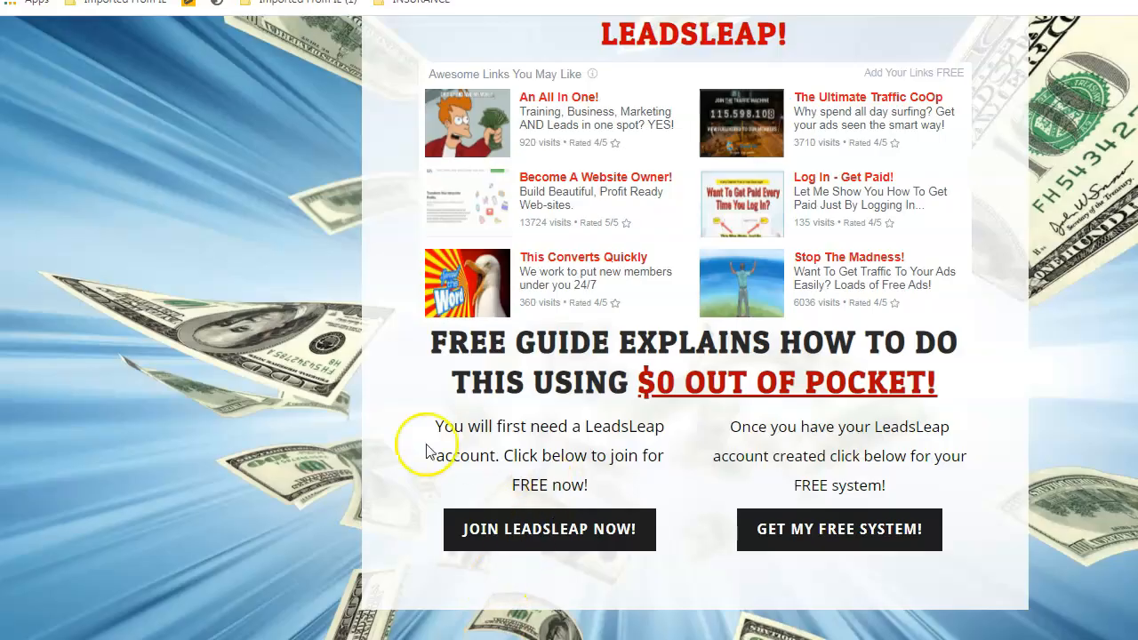
- Scroll through the published landing page in Chrome to check its content
{"action": "scroll", "coordinate": [740, 303], "scroll_direction": "up", "scroll_amount": 2}
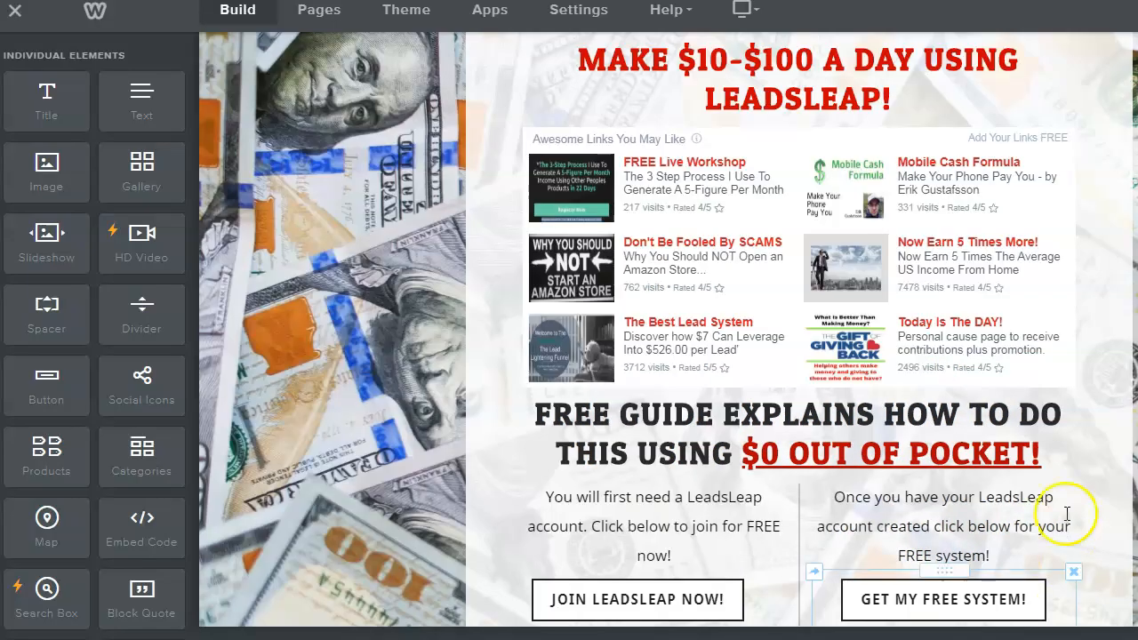
{"action": "scroll", "coordinate": [1007, 453], "scroll_direction": "down", "scroll_amount": 2}
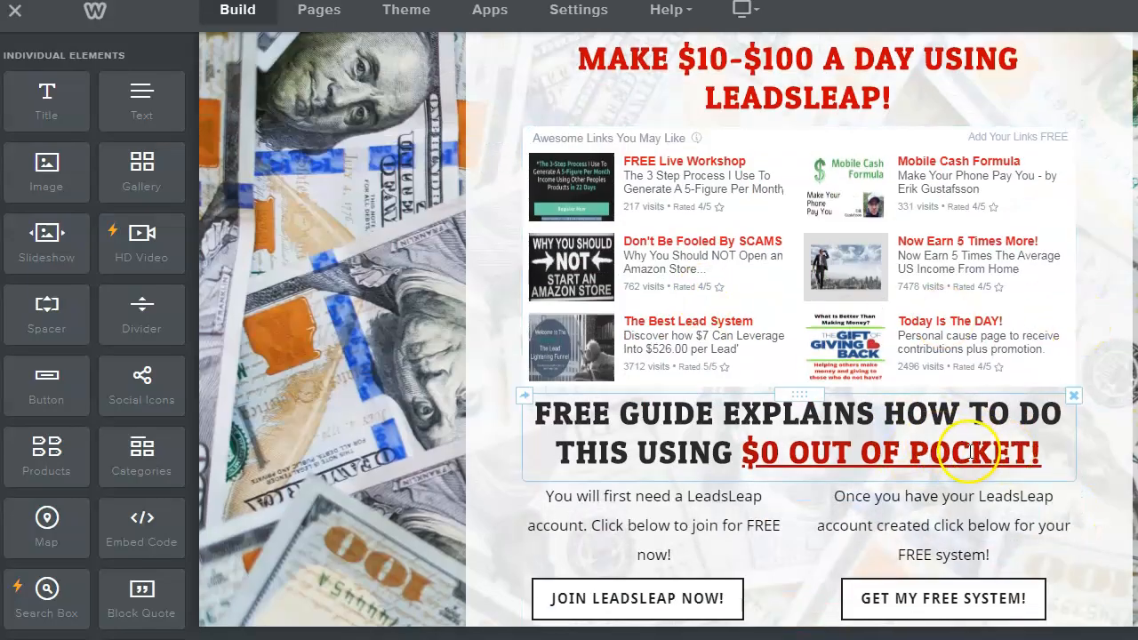
{"action": "scroll", "coordinate": [969, 456], "scroll_direction": "down", "scroll_amount": 1}
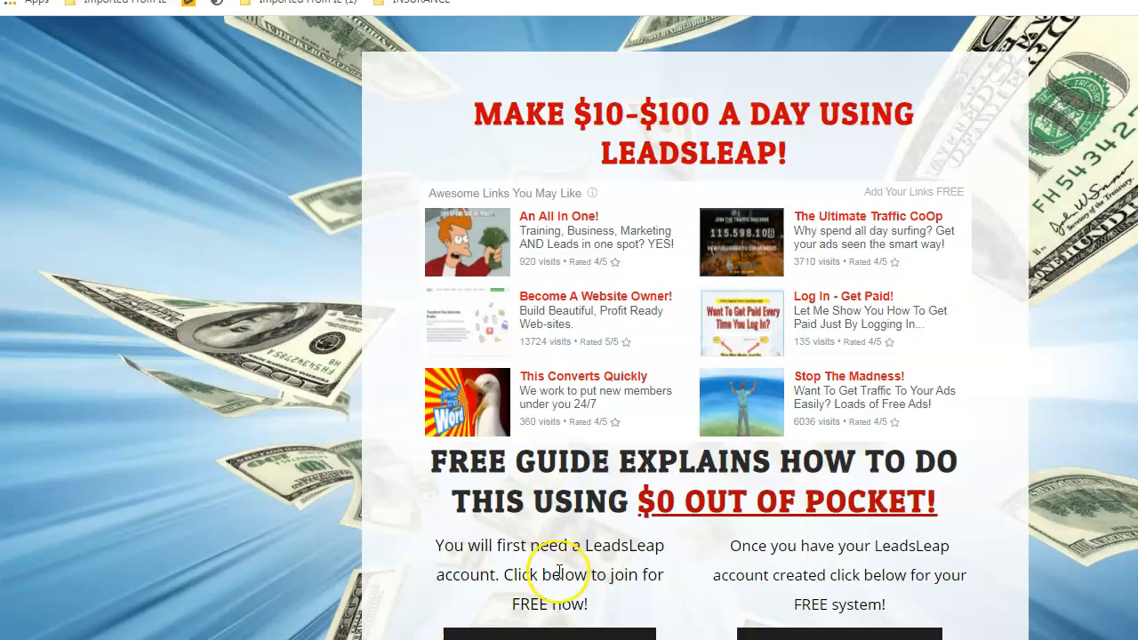
{"action": "scroll", "coordinate": [637, 594], "scroll_direction": "down", "scroll_amount": 1}
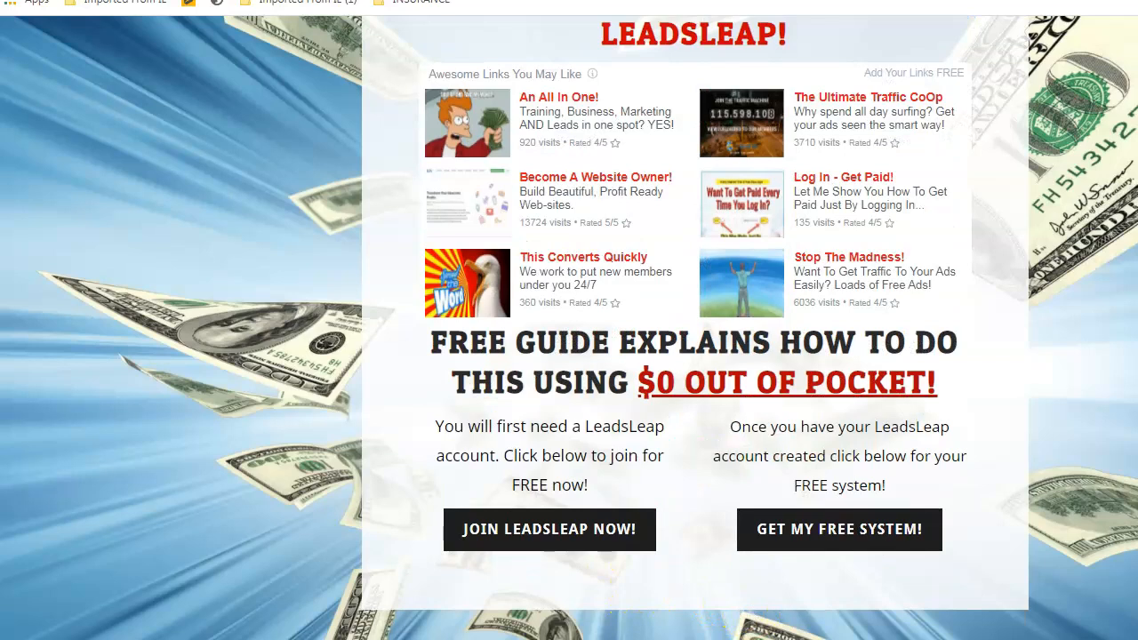
- Switch back to the Weebly editor and scroll to the top of the page
{"action": "mouse_move", "coordinate": [734, 638]}
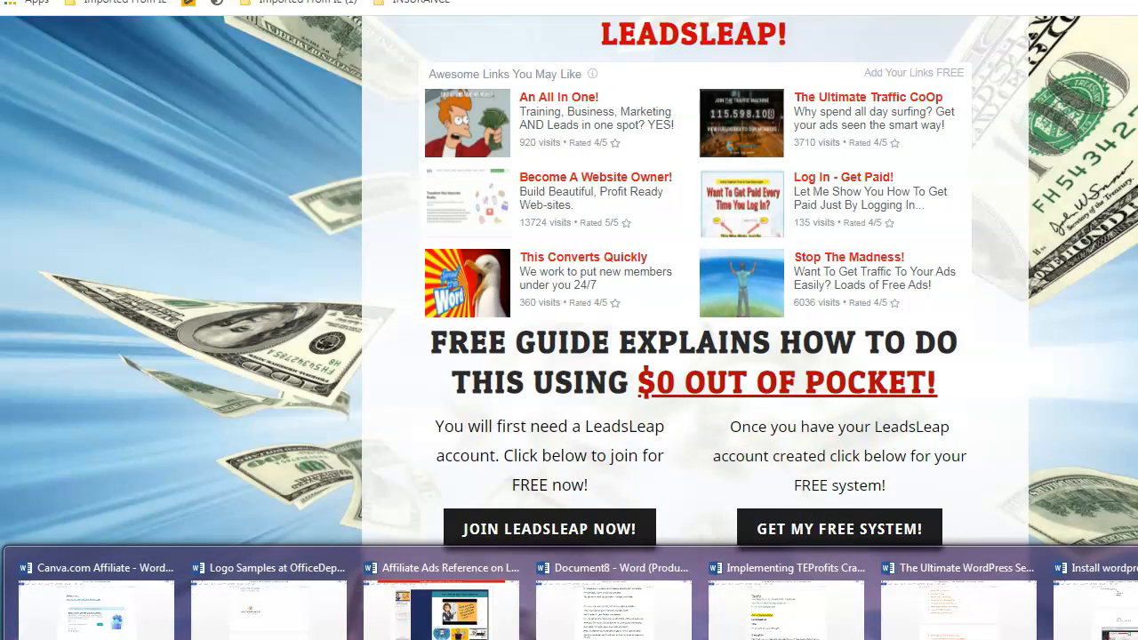
{"action": "left_click", "coordinate": [981, 637]}
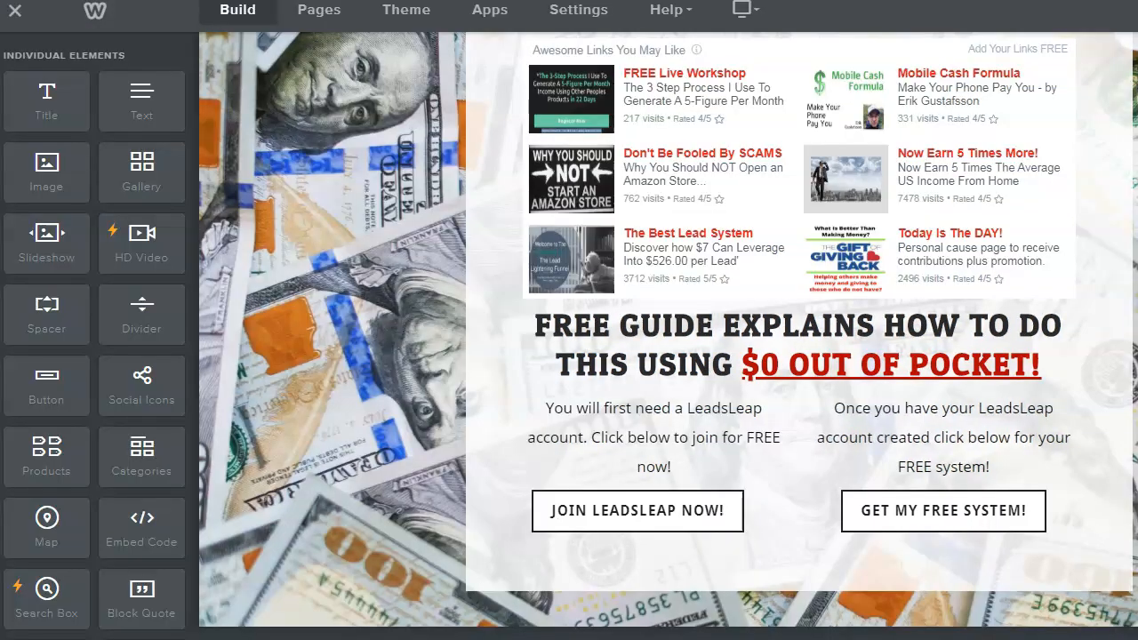
{"action": "scroll", "coordinate": [799, 329], "scroll_direction": "up", "scroll_amount": 1}
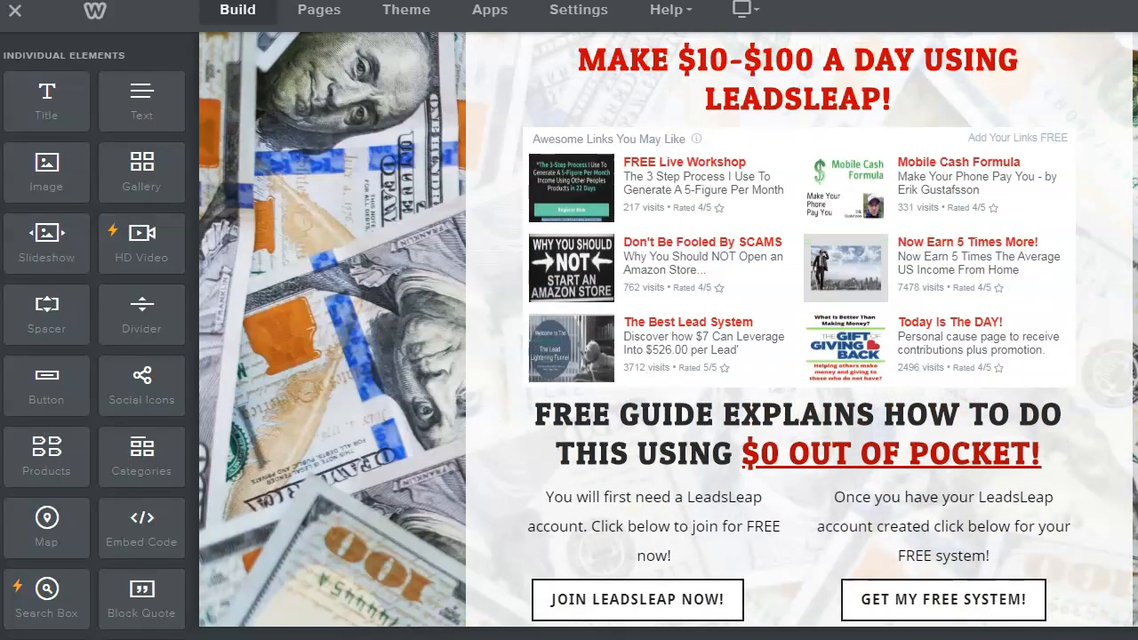
{"action": "scroll", "coordinate": [800, 329], "scroll_direction": "up", "scroll_amount": 1}
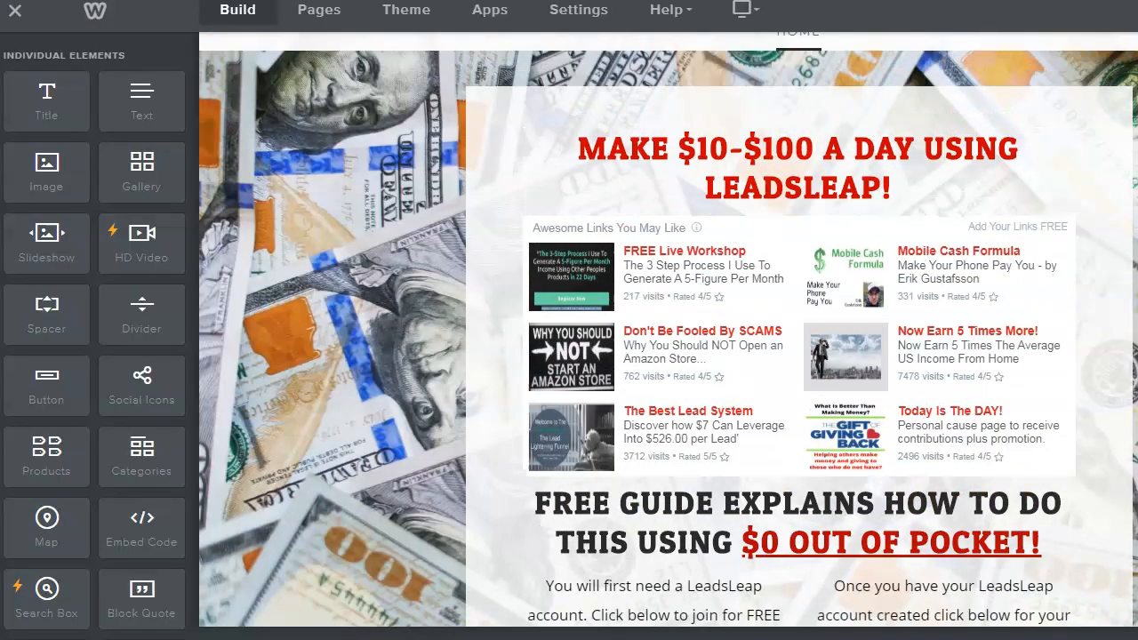
{"action": "scroll", "coordinate": [800, 329], "scroll_direction": "down", "scroll_amount": 1}
{"action": "scroll", "coordinate": [799, 329], "scroll_direction": "up", "scroll_amount": 1}
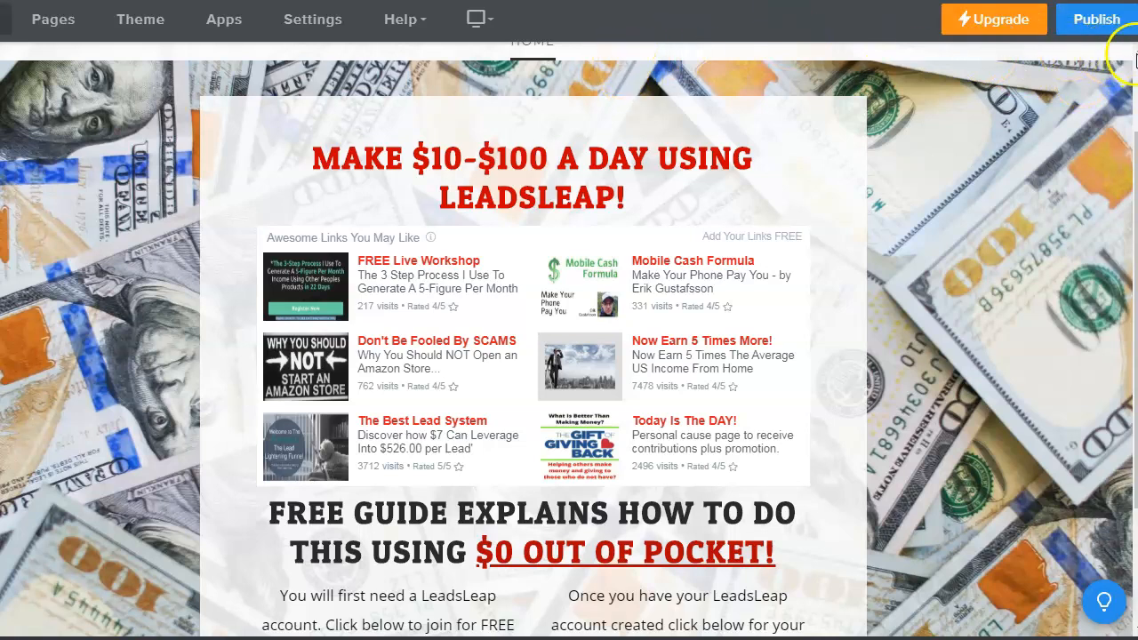
- Publish the site, copy its web address from the confirmation, and close it
{"action": "left_click", "coordinate": [1100, 20]}
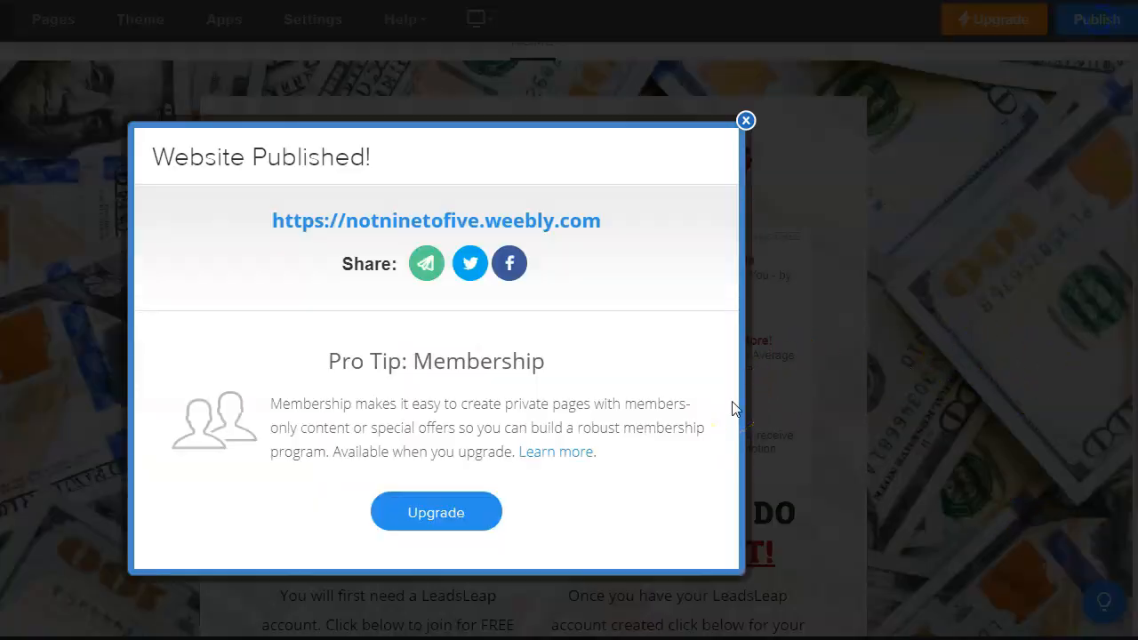
{"action": "left_click_drag", "start_coordinate": [265, 225], "coordinate": [605, 227]}
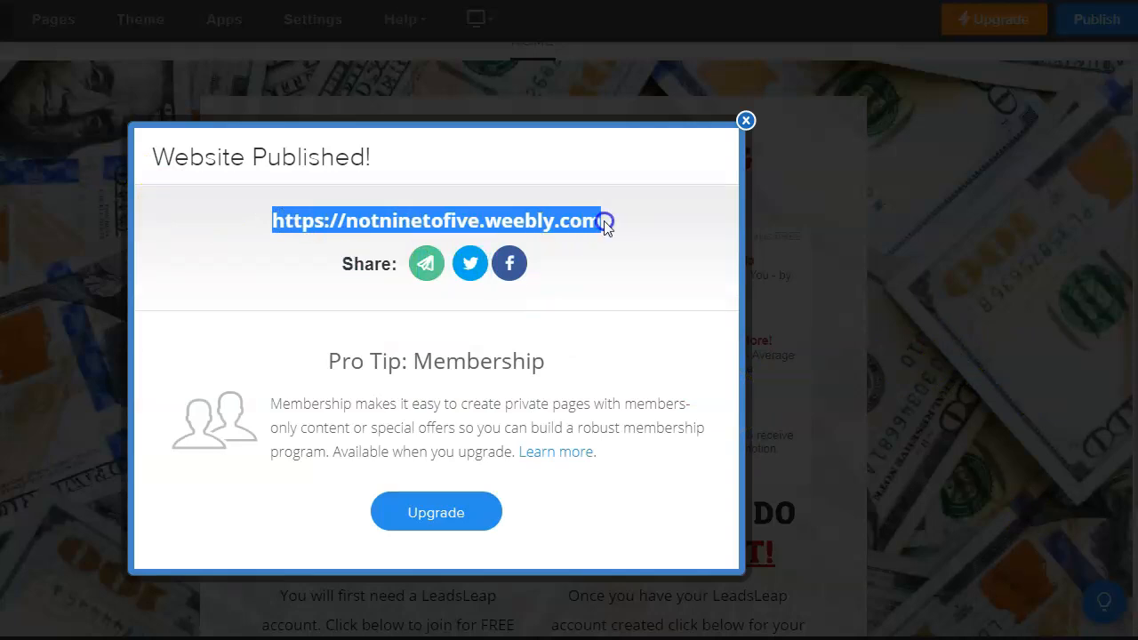
{"action": "right_click", "coordinate": [590, 224]}
{"action": "left_click", "coordinate": [635, 357]}
{"action": "left_click", "coordinate": [746, 120]}
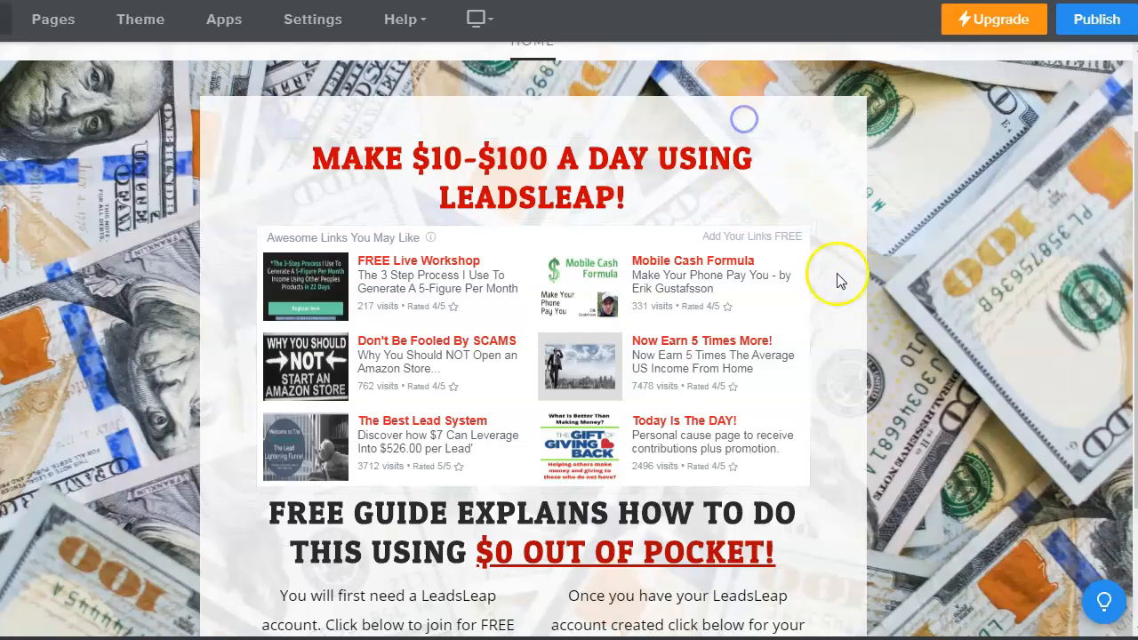
- Scroll back up in the editor and select the header with the site logo
{"action": "mouse_move", "coordinate": [809, 272]}
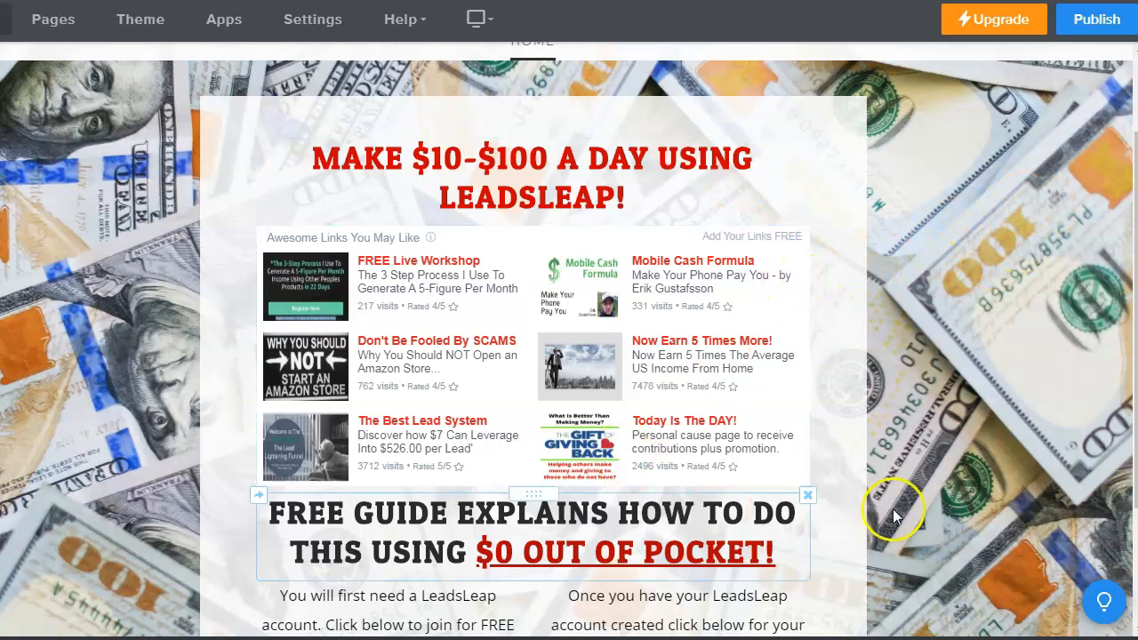
{"action": "scroll", "coordinate": [710, 471], "scroll_direction": "down", "scroll_amount": 2}
{"action": "scroll", "coordinate": [704, 475], "scroll_direction": "up", "scroll_amount": 1}
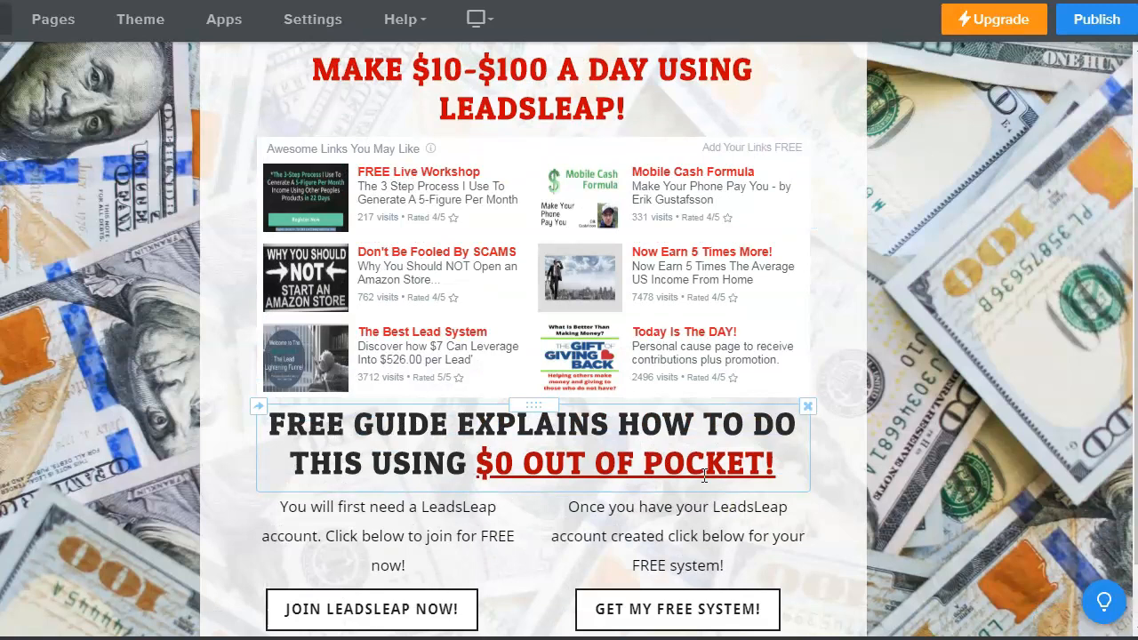
{"action": "scroll", "coordinate": [704, 476], "scroll_direction": "up", "scroll_amount": 2}
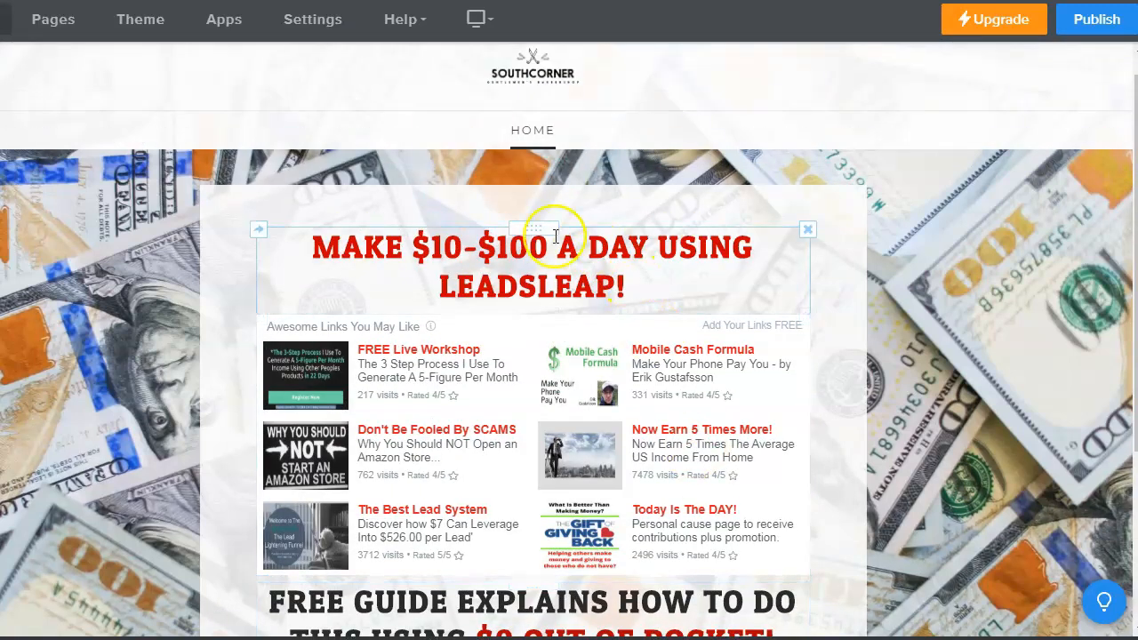
{"action": "left_click", "coordinate": [542, 80]}
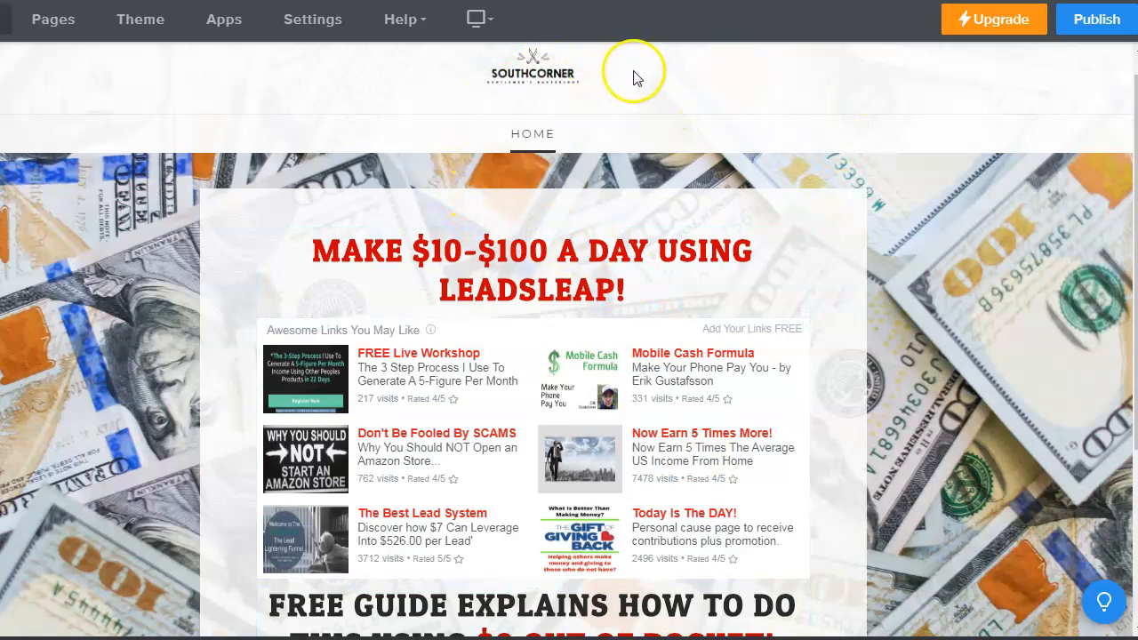
{"action": "mouse_move", "coordinate": [538, 82]}
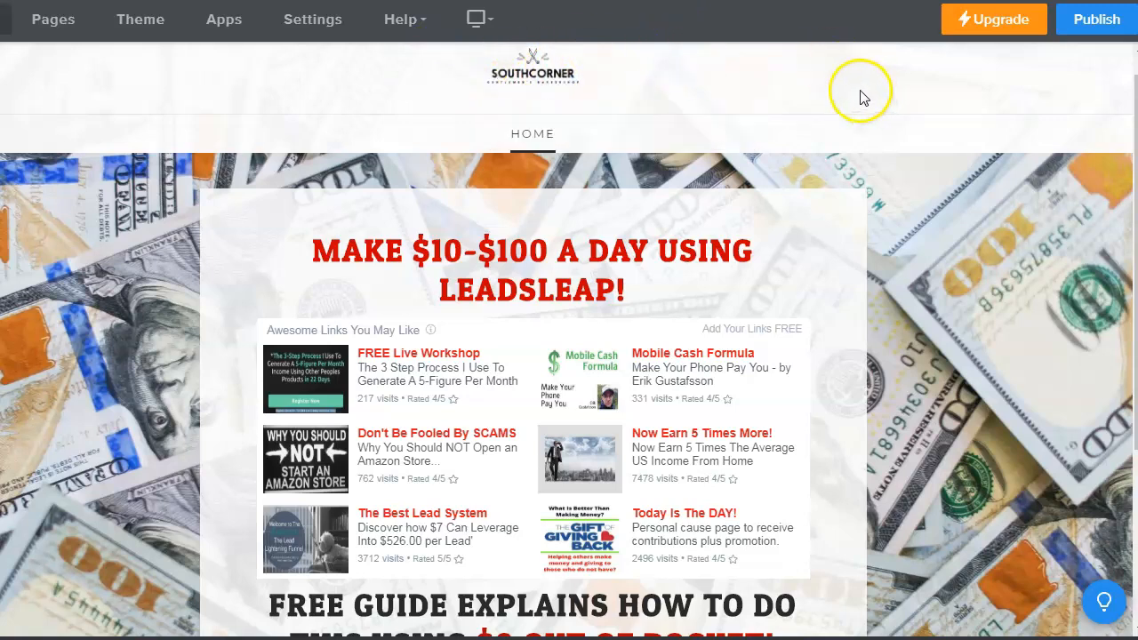
{"action": "mouse_move", "coordinate": [509, 92]}
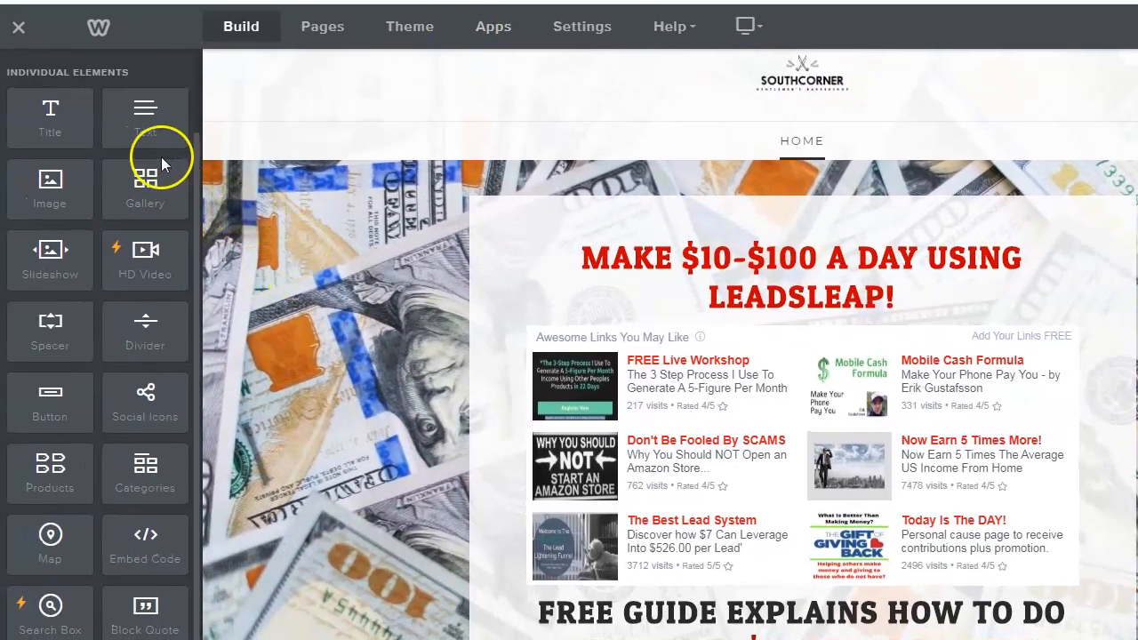
- Set the Home page's SEO page title to 'My LeadsLeap Funnel' and publish the site
{"action": "left_click", "coordinate": [323, 33]}
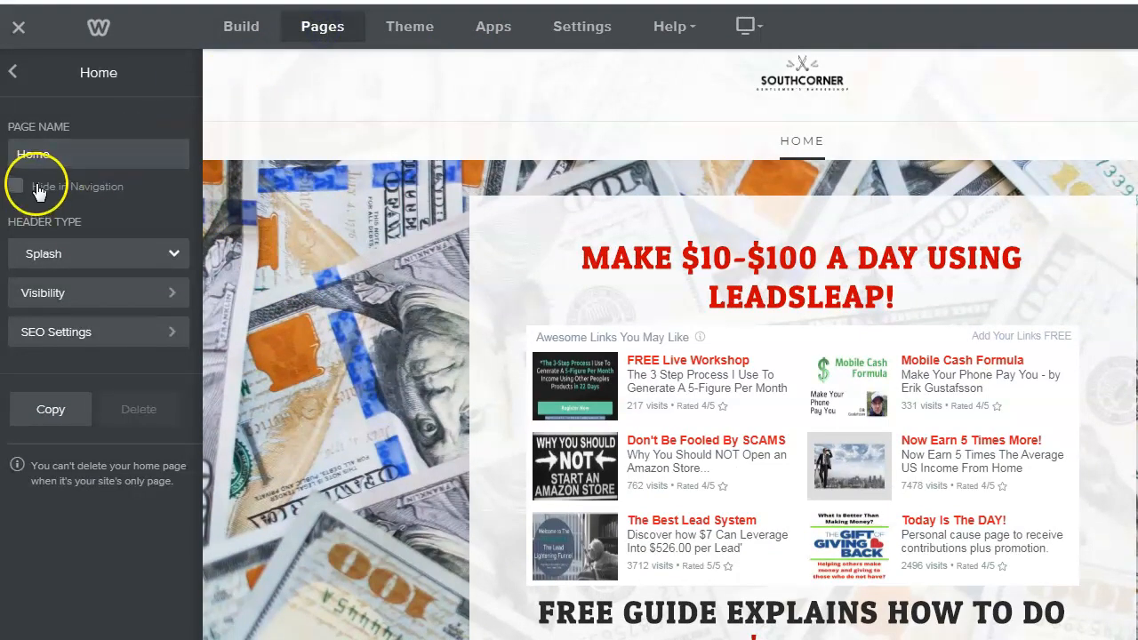
{"action": "left_click", "coordinate": [65, 155]}
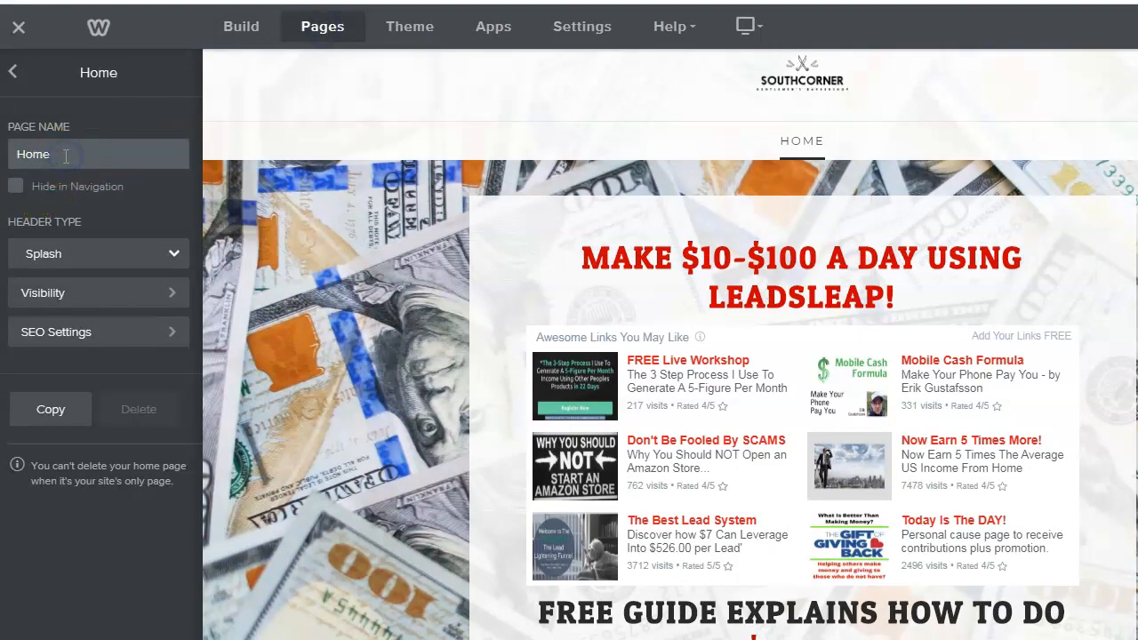
{"action": "left_click", "coordinate": [129, 336]}
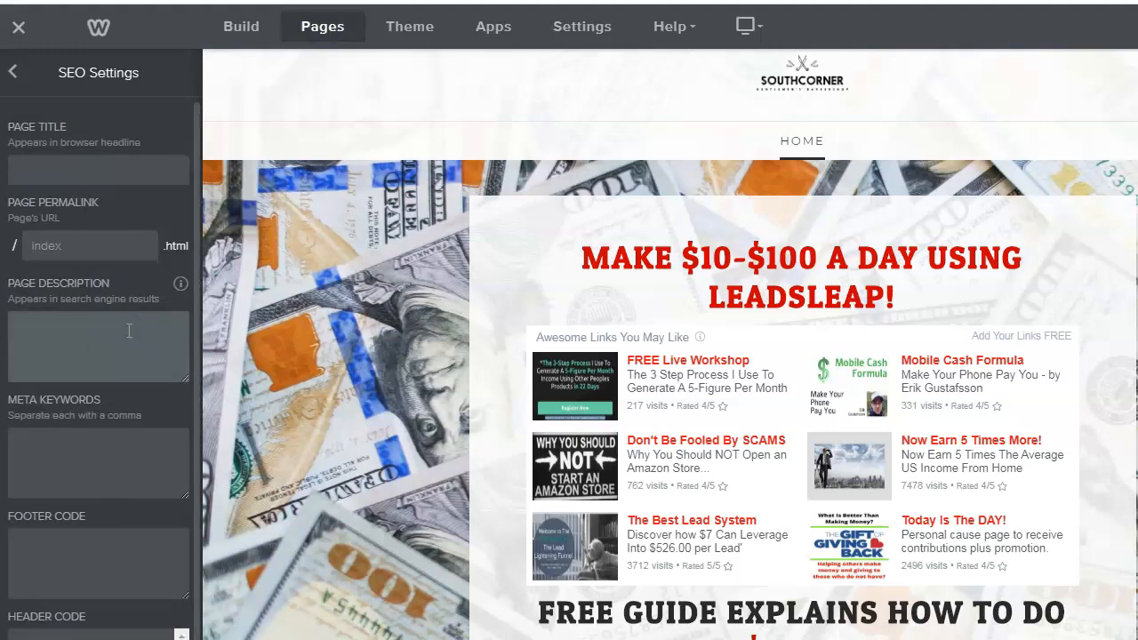
{"action": "left_click", "coordinate": [41, 167]}
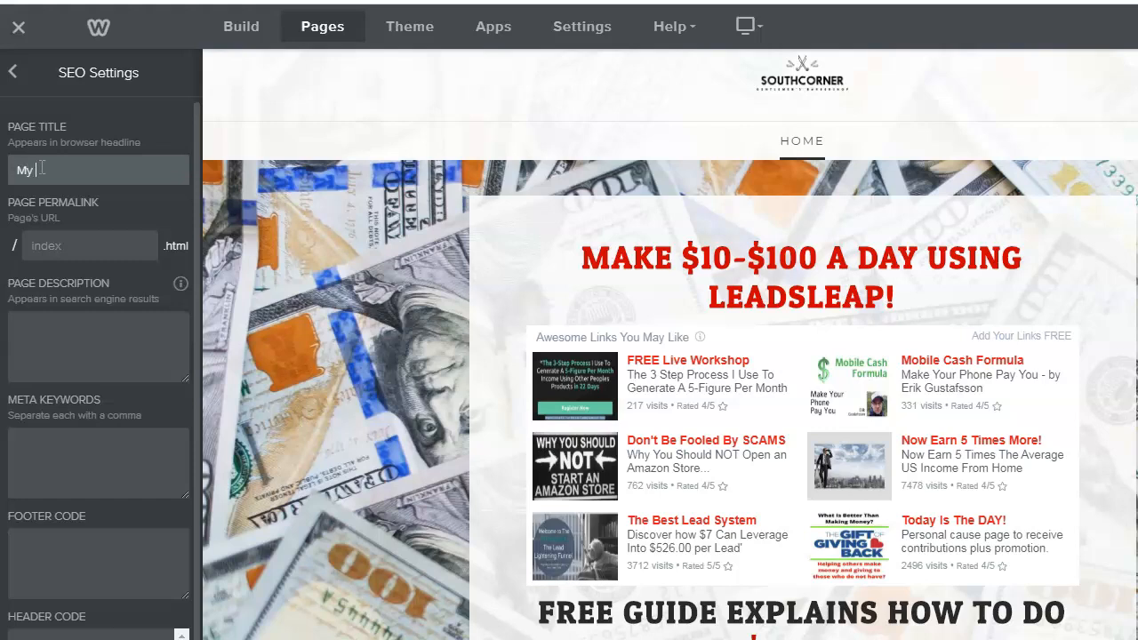
{"action": "left_click", "coordinate": [42, 167]}
{"action": "type", "text": "adsLeap Funnel"}
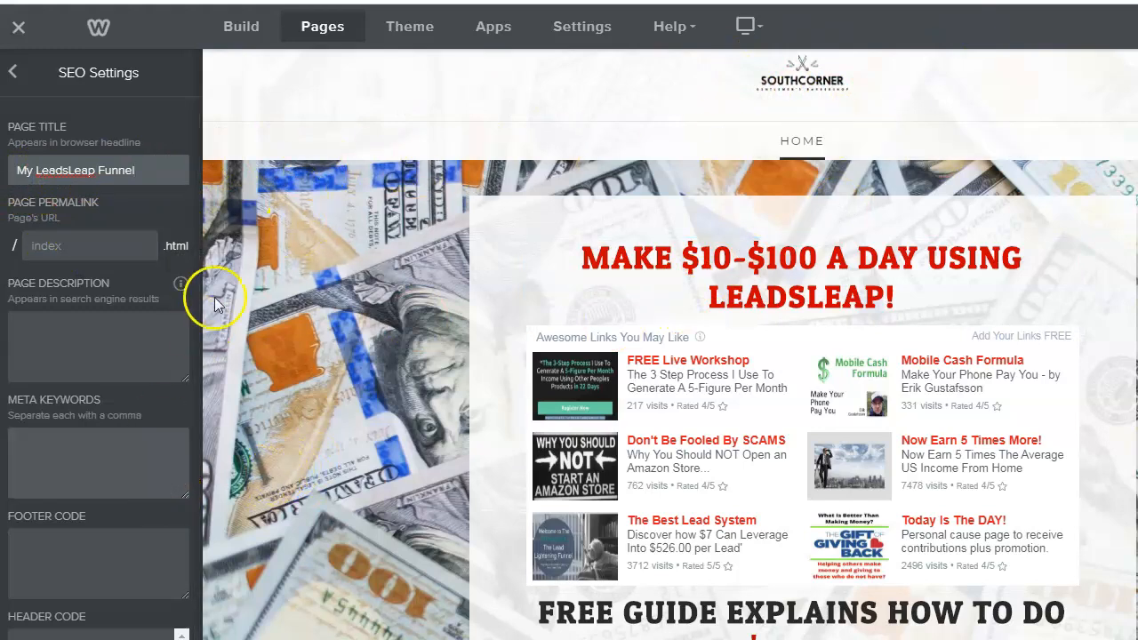
{"action": "left_click", "coordinate": [1101, 86]}
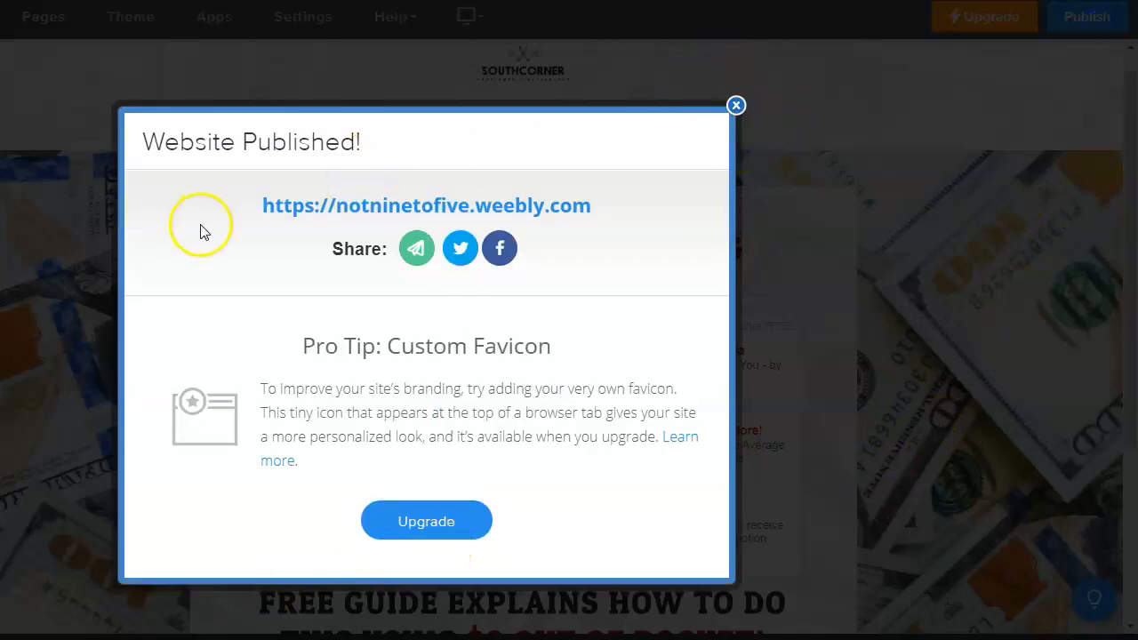
- Copy the notninetofive.weebly.com address from the publish confirmation and dismiss it
{"action": "left_click_drag", "start_coordinate": [252, 215], "coordinate": [447, 236]}
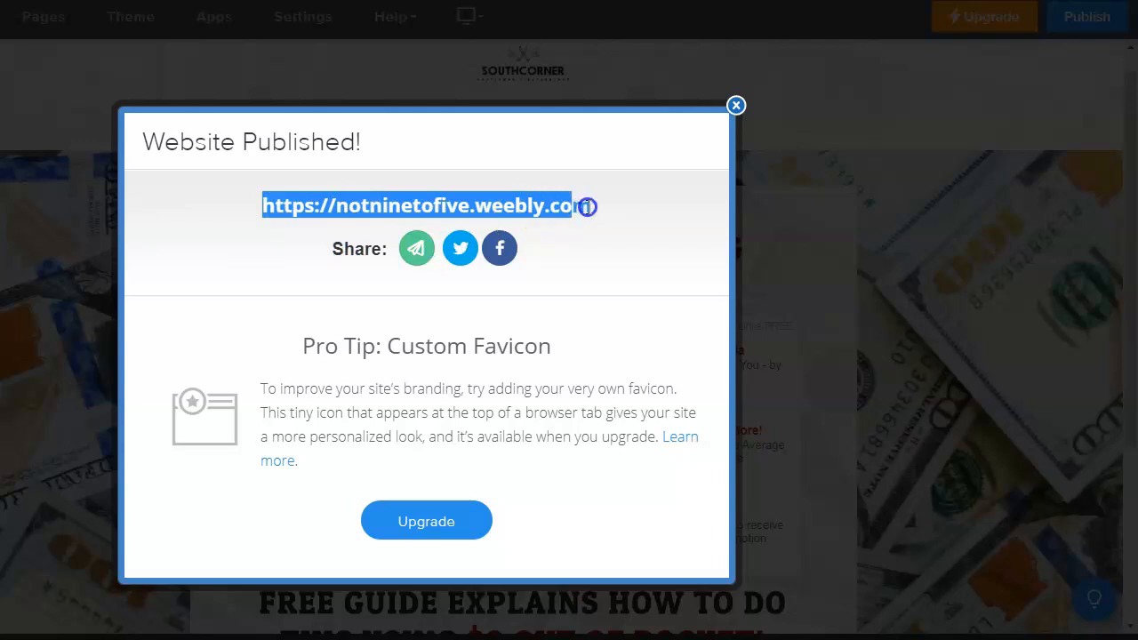
{"action": "right_click", "coordinate": [560, 214]}
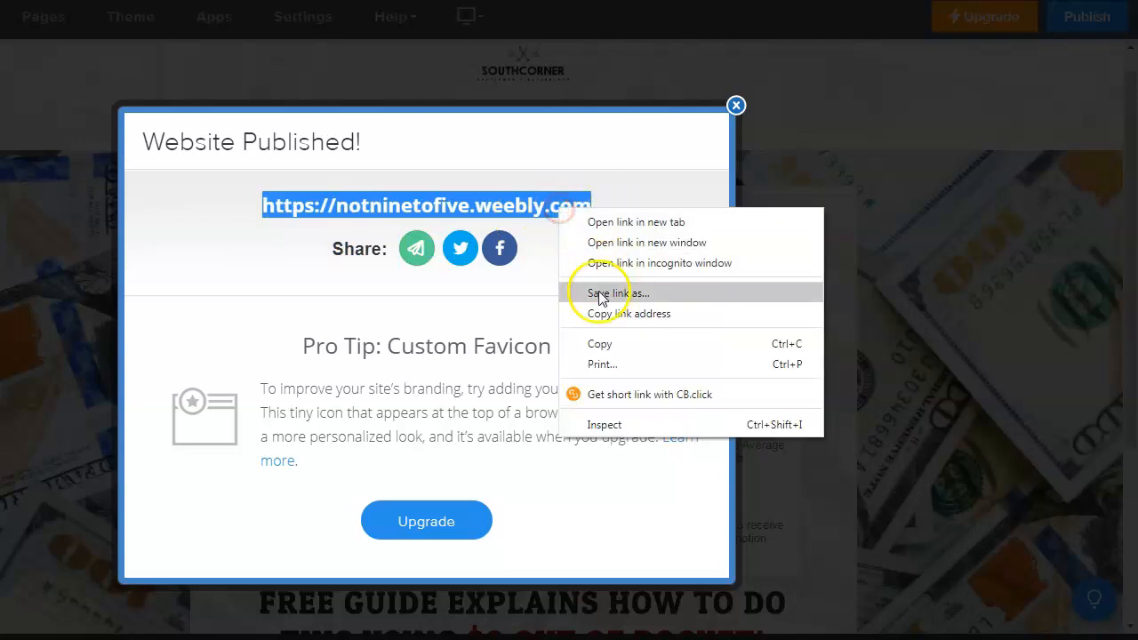
{"action": "left_click", "coordinate": [602, 340]}
{"action": "left_click", "coordinate": [735, 107]}
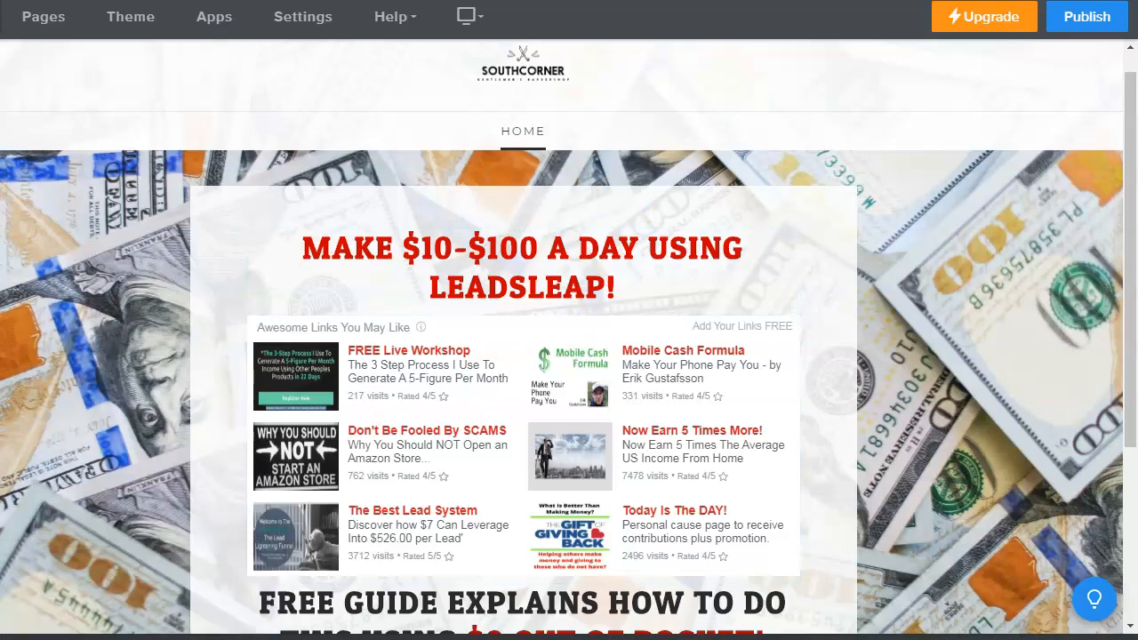
{"action": "scroll", "coordinate": [711, 490], "scroll_direction": "down", "scroll_amount": 2}
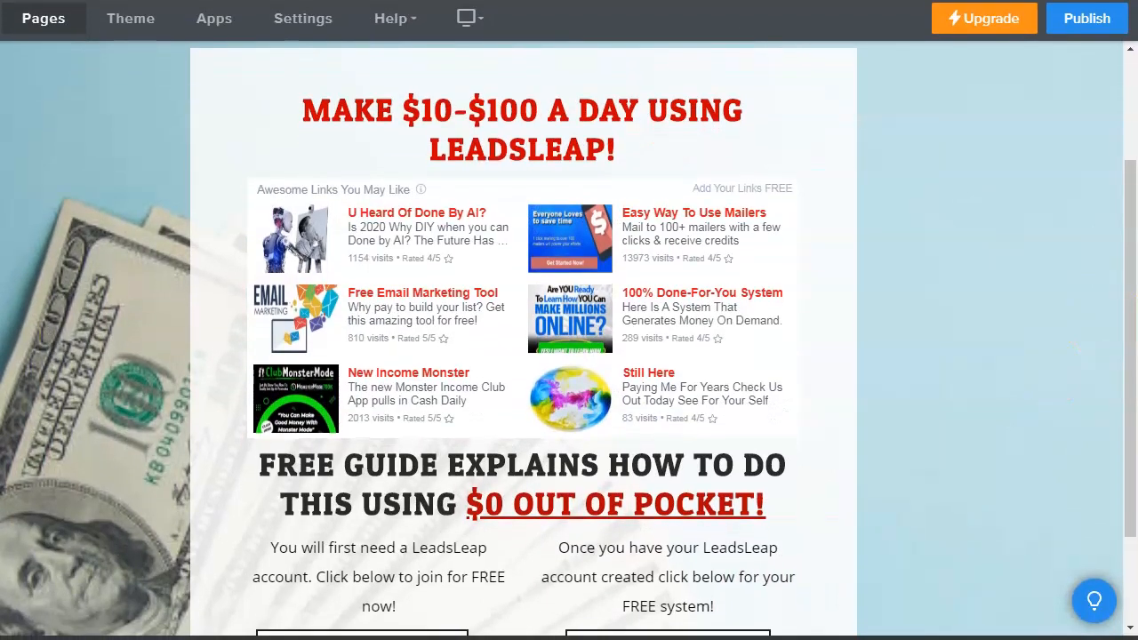
- Publish the site again and copy its published address
{"action": "left_click", "coordinate": [1089, 22]}
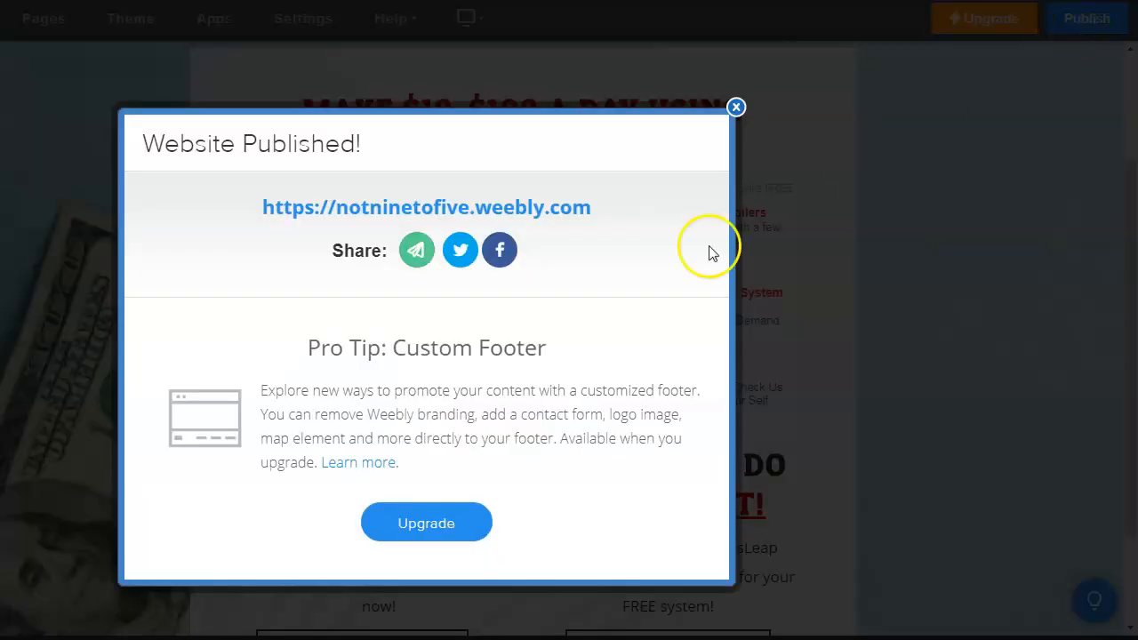
{"action": "left_click_drag", "start_coordinate": [260, 216], "coordinate": [595, 215]}
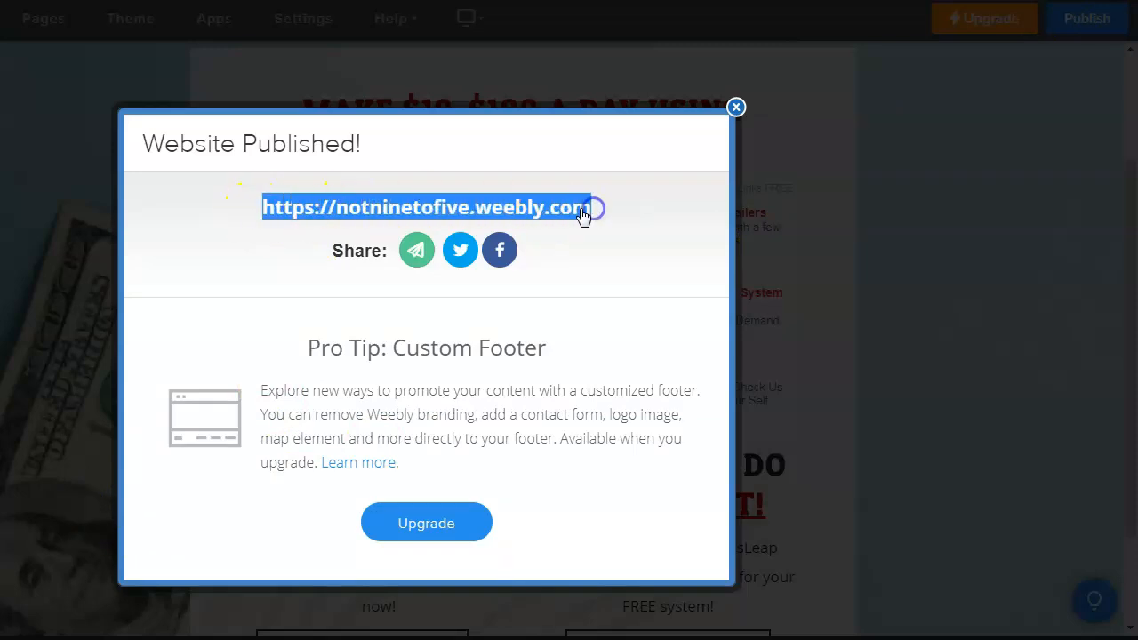
{"action": "right_click", "coordinate": [587, 214]}
{"action": "left_click", "coordinate": [628, 344]}
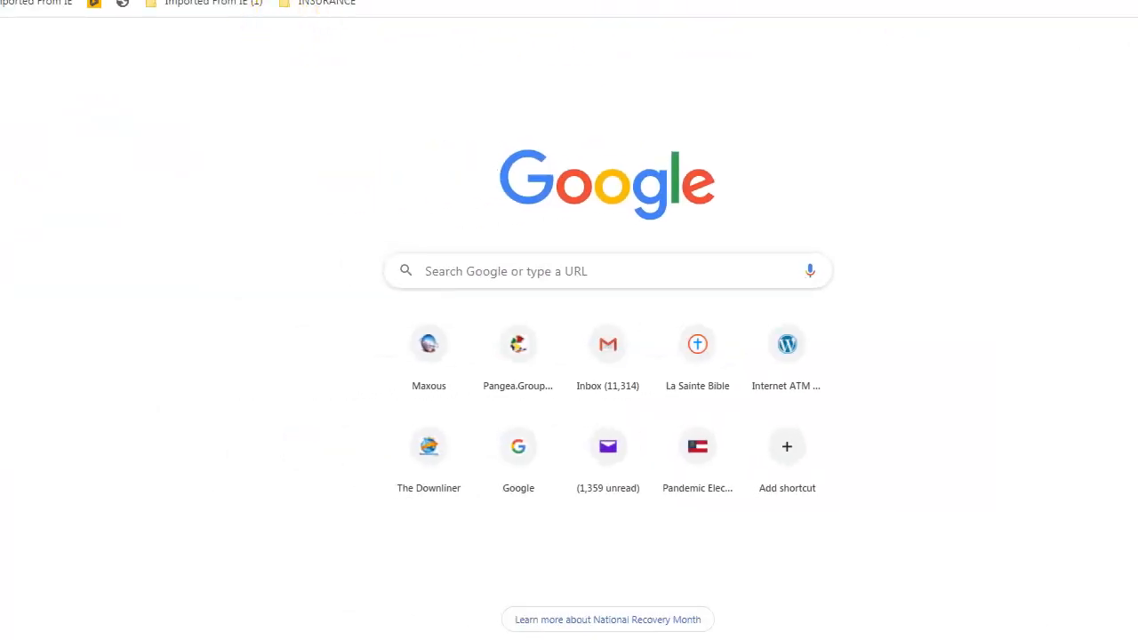
- Paste the notninetofive.weebly.com address into the new tab's address bar and load it
{"action": "left_click", "coordinate": [267, 1]}
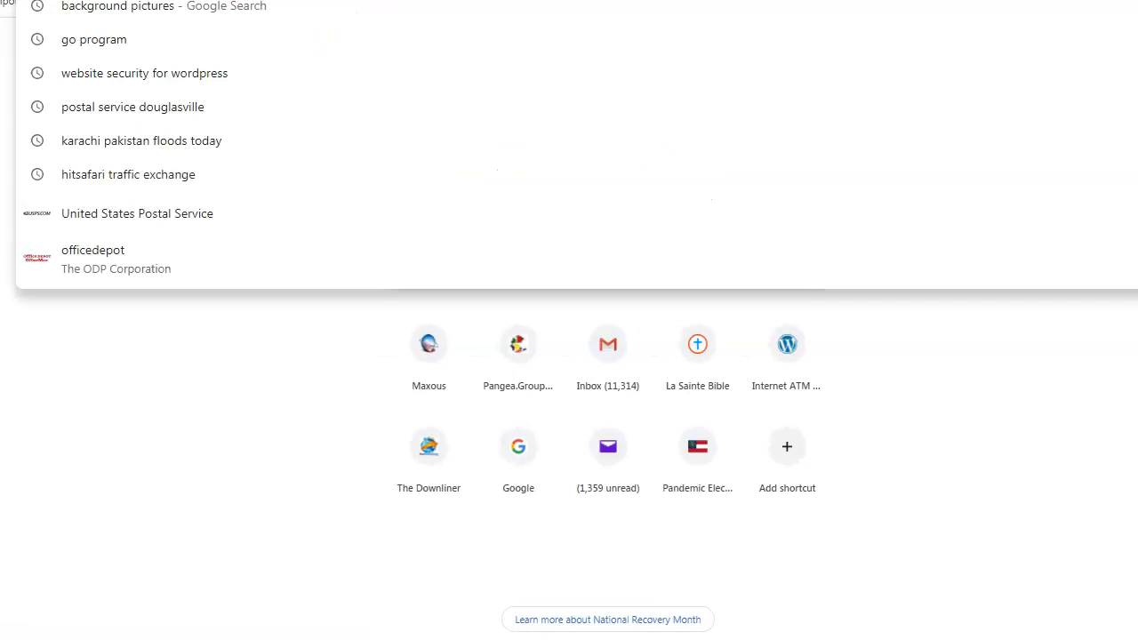
{"action": "key", "text": "ctrl+v"}
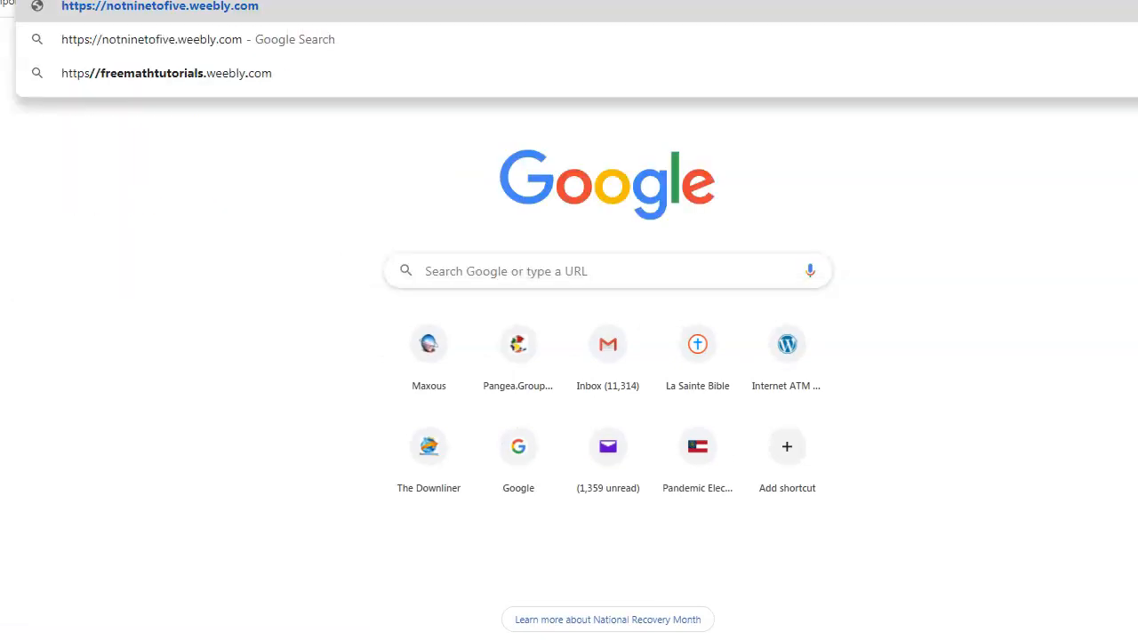
{"action": "key", "text": "Return"}
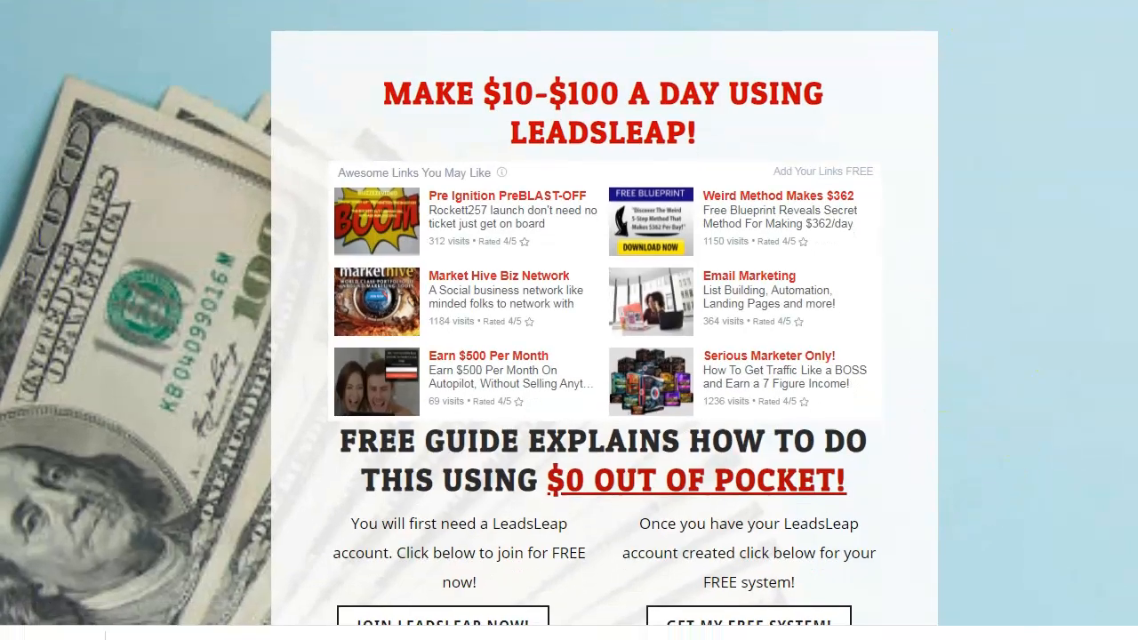
{"action": "scroll", "coordinate": [605, 320], "scroll_direction": "down", "scroll_amount": 2}
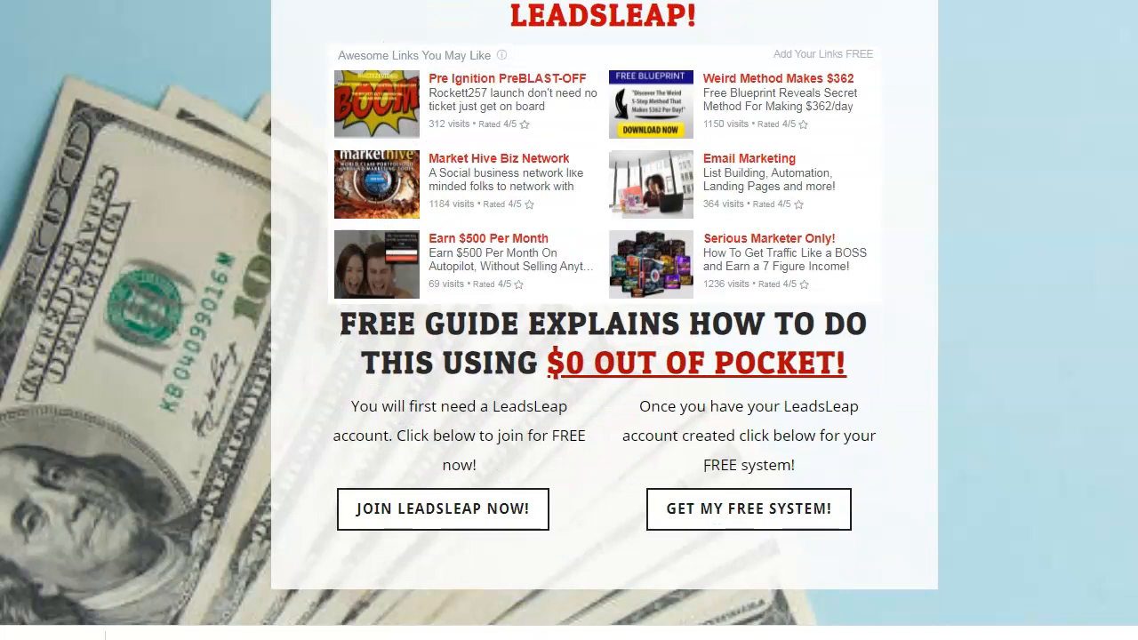
{"action": "scroll", "coordinate": [605, 320], "scroll_direction": "up", "scroll_amount": 1}
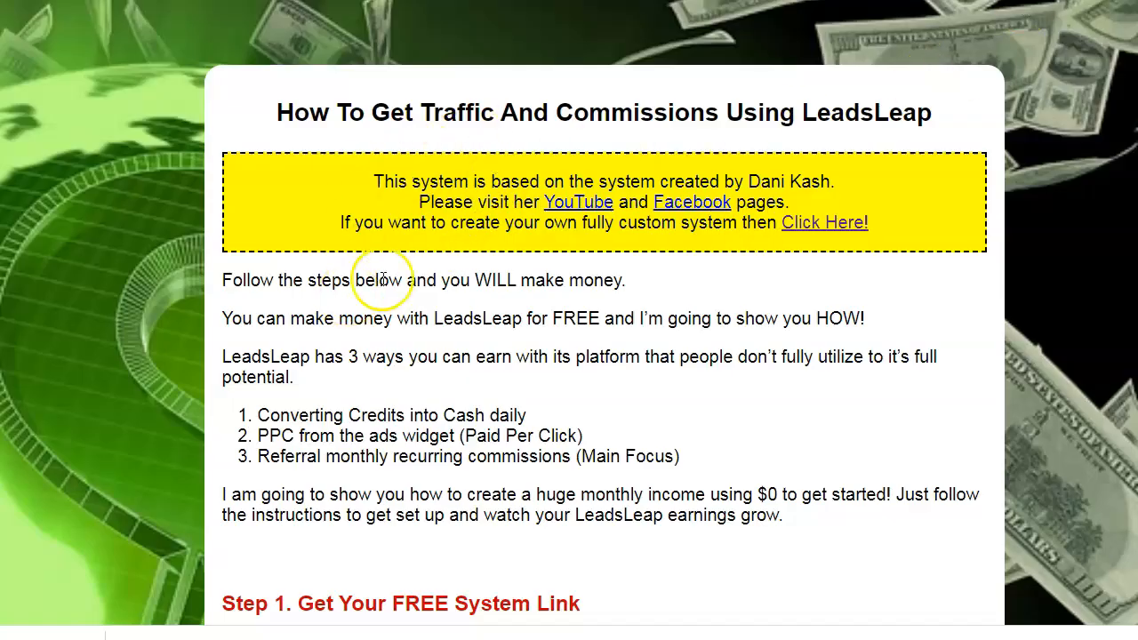
- Scroll through the steps of 'How To Get Traffic And Commissions Using LeadsLeap', then back to the top
{"action": "scroll", "coordinate": [330, 177], "scroll_direction": "down", "scroll_amount": 5}
{"action": "scroll", "coordinate": [322, 218], "scroll_direction": "down", "scroll_amount": 12}
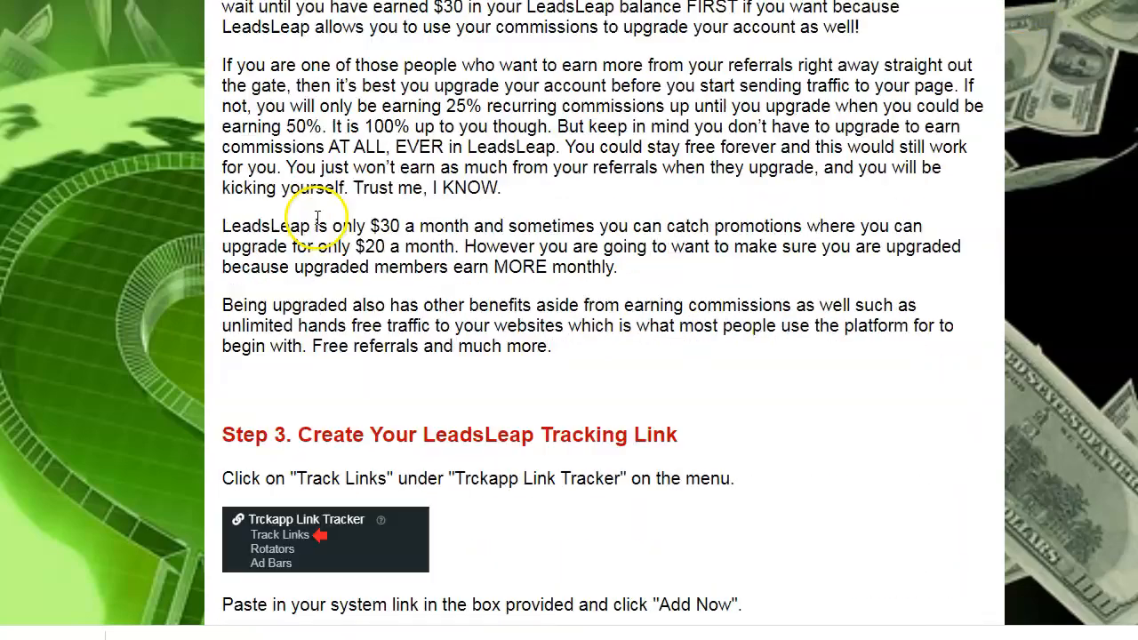
{"action": "scroll", "coordinate": [304, 238], "scroll_direction": "down", "scroll_amount": 17}
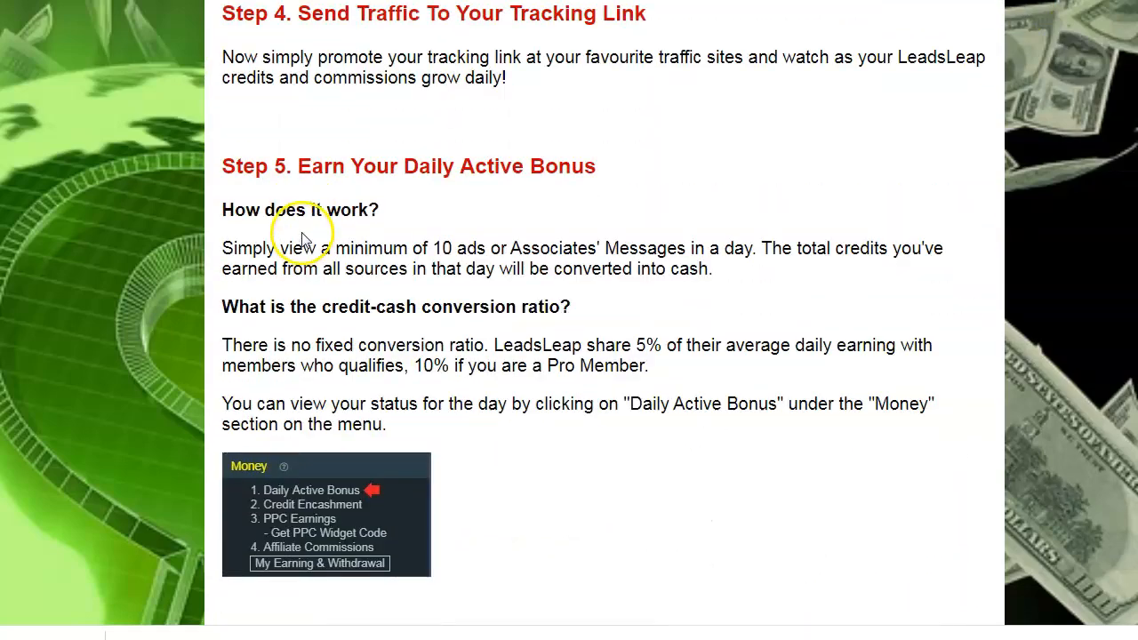
{"action": "scroll", "coordinate": [297, 257], "scroll_direction": "down", "scroll_amount": 4}
{"action": "scroll", "coordinate": [294, 254], "scroll_direction": "up", "scroll_amount": 12}
{"action": "scroll", "coordinate": [291, 233], "scroll_direction": "up", "scroll_amount": 9}
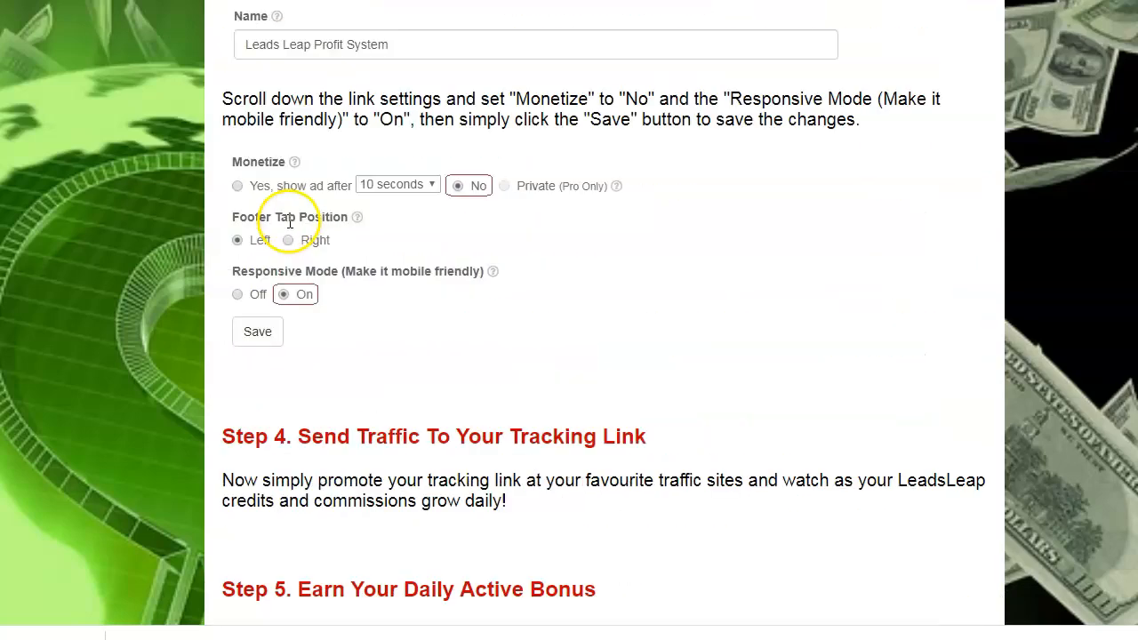
{"action": "scroll", "coordinate": [291, 229], "scroll_direction": "down", "scroll_amount": 4}
{"action": "scroll", "coordinate": [292, 224], "scroll_direction": "up", "scroll_amount": 9}
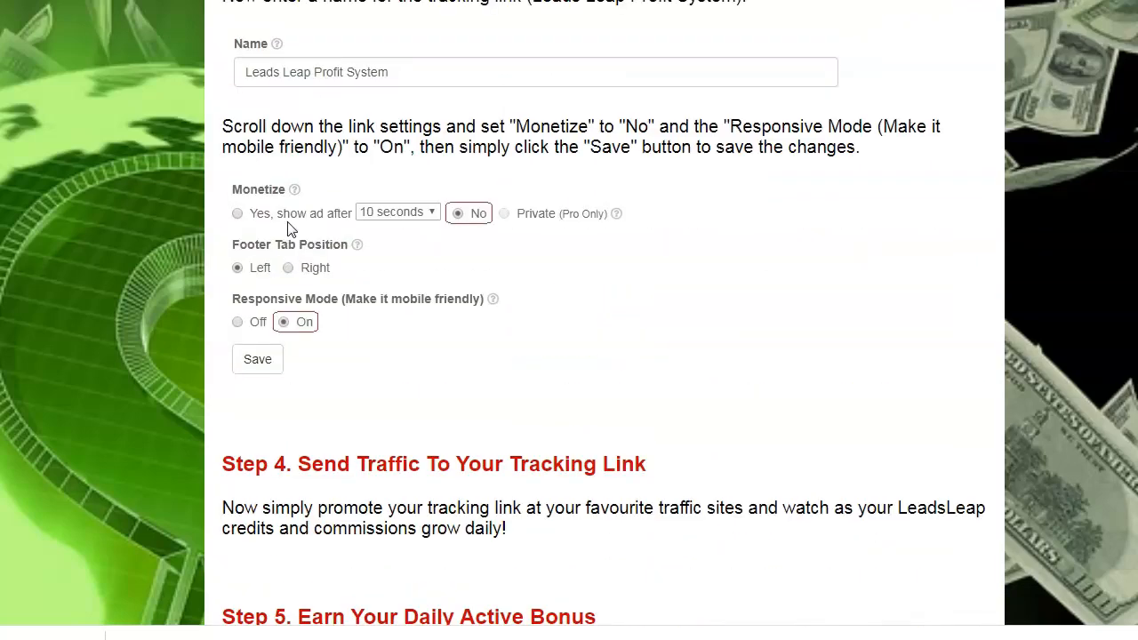
{"action": "scroll", "coordinate": [360, 205], "scroll_direction": "up", "scroll_amount": 10}
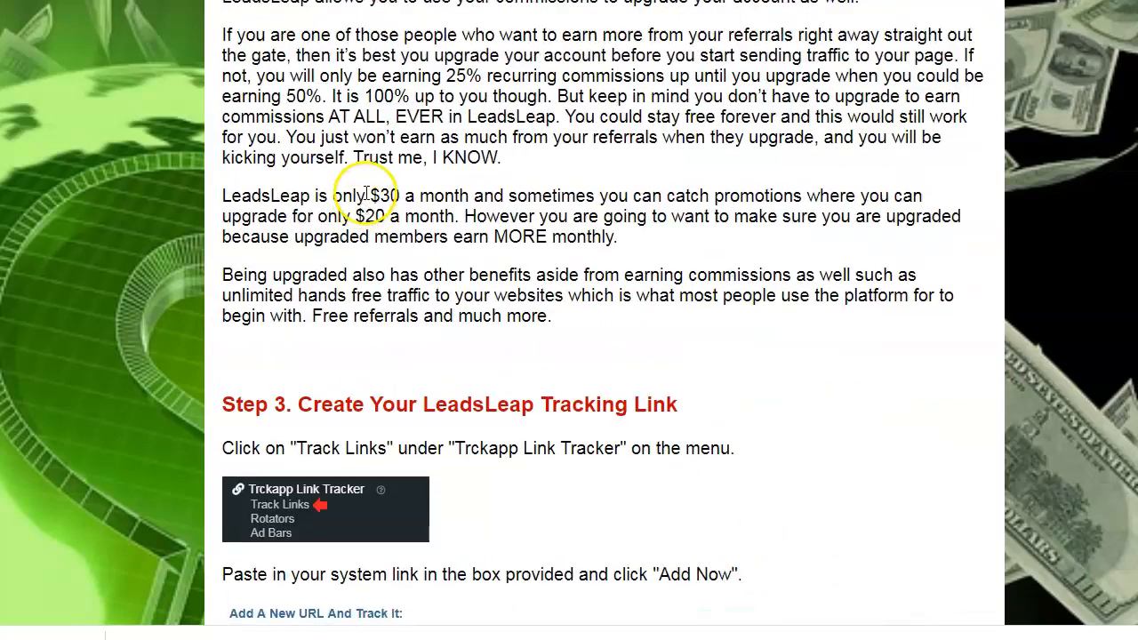
{"action": "scroll", "coordinate": [365, 190], "scroll_direction": "up", "scroll_amount": 2}
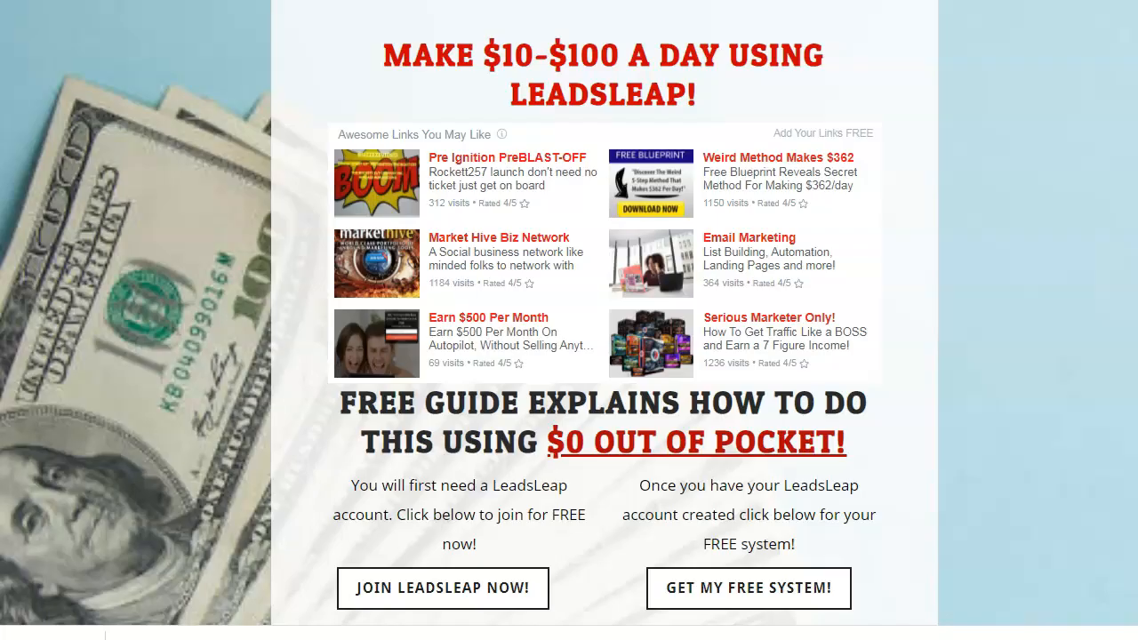
- Scroll the live landing page to review its headline, paragraphs, and both buttons
{"action": "scroll", "coordinate": [848, 291], "scroll_direction": "up", "scroll_amount": 1}
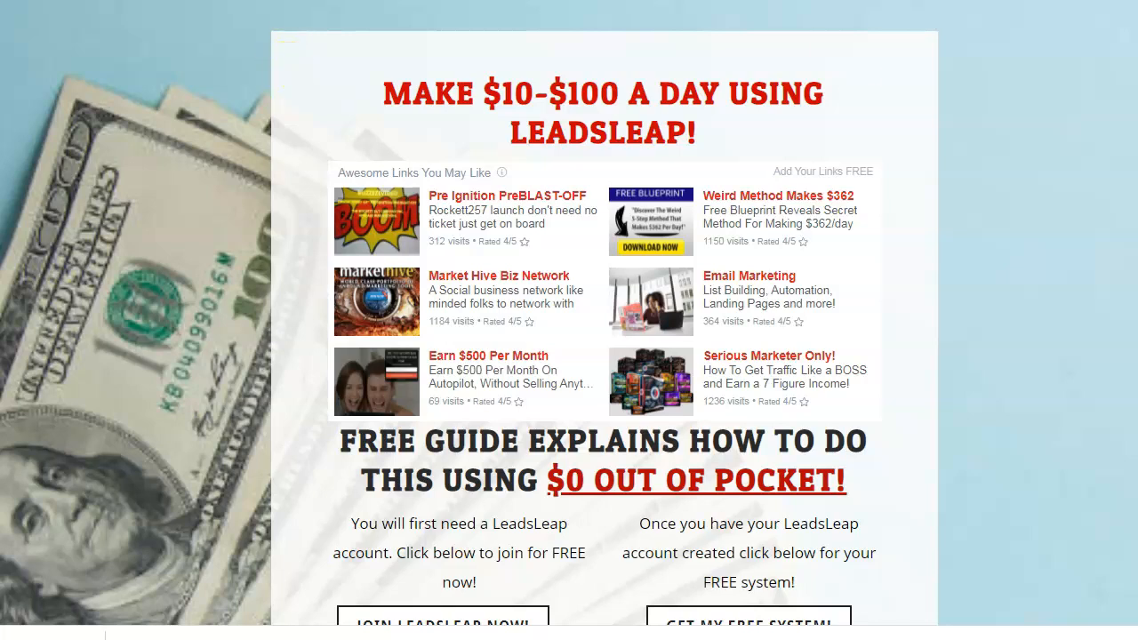
{"action": "scroll", "coordinate": [1068, 291], "scroll_direction": "down", "scroll_amount": 1}
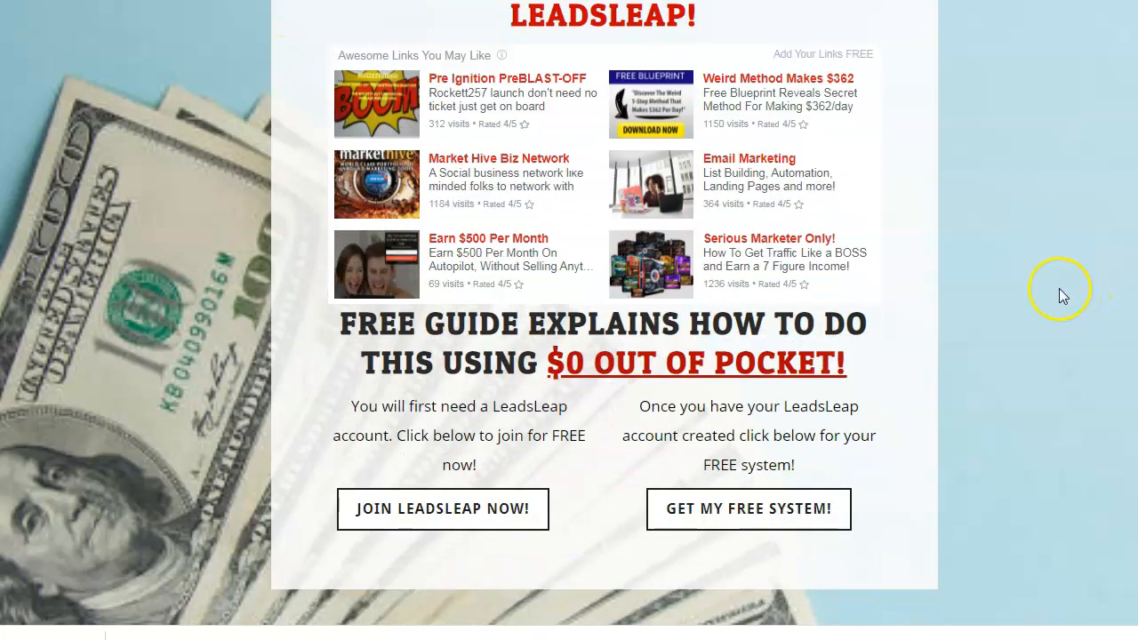
{"action": "scroll", "coordinate": [1059, 295], "scroll_direction": "up", "scroll_amount": 1}
{"action": "scroll", "coordinate": [1059, 294], "scroll_direction": "down", "scroll_amount": 1}
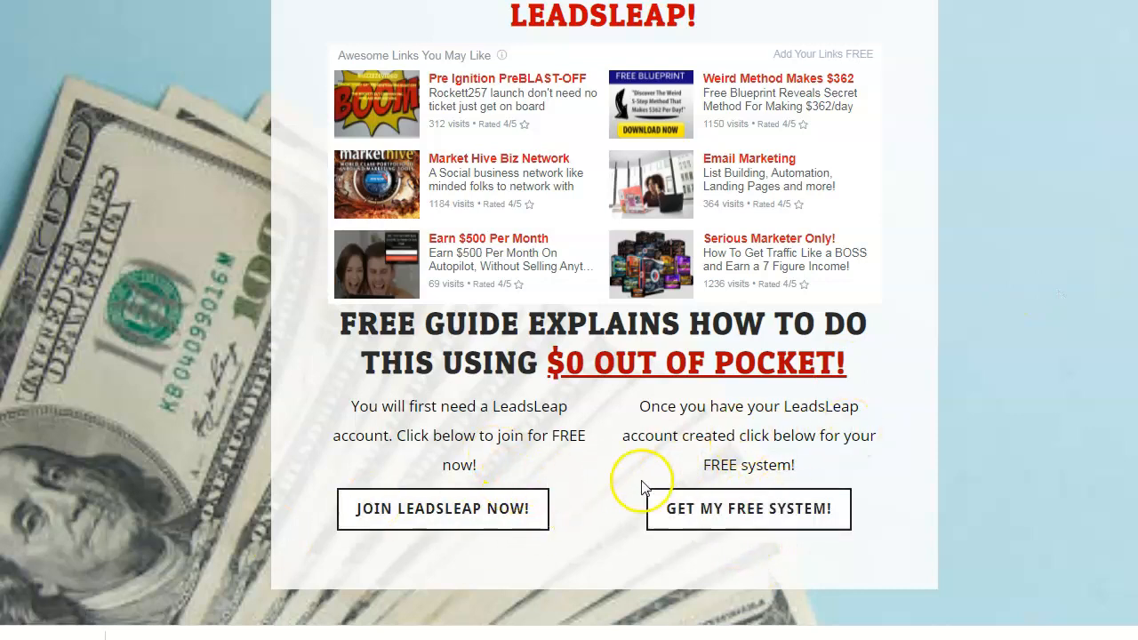
{"action": "scroll", "coordinate": [666, 482], "scroll_direction": "up", "scroll_amount": 1}
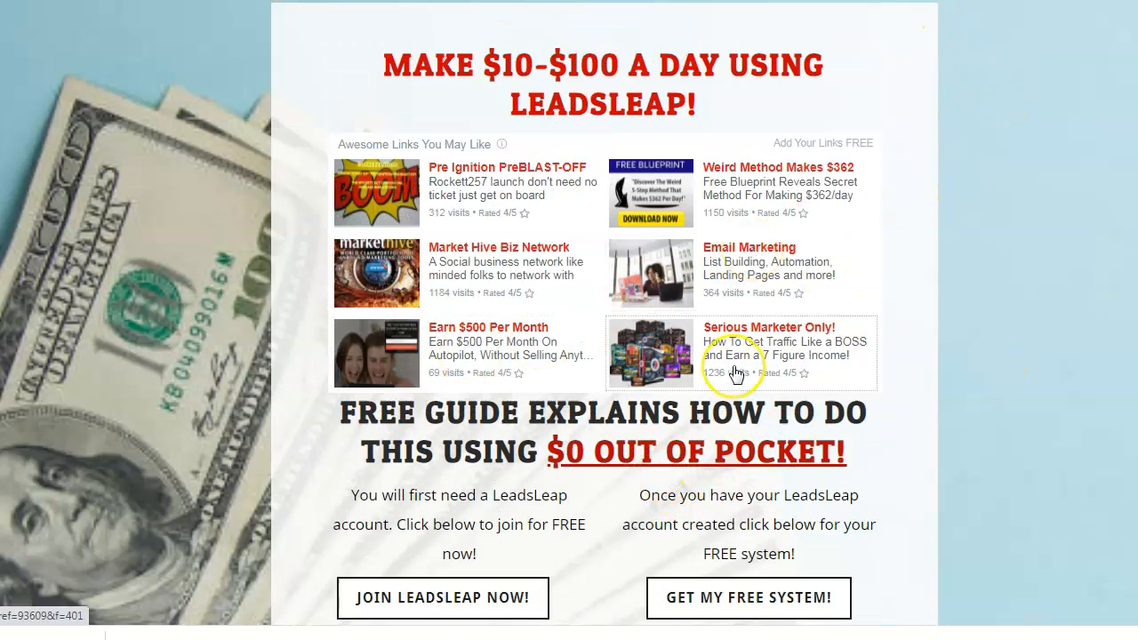
{"action": "scroll", "coordinate": [737, 373], "scroll_direction": "down", "scroll_amount": 1}
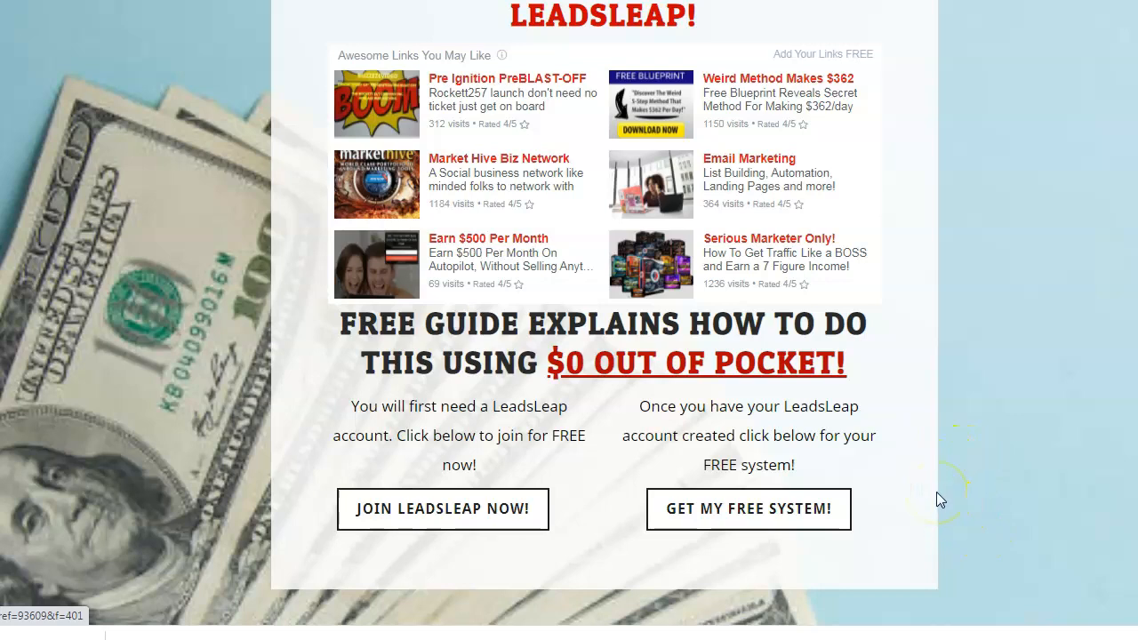
{"action": "scroll", "coordinate": [936, 492], "scroll_direction": "up", "scroll_amount": 1}
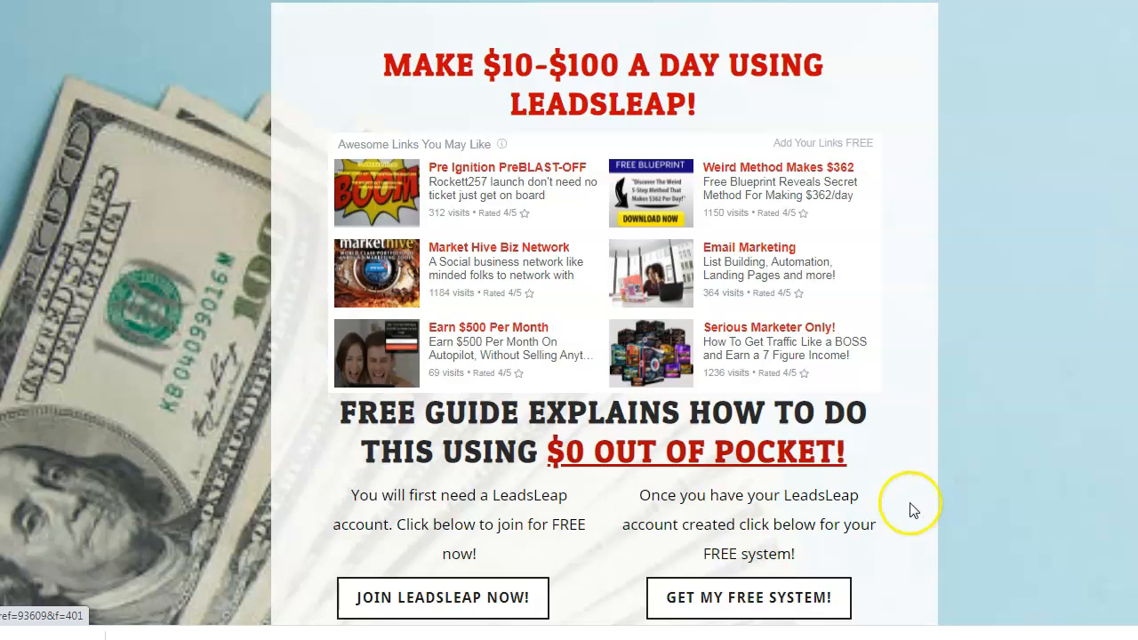
{"action": "mouse_move", "coordinate": [561, 631]}
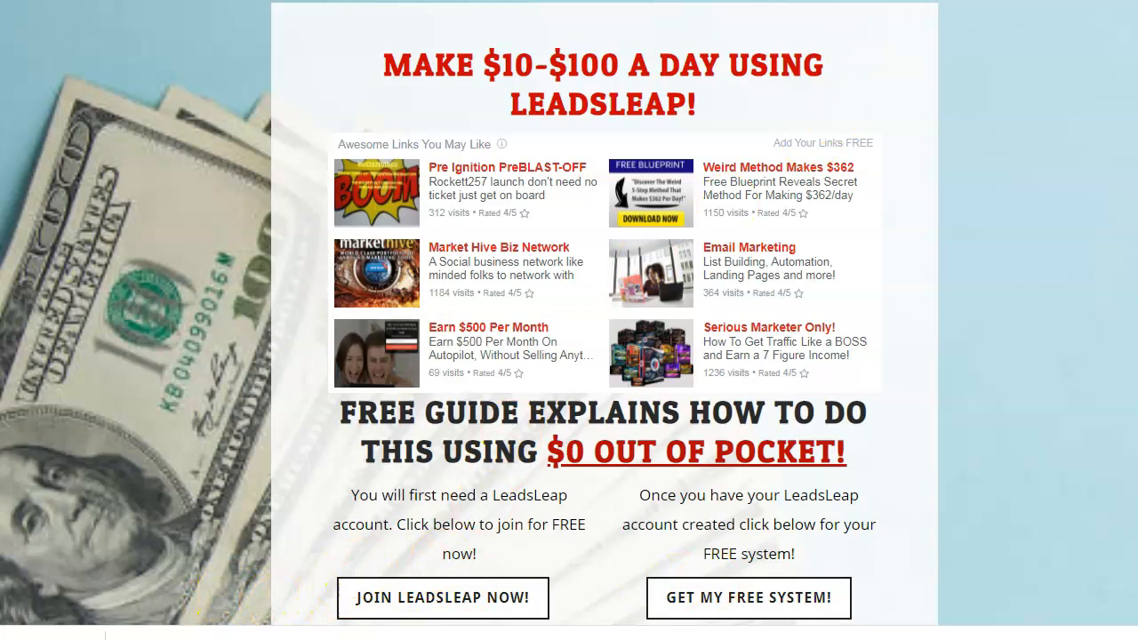
{"action": "scroll", "coordinate": [605, 321], "scroll_direction": "up", "scroll_amount": 1}
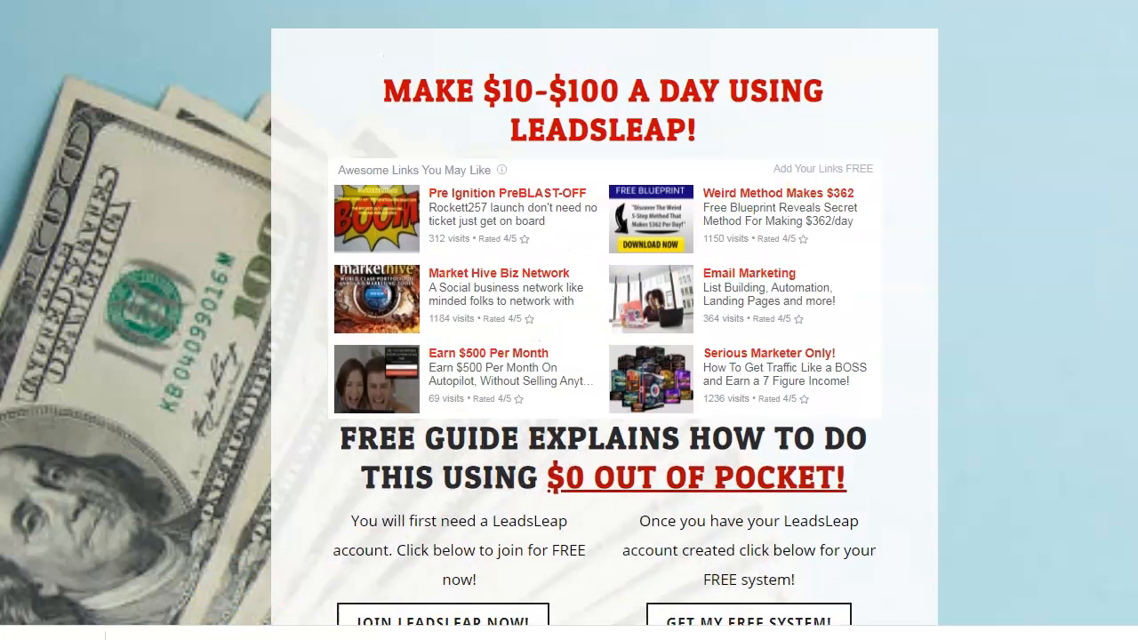
{"action": "scroll", "coordinate": [604, 320], "scroll_direction": "down", "scroll_amount": 1}
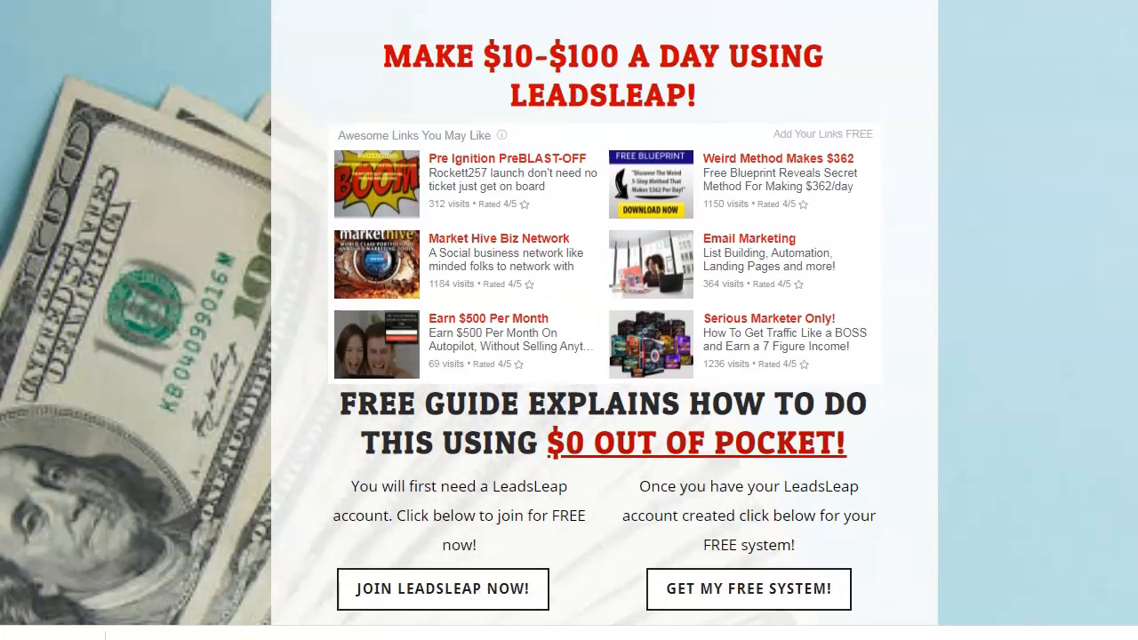